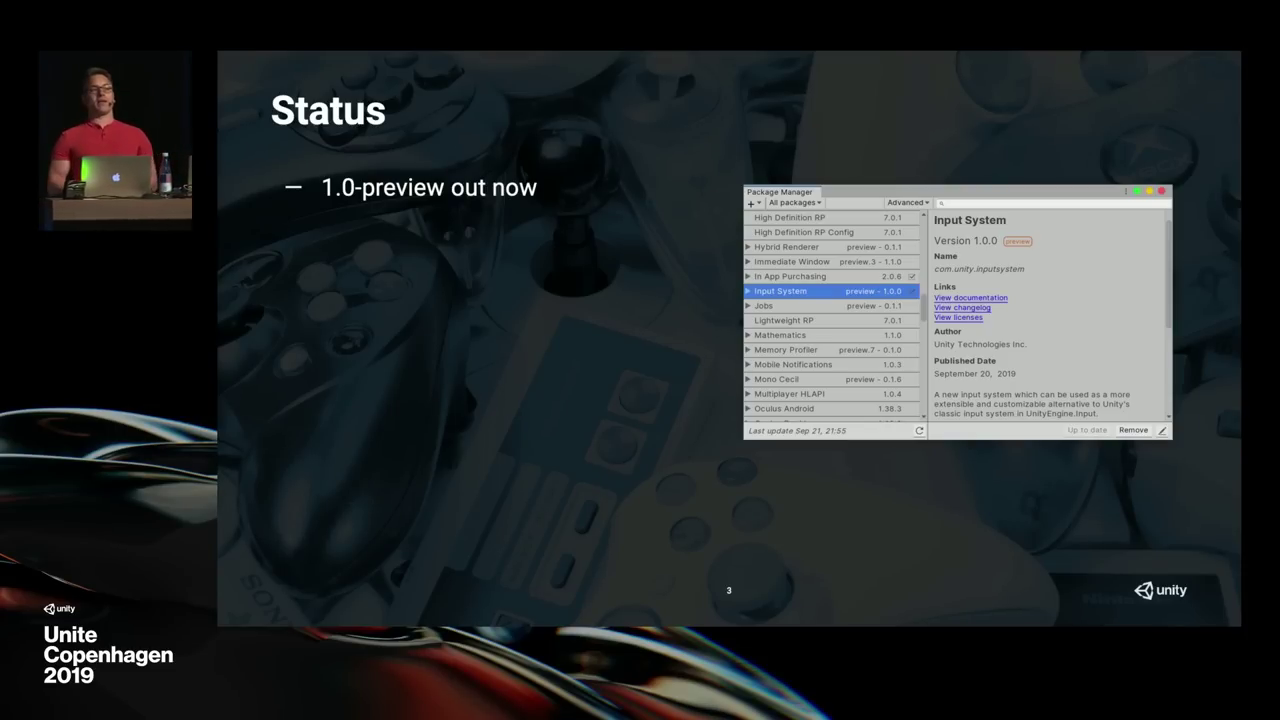
Step: Reveal the 1.0 verified-for-2020.1 target on the Status slide, then advance to the Consistency goals slide
{"action": "key", "text": "Right"}
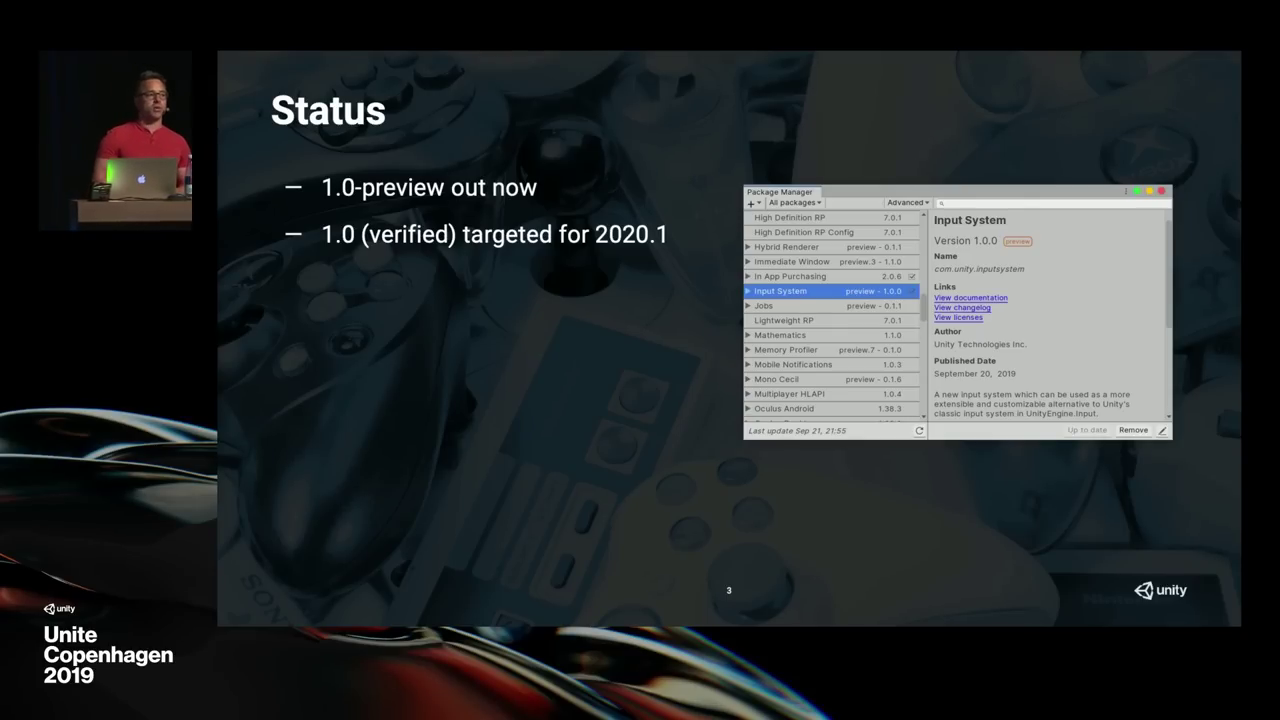
{"action": "key", "text": "Right"}
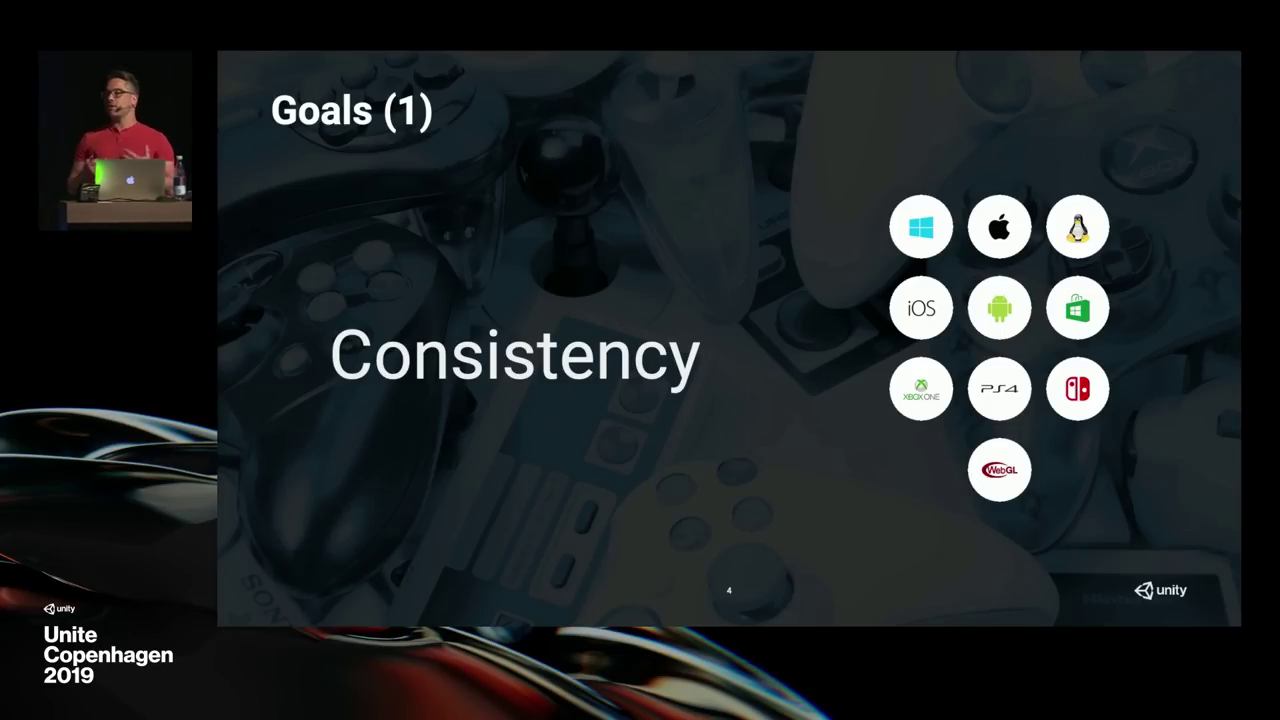
Step: Advance from the Consistency slide to the Extensibility & Customizability goals slide
{"action": "key", "text": "Right"}
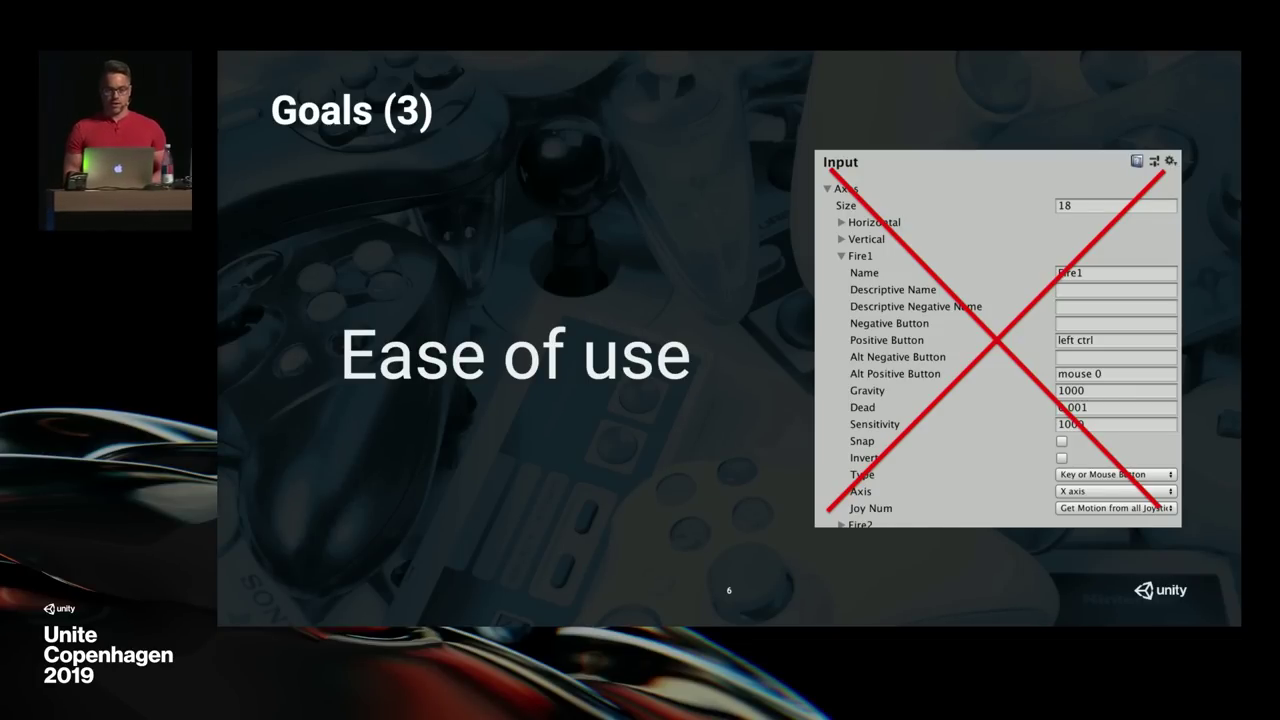
Step: Show the Devices slide with both points: devices as collections of controls, and layout system extensibility
{"action": "key", "text": "Right"}
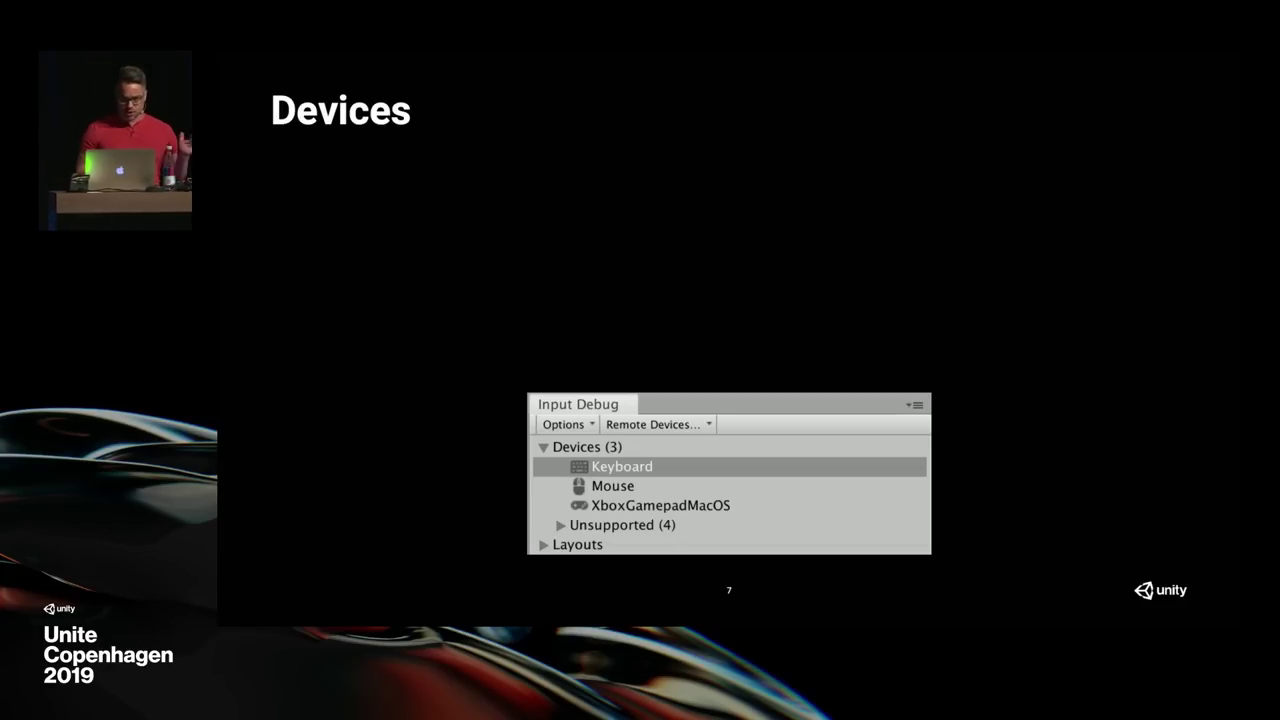
{"action": "key", "text": "Right"}
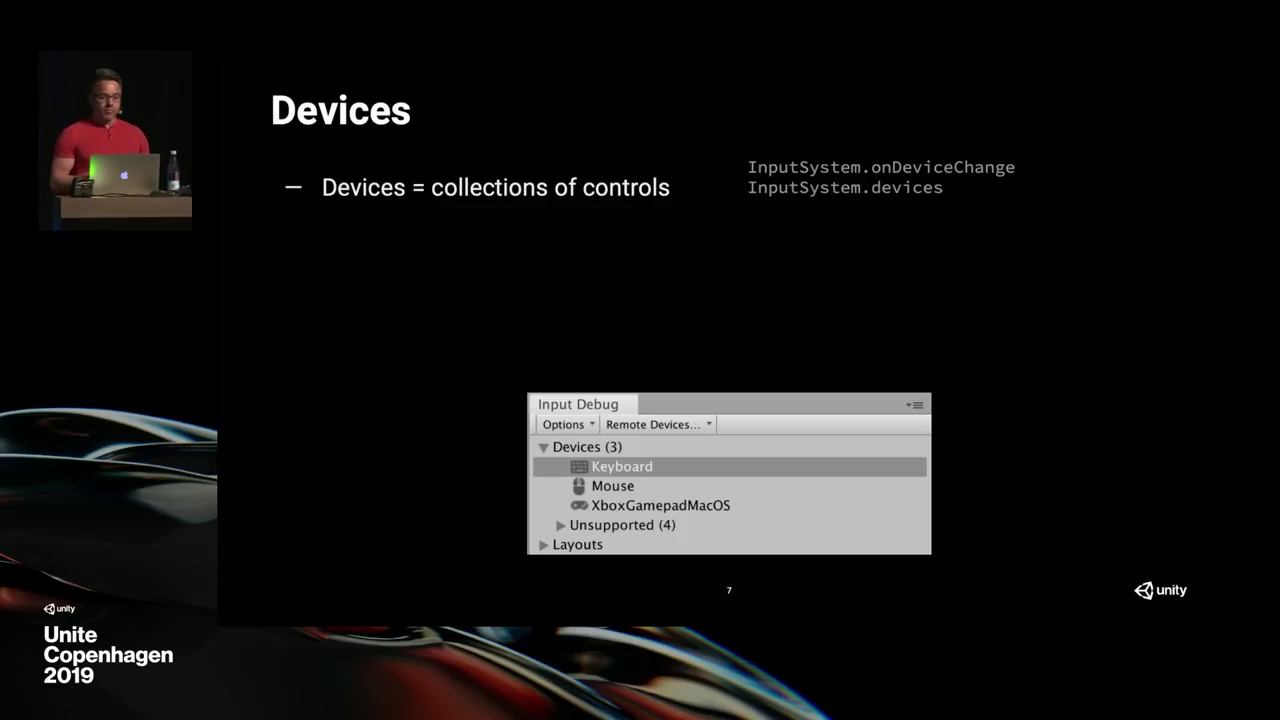
{"action": "key", "text": "Right"}
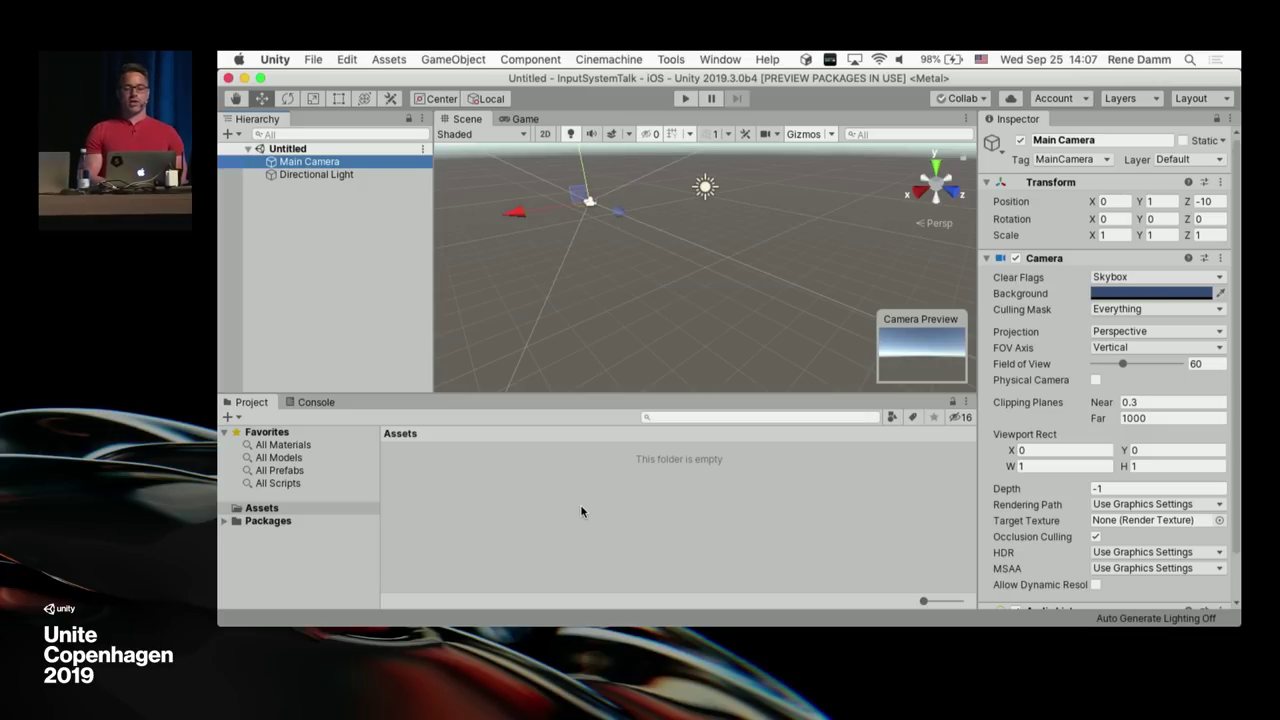
{"action": "left_click", "coordinate": [720, 59]}
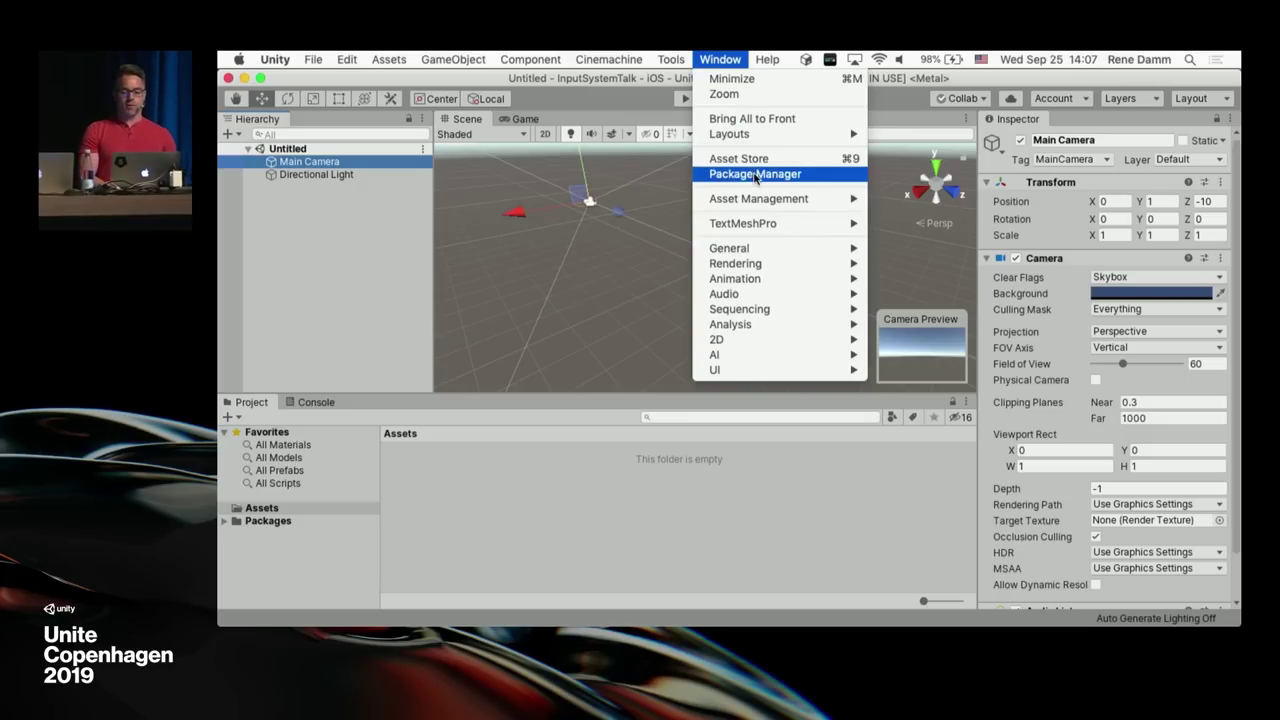
{"action": "left_click", "coordinate": [755, 174]}
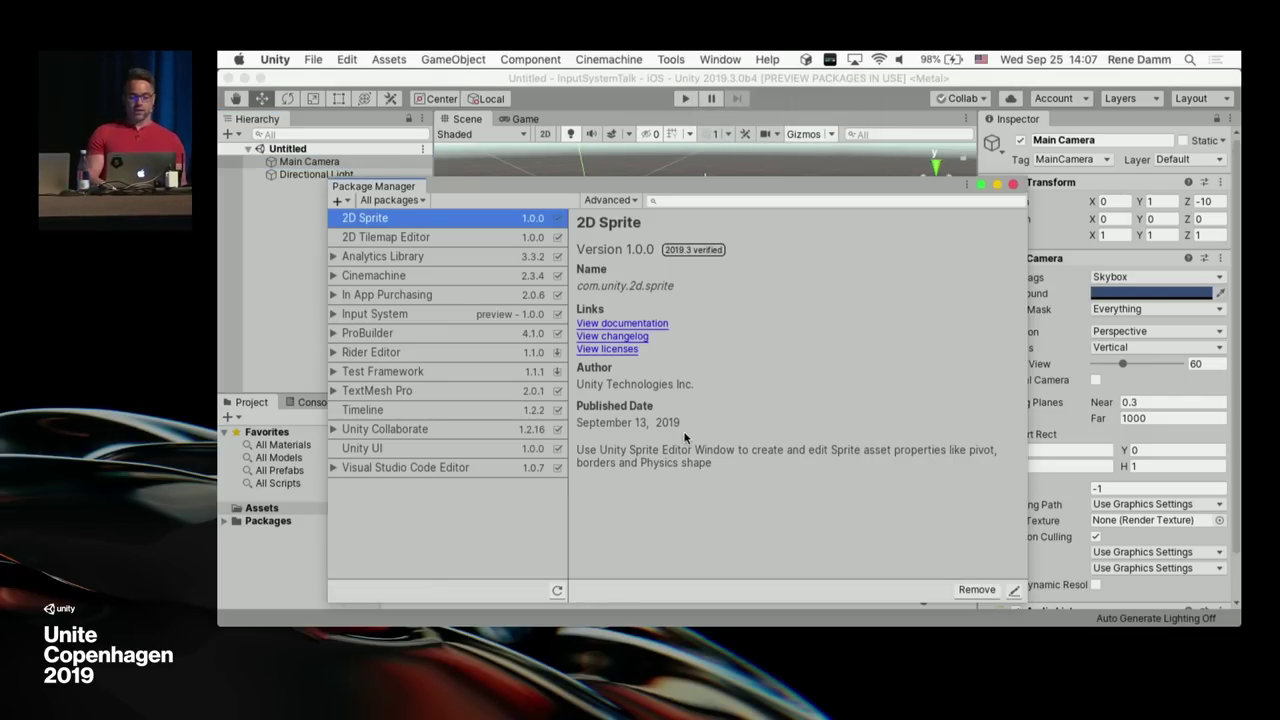
{"action": "left_click", "coordinate": [363, 318]}
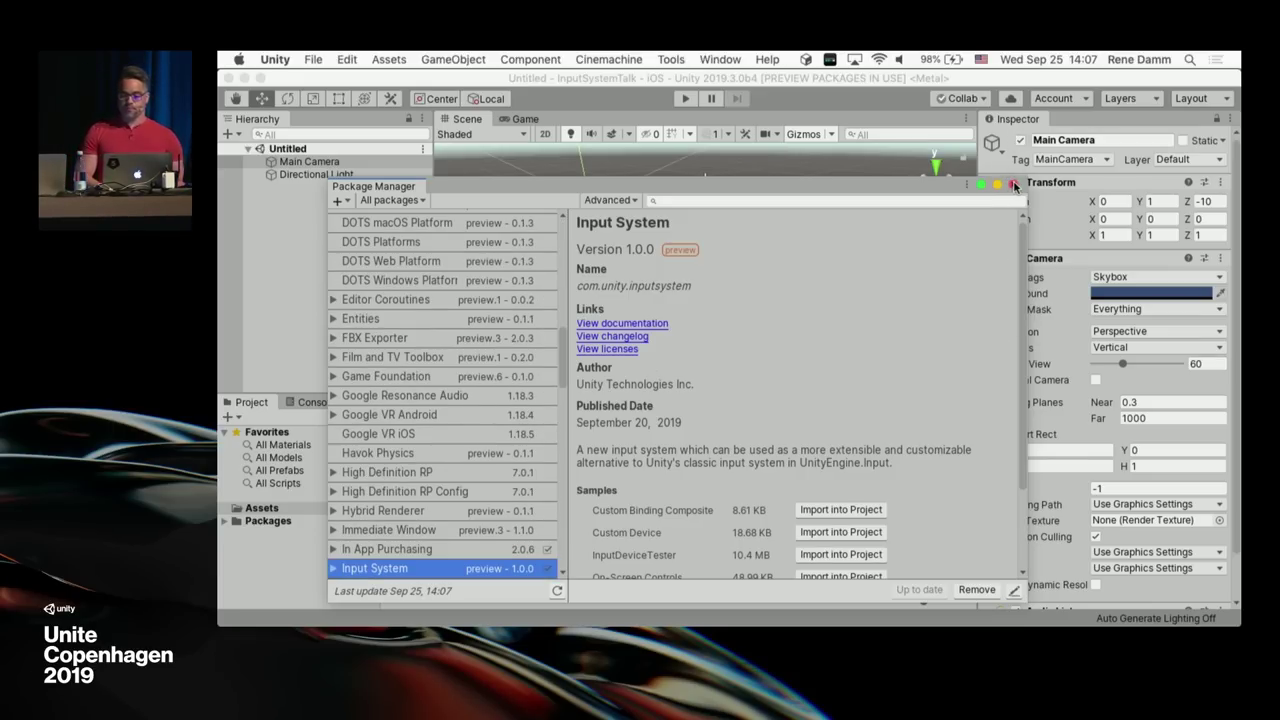
{"action": "left_click", "coordinate": [1013, 184]}
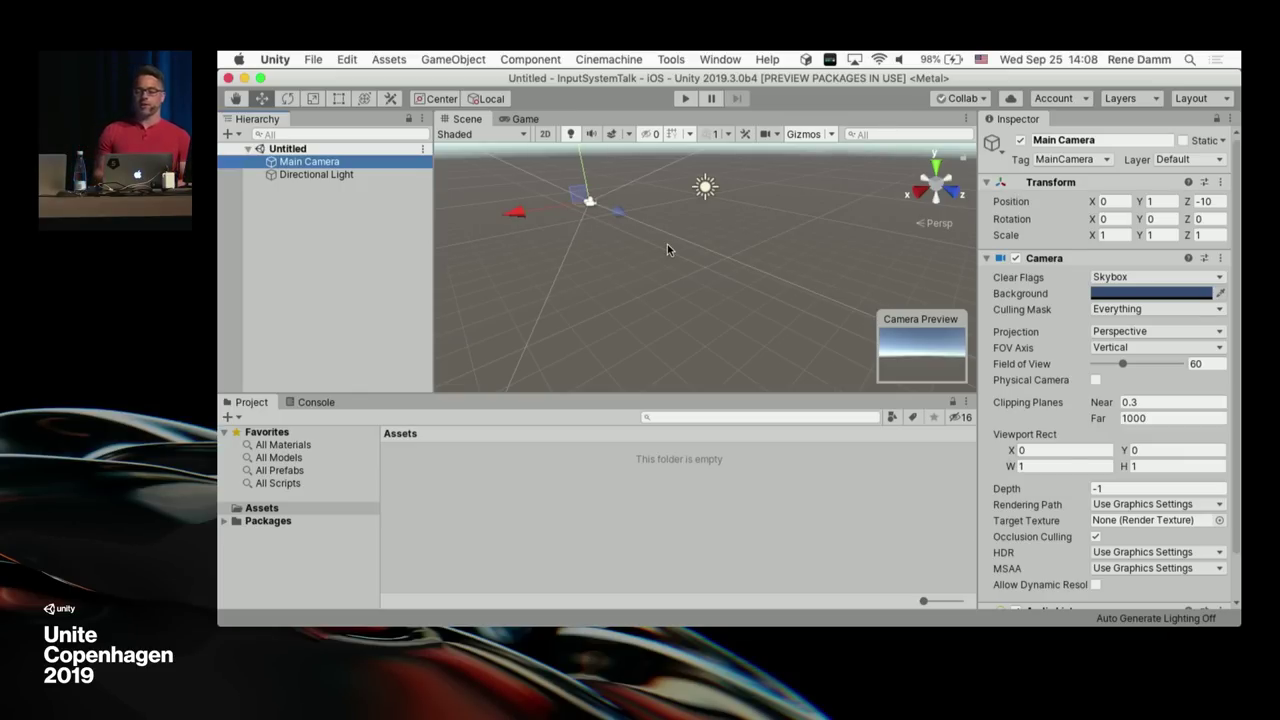
Step: Open the Input Debugger from Window > Analysis and expand Settings to show defaults such as press point 0.5
{"action": "left_click", "coordinate": [724, 59]}
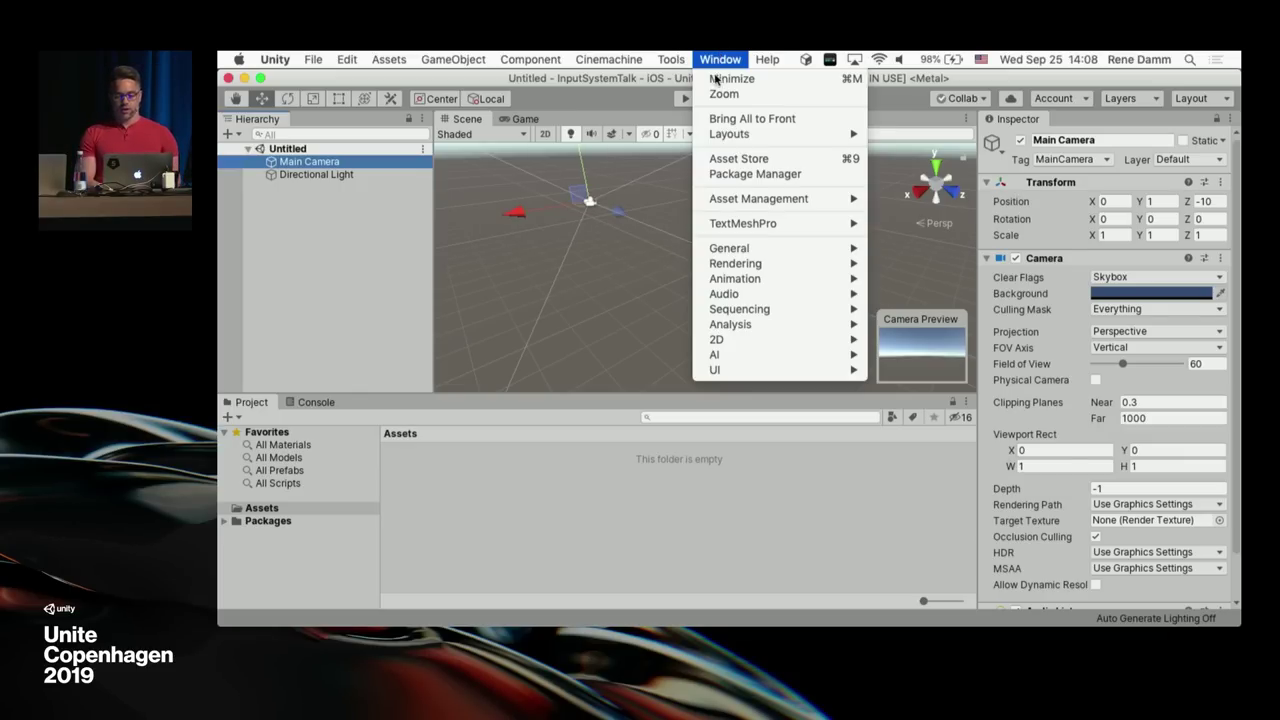
{"action": "mouse_move", "coordinate": [845, 326]}
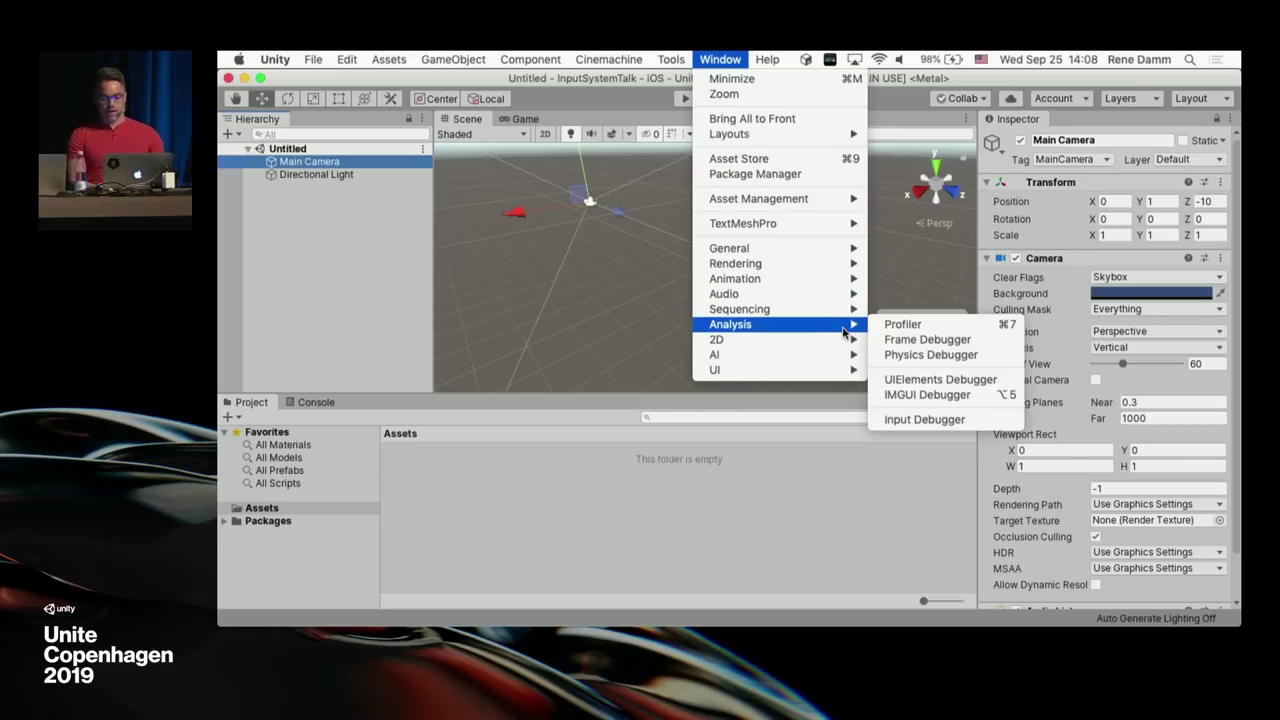
{"action": "left_click", "coordinate": [918, 419]}
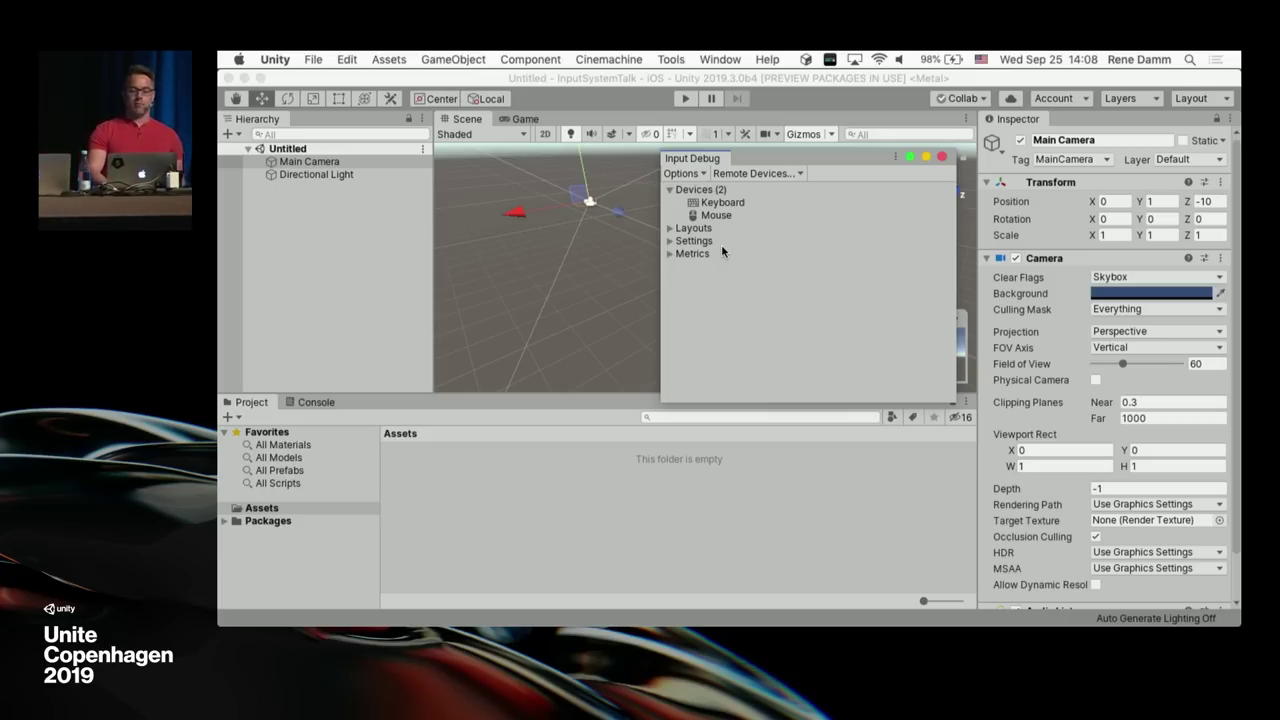
{"action": "left_click", "coordinate": [669, 254]}
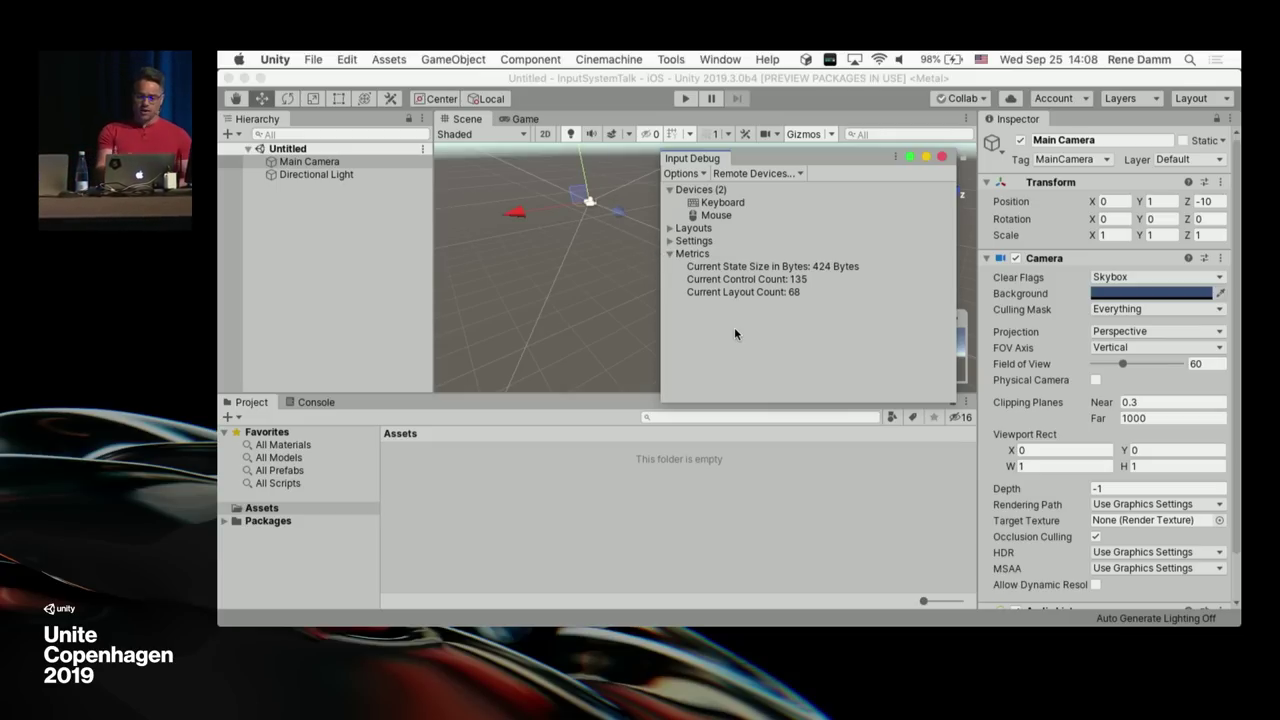
{"action": "left_click", "coordinate": [669, 254]}
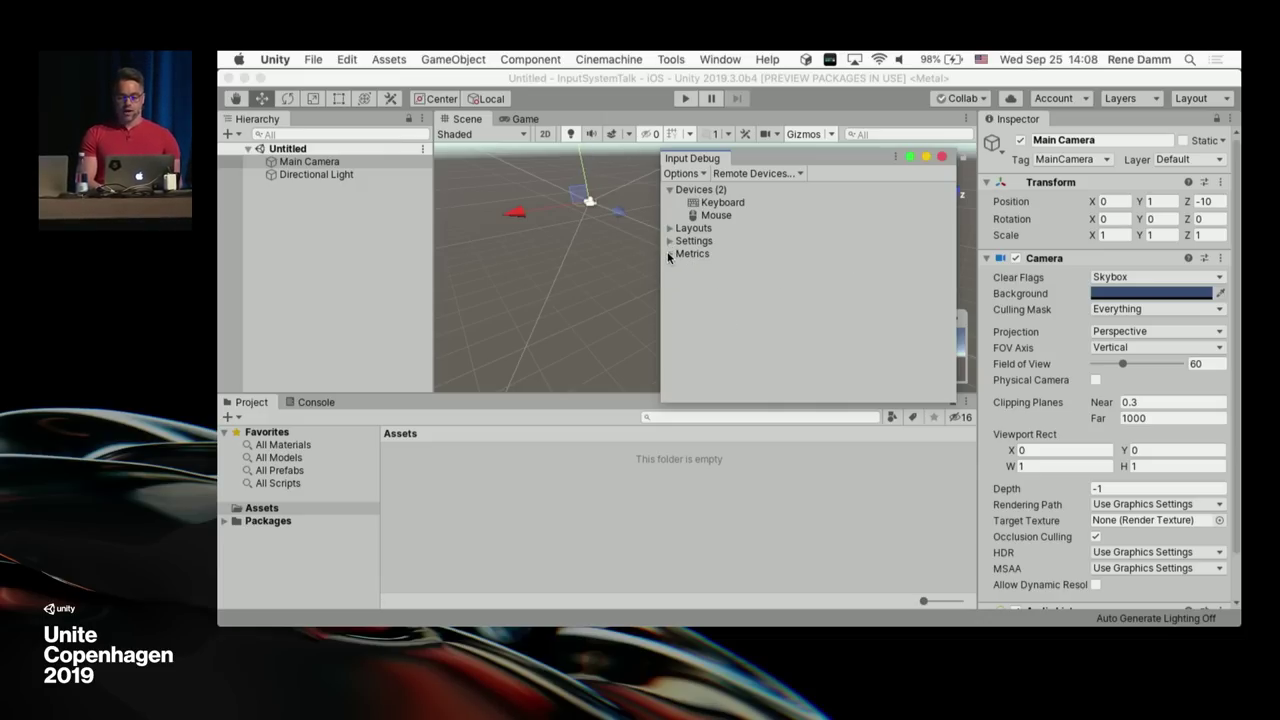
{"action": "left_click", "coordinate": [669, 241]}
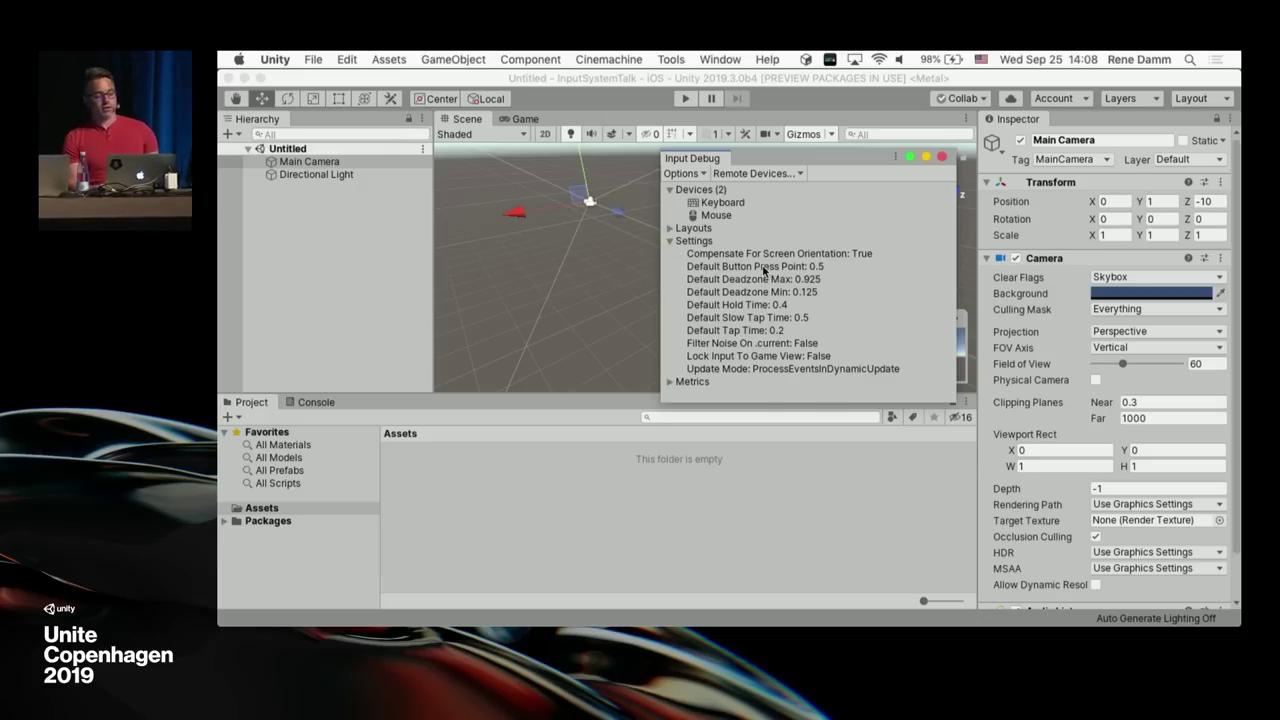
{"action": "left_click", "coordinate": [345, 59]}
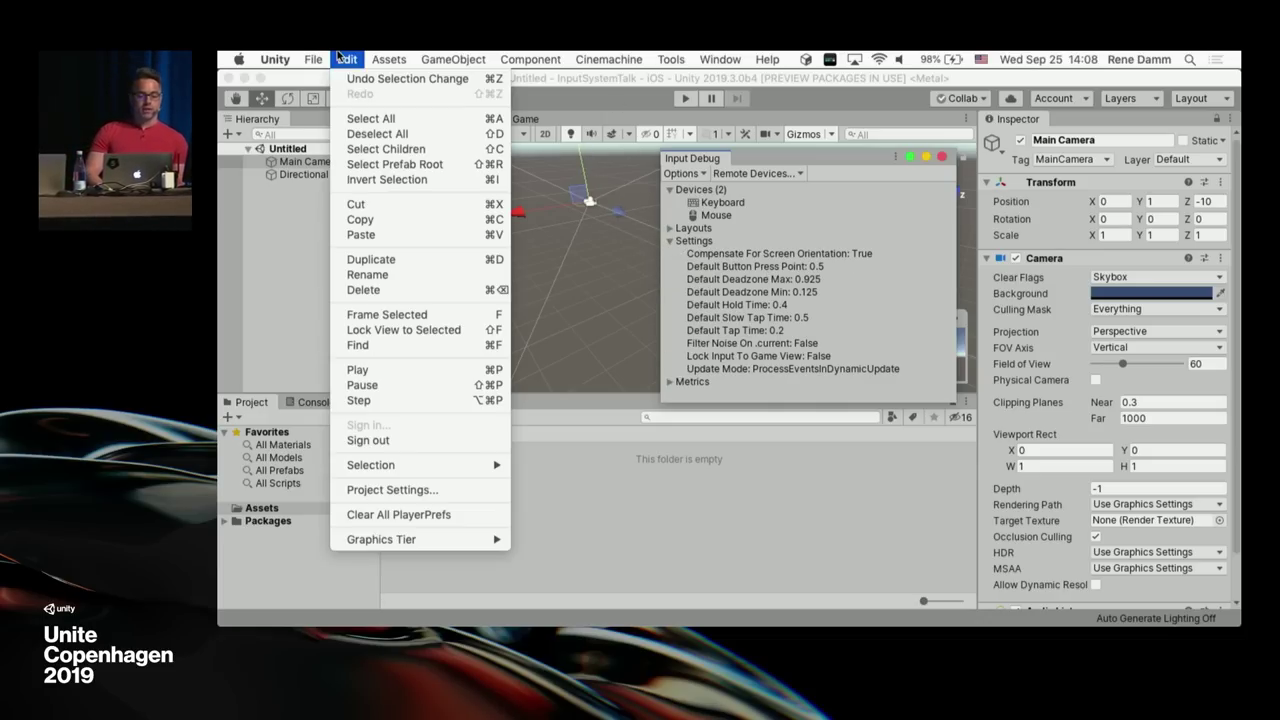
{"action": "left_click", "coordinate": [376, 490]}
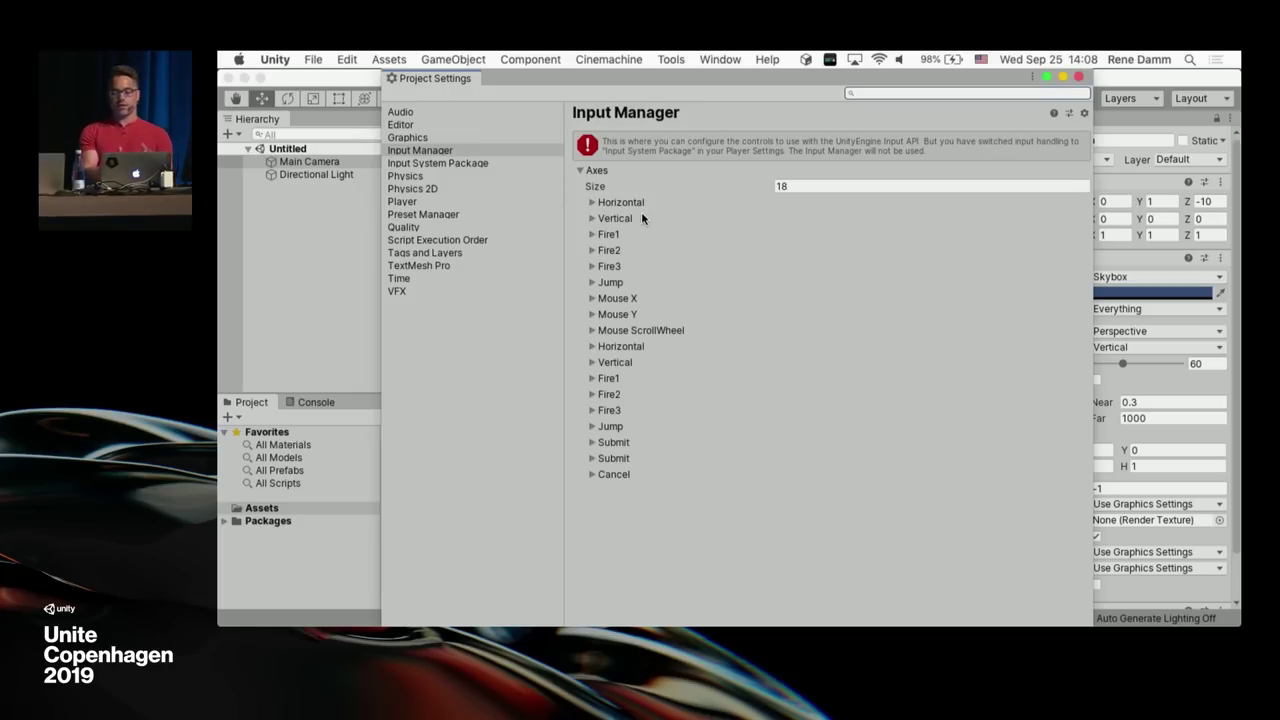
{"action": "left_click", "coordinate": [487, 164]}
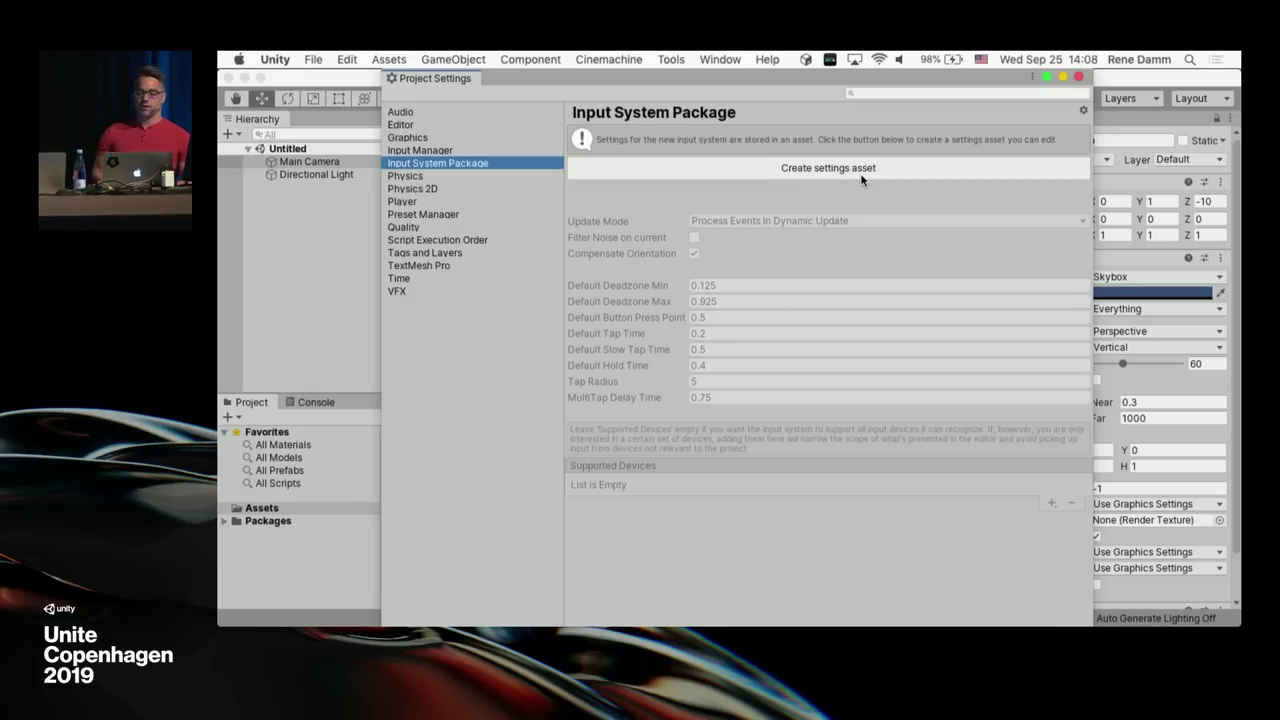
{"action": "left_click", "coordinate": [1079, 76]}
Step: Collapse Settings and drill into Layouts > Specific Devices > Gamepads to select the iOS Gamepad layout
{"action": "left_click", "coordinate": [669, 241]}
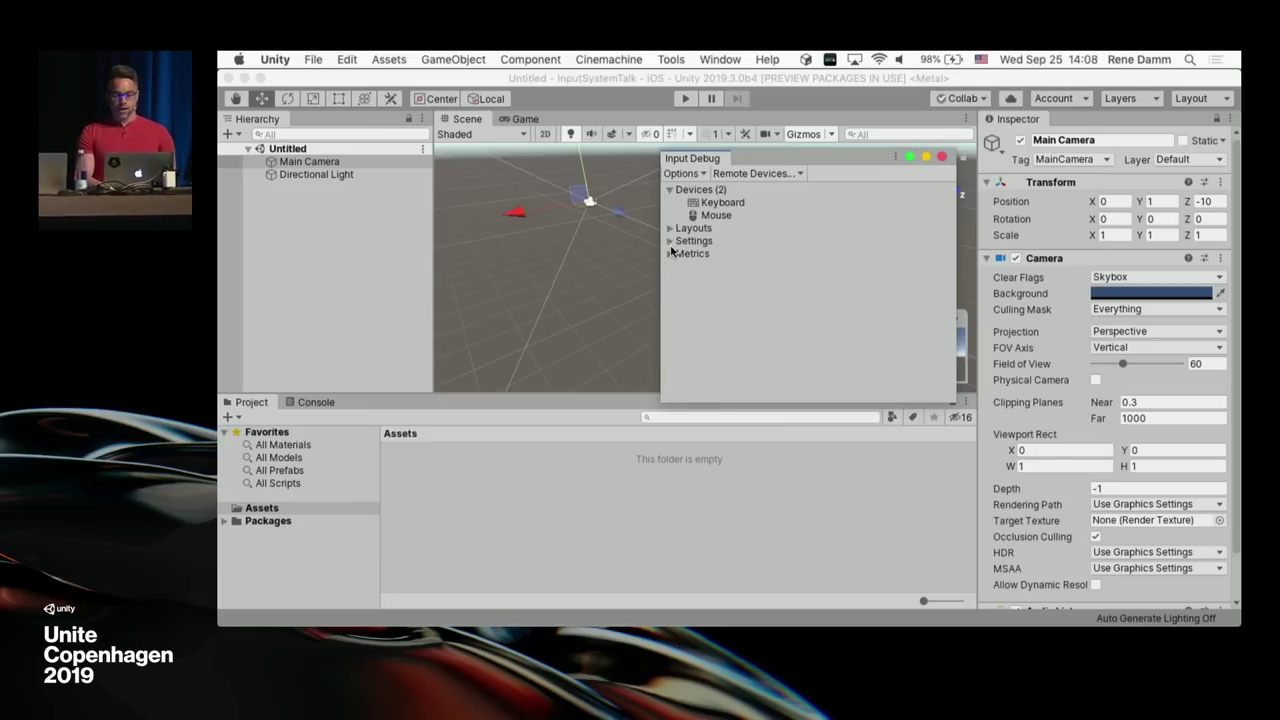
{"action": "left_click", "coordinate": [669, 228]}
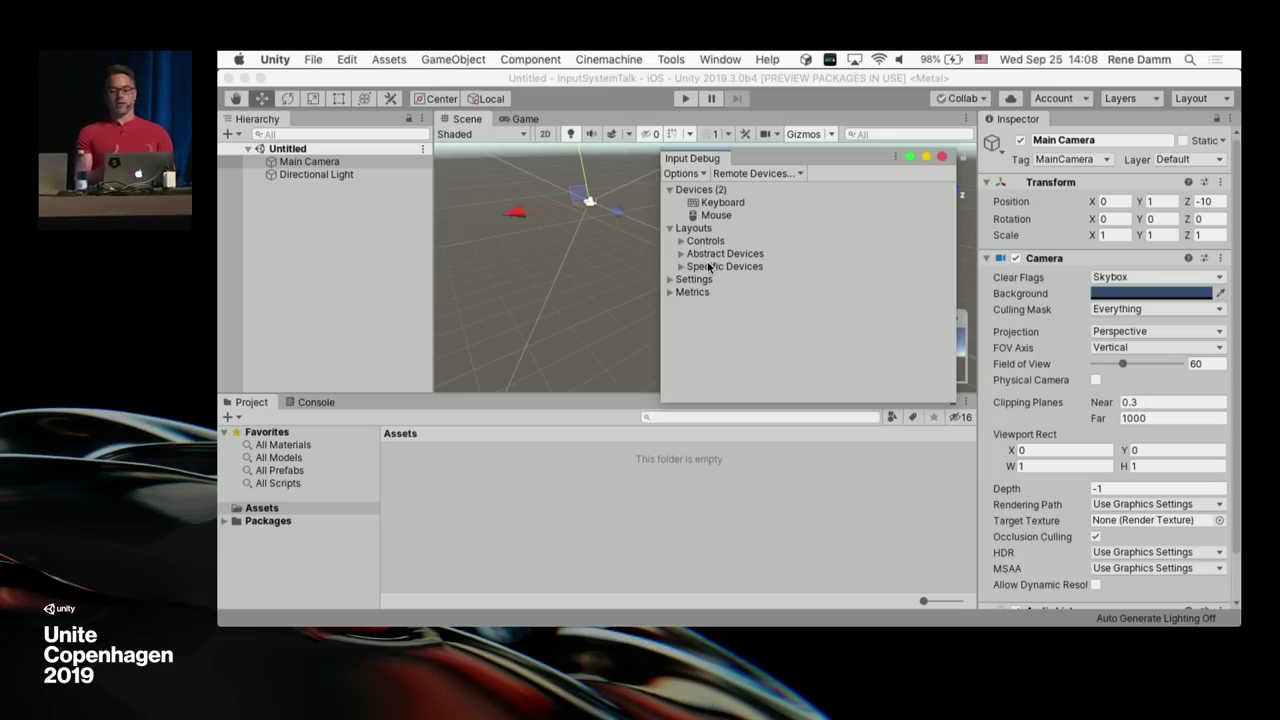
{"action": "left_click", "coordinate": [706, 229]}
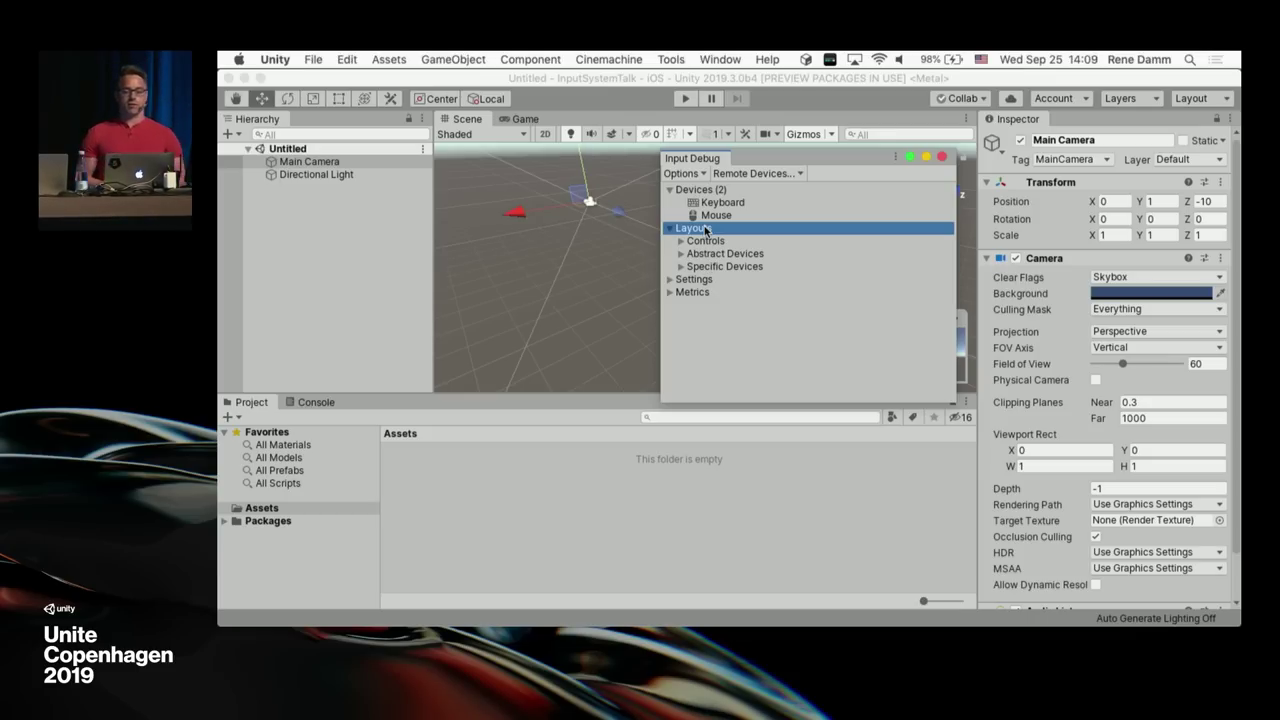
{"action": "left_click", "coordinate": [681, 266]}
{"action": "left_click", "coordinate": [690, 279]}
{"action": "scroll", "coordinate": [790, 329], "scroll_direction": "down", "scroll_amount": 1}
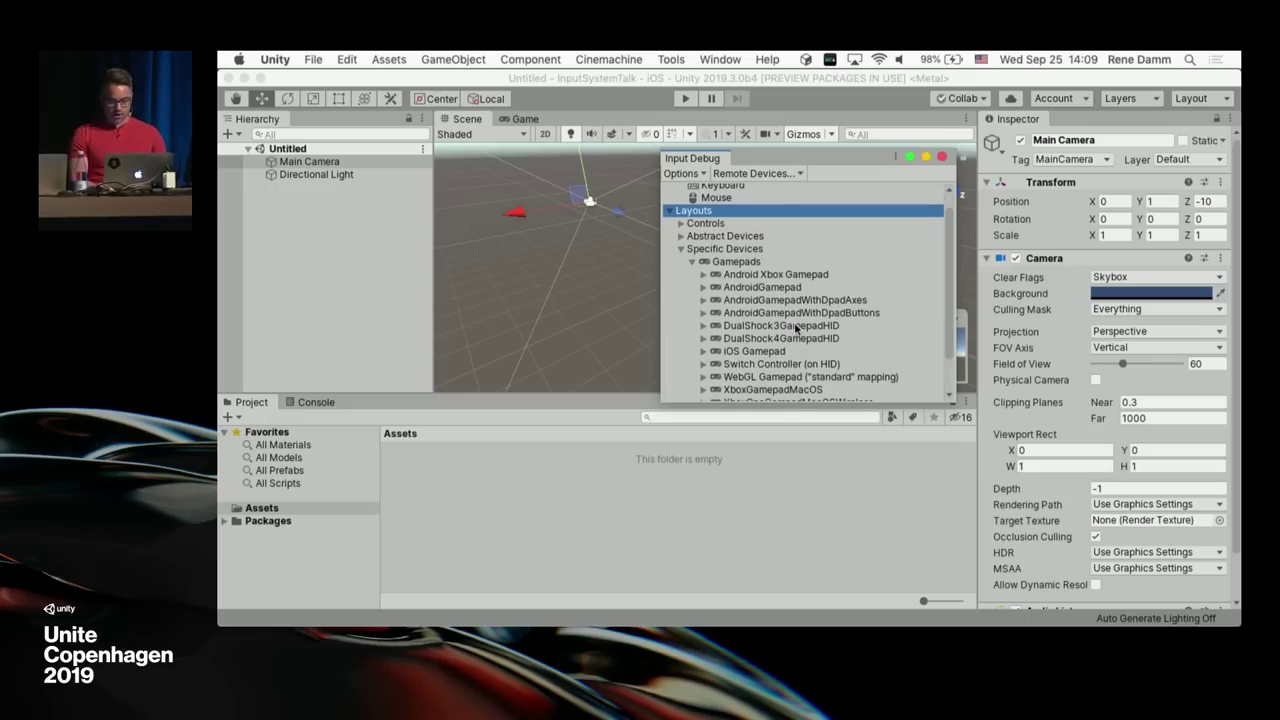
{"action": "left_click", "coordinate": [744, 352]}
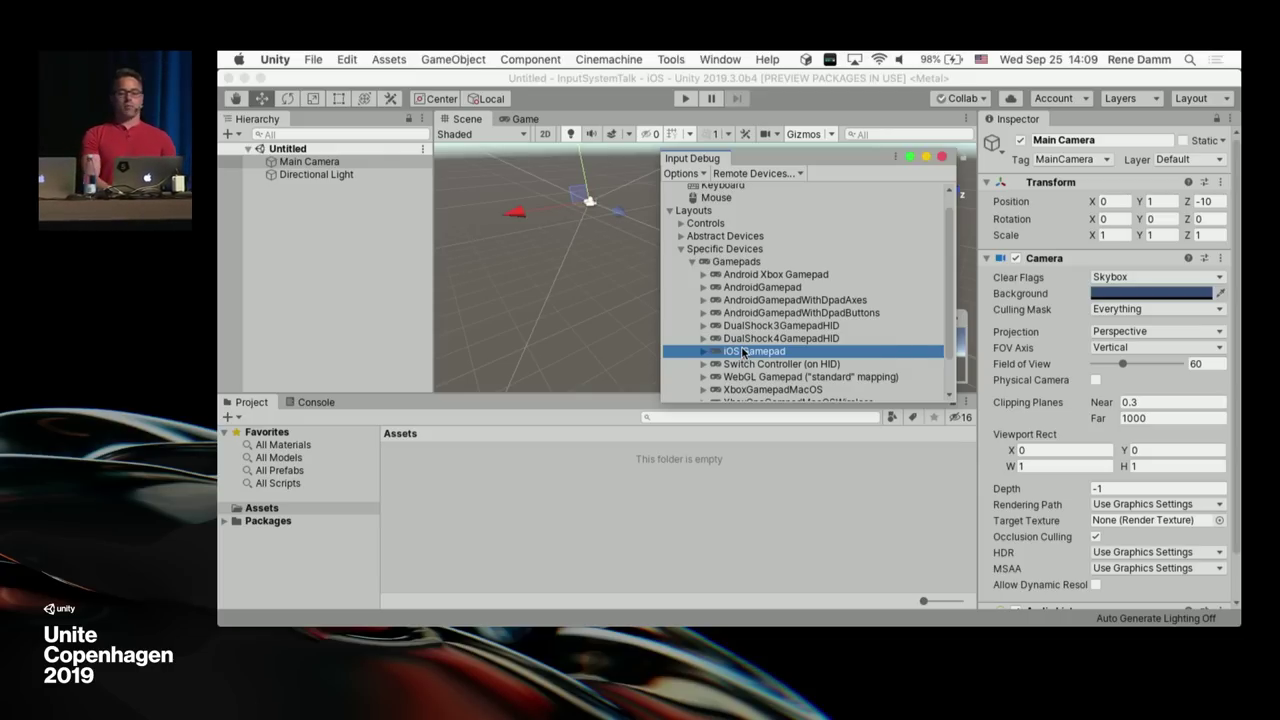
{"action": "right_click", "coordinate": [744, 352]}
Step: Create an iOSGameController from the iOS Gamepad layout, view its controls like buttonEast and D-Pad, then close it
{"action": "left_click", "coordinate": [815, 368]}
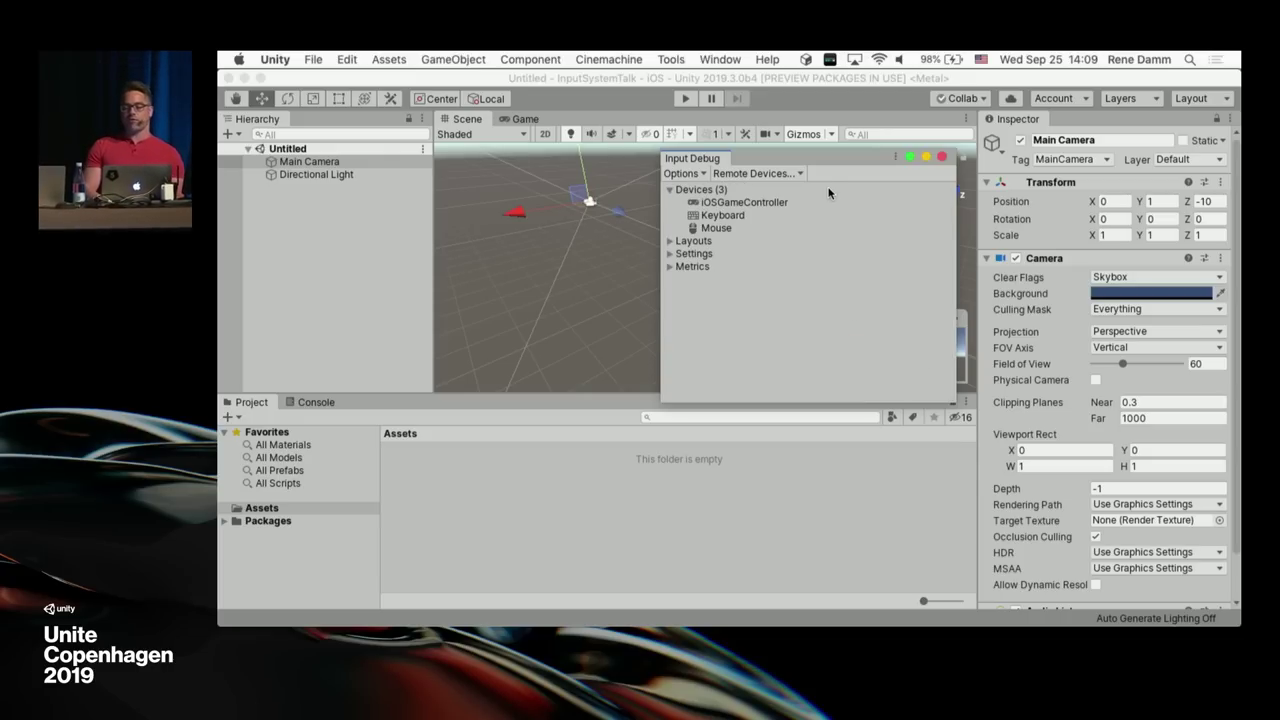
{"action": "left_click", "coordinate": [786, 204]}
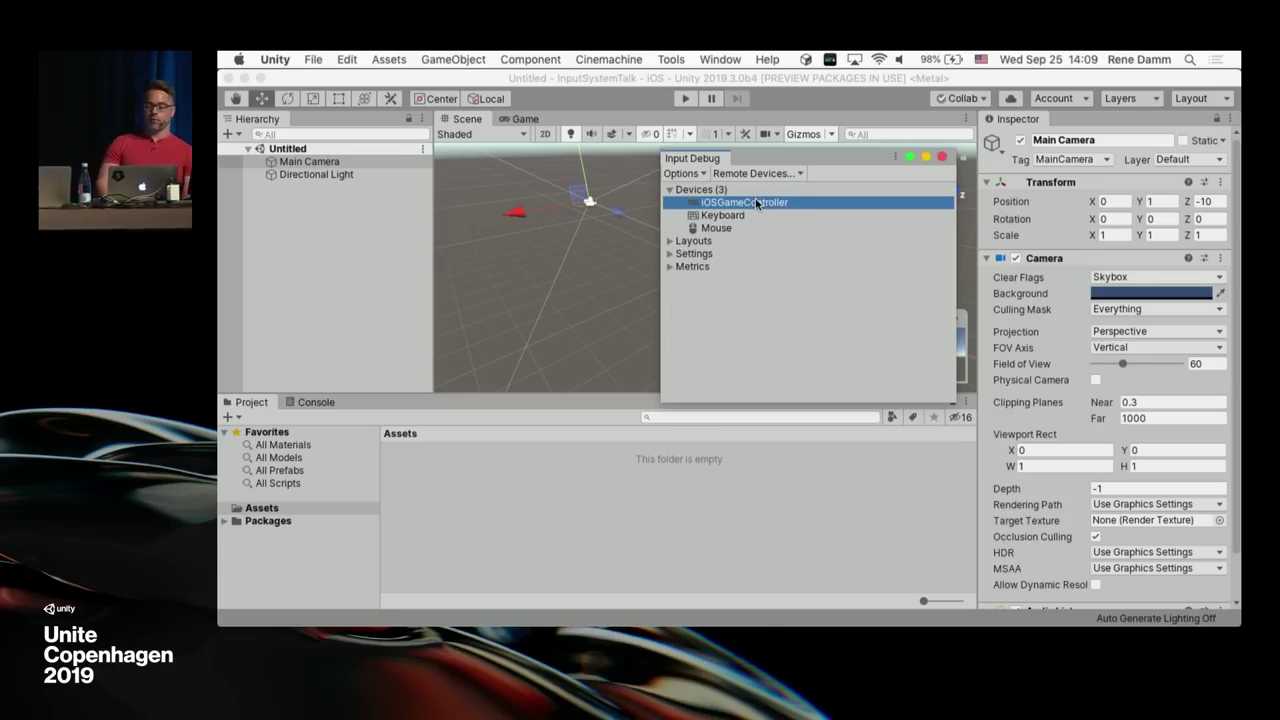
{"action": "double_click", "coordinate": [762, 203]}
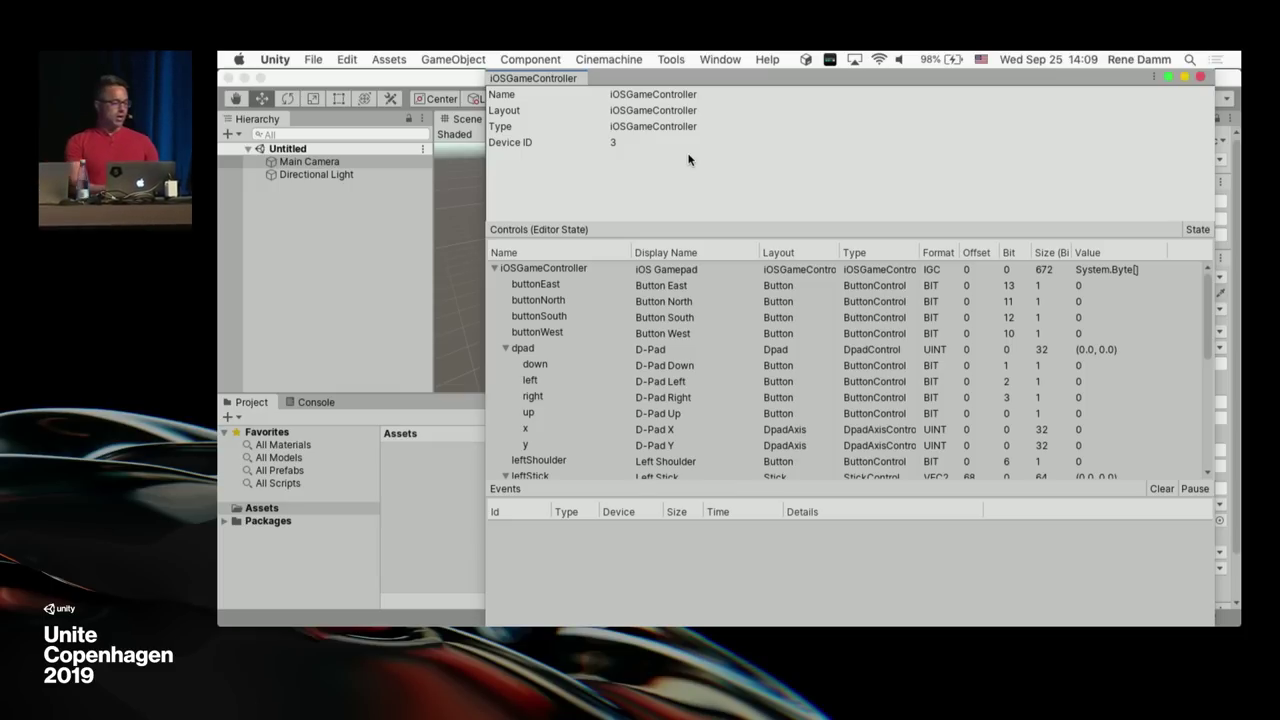
{"action": "left_click", "coordinate": [1200, 77]}
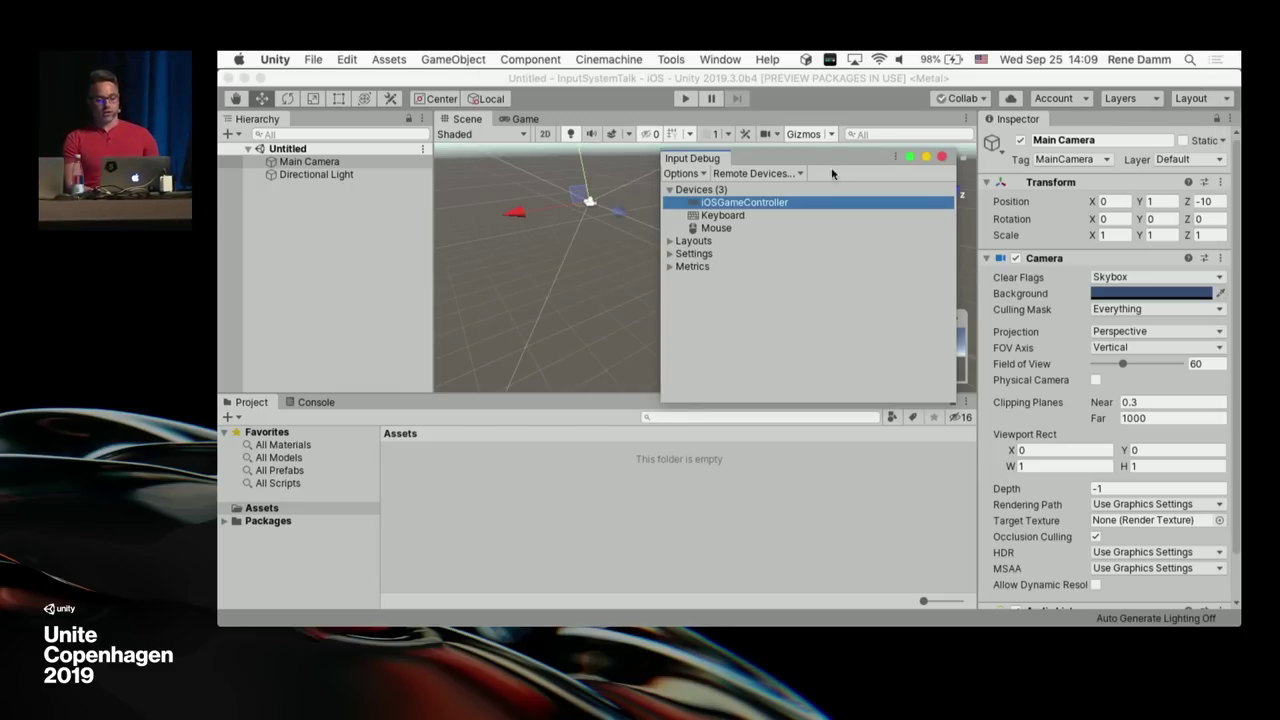
Step: Choose Remove Device on the iOSGameController so the plugged-in XboxGamepadMacOS appears instead
{"action": "right_click", "coordinate": [742, 205]}
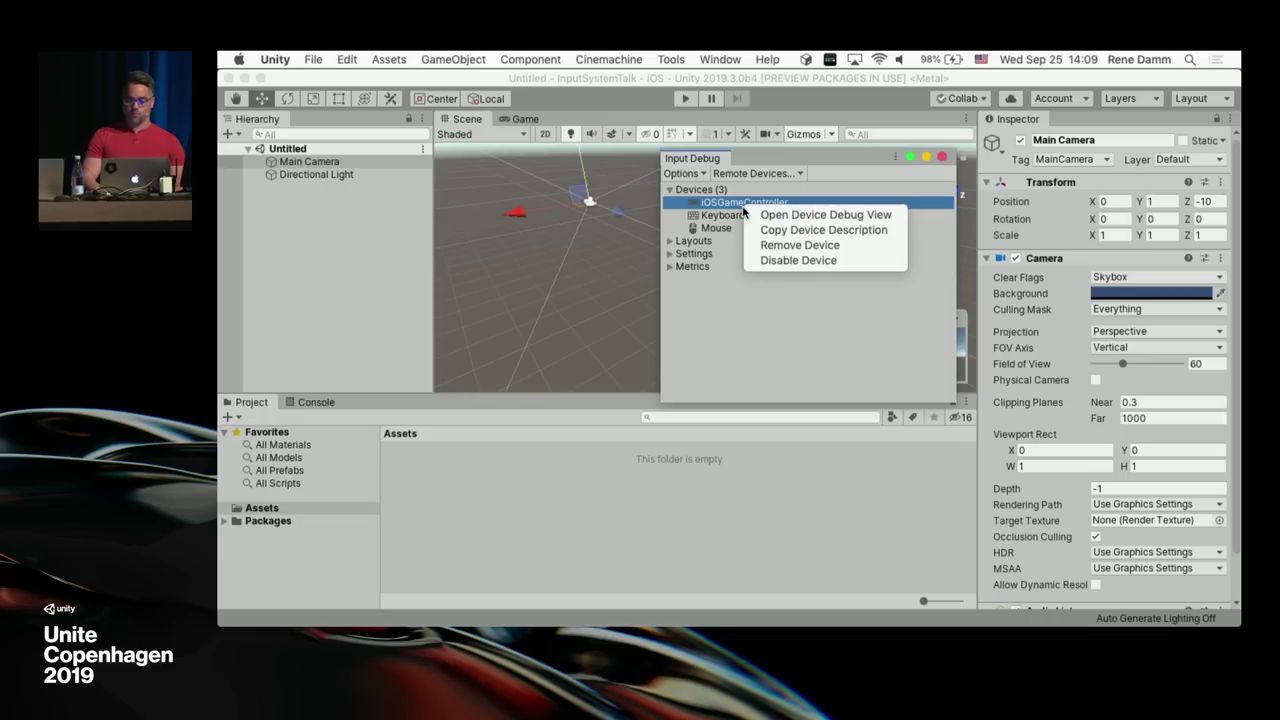
{"action": "left_click", "coordinate": [789, 246]}
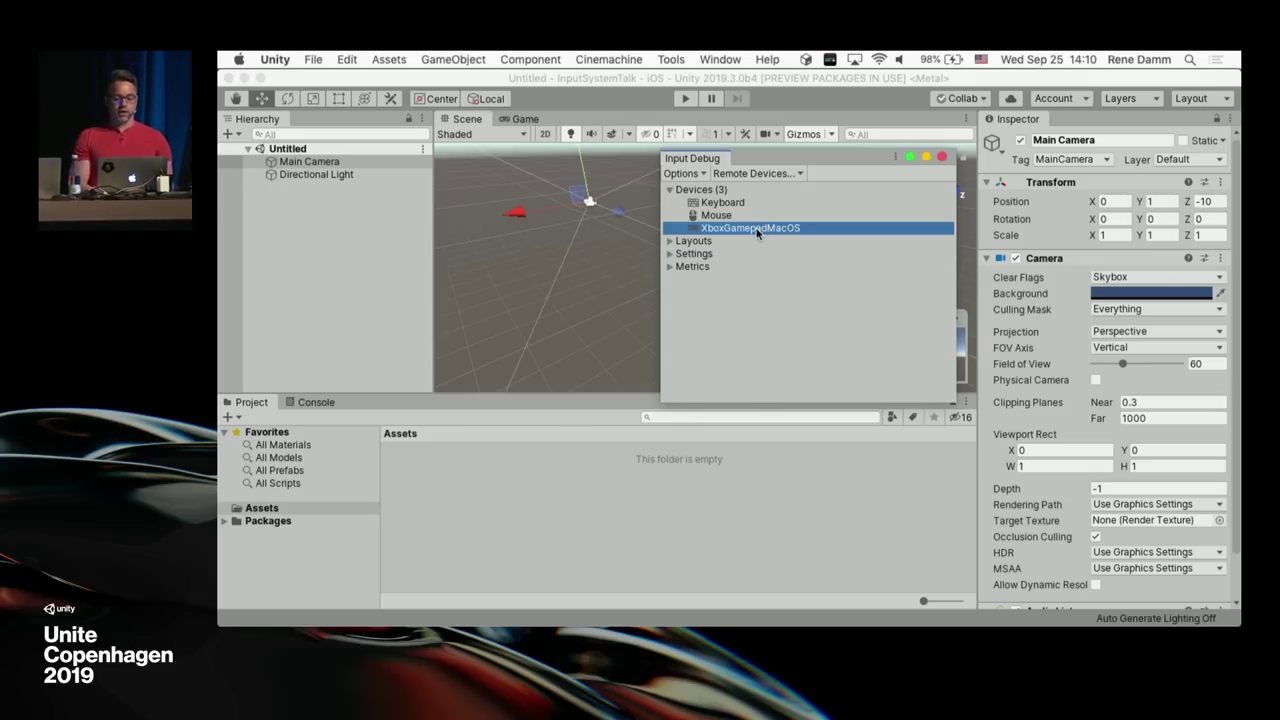
Step: Open the XboxGamepadMacOS device view and select its dpad and buttonSouth controls to watch them
{"action": "double_click", "coordinate": [757, 229]}
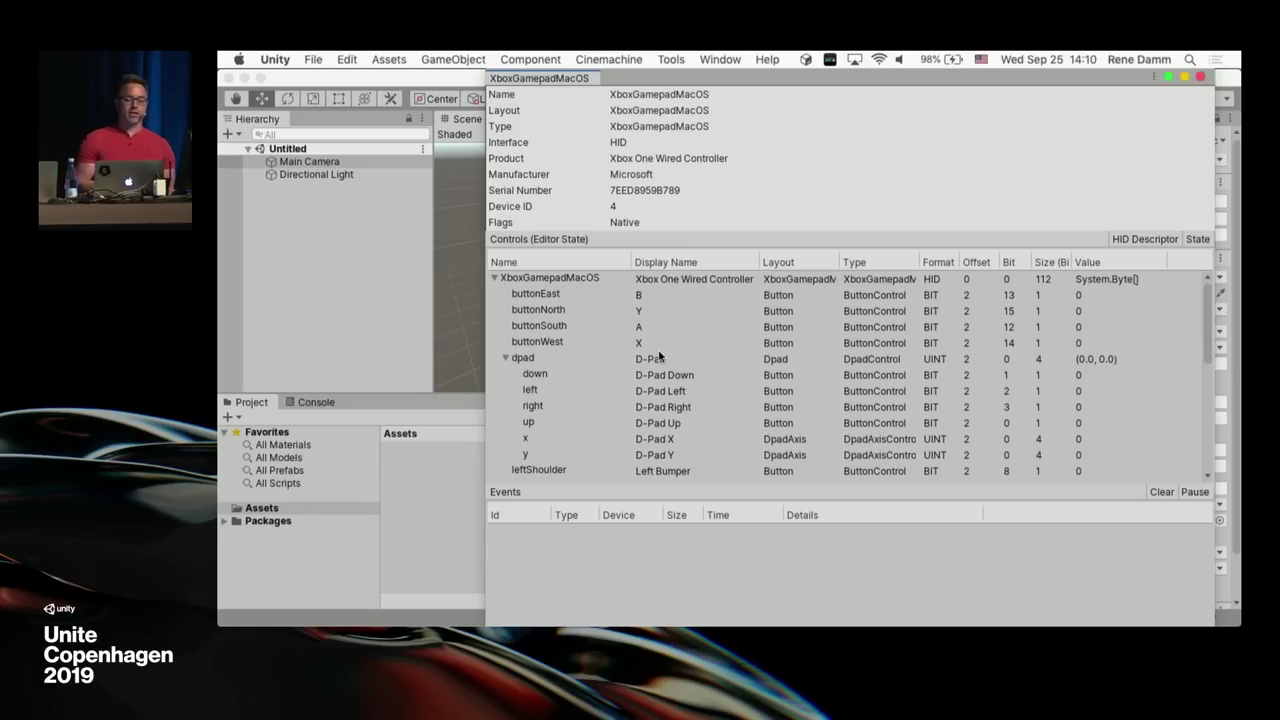
{"action": "left_click", "coordinate": [584, 281]}
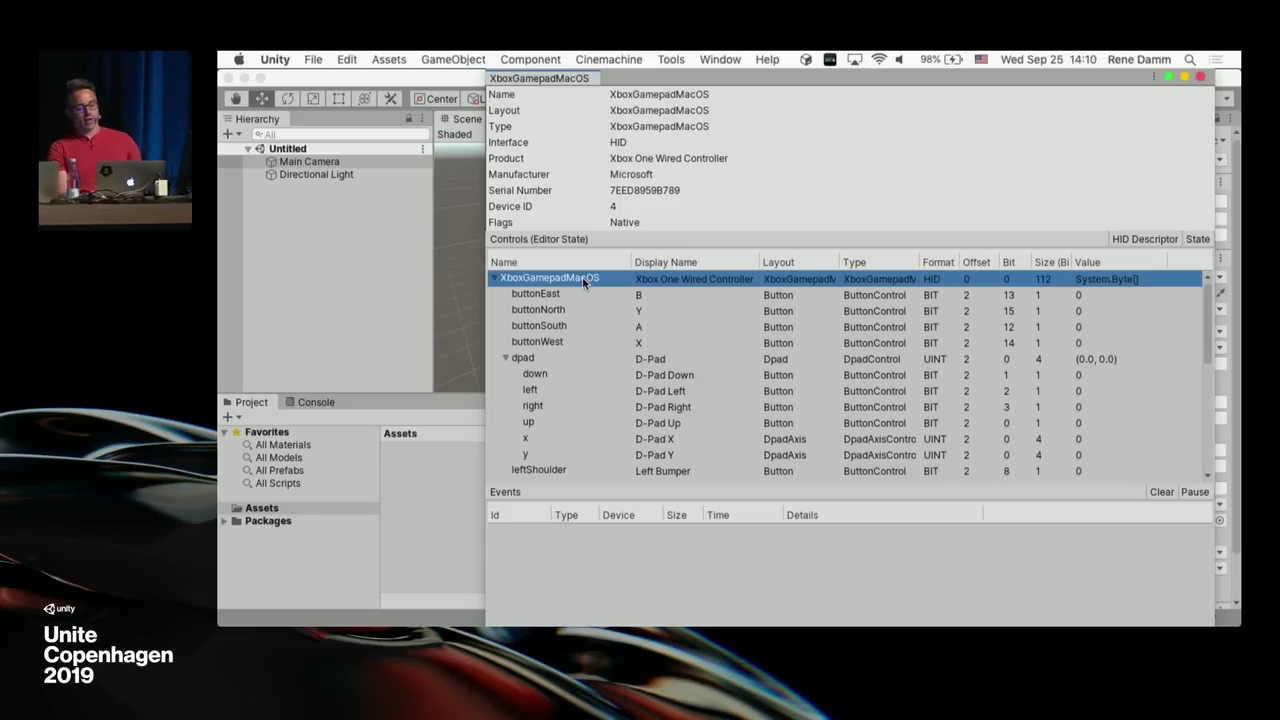
{"action": "left_click", "coordinate": [537, 359]}
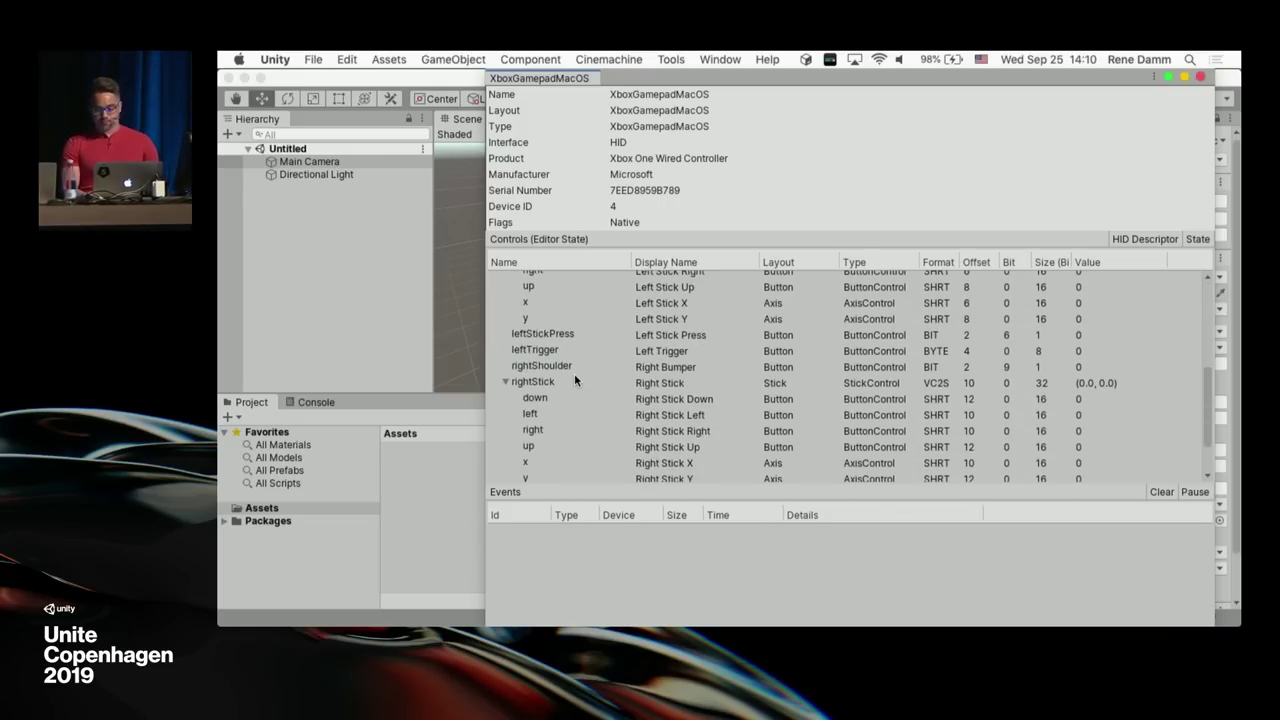
{"action": "left_click", "coordinate": [555, 327]}
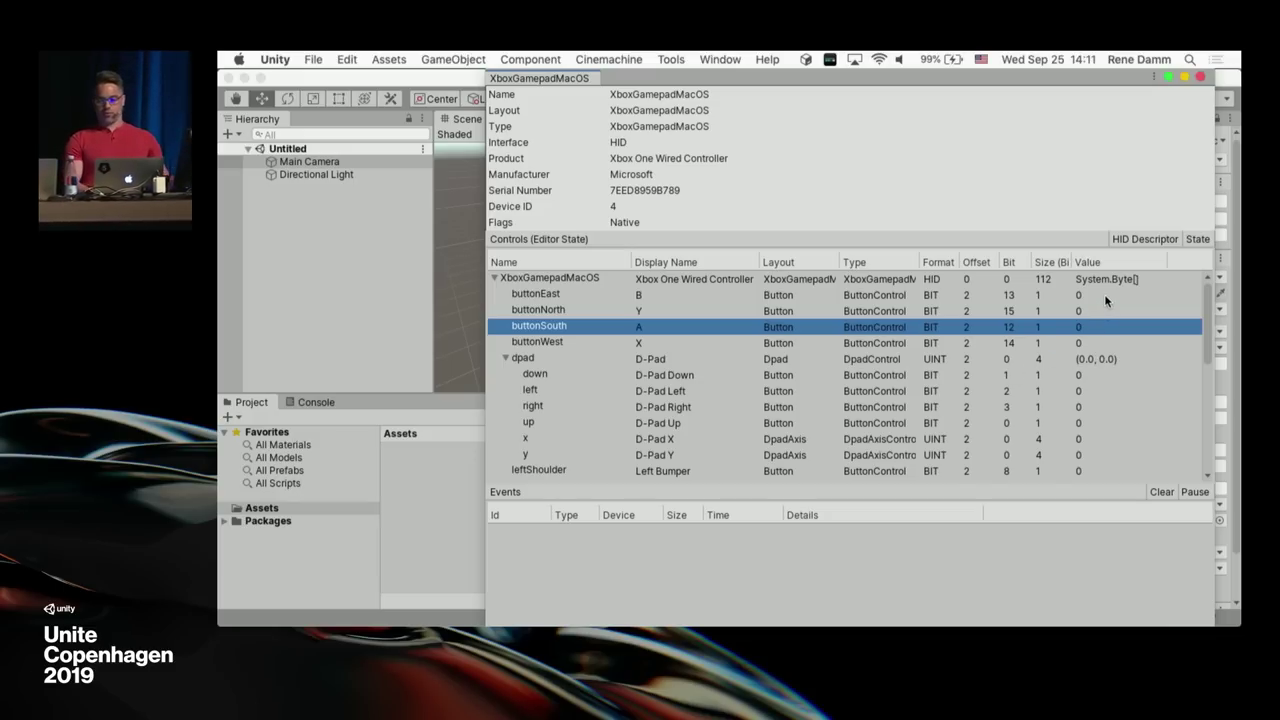
{"action": "scroll", "coordinate": [1104, 294], "scroll_direction": "down", "scroll_amount": 4}
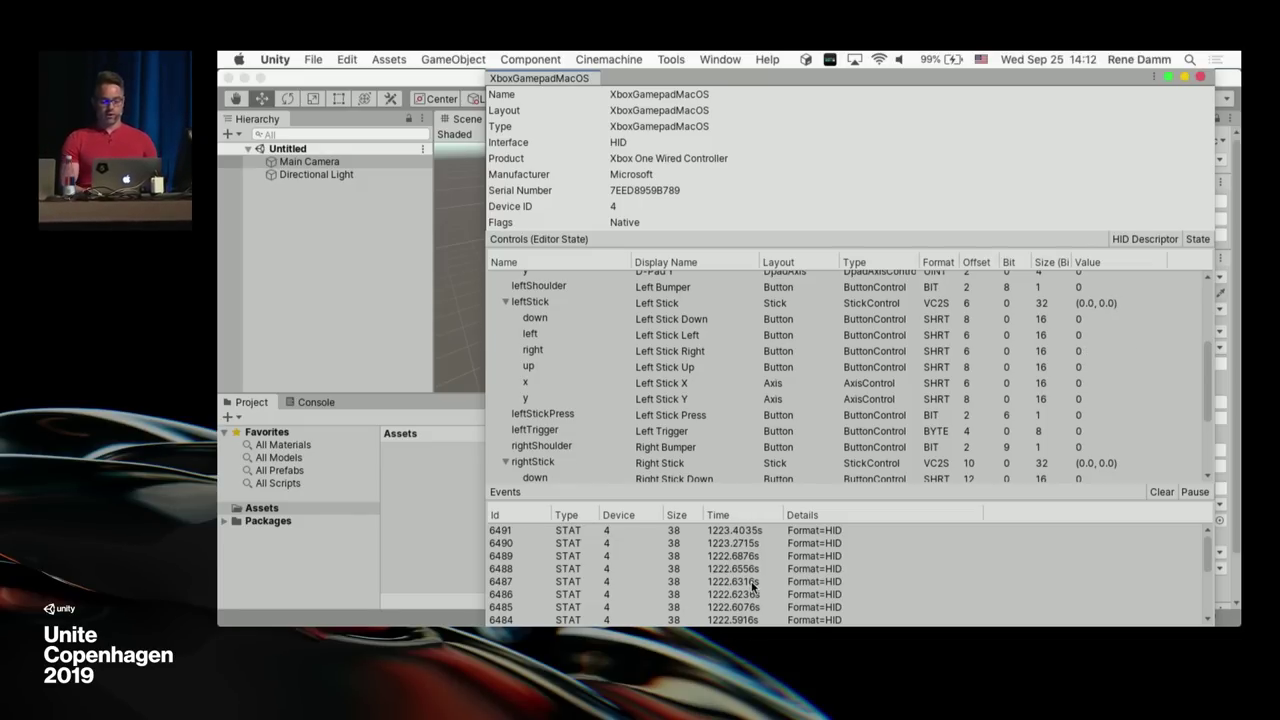
Step: Open one event's full state, toggle Display Raw Memory on and back off, then close the window
{"action": "double_click", "coordinate": [738, 550]}
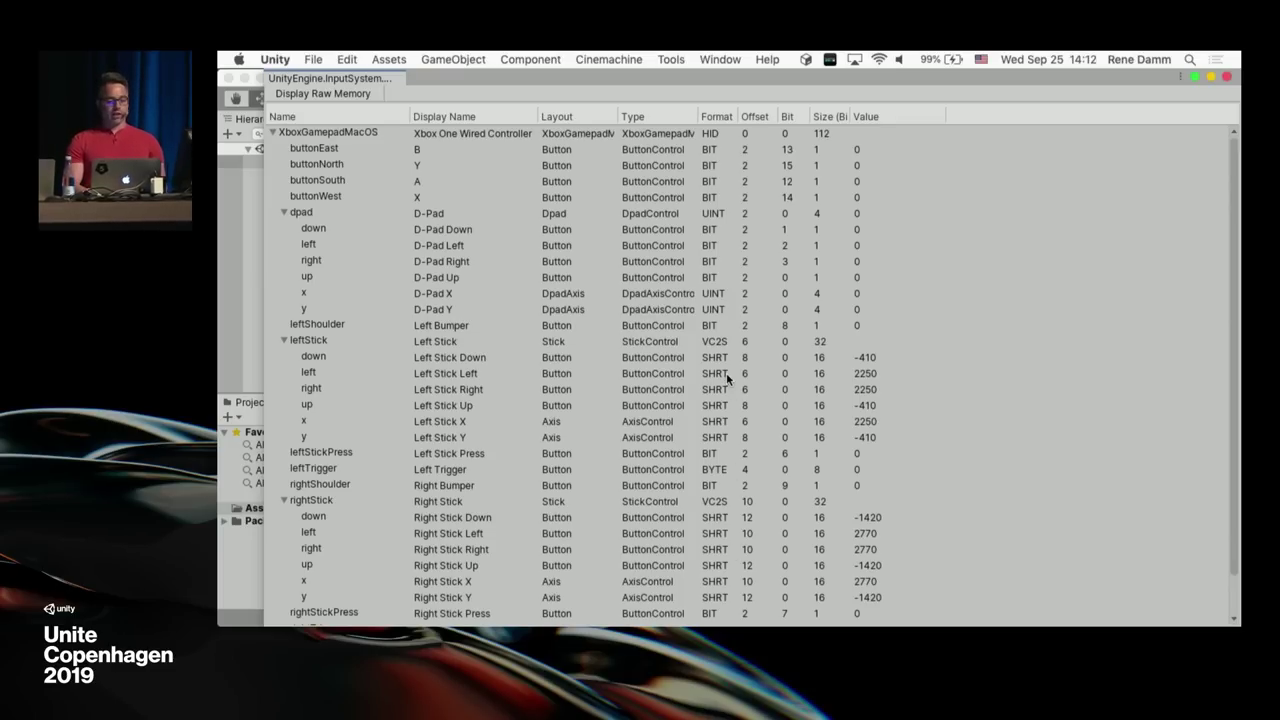
{"action": "left_click", "coordinate": [338, 94]}
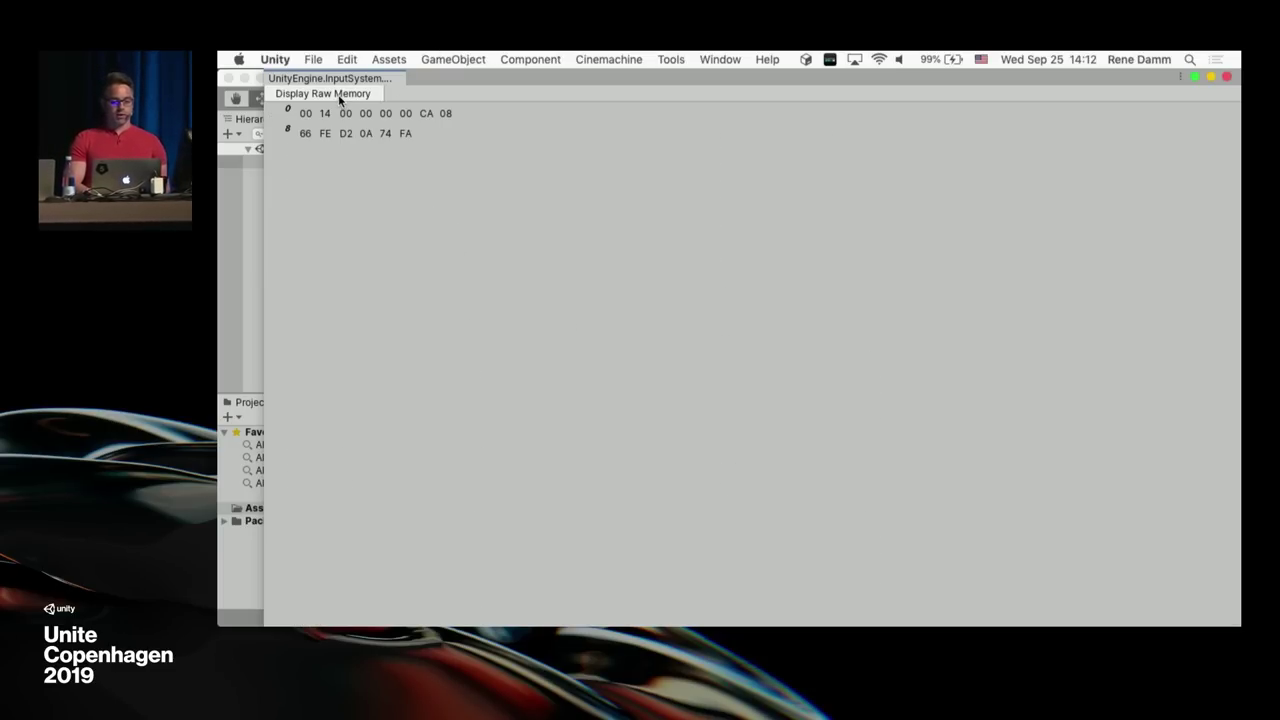
{"action": "left_click", "coordinate": [362, 93]}
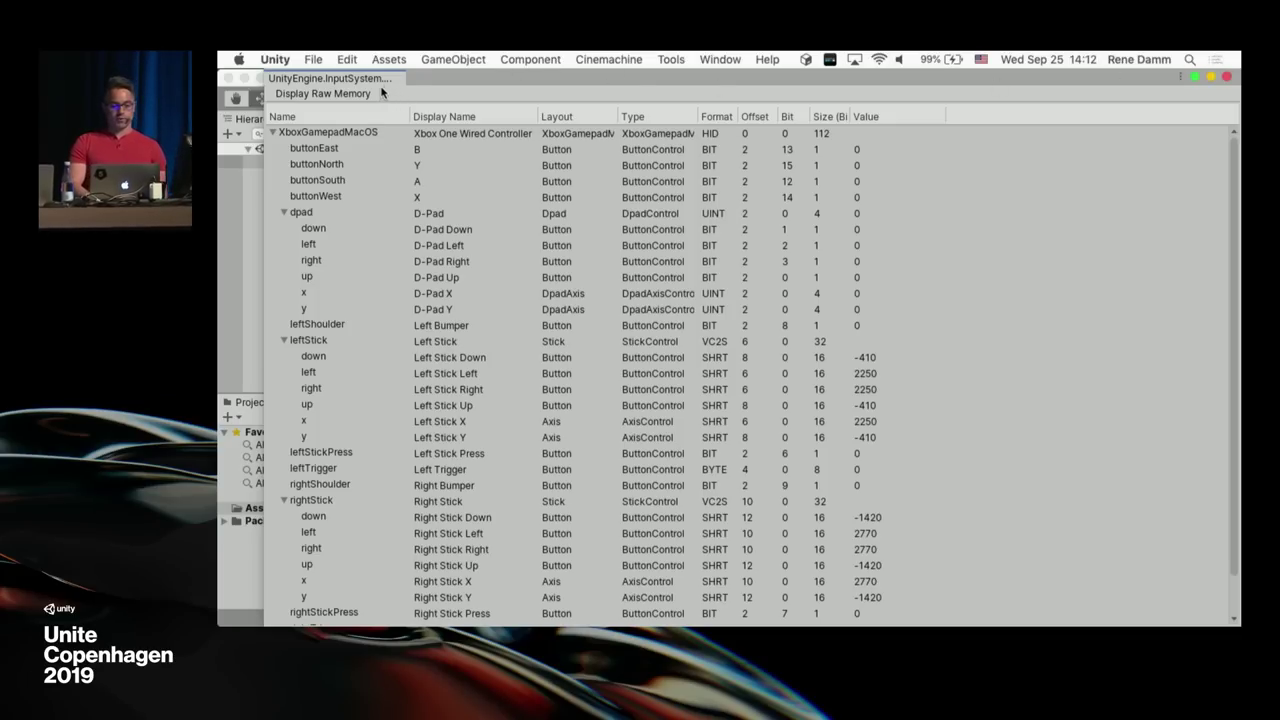
{"action": "left_click", "coordinate": [1226, 80]}
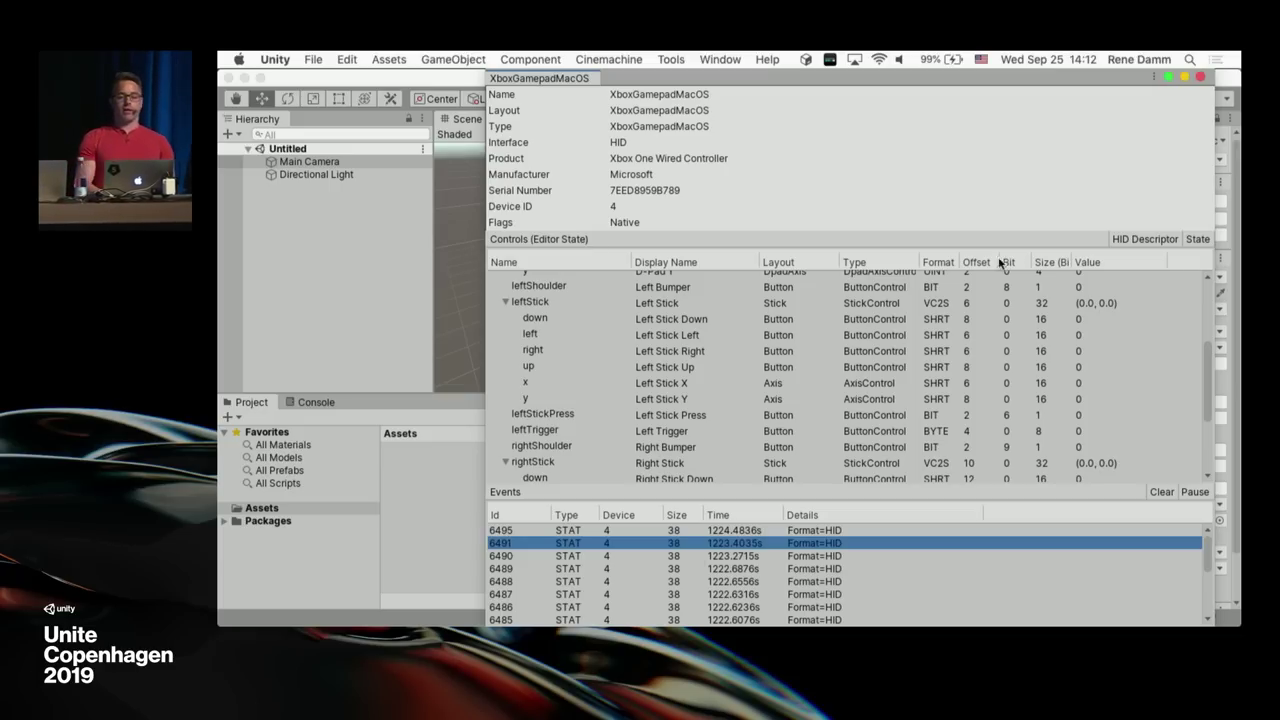
Step: Close the Xbox gamepad's device view and try connecting to the iPad Pro under Remote Devices
{"action": "left_click", "coordinate": [1200, 78]}
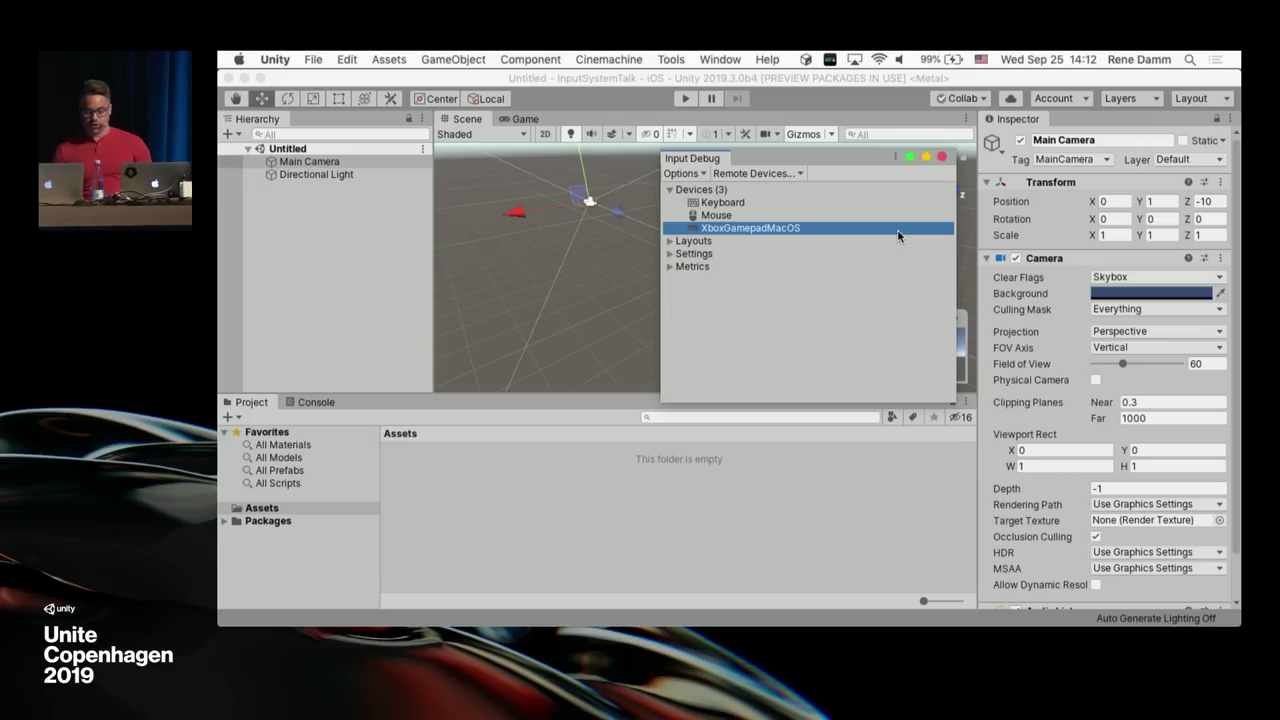
{"action": "left_click", "coordinate": [773, 175]}
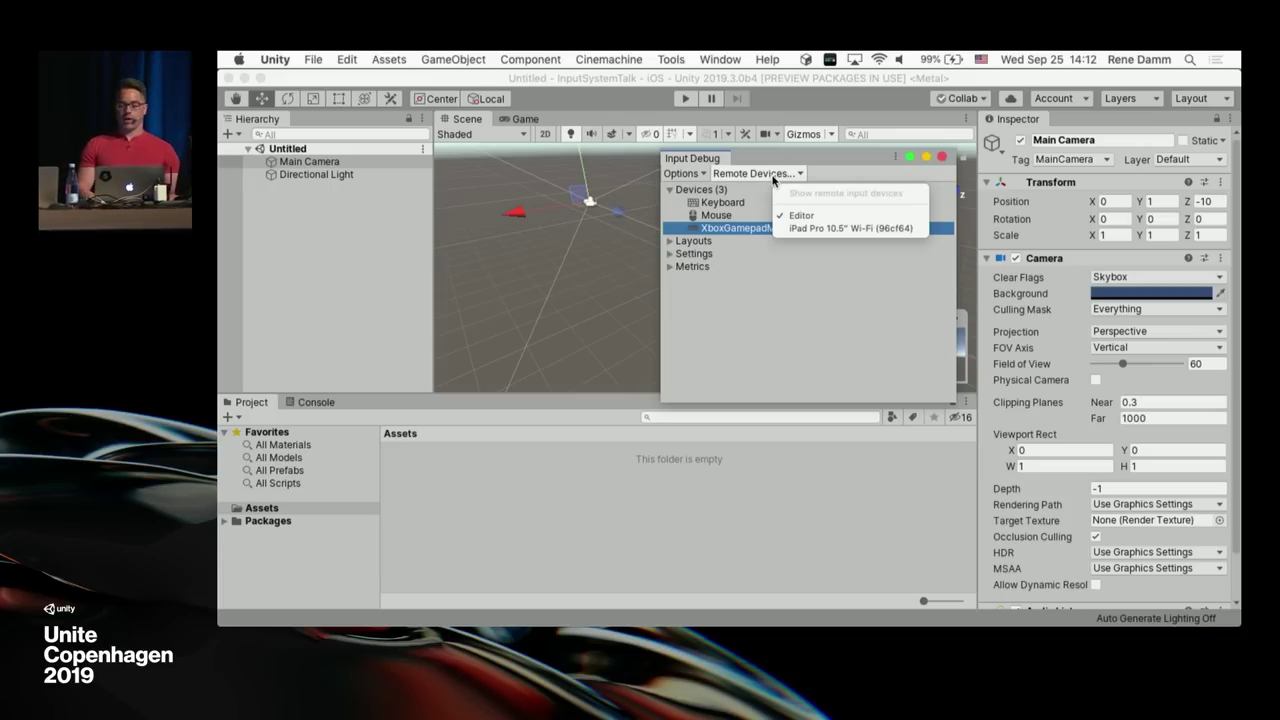
{"action": "left_click", "coordinate": [847, 229]}
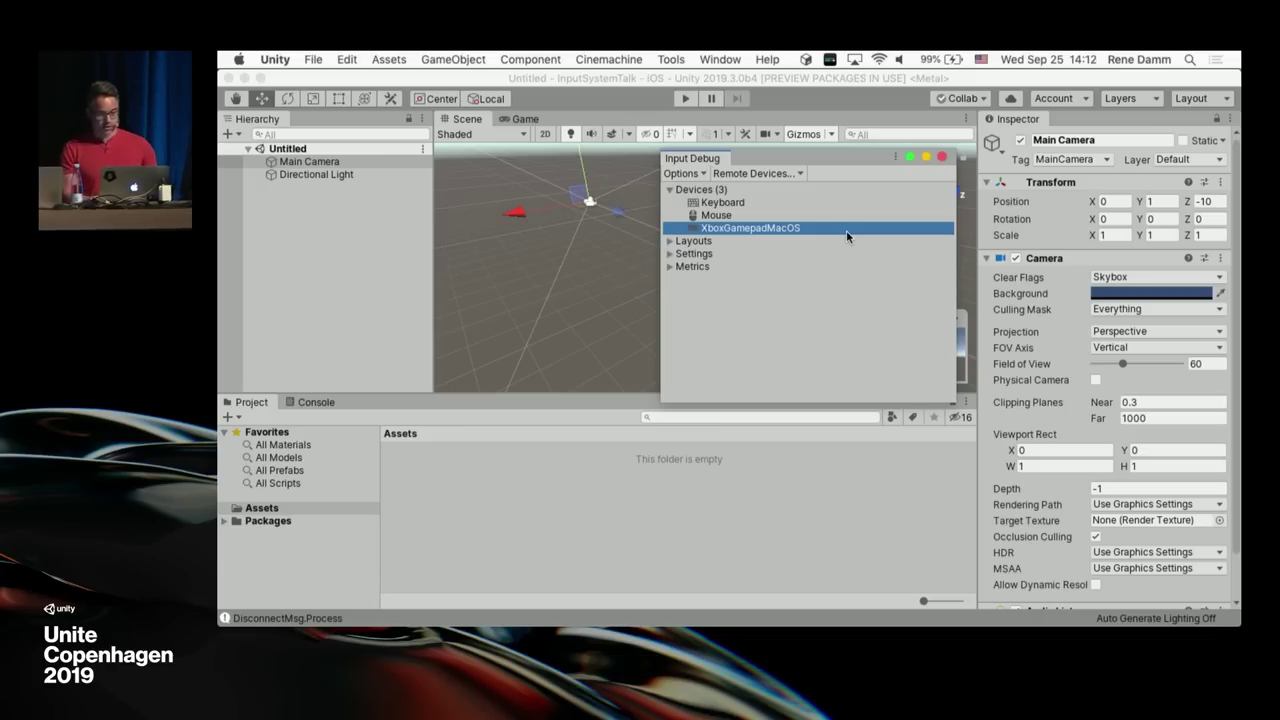
{"action": "left_click", "coordinate": [797, 172]}
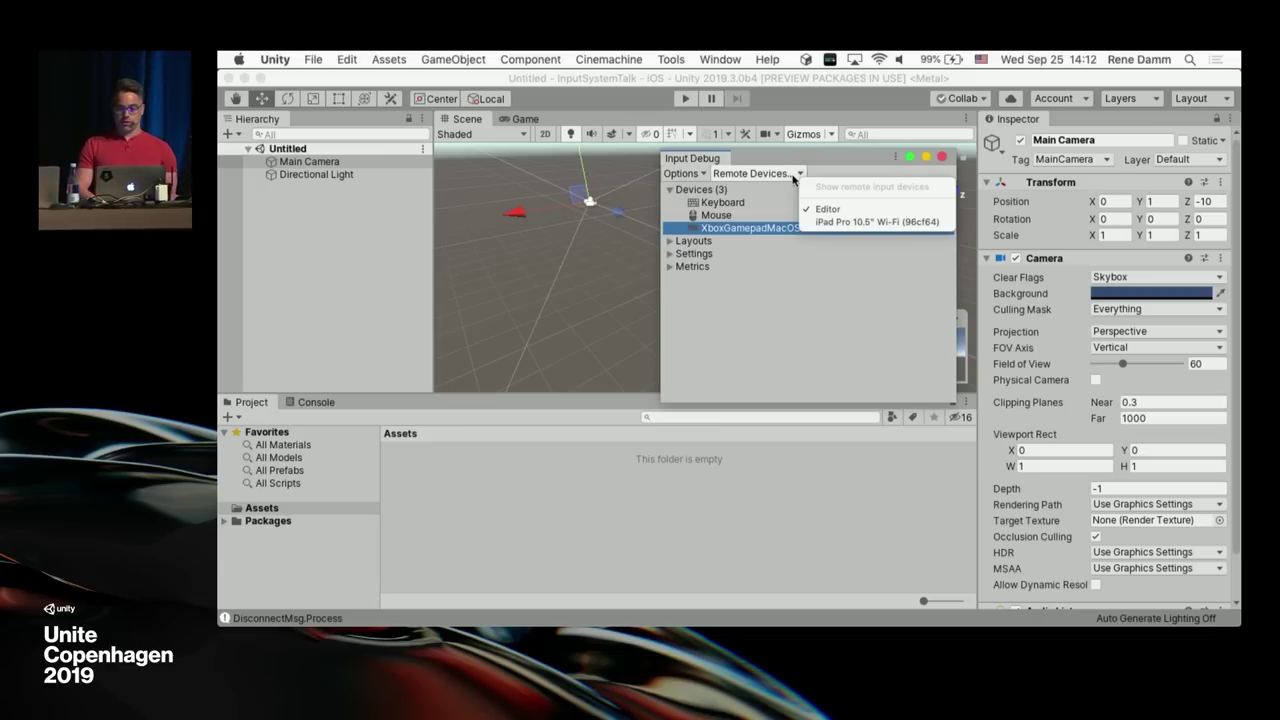
{"action": "left_click", "coordinate": [855, 223]}
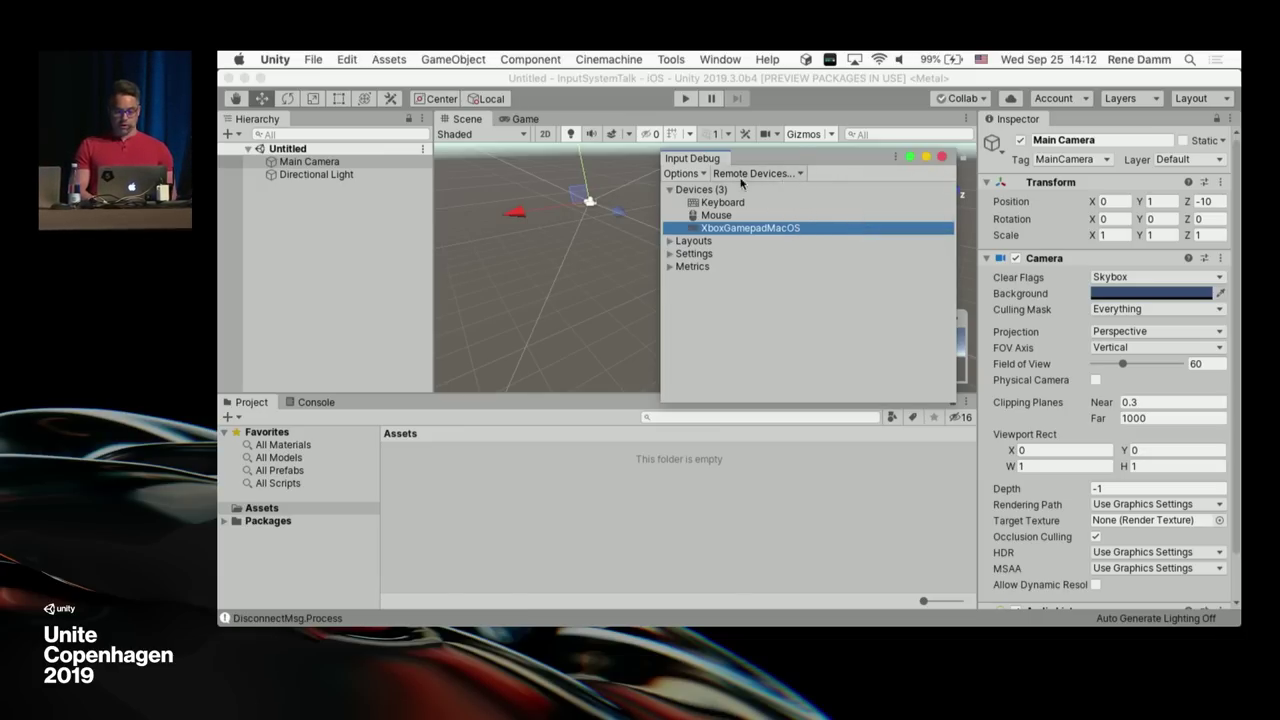
Step: Clear the Console's connection failure messages, retry the iPad Pro connection, and clear the failures again
{"action": "left_click", "coordinate": [298, 403]}
{"action": "left_click", "coordinate": [233, 417]}
{"action": "left_click", "coordinate": [757, 175]}
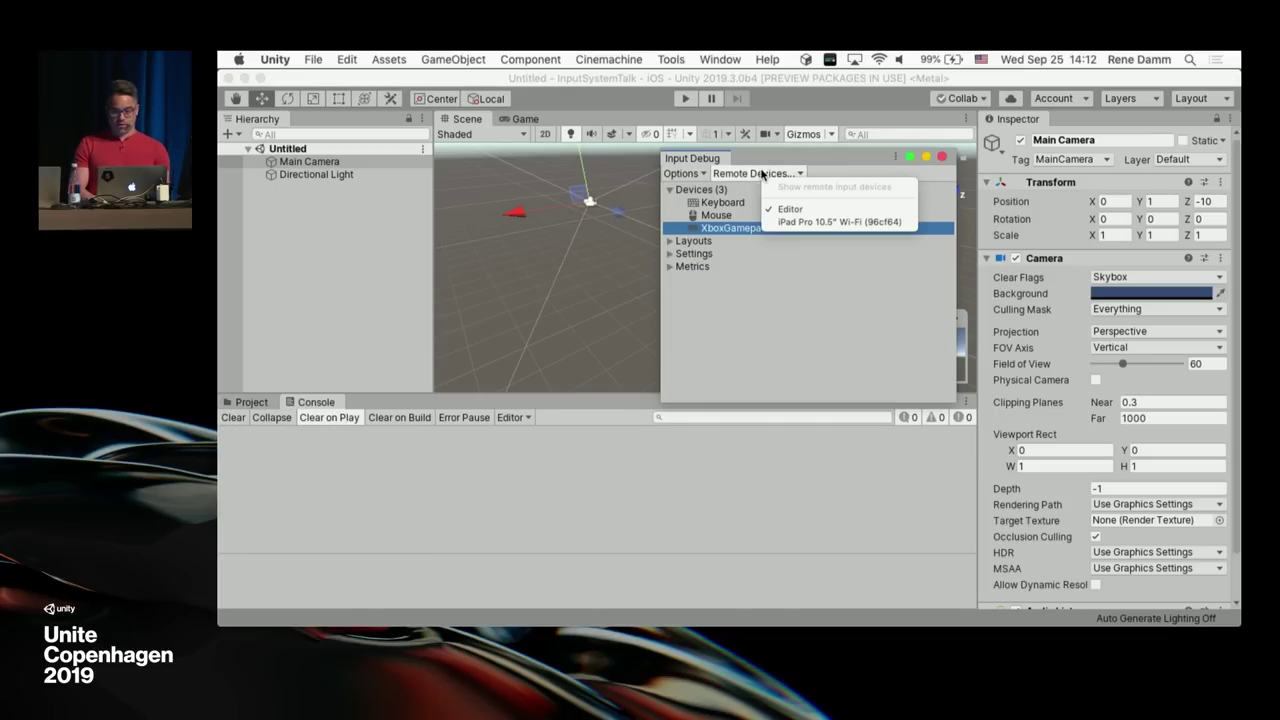
{"action": "left_click", "coordinate": [814, 226]}
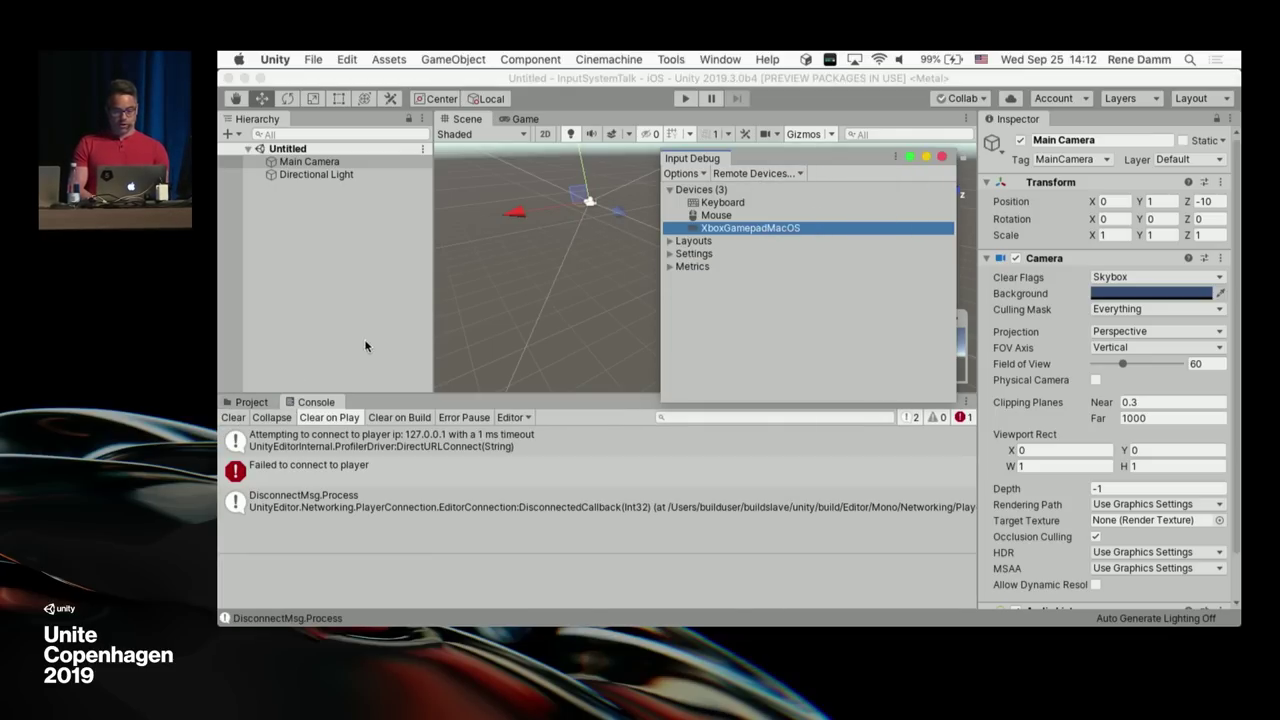
{"action": "left_click", "coordinate": [233, 417]}
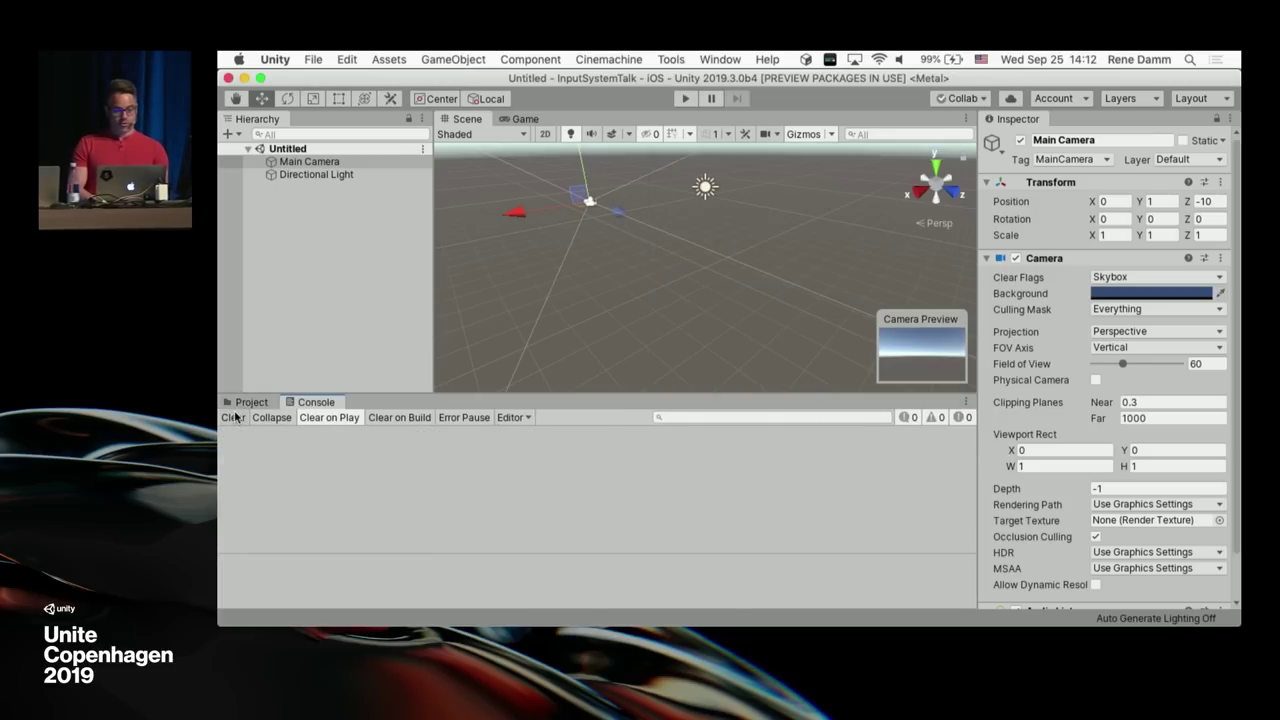
Step: Connect the Input Debugger to the iPad Pro and expand its remote devices, from Accelerometer to Touchscreen
{"action": "left_click", "coordinate": [651, 350]}
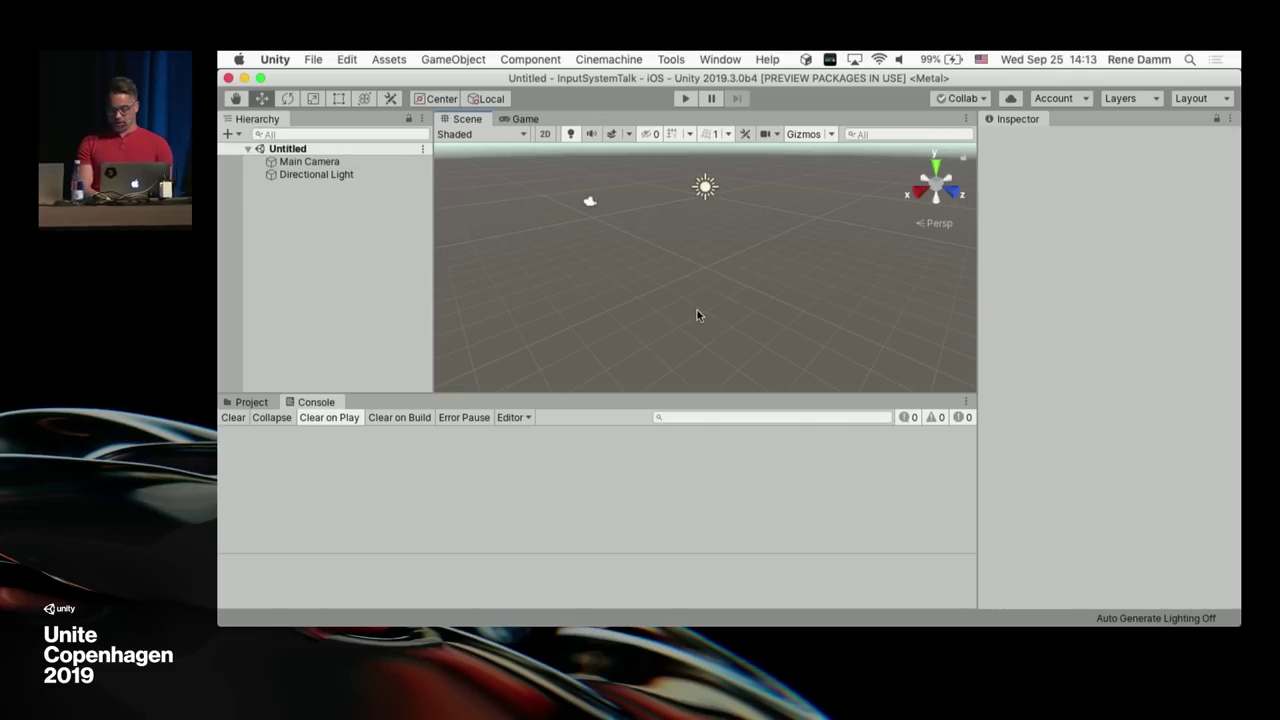
{"action": "left_click", "coordinate": [775, 174]}
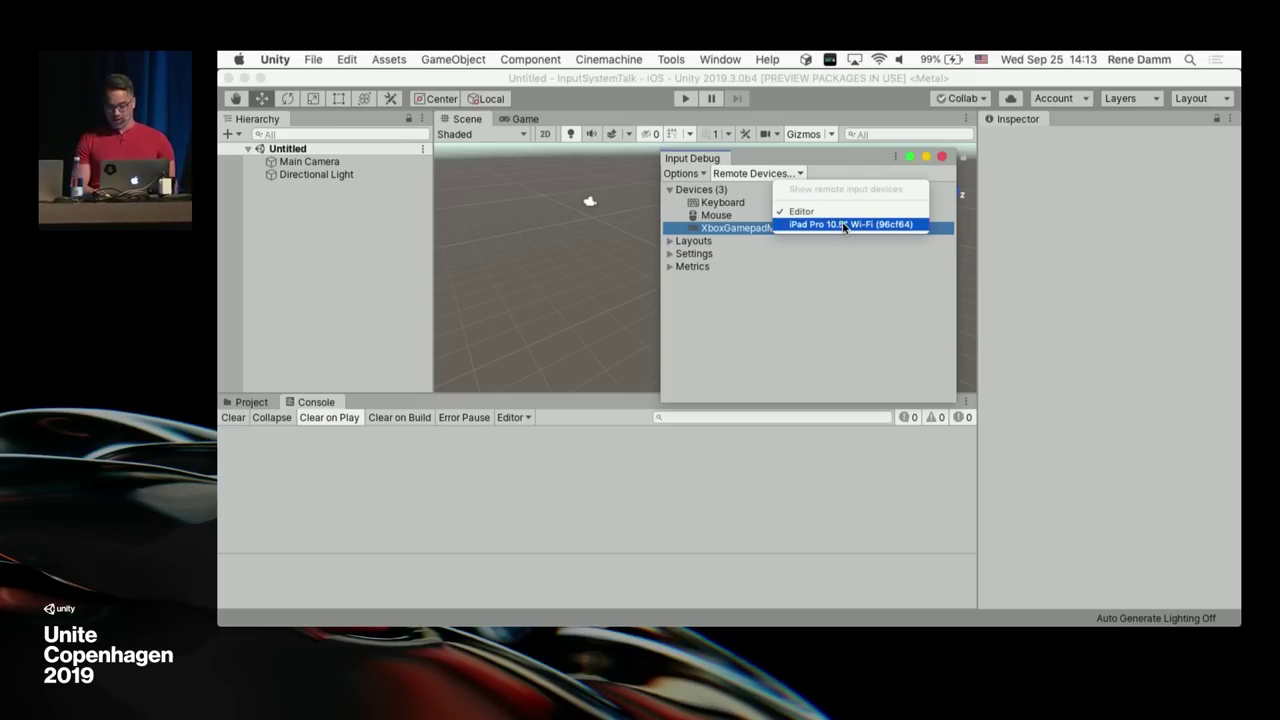
{"action": "left_click", "coordinate": [842, 222]}
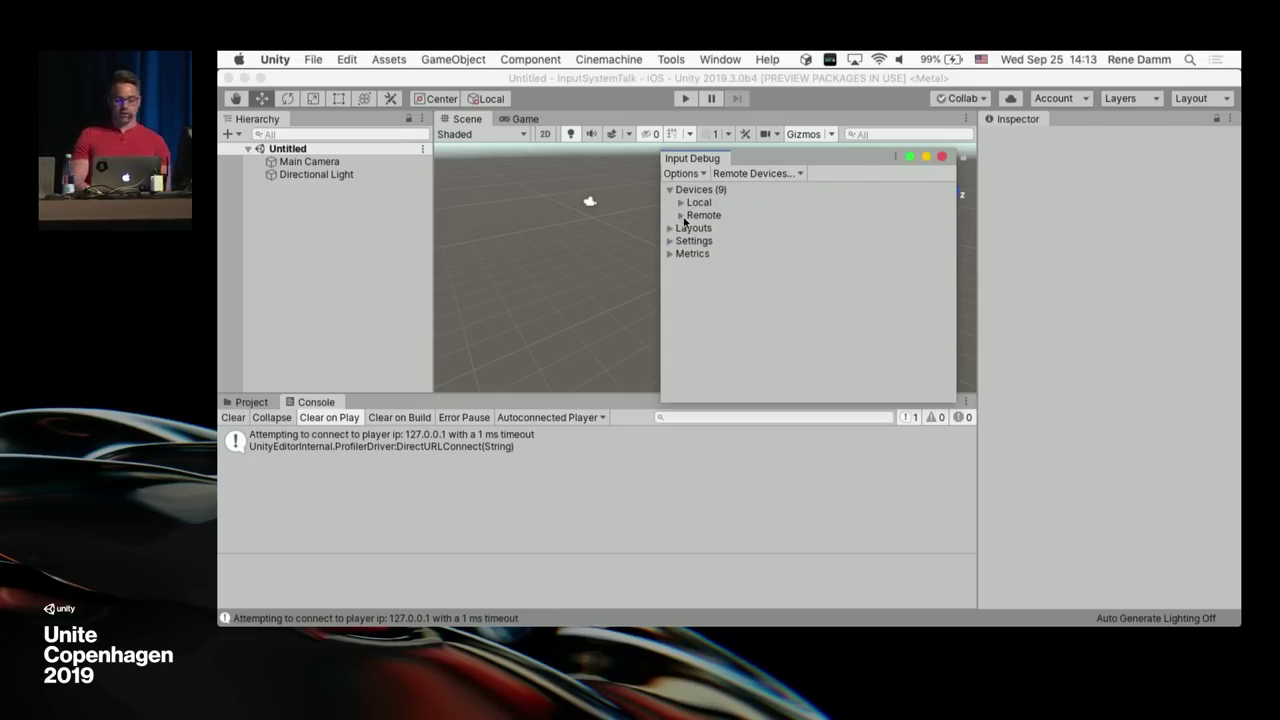
{"action": "left_click", "coordinate": [680, 216]}
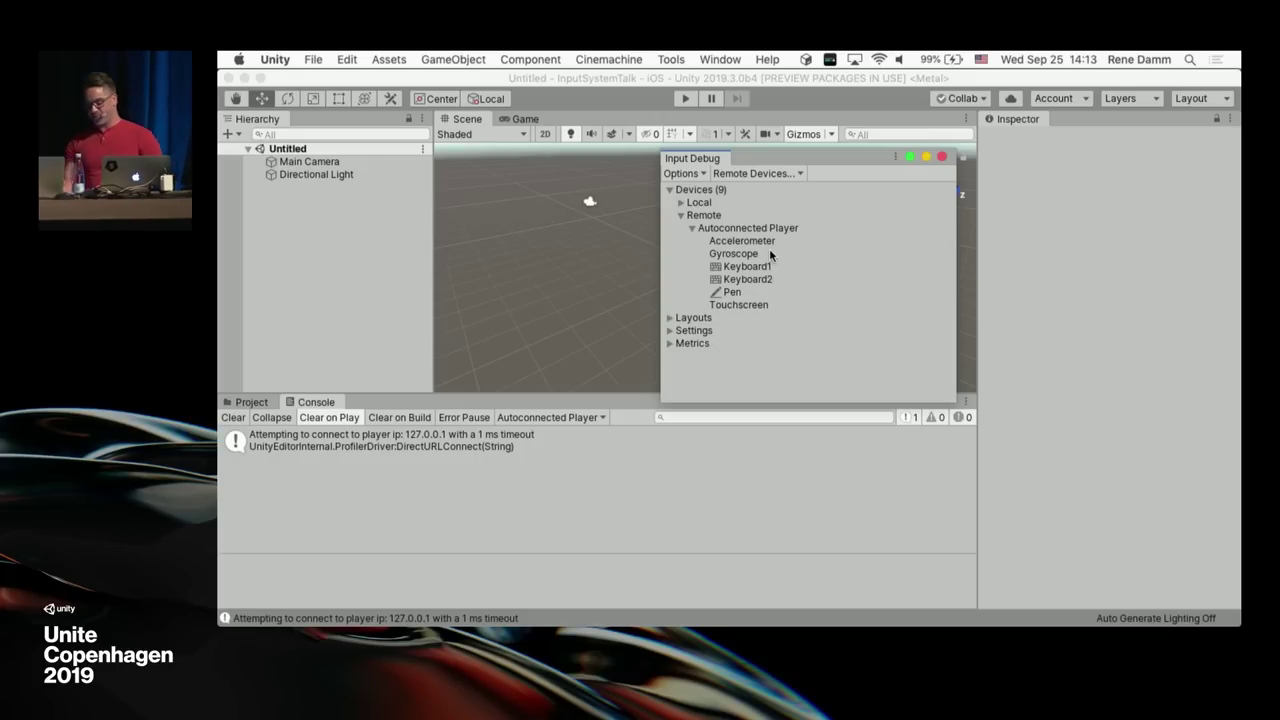
Step: View the iPad's Touchscreen device details, then set Remote Devices back to Editor
{"action": "double_click", "coordinate": [730, 305]}
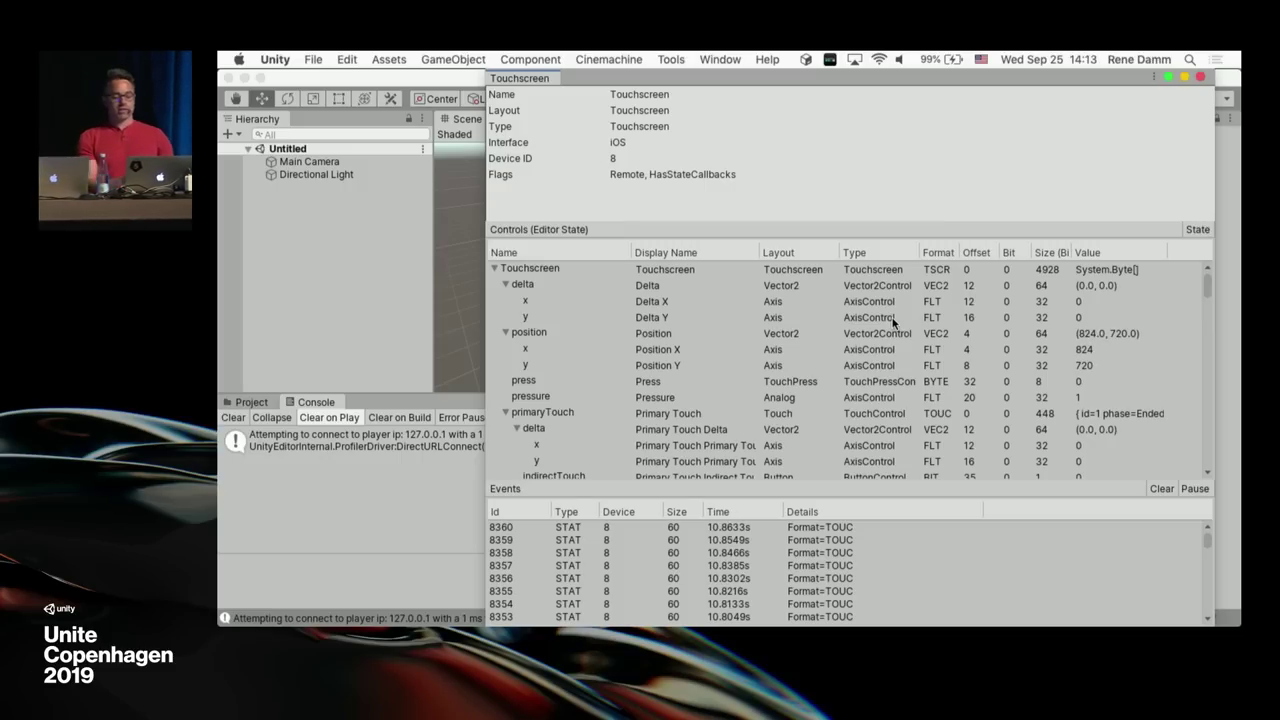
{"action": "left_click", "coordinate": [1200, 77]}
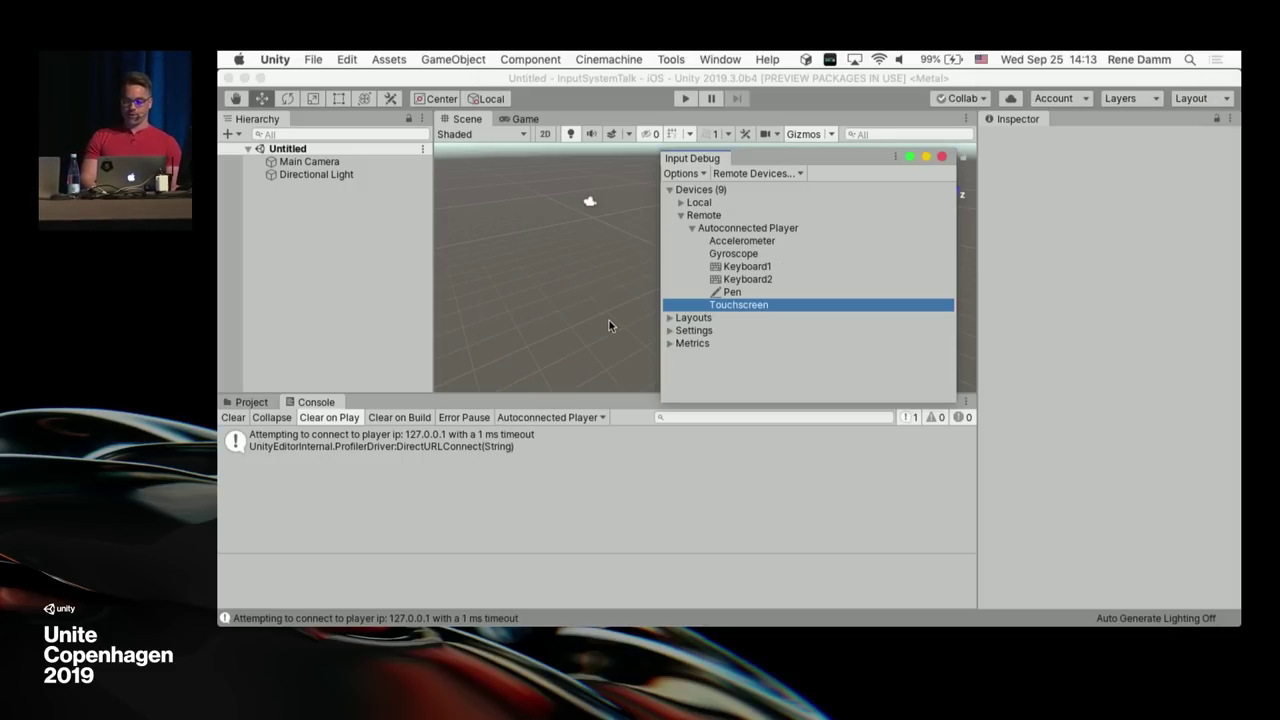
{"action": "left_click", "coordinate": [757, 173]}
{"action": "left_click", "coordinate": [810, 210]}
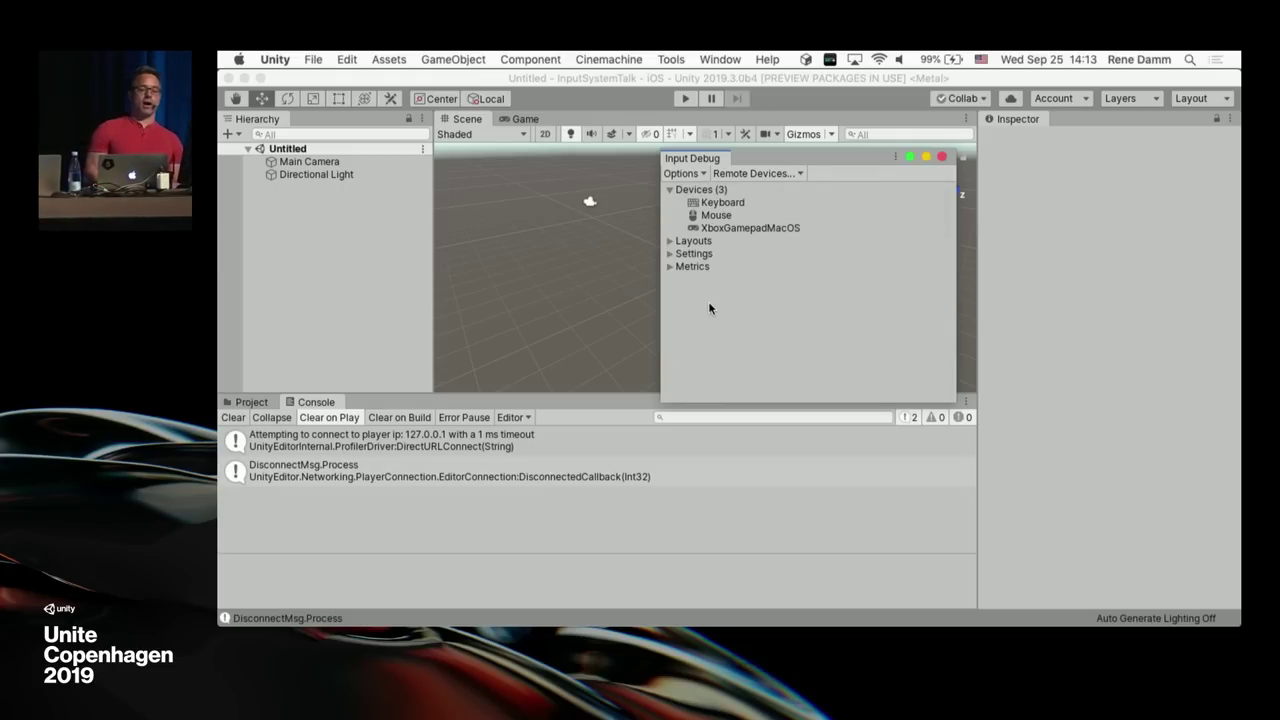
Step: Close the debugger and import the Input System's Custom Device sample from Package Manager
{"action": "left_click", "coordinate": [942, 157]}
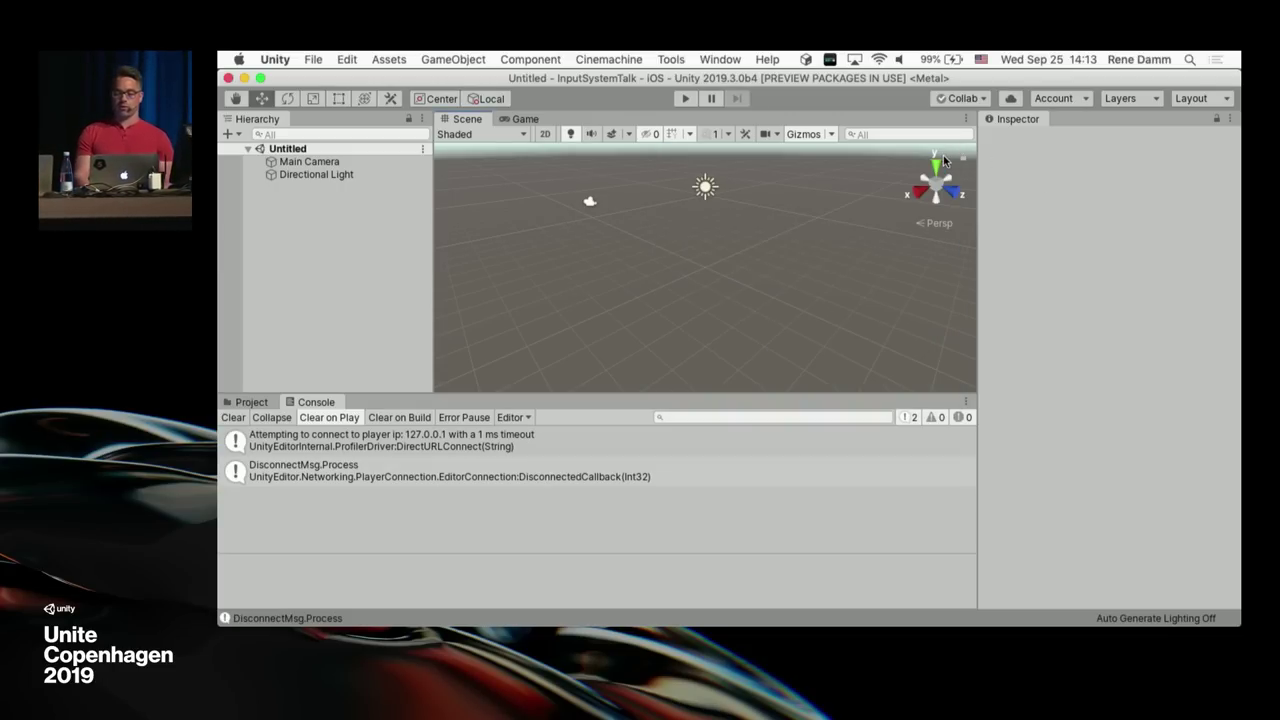
{"action": "left_click", "coordinate": [671, 59]}
{"action": "mouse_move", "coordinate": [698, 60]}
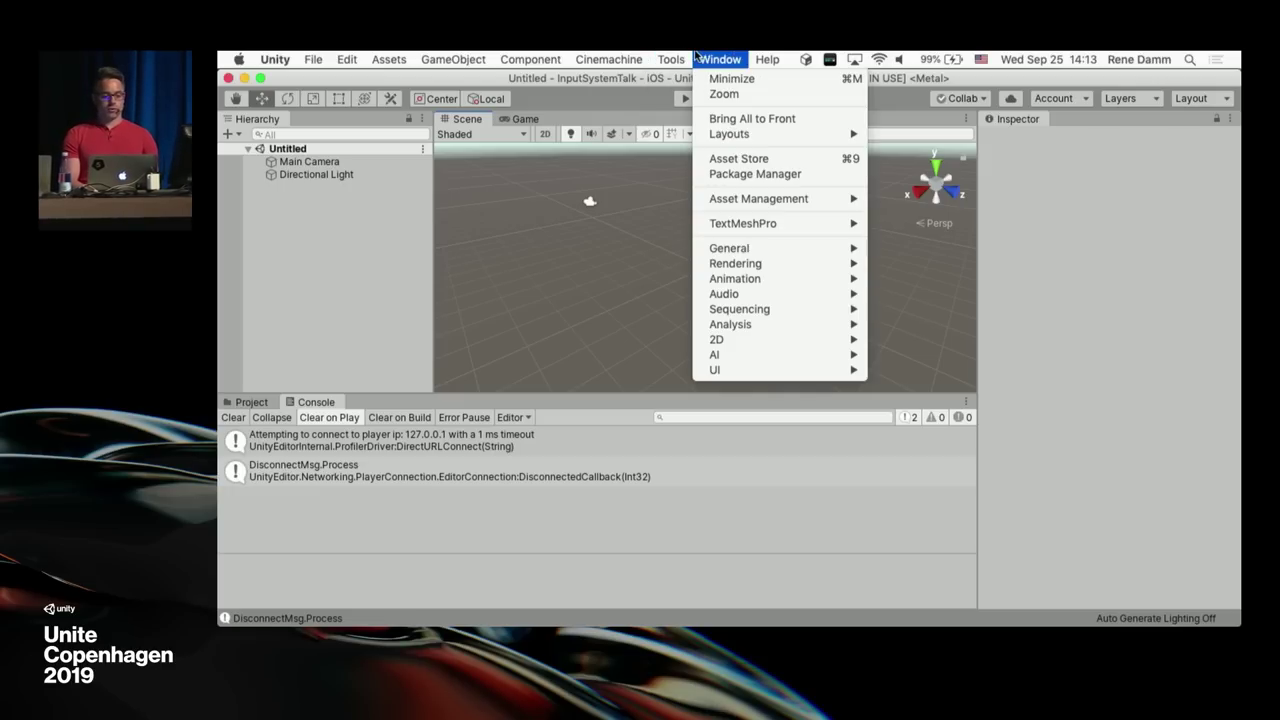
{"action": "left_click", "coordinate": [755, 174]}
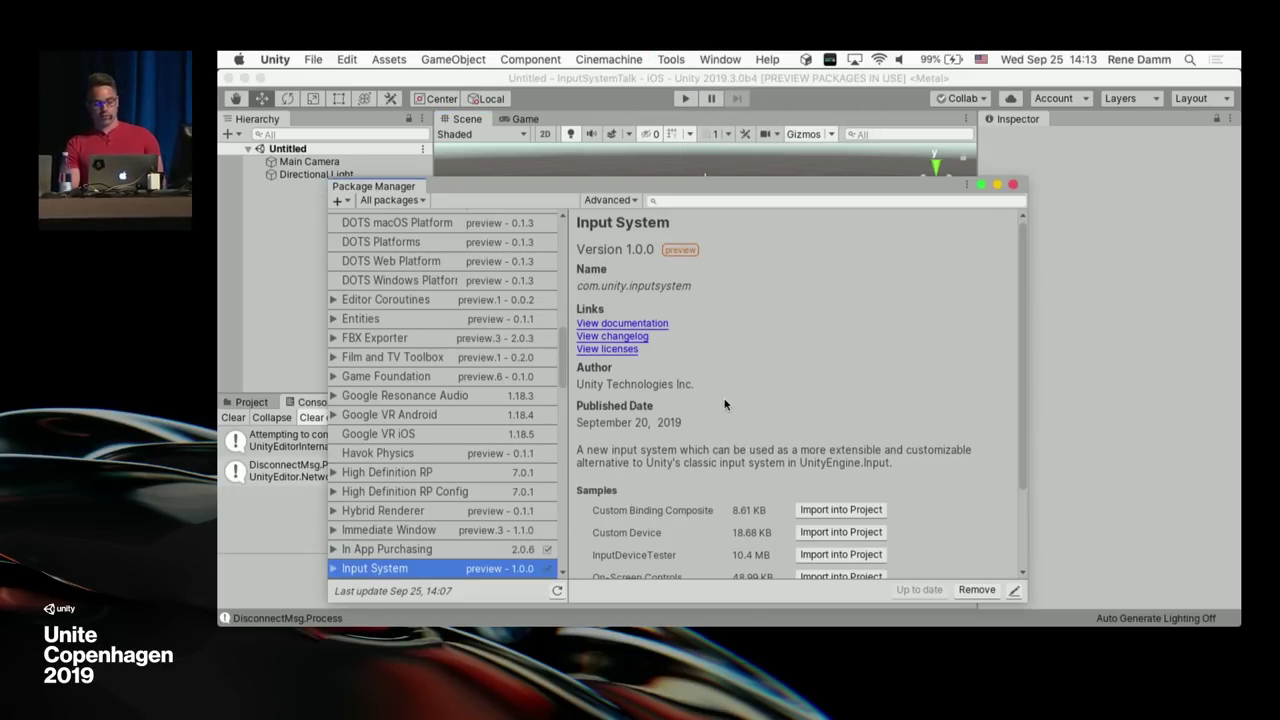
{"action": "scroll", "coordinate": [725, 403], "scroll_direction": "down", "scroll_amount": 3}
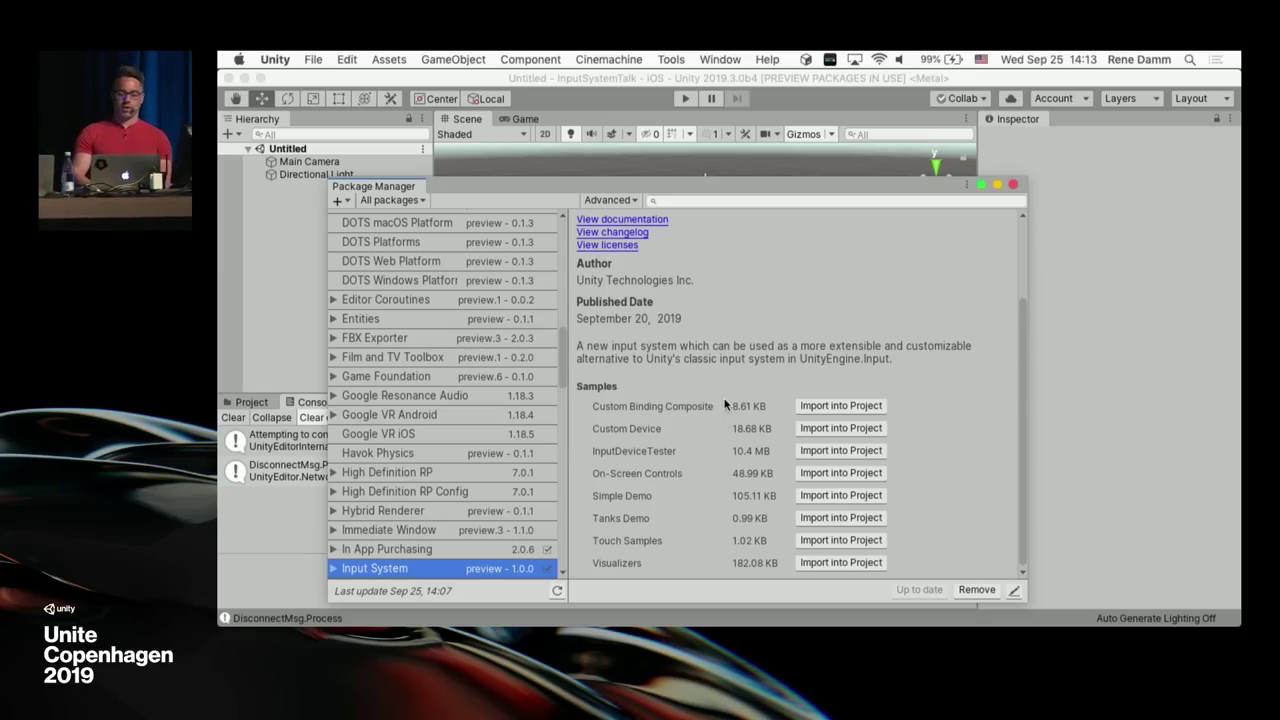
{"action": "left_click", "coordinate": [852, 430]}
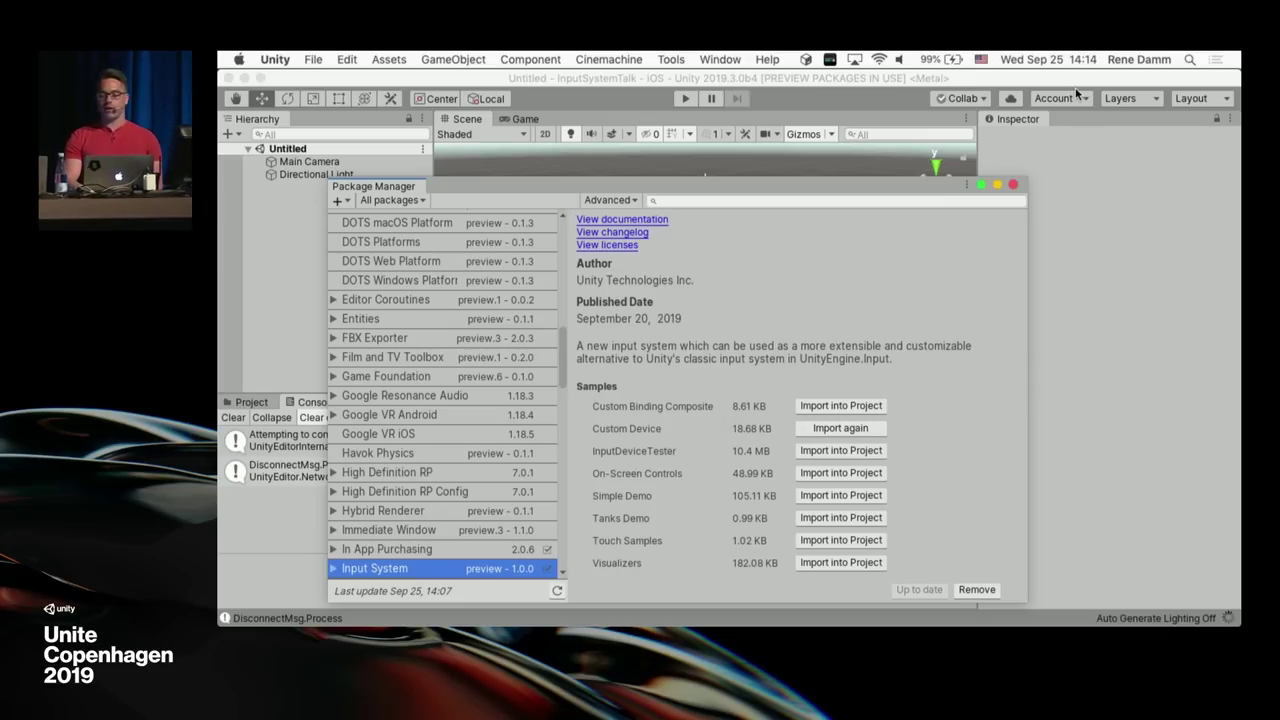
{"action": "left_click", "coordinate": [1013, 184]}
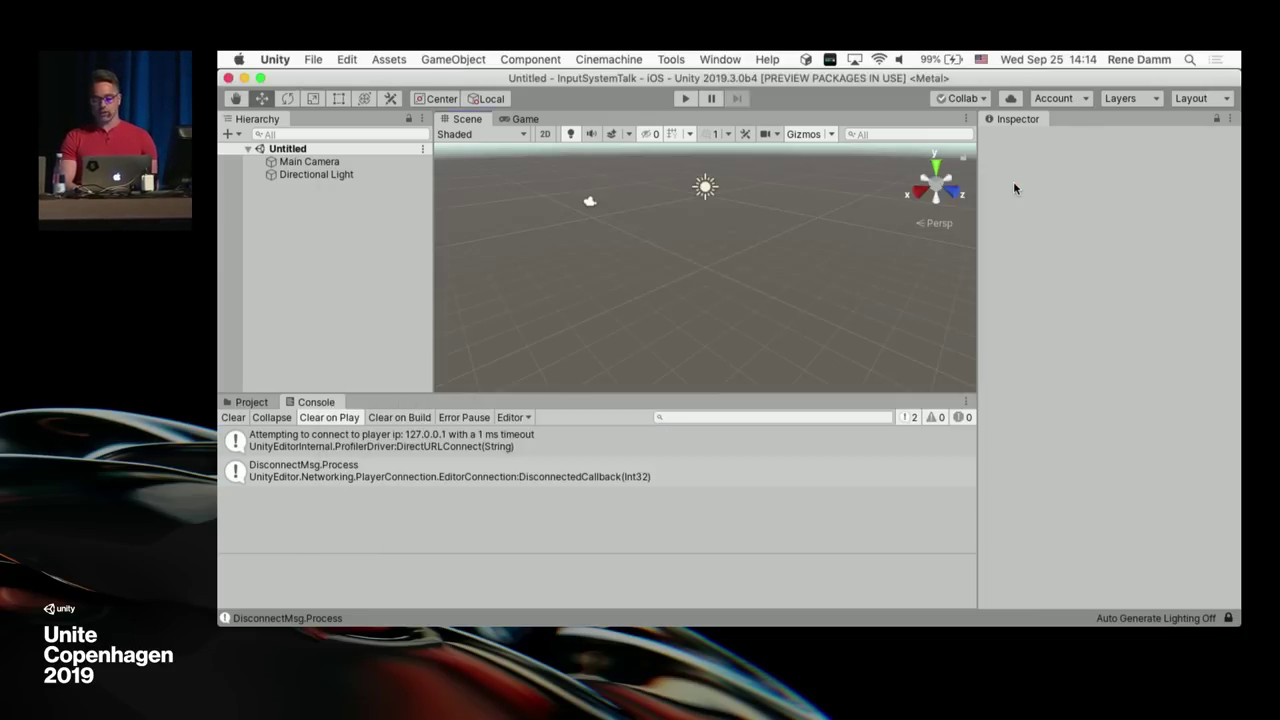
Step: In the Project tab, open the Custom Device sample folder and select the CustomDevice script
{"action": "left_click", "coordinate": [245, 402]}
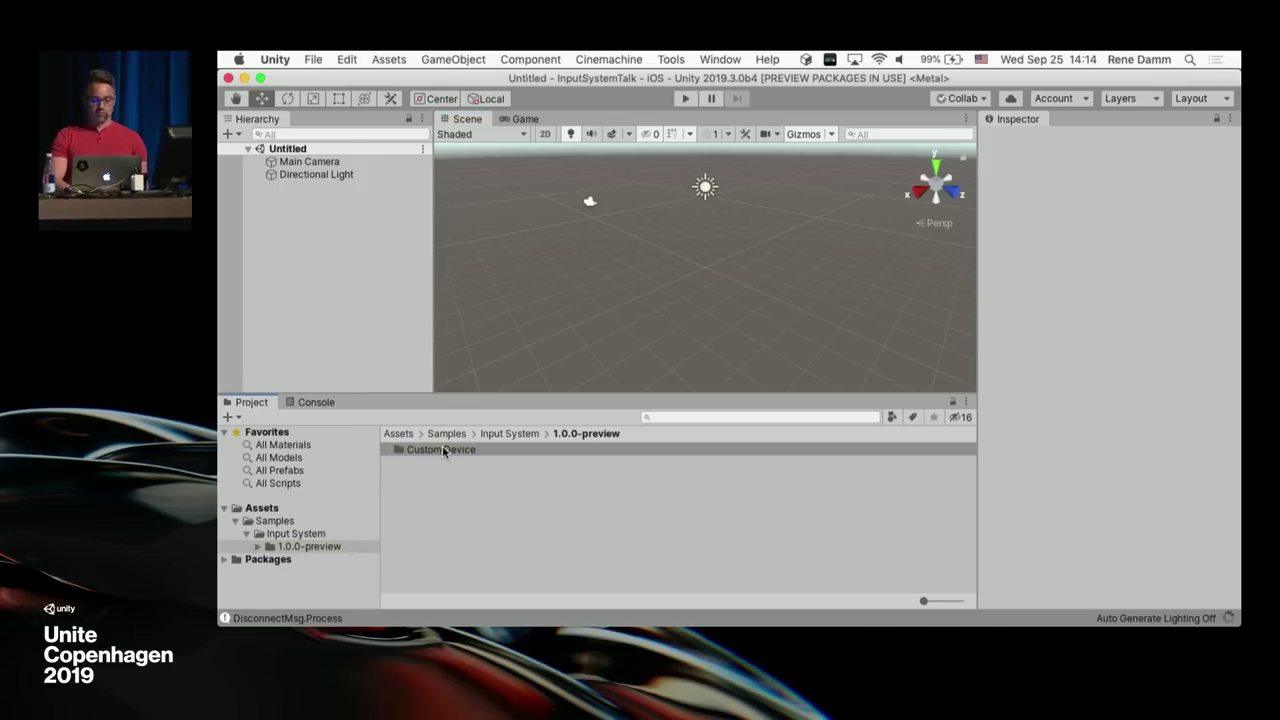
{"action": "left_click", "coordinate": [442, 449]}
{"action": "double_click", "coordinate": [442, 449]}
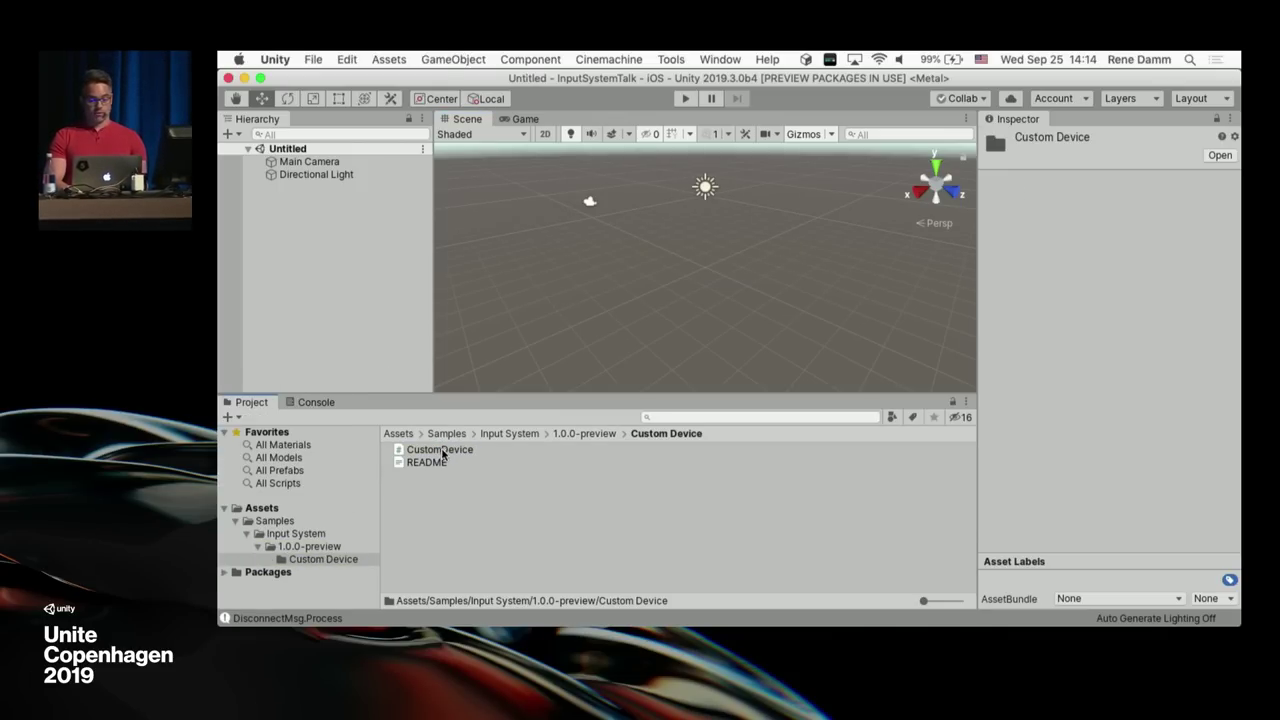
{"action": "left_click", "coordinate": [440, 450]}
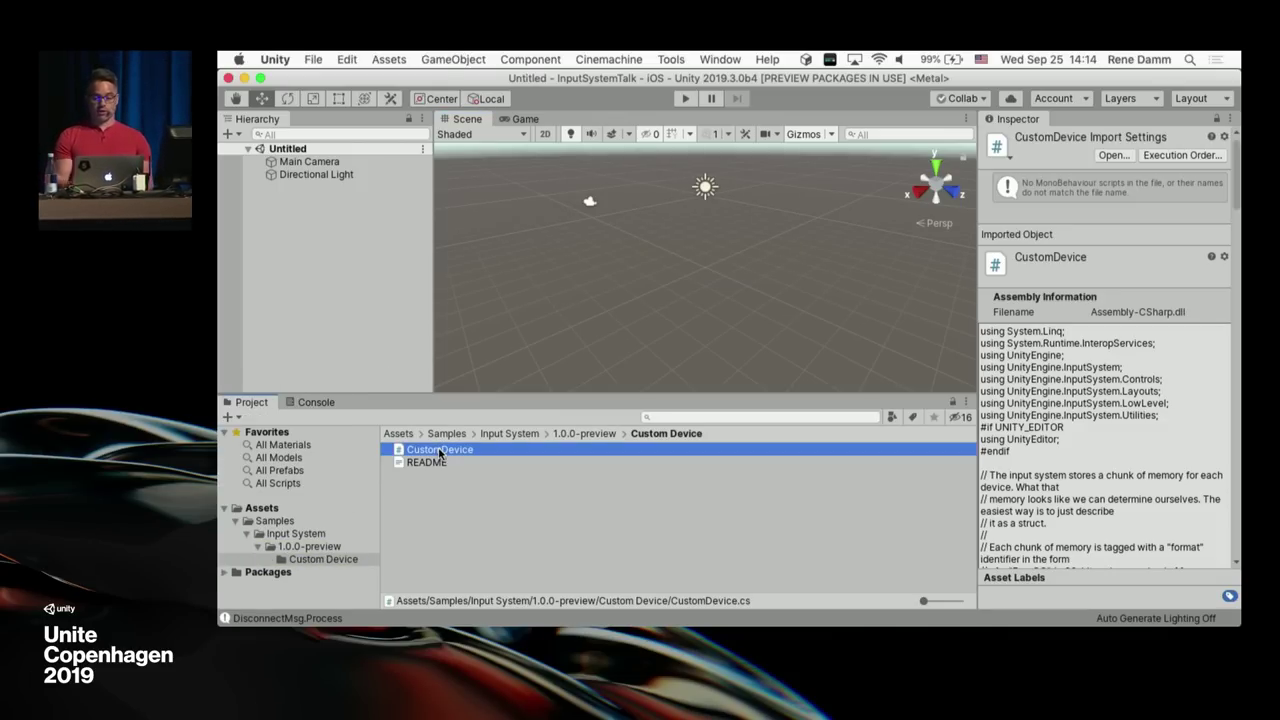
Step: In the Input Debugger, find the CustomDevice layout under Layouts > Specific Devices > CustomDevices, then close it
{"action": "left_click", "coordinate": [671, 59]}
{"action": "mouse_move", "coordinate": [720, 59]}
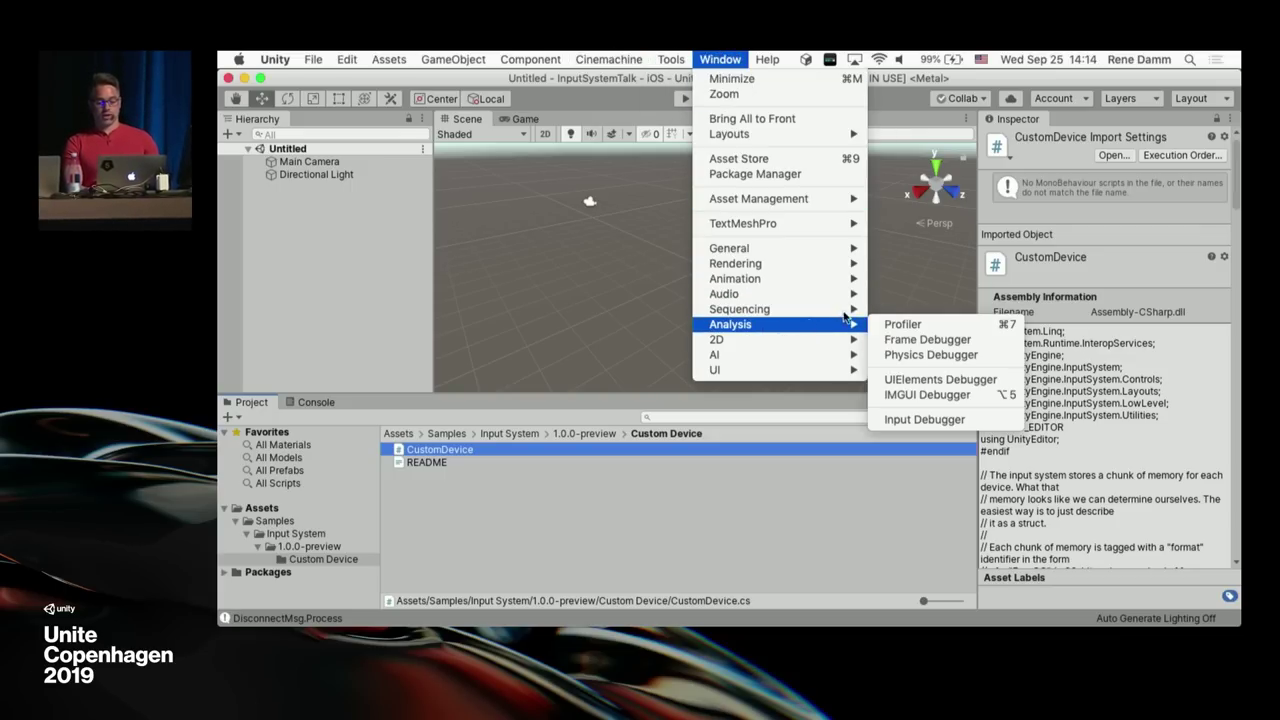
{"action": "mouse_move", "coordinate": [820, 326]}
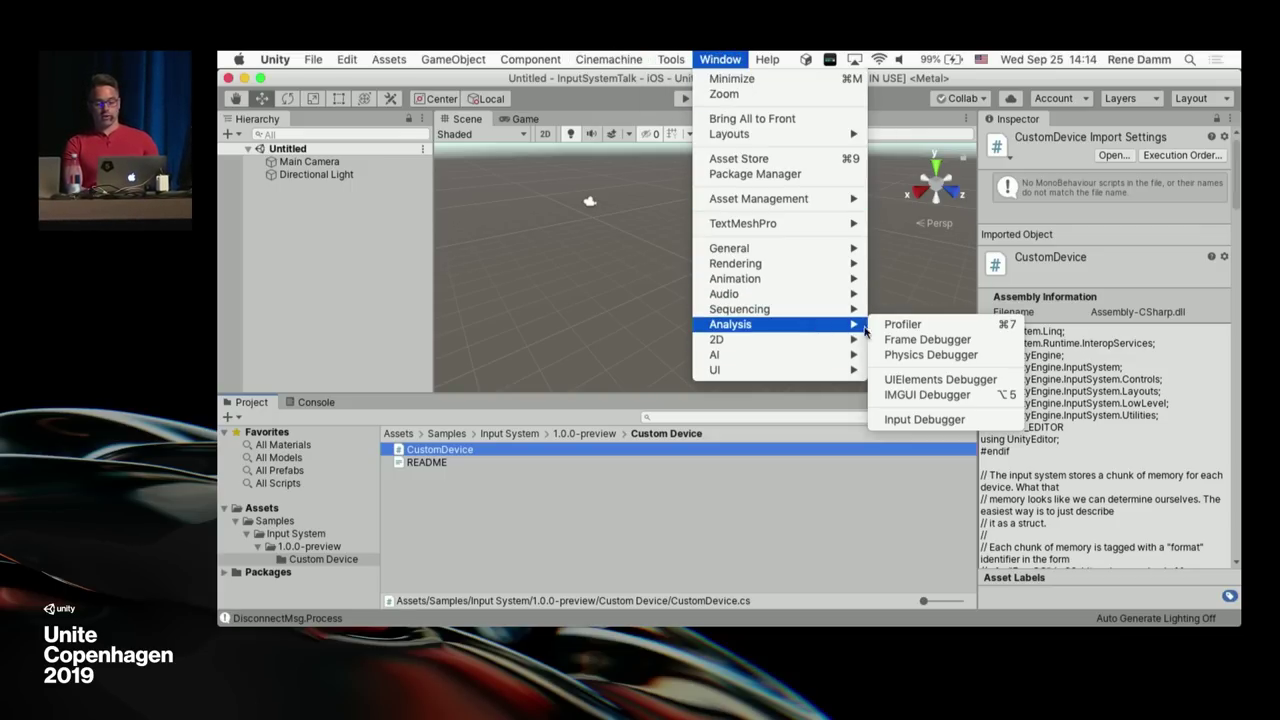
{"action": "left_click", "coordinate": [925, 419]}
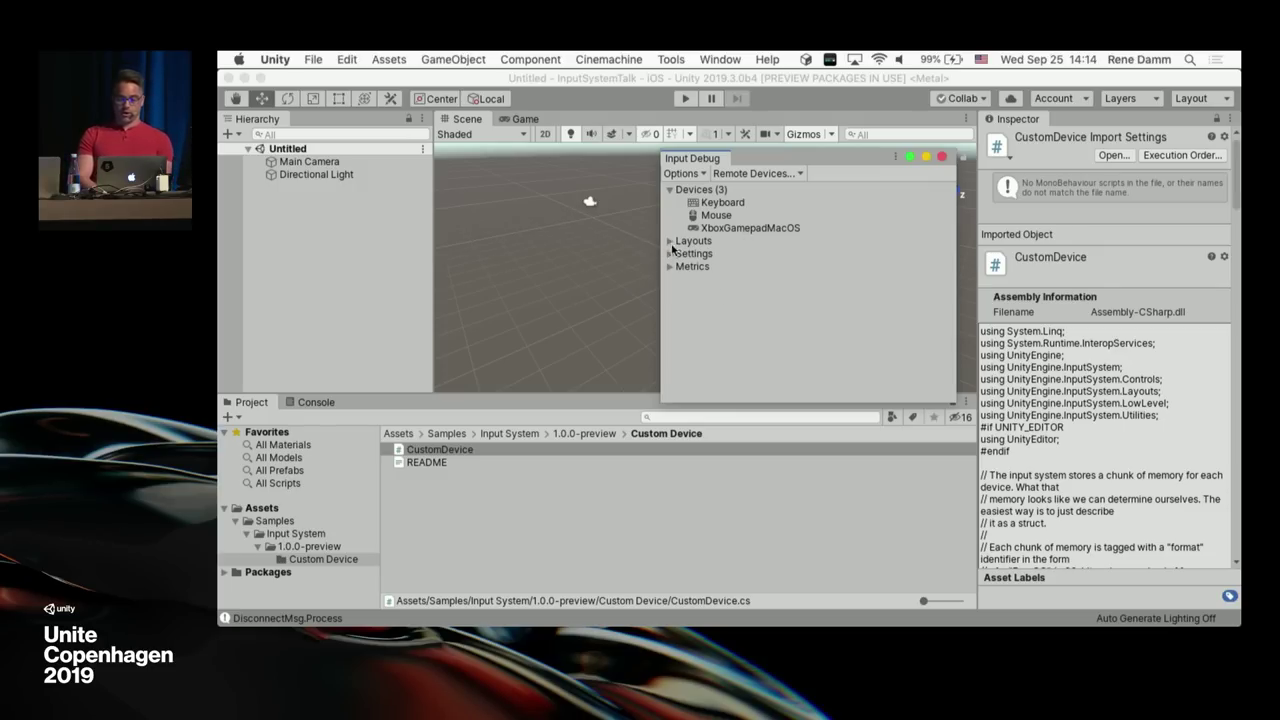
{"action": "left_click", "coordinate": [674, 244]}
{"action": "left_click", "coordinate": [669, 242]}
{"action": "left_click", "coordinate": [681, 279]}
{"action": "left_click", "coordinate": [691, 292]}
{"action": "left_click", "coordinate": [703, 305]}
{"action": "left_click", "coordinate": [752, 292]}
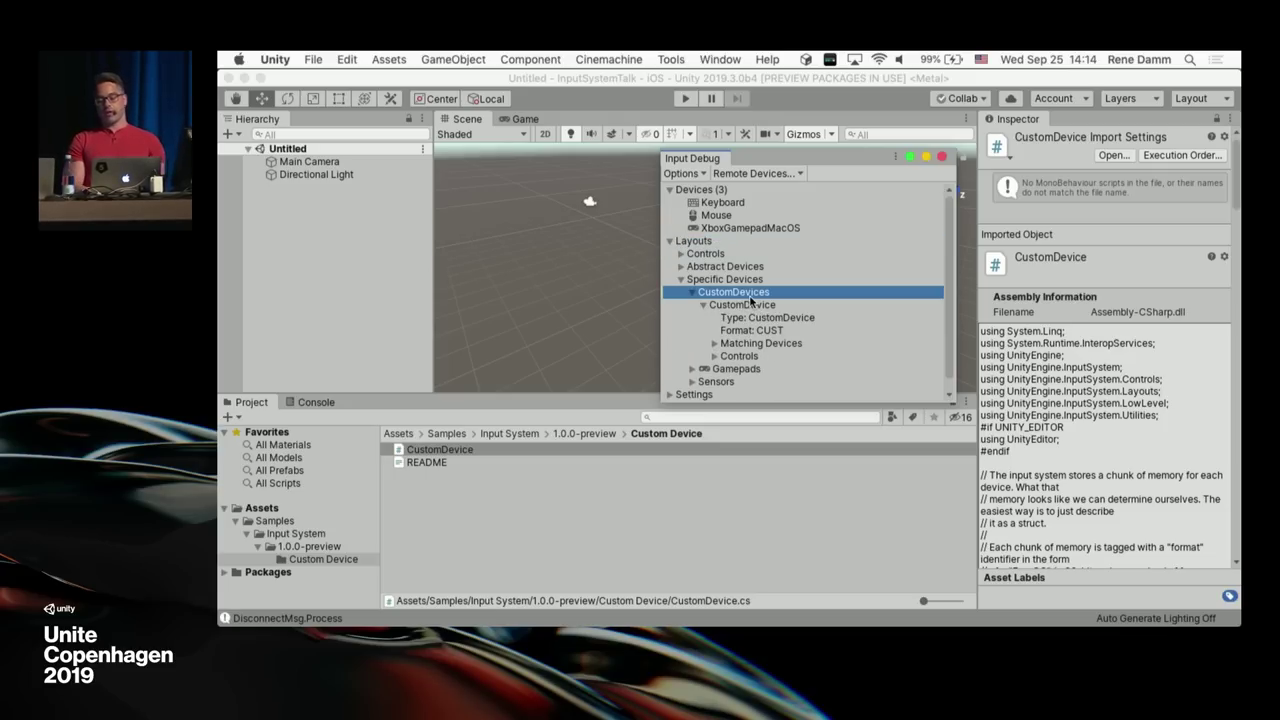
{"action": "left_click", "coordinate": [768, 305]}
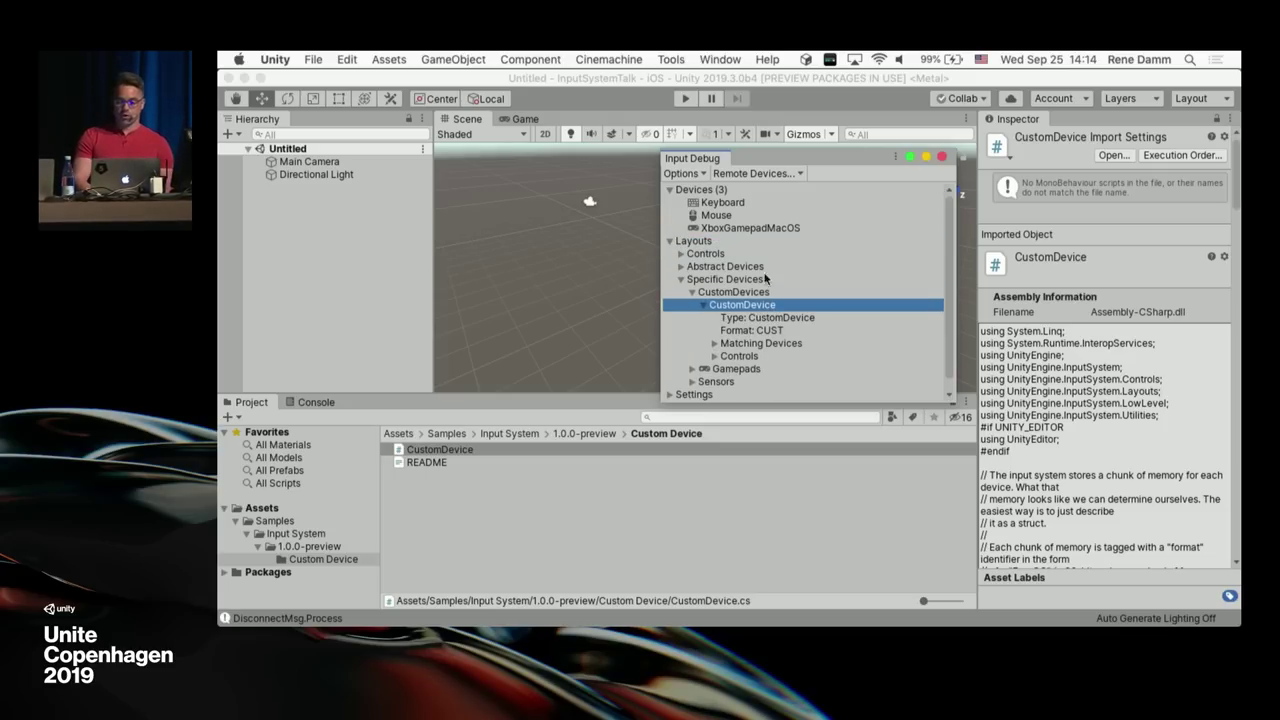
{"action": "left_click", "coordinate": [941, 157]}
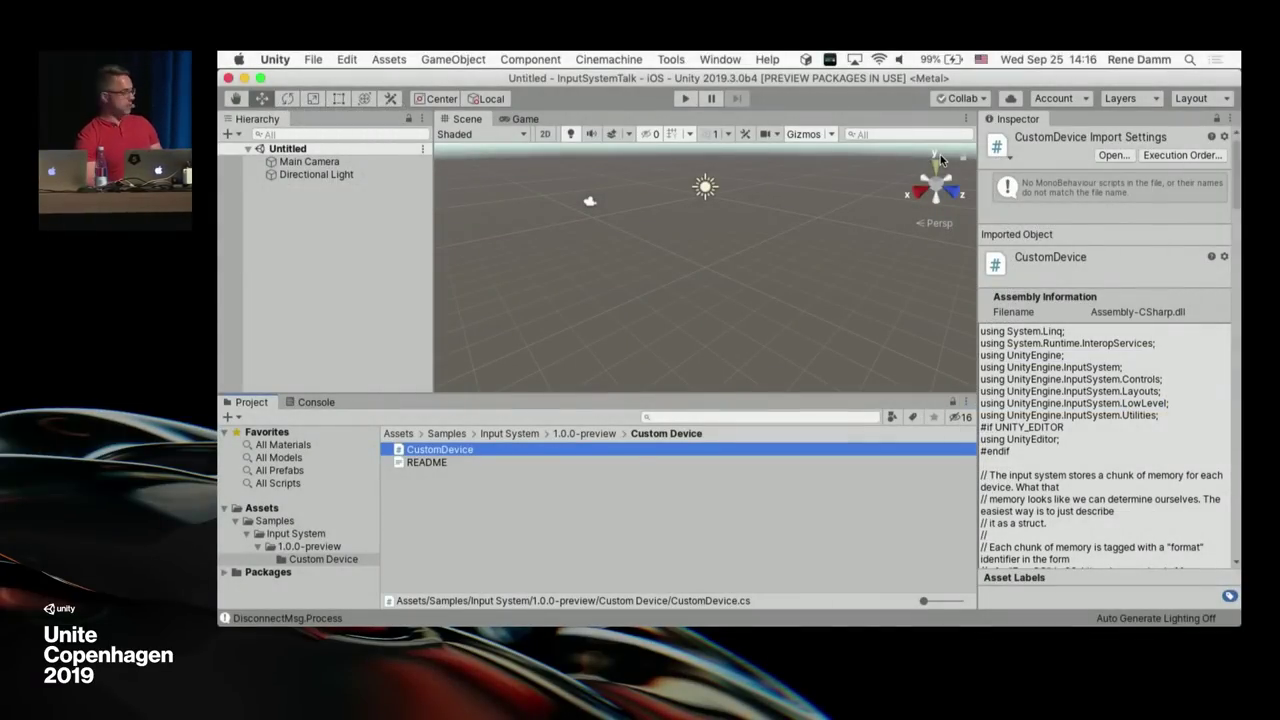
Step: In the Assets folder, create a Material Palette asset by mistake and try to delete it
{"action": "left_click", "coordinate": [285, 508]}
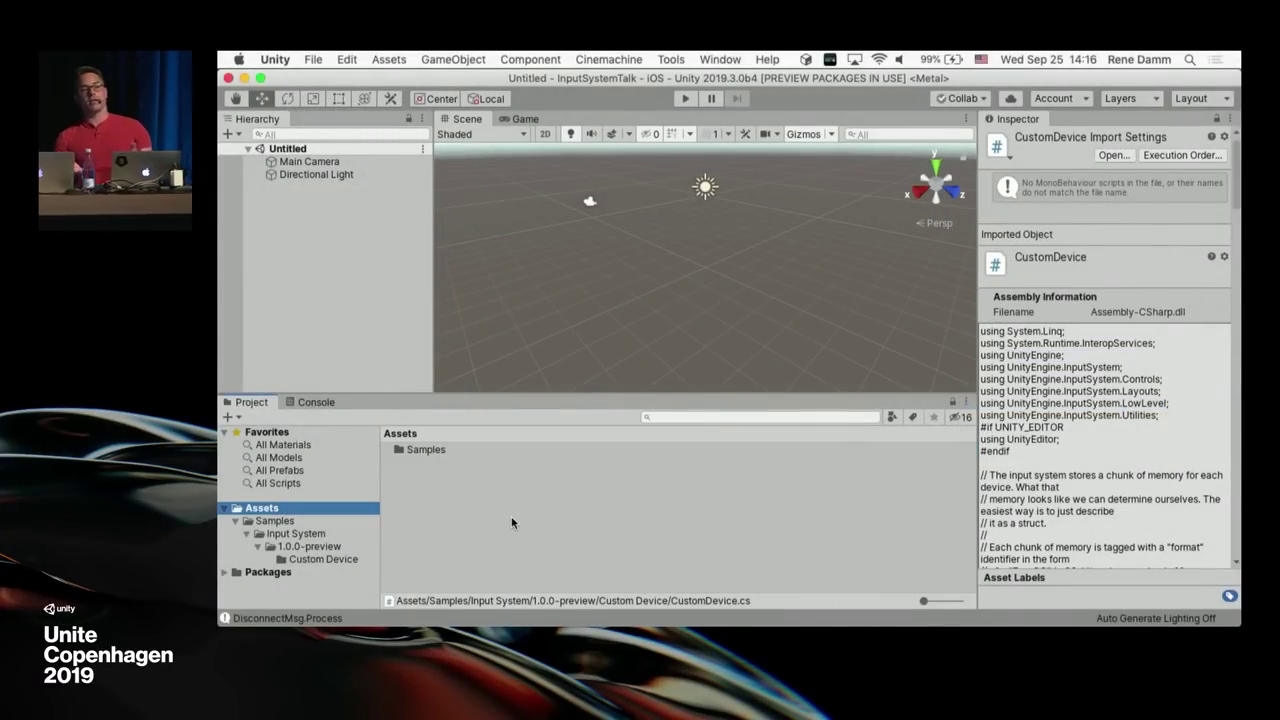
{"action": "left_click", "coordinate": [389, 59]}
{"action": "mouse_move", "coordinate": [395, 80]}
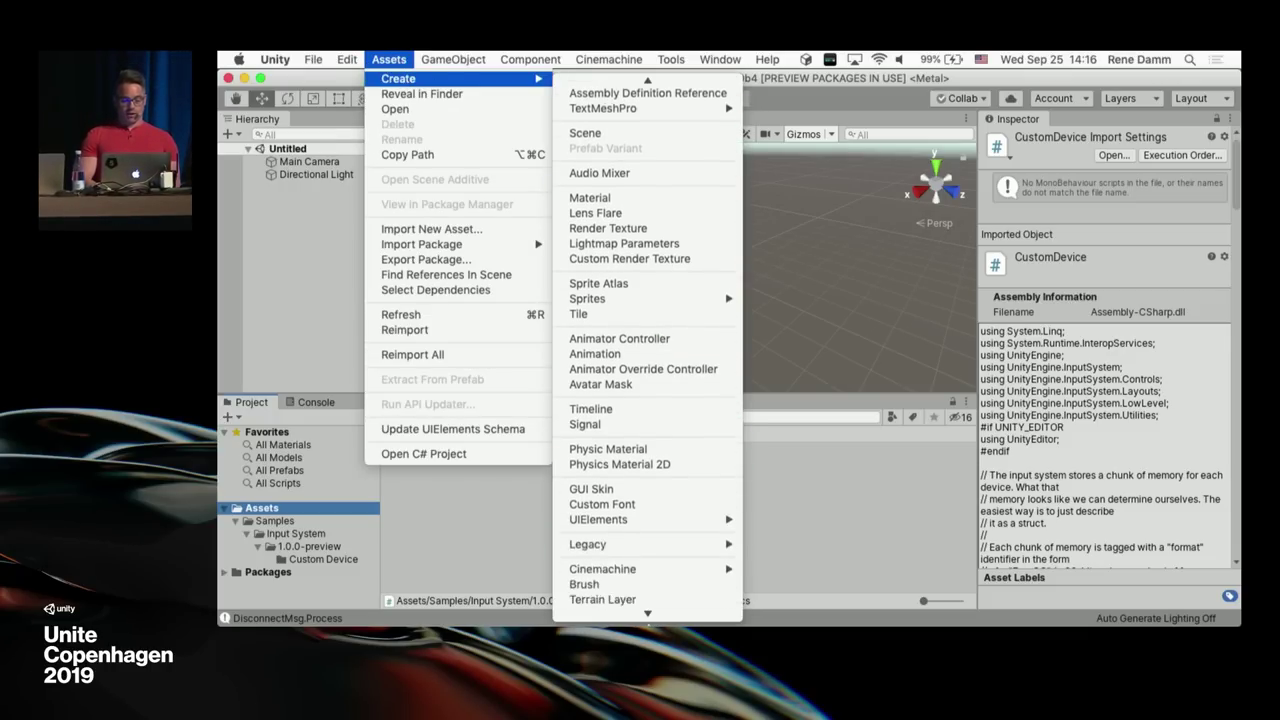
{"action": "right_click", "coordinate": [469, 538]}
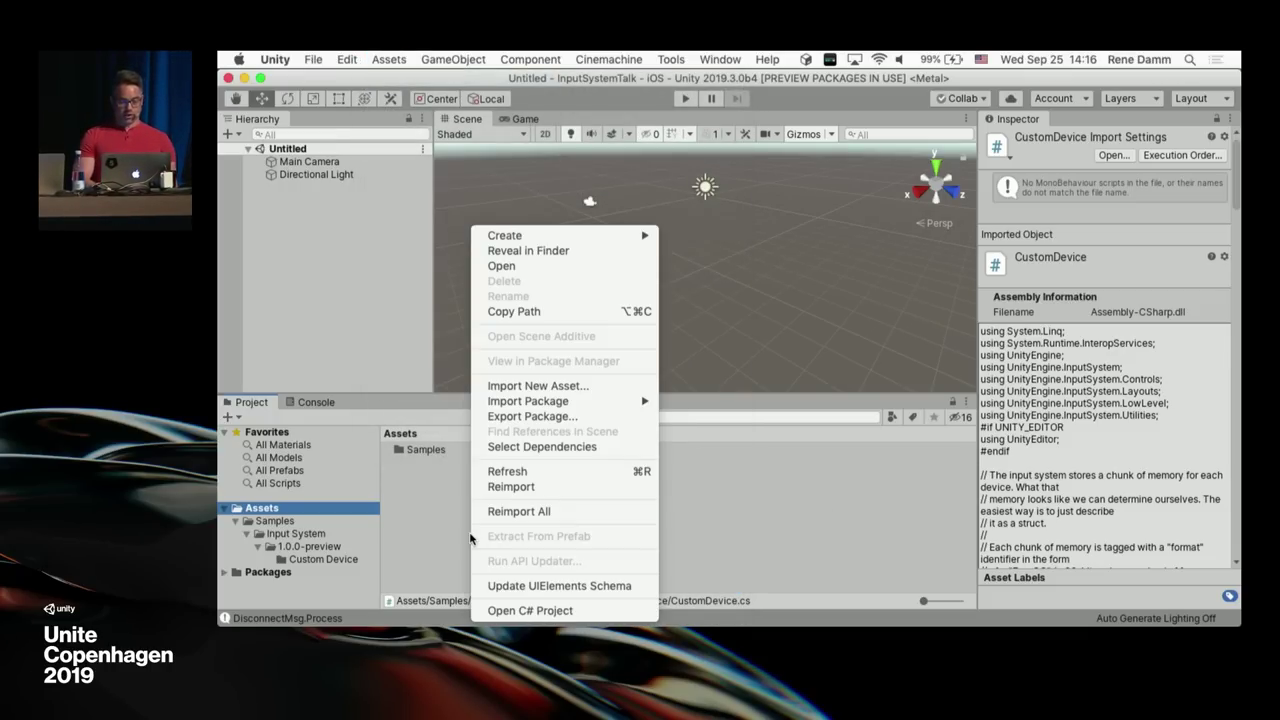
{"action": "mouse_move", "coordinate": [600, 235]}
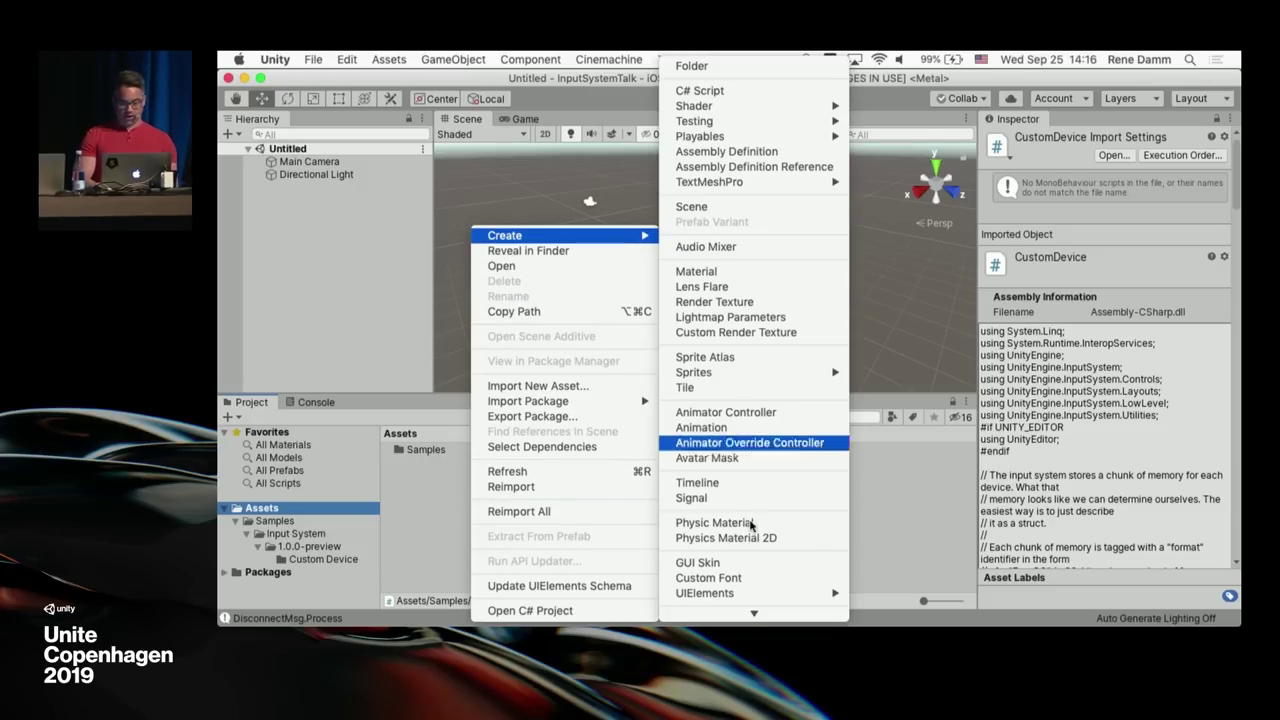
{"action": "left_click", "coordinate": [752, 609]}
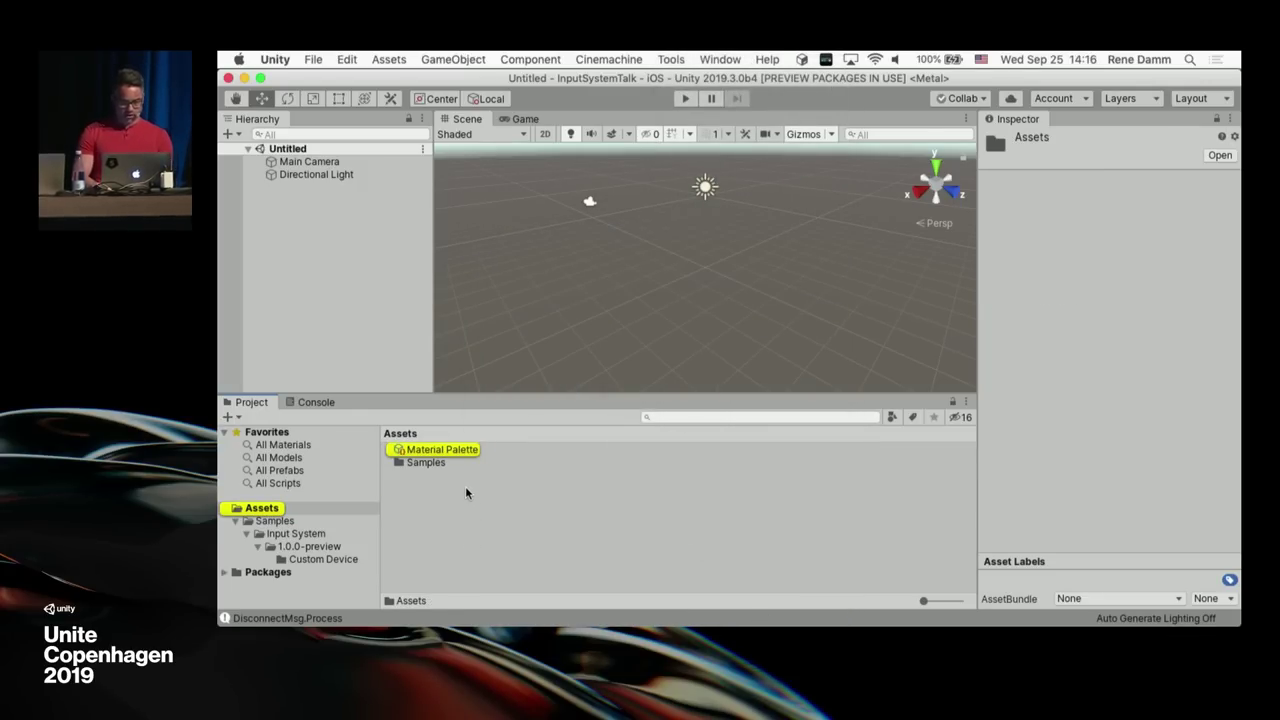
{"action": "key", "text": "super+BackSpace"}
{"action": "left_click", "coordinate": [852, 281]}
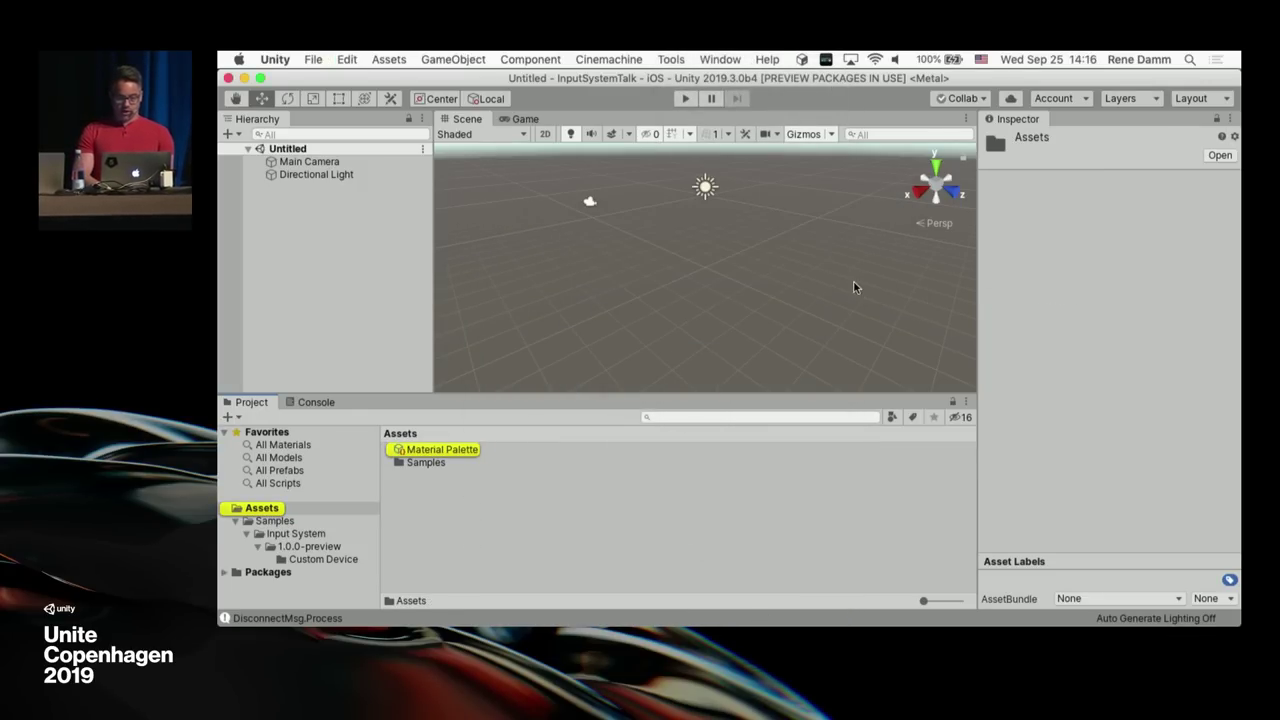
{"action": "left_click", "coordinate": [489, 507]}
Step: Create an Input Actions asset named SampleControls and open it in the Input Actions editor
{"action": "right_click", "coordinate": [450, 528]}
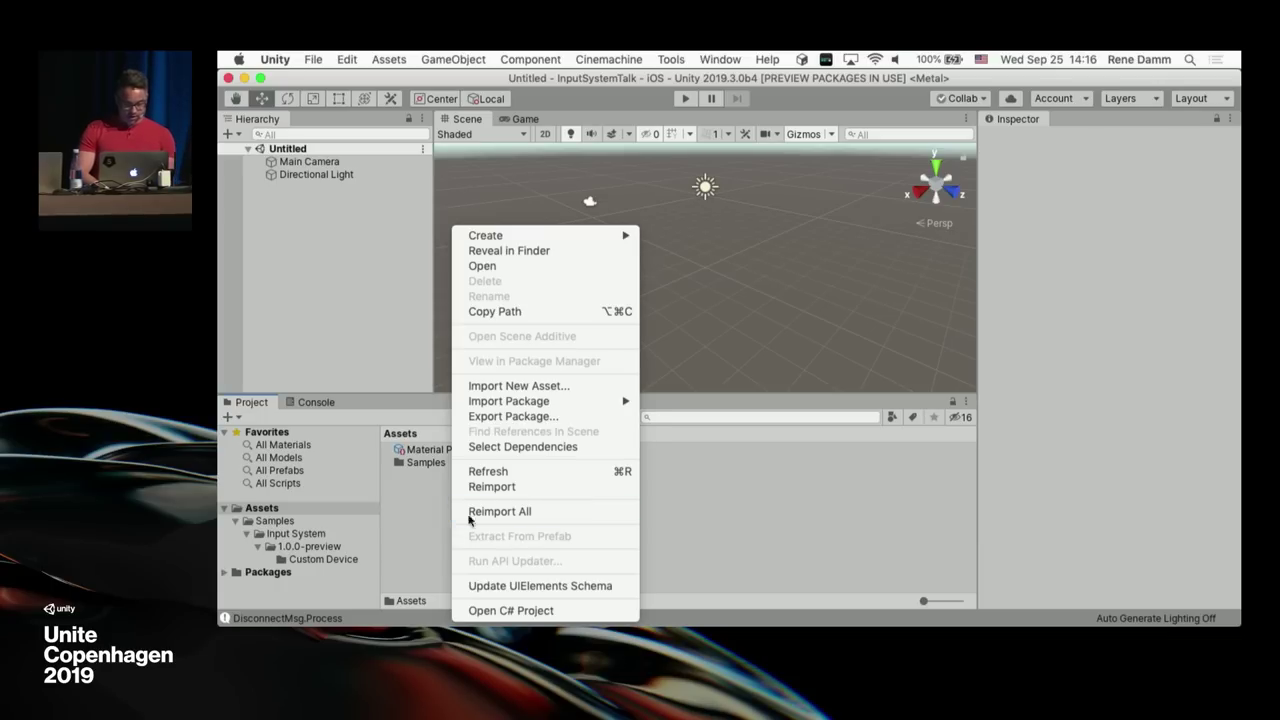
{"action": "mouse_move", "coordinate": [570, 238]}
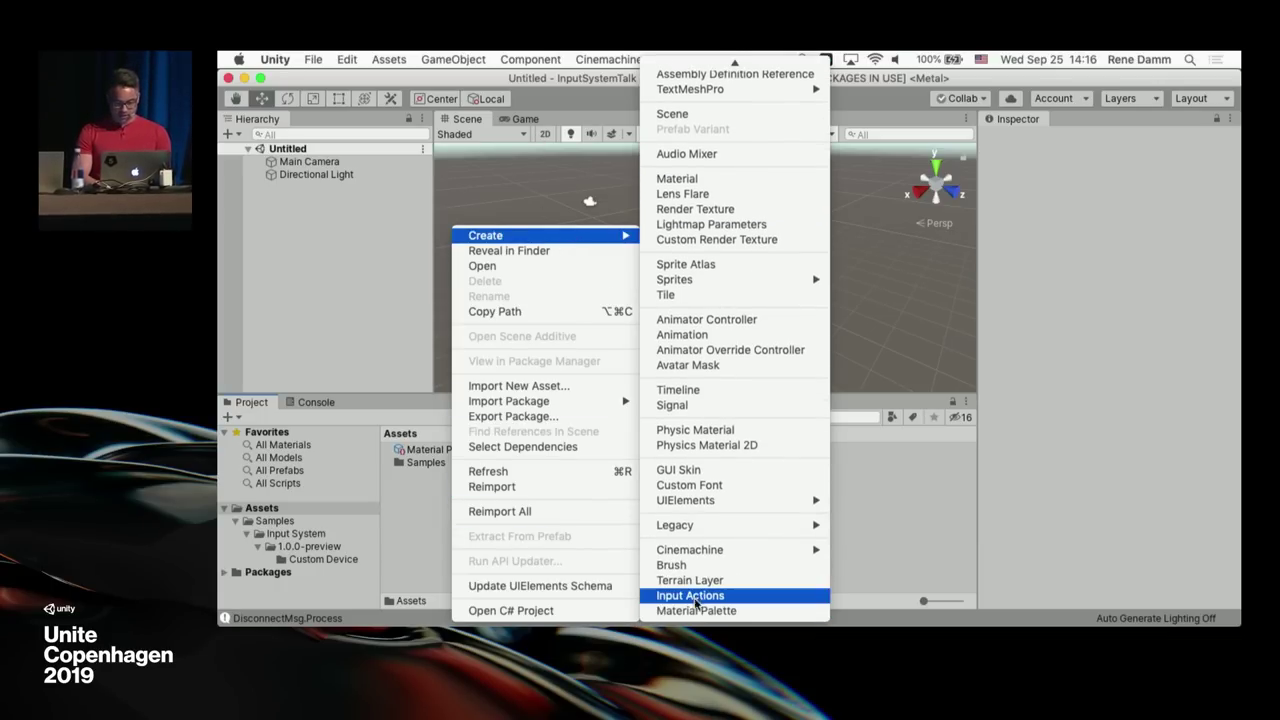
{"action": "left_click", "coordinate": [722, 596]}
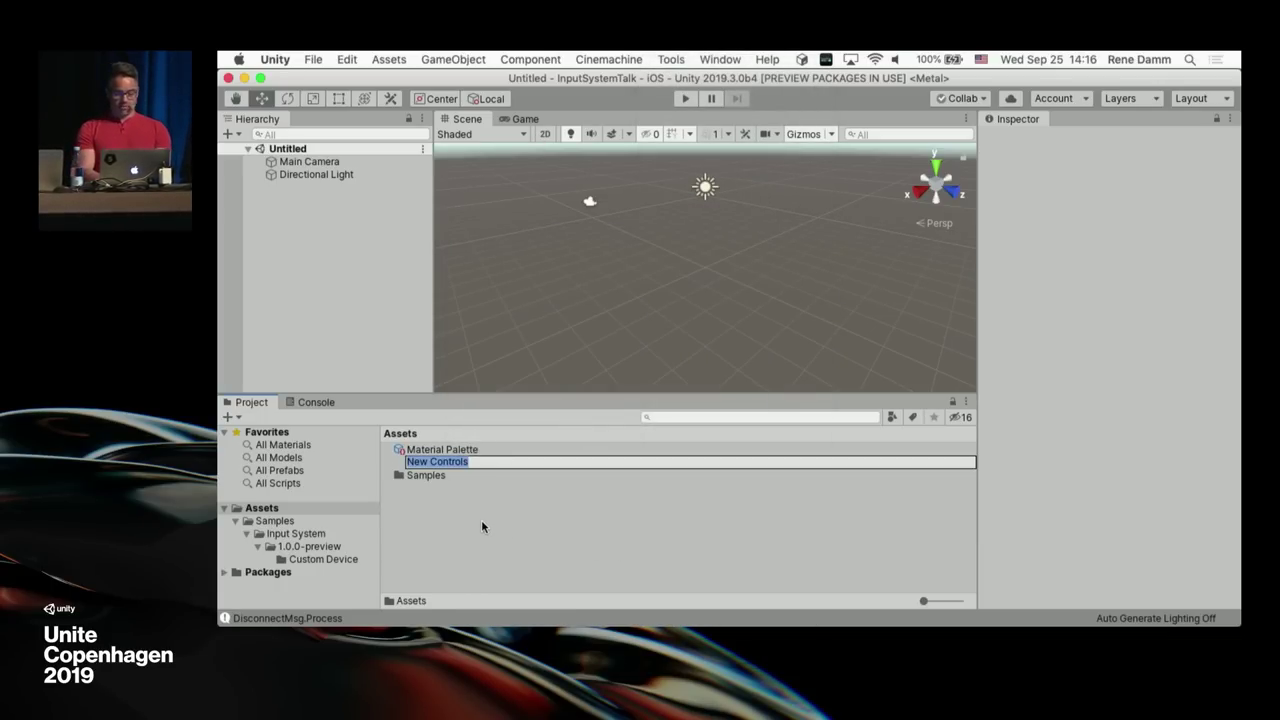
{"action": "type", "text": "SampleControl"}
{"action": "key", "text": "Return"}
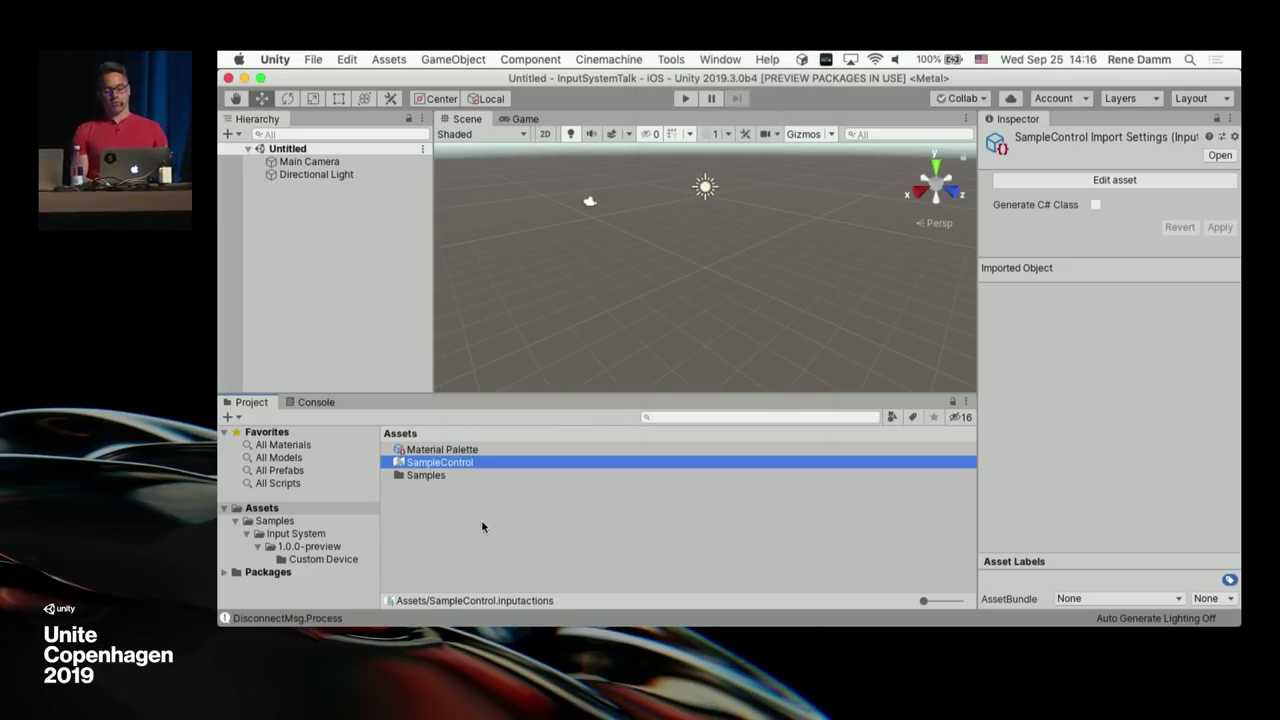
{"action": "left_click", "coordinate": [465, 465]}
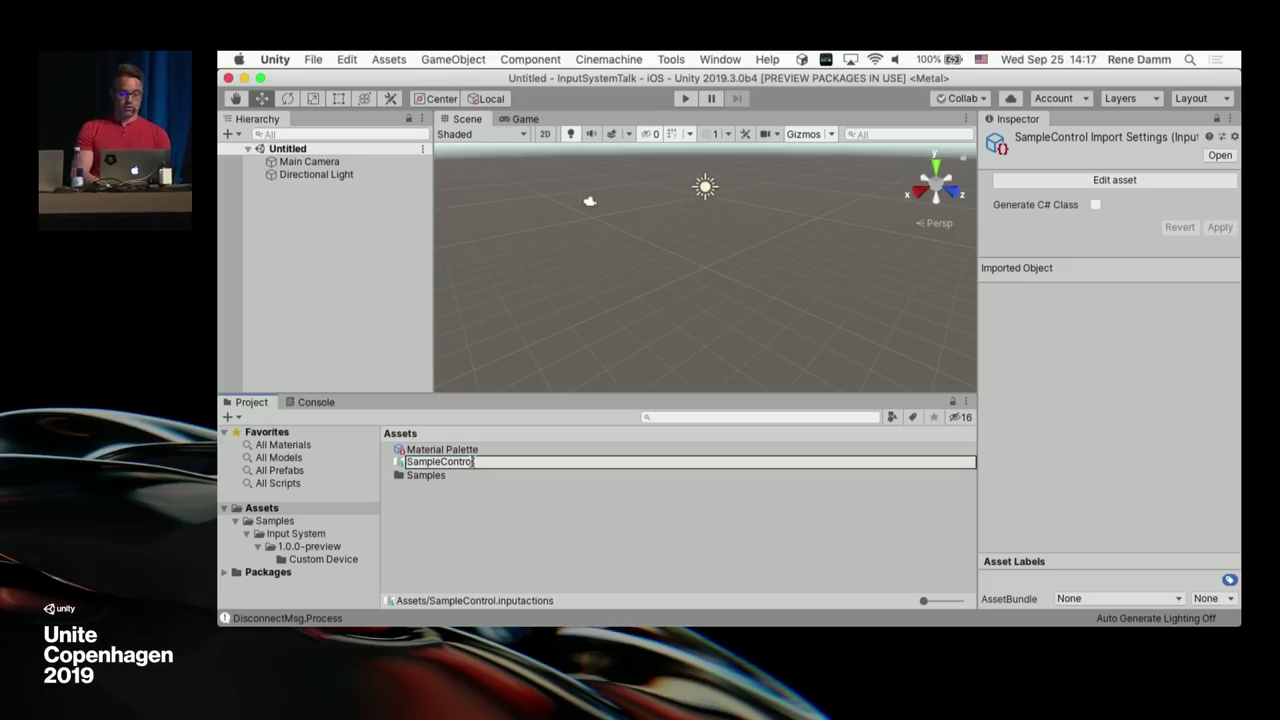
{"action": "type", "text": "s"}
{"action": "key", "text": "Return"}
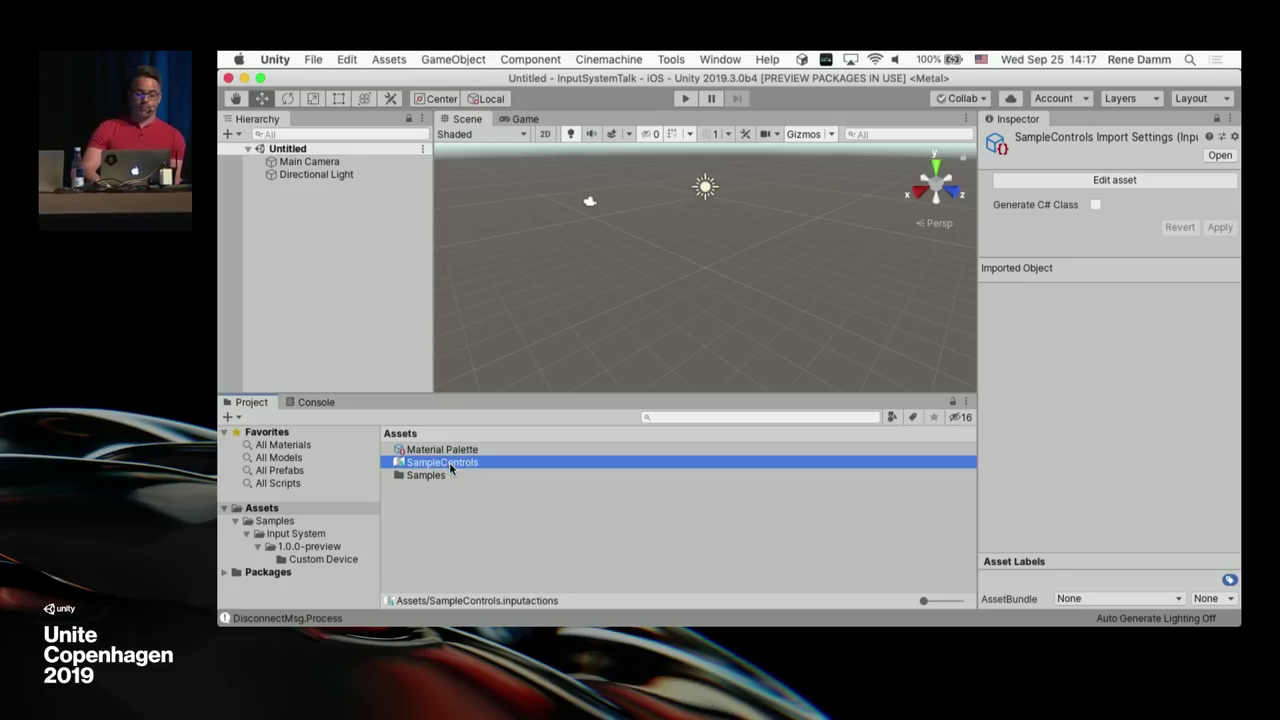
{"action": "double_click", "coordinate": [449, 462]}
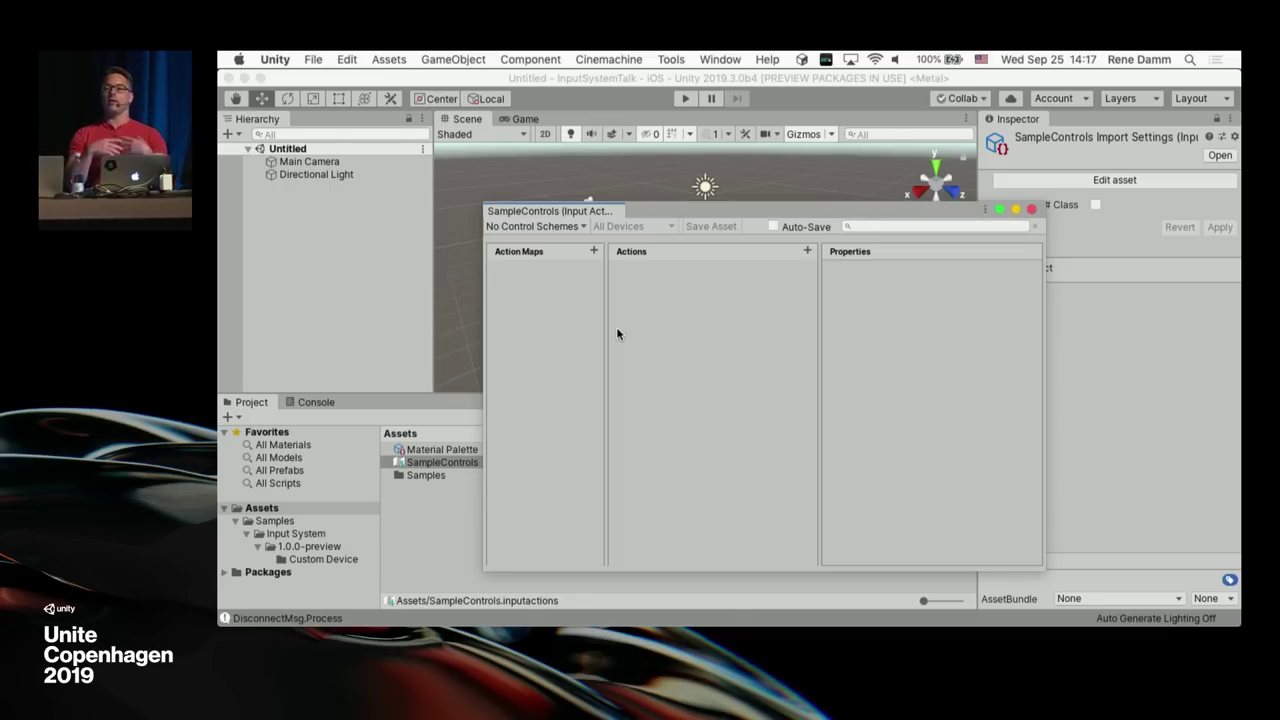
Step: Add action maps Gameplay and UI, rename UI to Menu, and reselect Gameplay
{"action": "left_click", "coordinate": [593, 251]}
{"action": "type", "text": "Gameplay"}
{"action": "key", "text": "Return"}
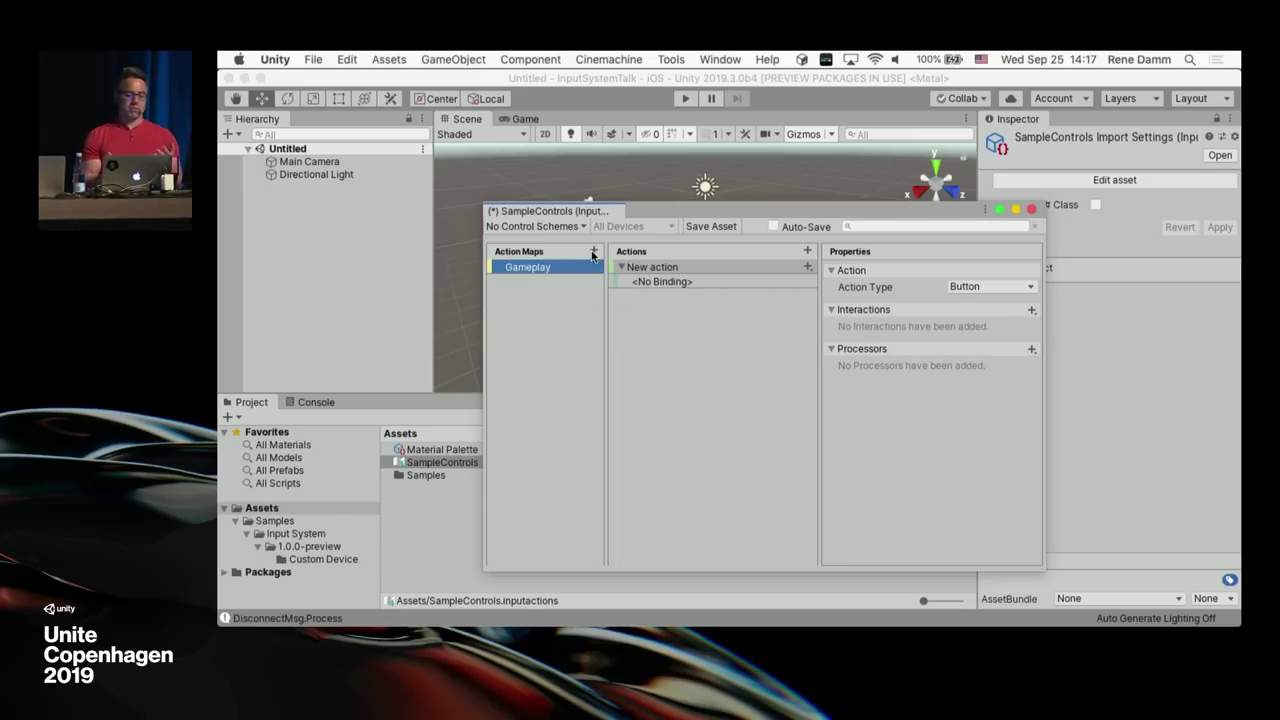
{"action": "left_click", "coordinate": [593, 251]}
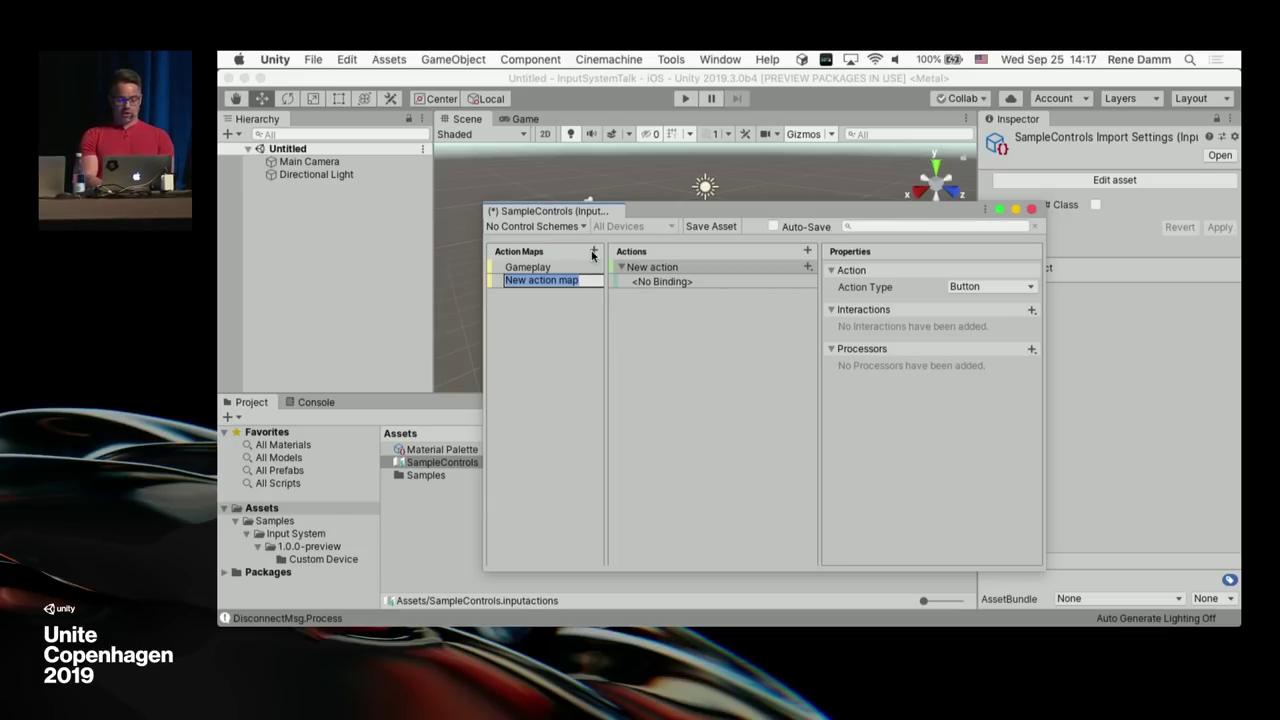
{"action": "type", "text": "UI"}
{"action": "key", "text": "Return"}
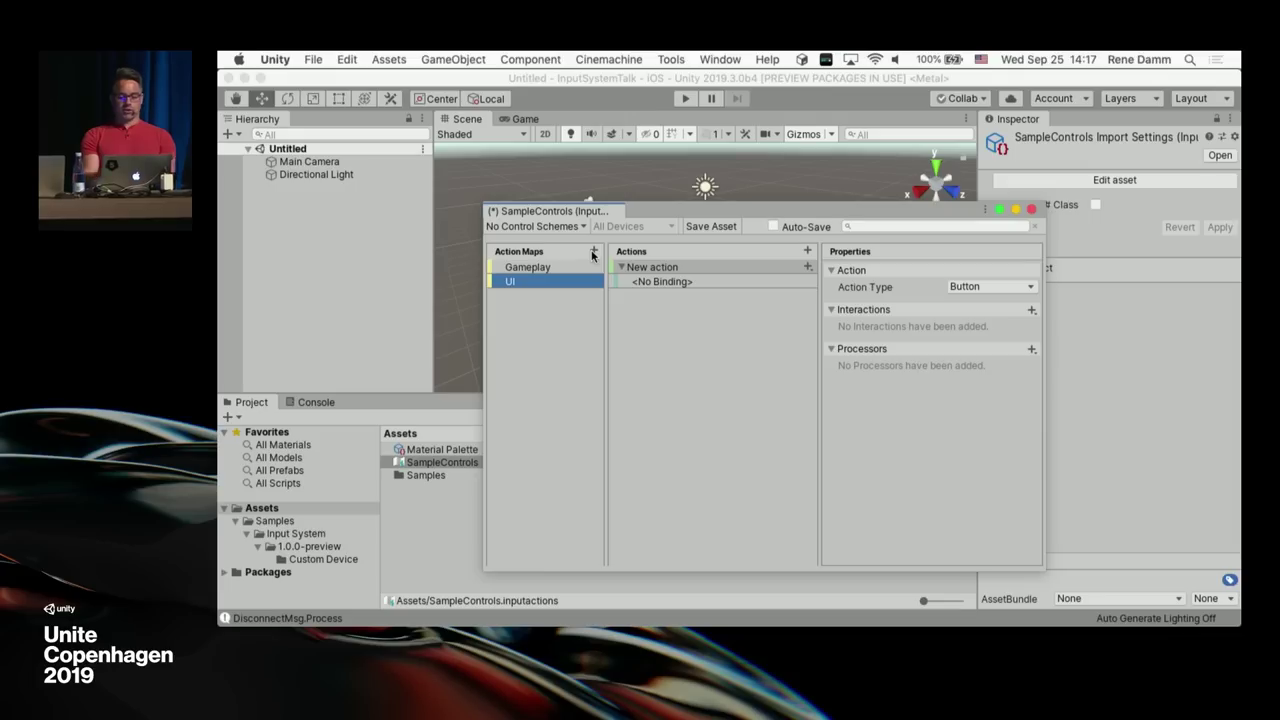
{"action": "double_click", "coordinate": [506, 279]}
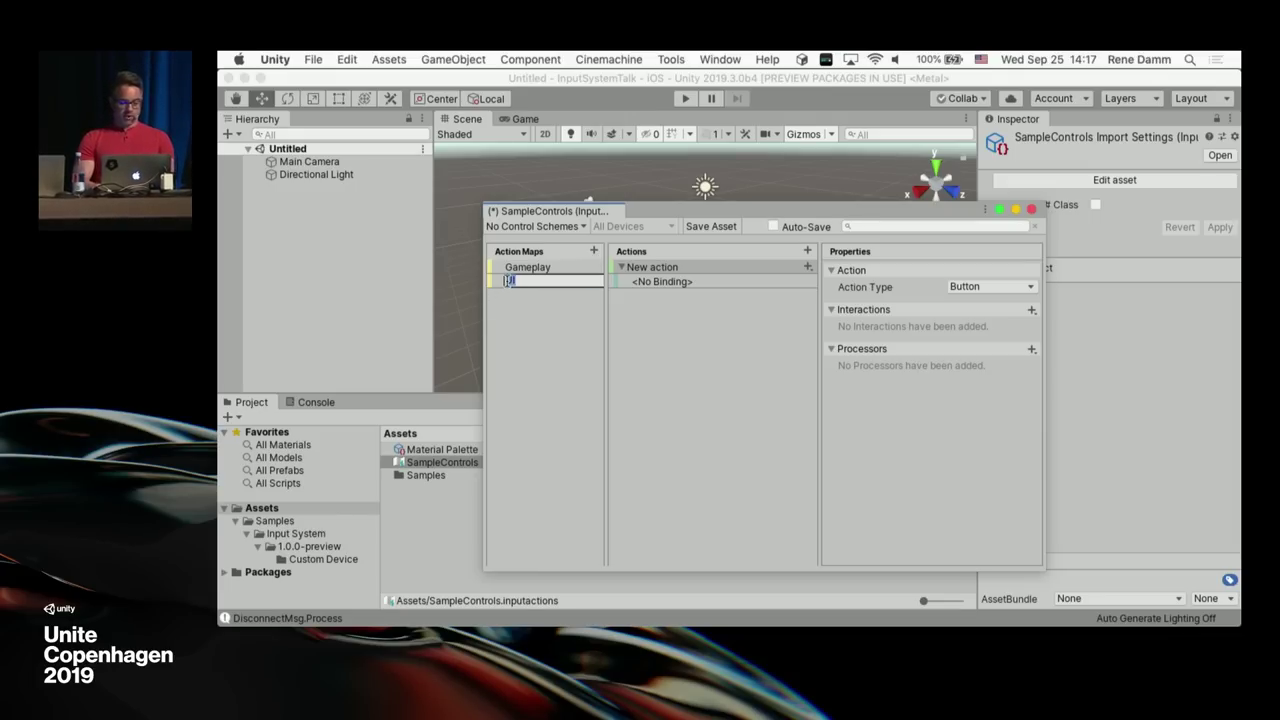
{"action": "type", "text": "Menu"}
{"action": "key", "text": "Return"}
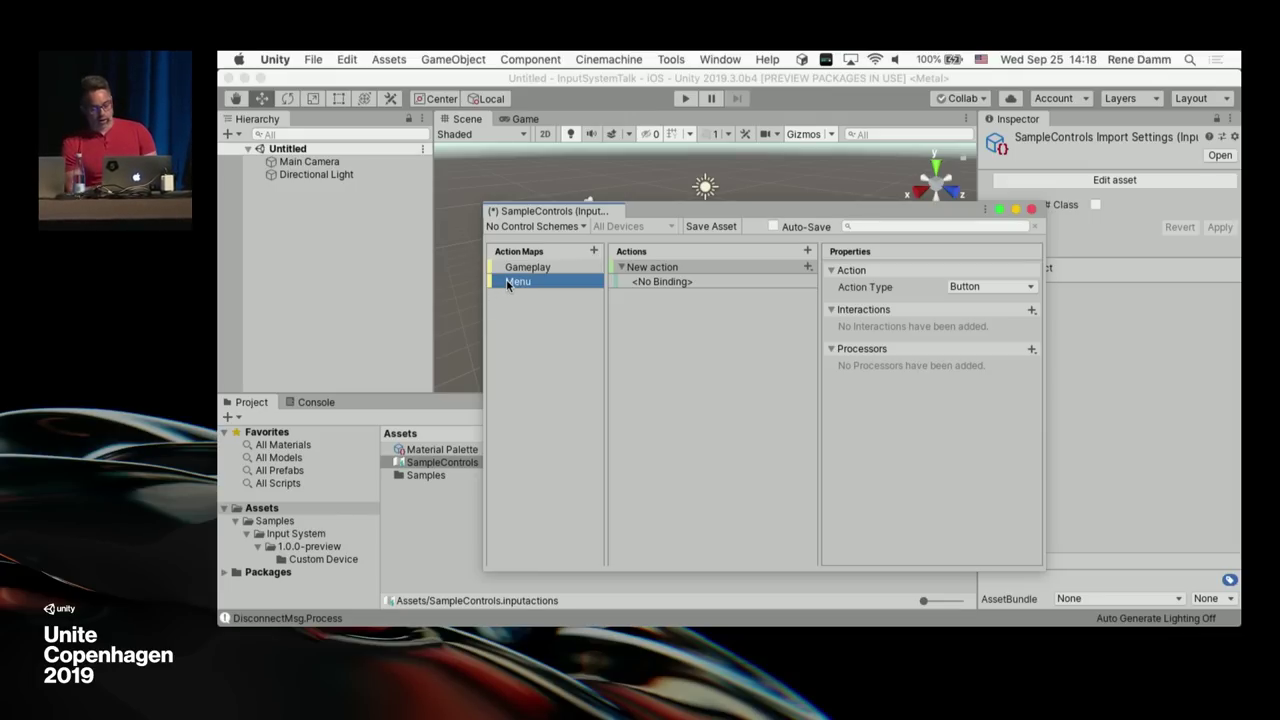
{"action": "left_click", "coordinate": [576, 266]}
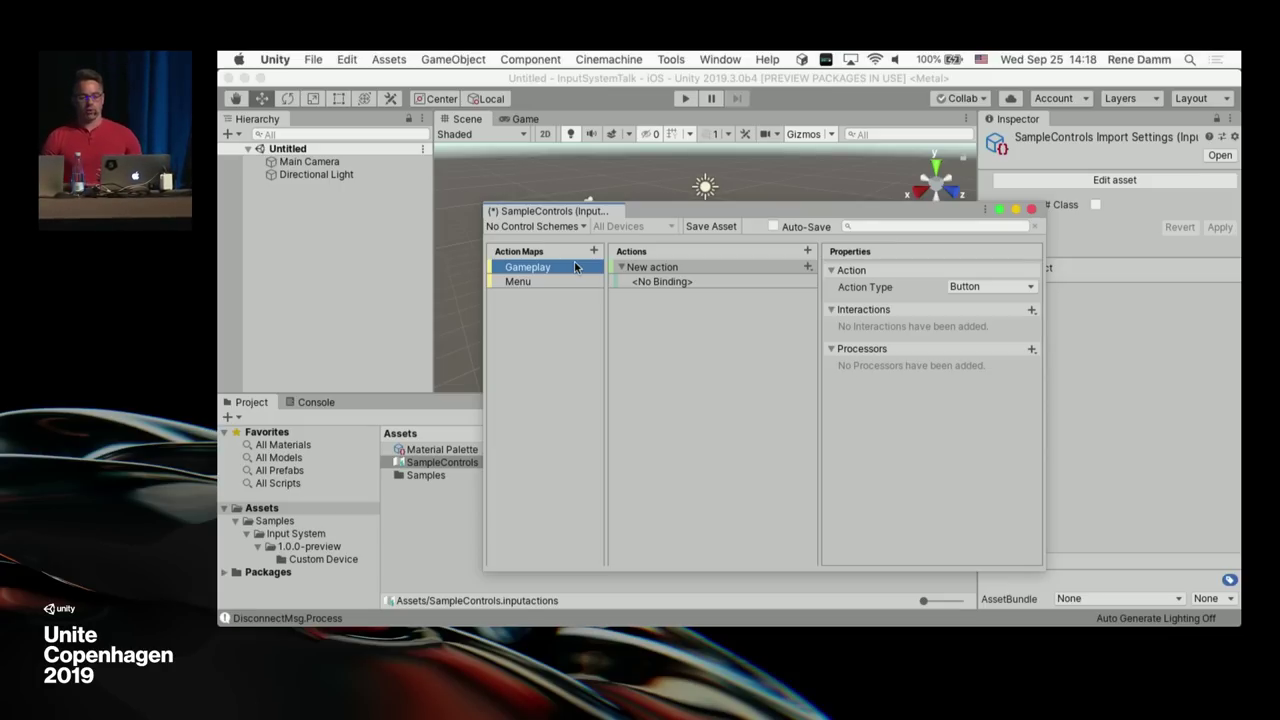
Step: Rename the default action to Move and add two more actions, Look and Interact
{"action": "left_click", "coordinate": [668, 268]}
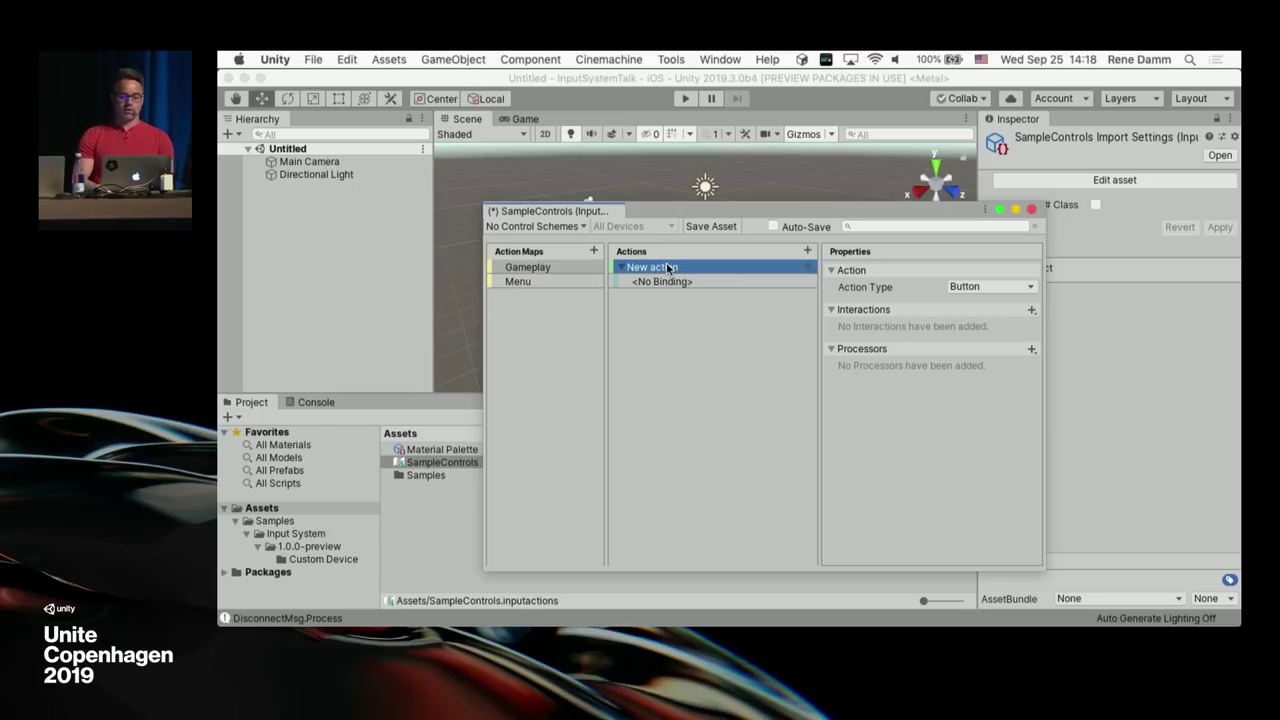
{"action": "left_click", "coordinate": [668, 268]}
{"action": "type", "text": "Move"}
{"action": "key", "text": "Return"}
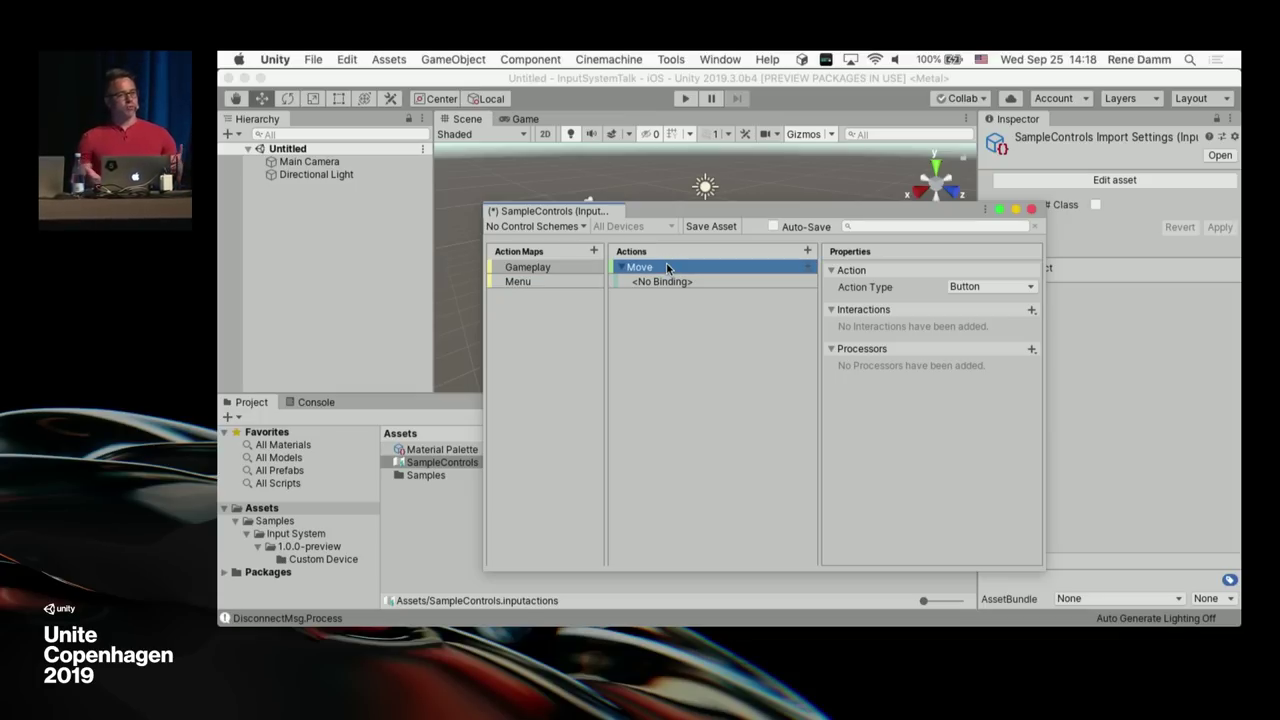
{"action": "left_click", "coordinate": [808, 251]}
{"action": "type", "text": "Look"}
{"action": "key", "text": "Return"}
{"action": "left_click", "coordinate": [808, 251]}
{"action": "type", "text": "Interact"}
{"action": "key", "text": "Return"}
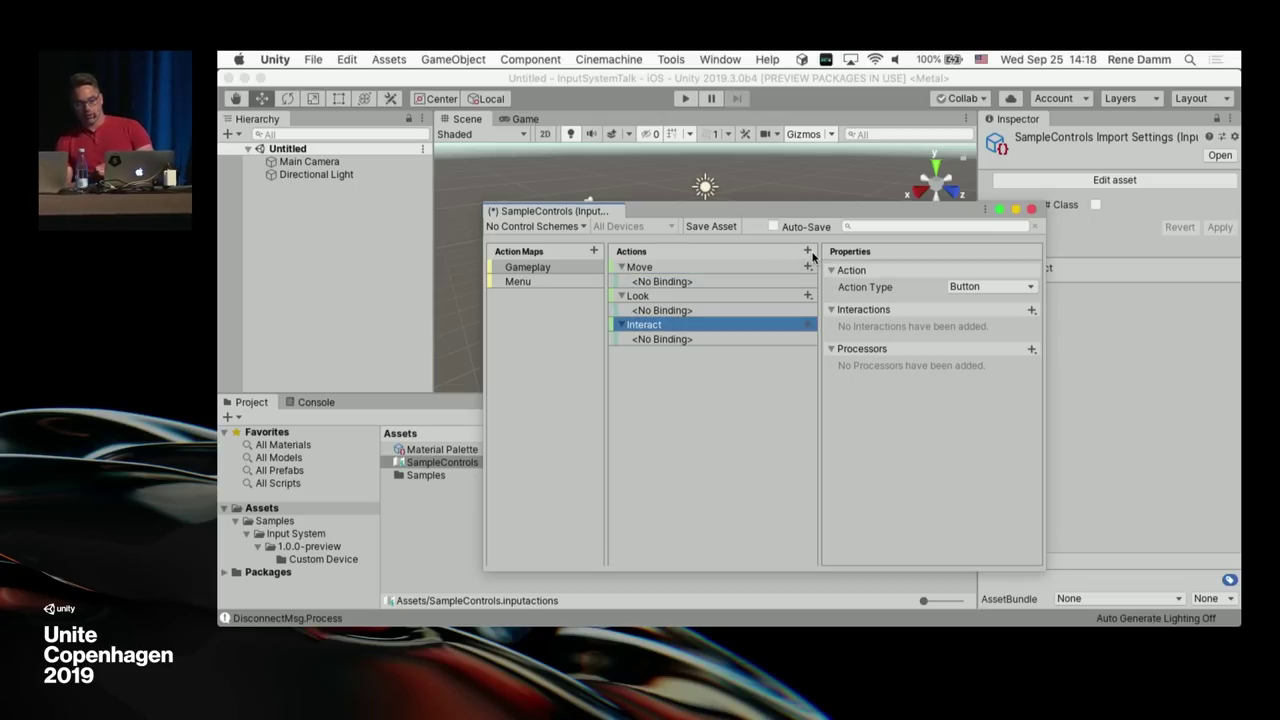
Step: Review the properties of the Move, Interact and Look actions
{"action": "left_click", "coordinate": [718, 268]}
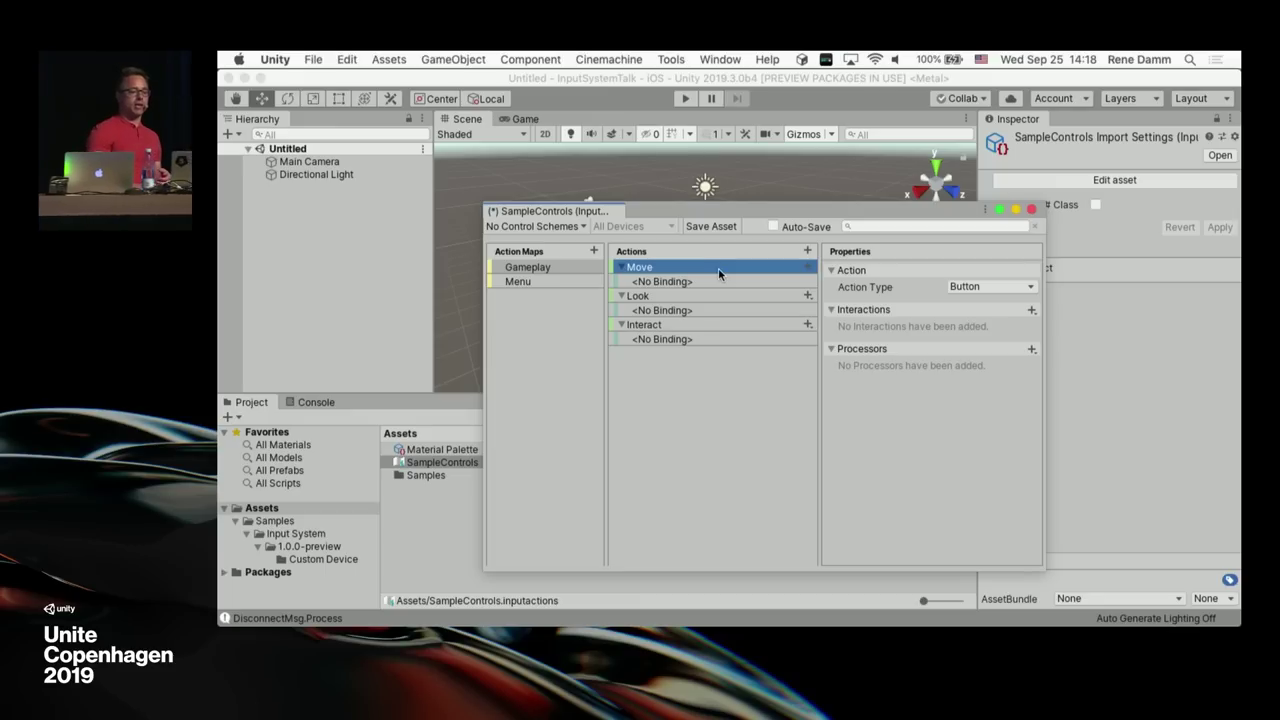
{"action": "left_click", "coordinate": [679, 322]}
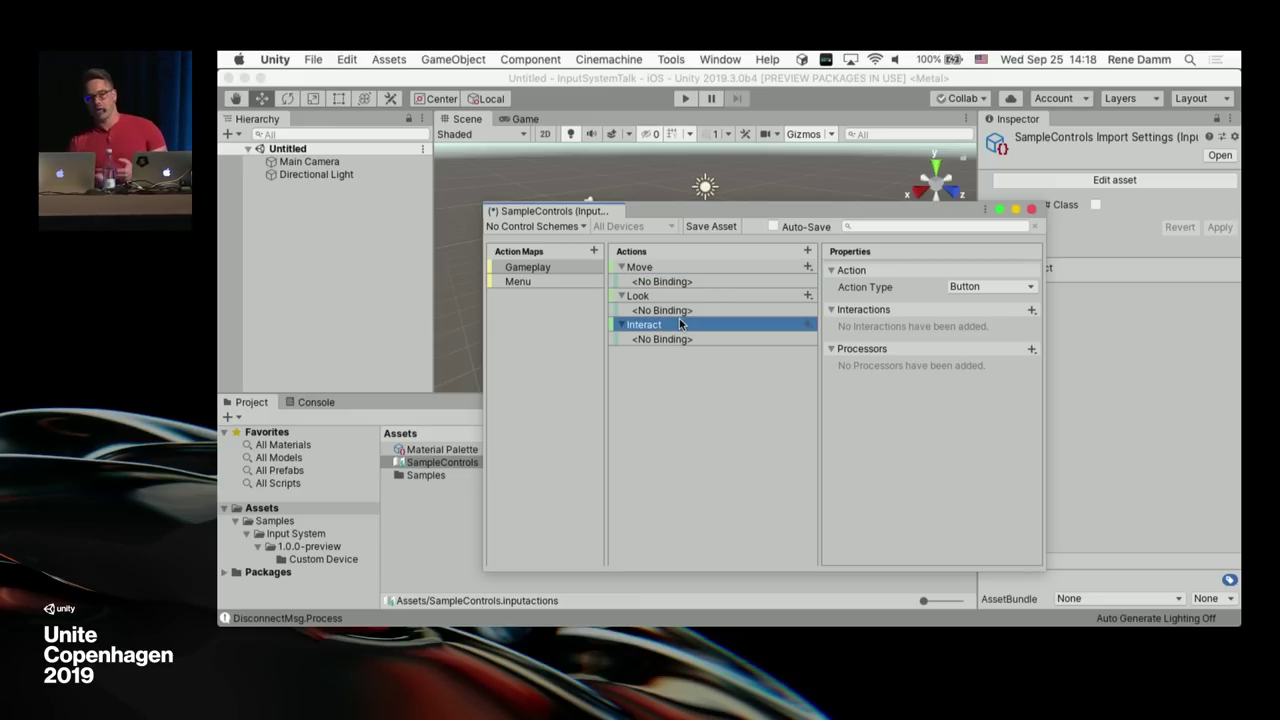
{"action": "left_click", "coordinate": [672, 298]}
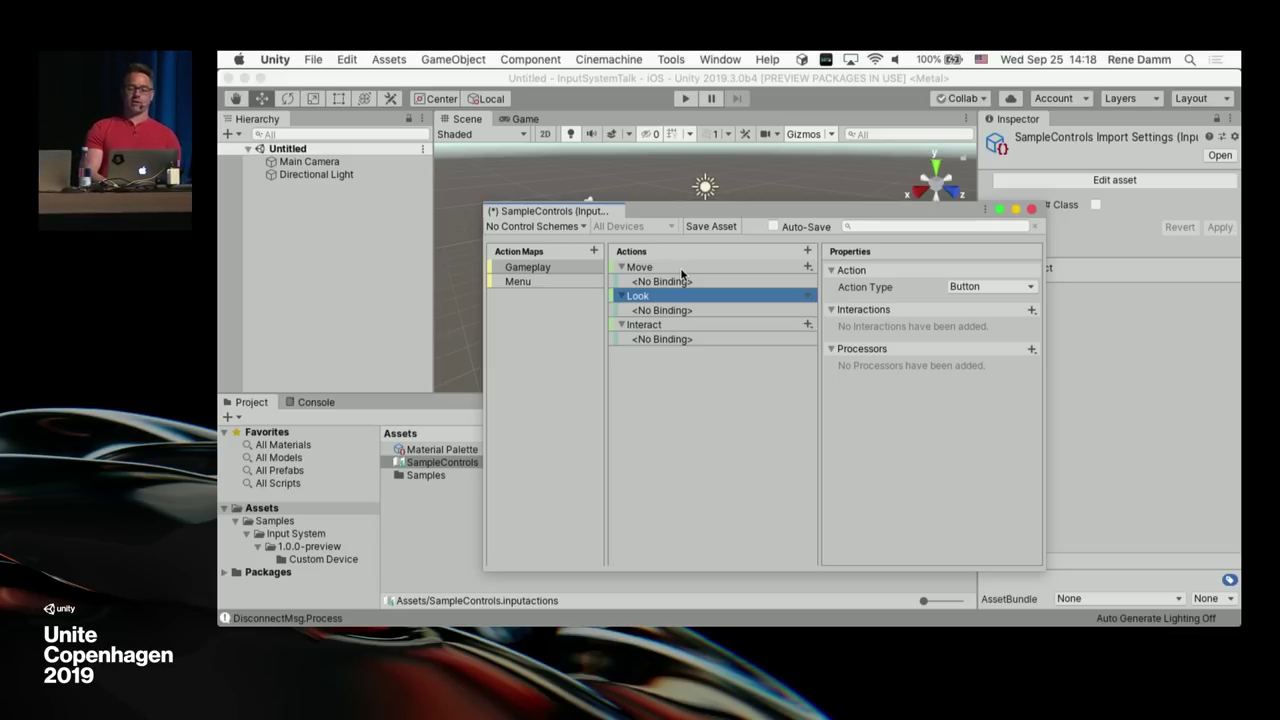
Step: Set Move to action type Value with control type Vector 2
{"action": "left_click", "coordinate": [681, 270]}
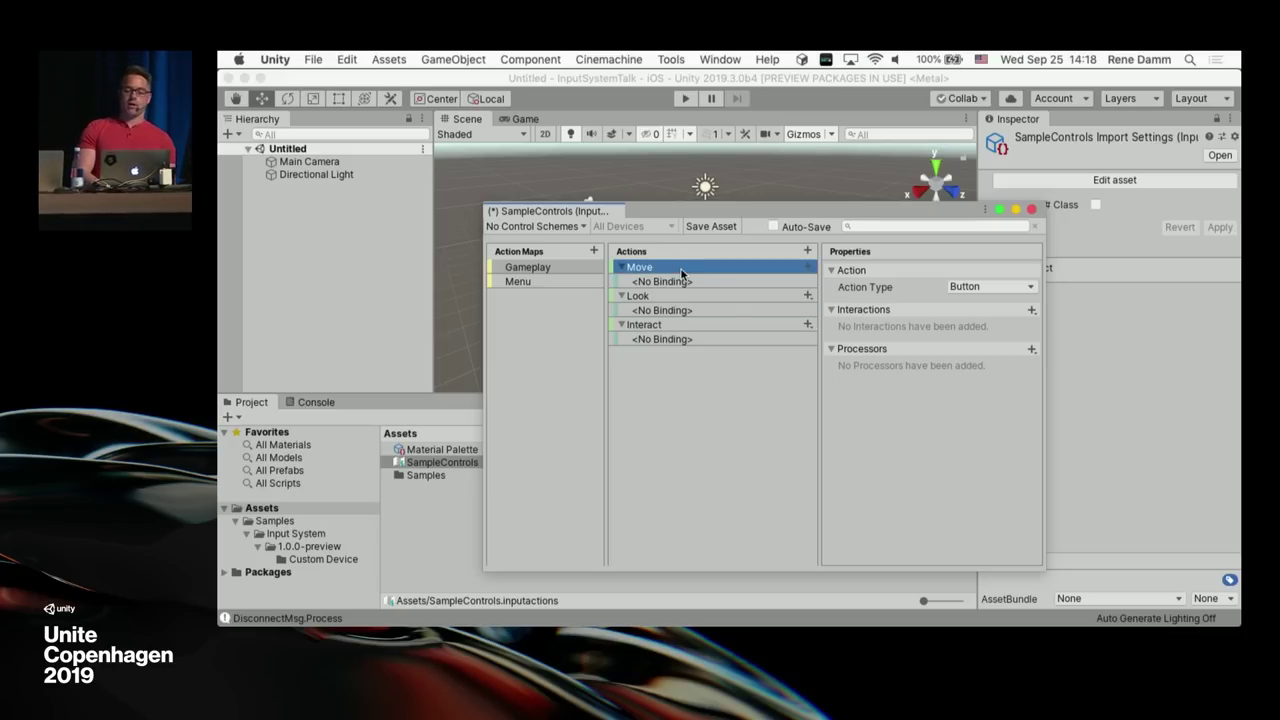
{"action": "left_click", "coordinate": [986, 287]}
{"action": "left_click", "coordinate": [1002, 272]}
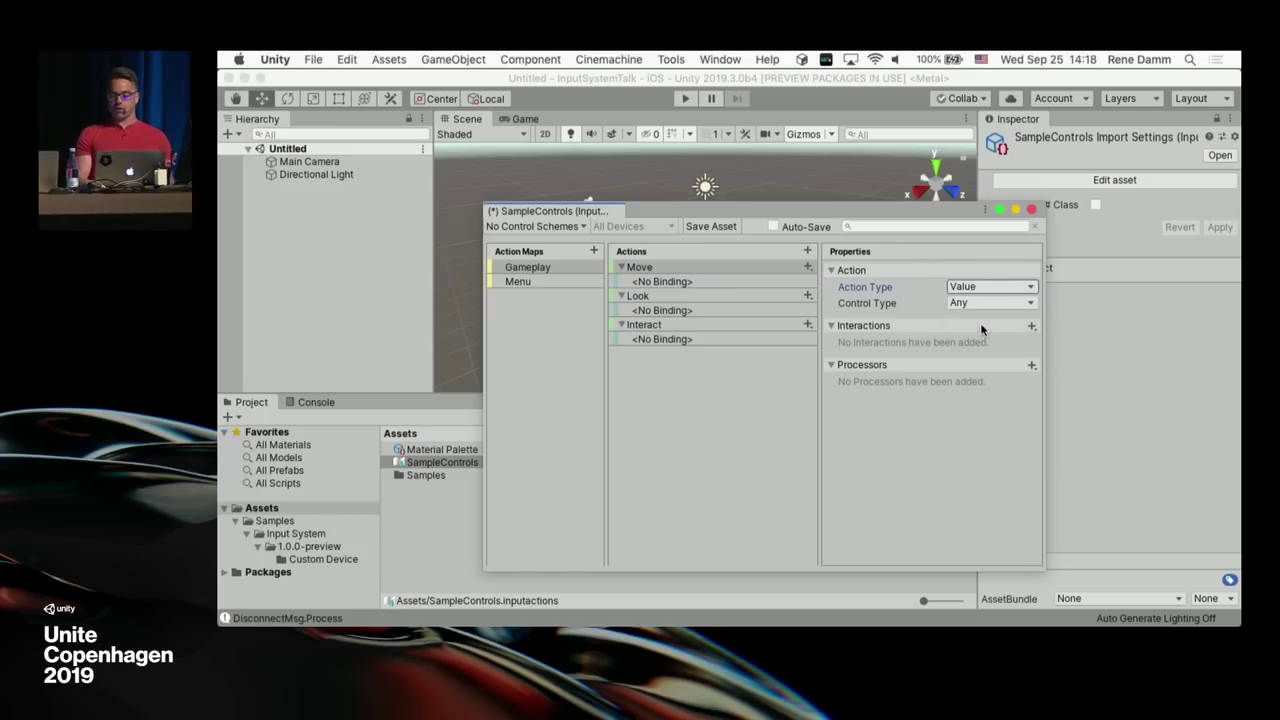
{"action": "left_click", "coordinate": [990, 302]}
{"action": "left_click", "coordinate": [995, 495]}
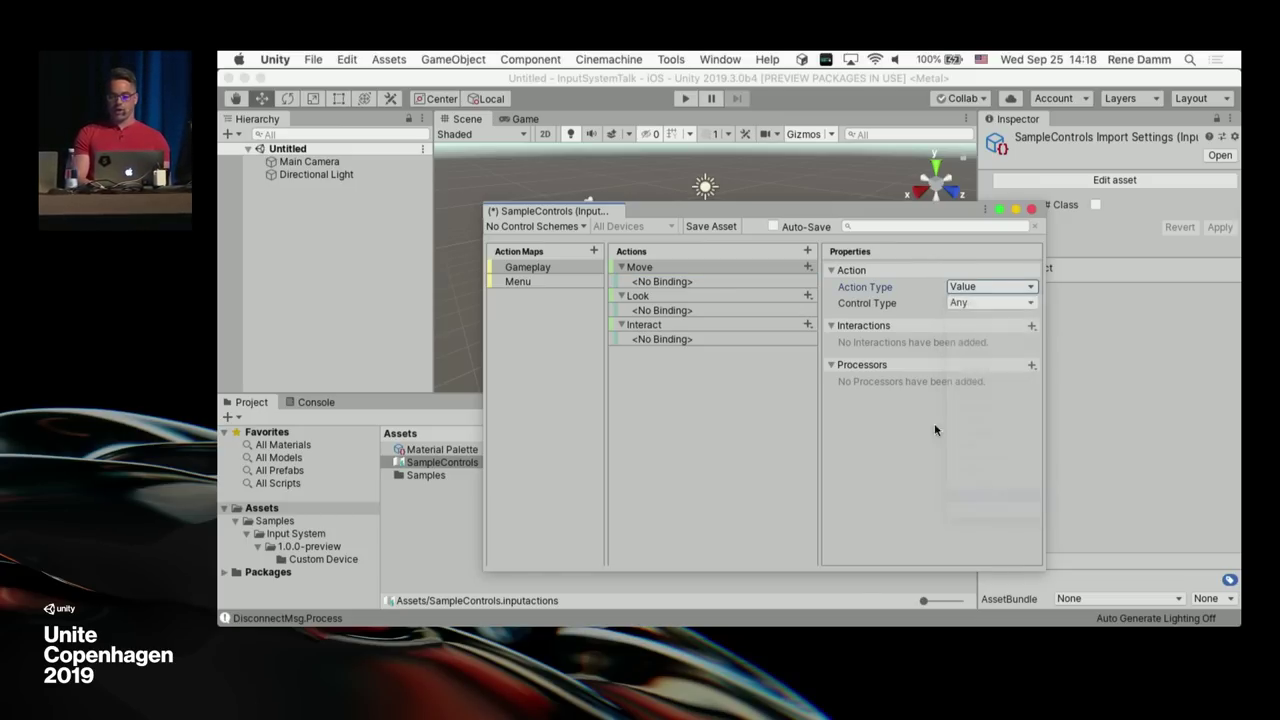
Step: Make Look a Value action with Vector 2 control type and save SampleControls
{"action": "left_click", "coordinate": [722, 296]}
{"action": "left_click", "coordinate": [990, 287]}
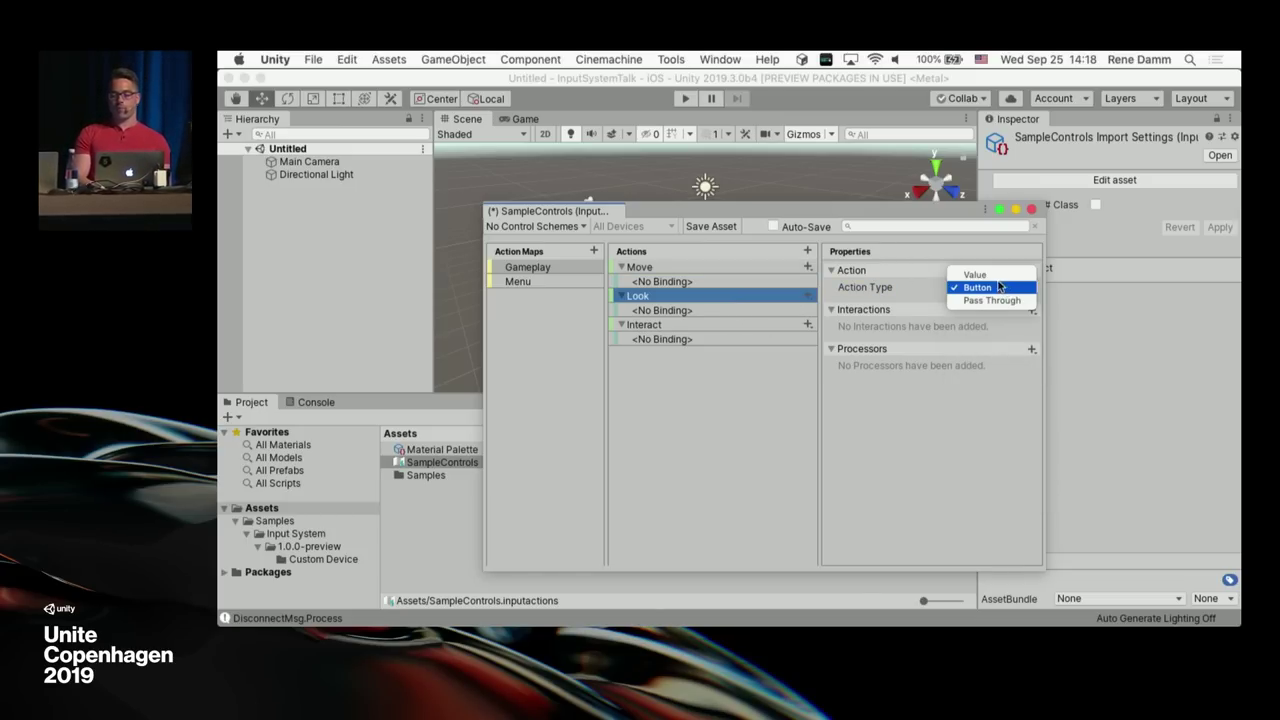
{"action": "left_click", "coordinate": [996, 275]}
{"action": "left_click", "coordinate": [975, 287]}
{"action": "left_click", "coordinate": [970, 290]}
{"action": "left_click", "coordinate": [972, 302]}
{"action": "left_click", "coordinate": [985, 491]}
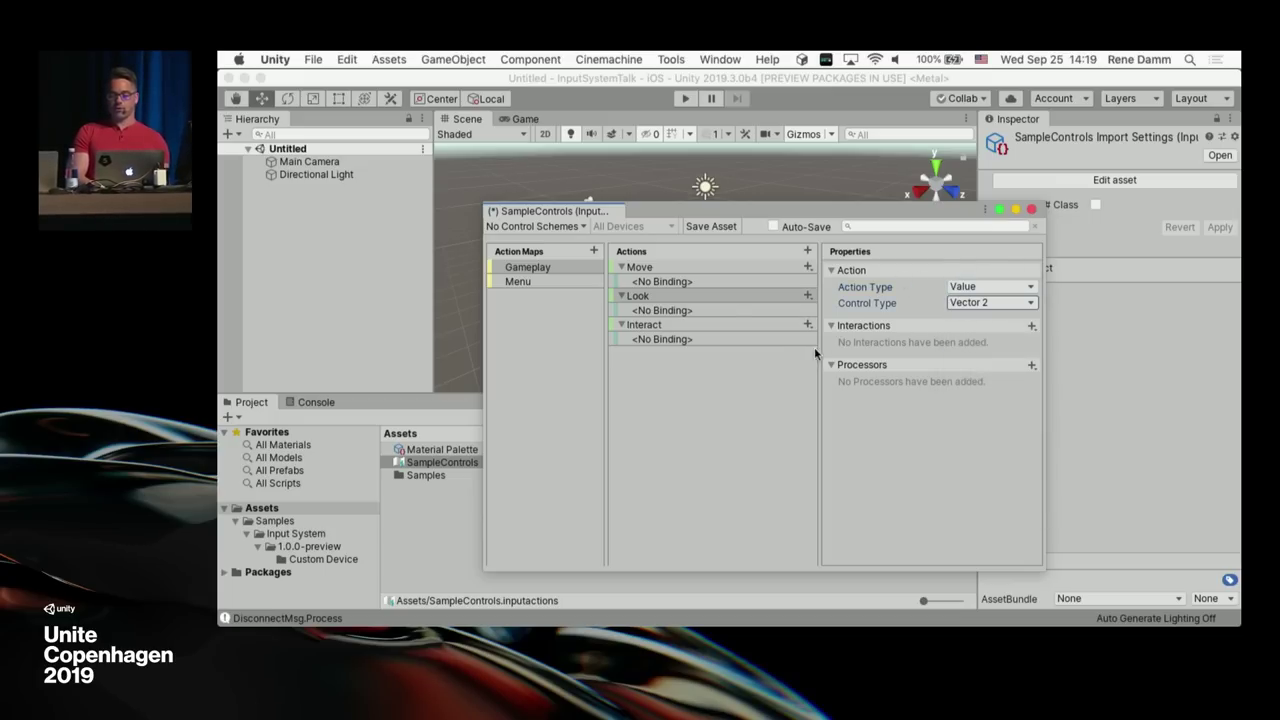
{"action": "left_click", "coordinate": [664, 267]}
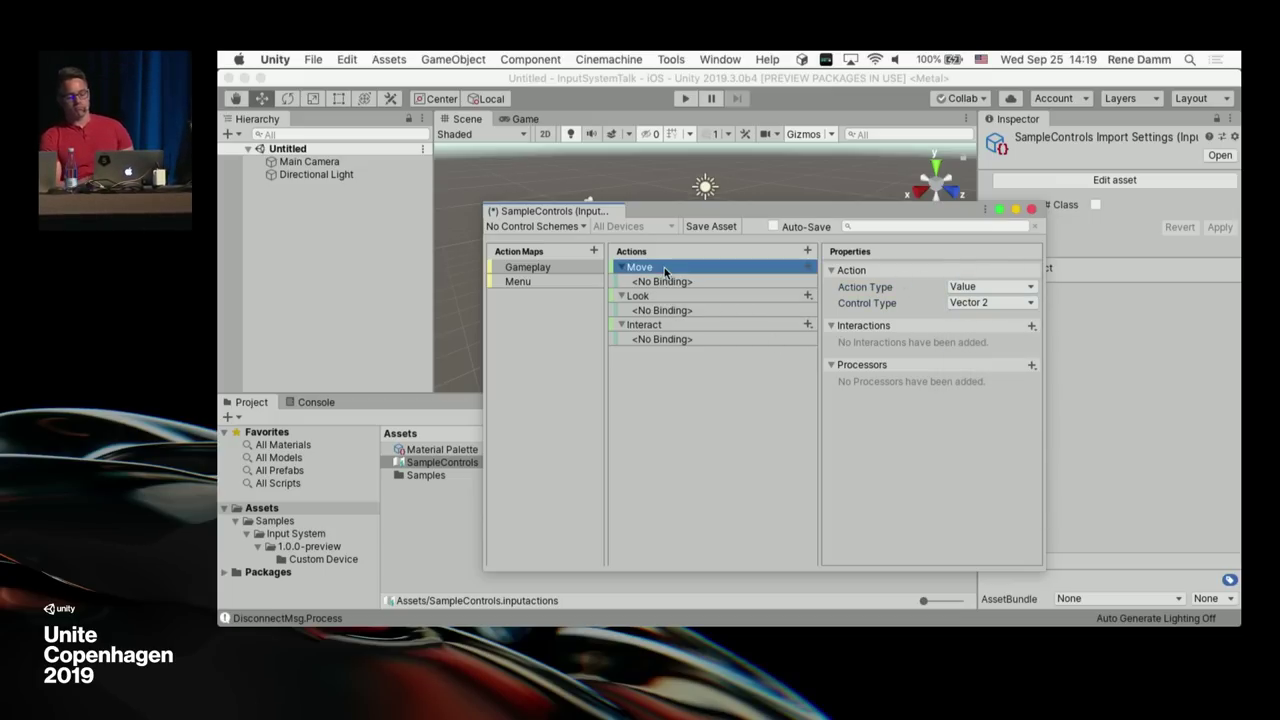
{"action": "left_click", "coordinate": [711, 227]}
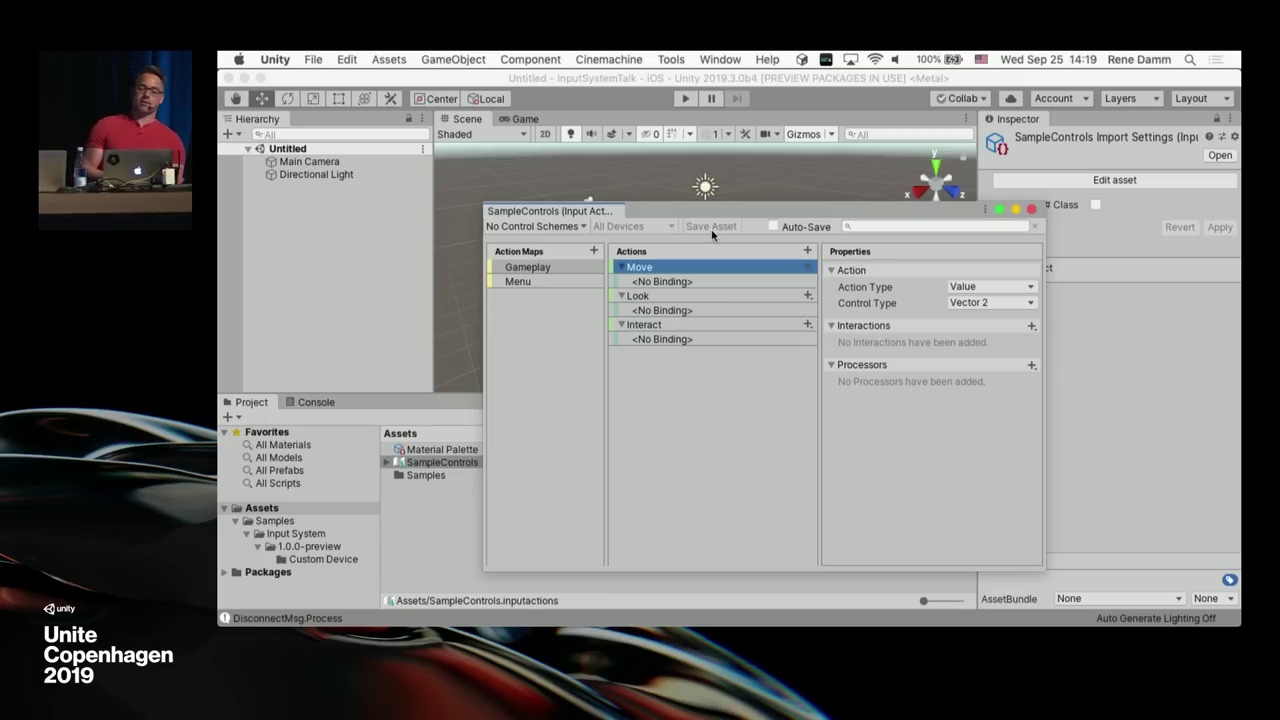
Step: On Move's empty binding, try then clear a typed '<Gamepad>' path, and open the device picker
{"action": "left_click", "coordinate": [663, 282]}
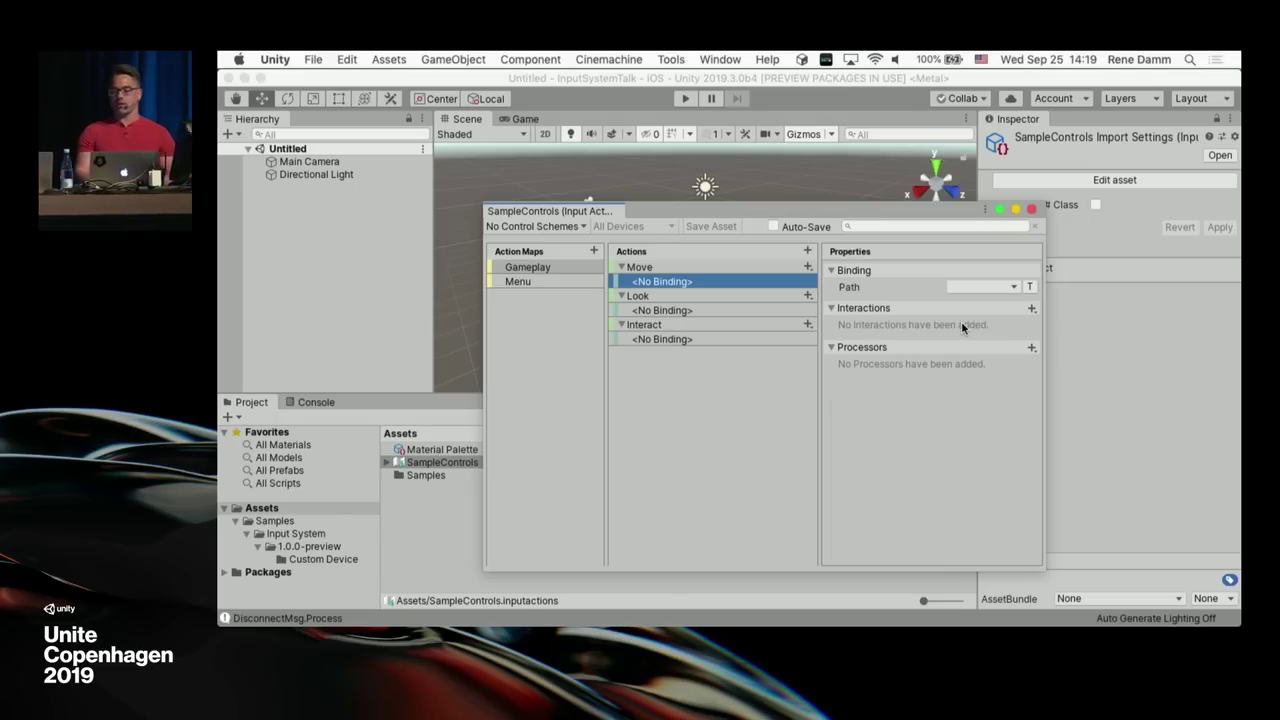
{"action": "left_click", "coordinate": [1029, 287]}
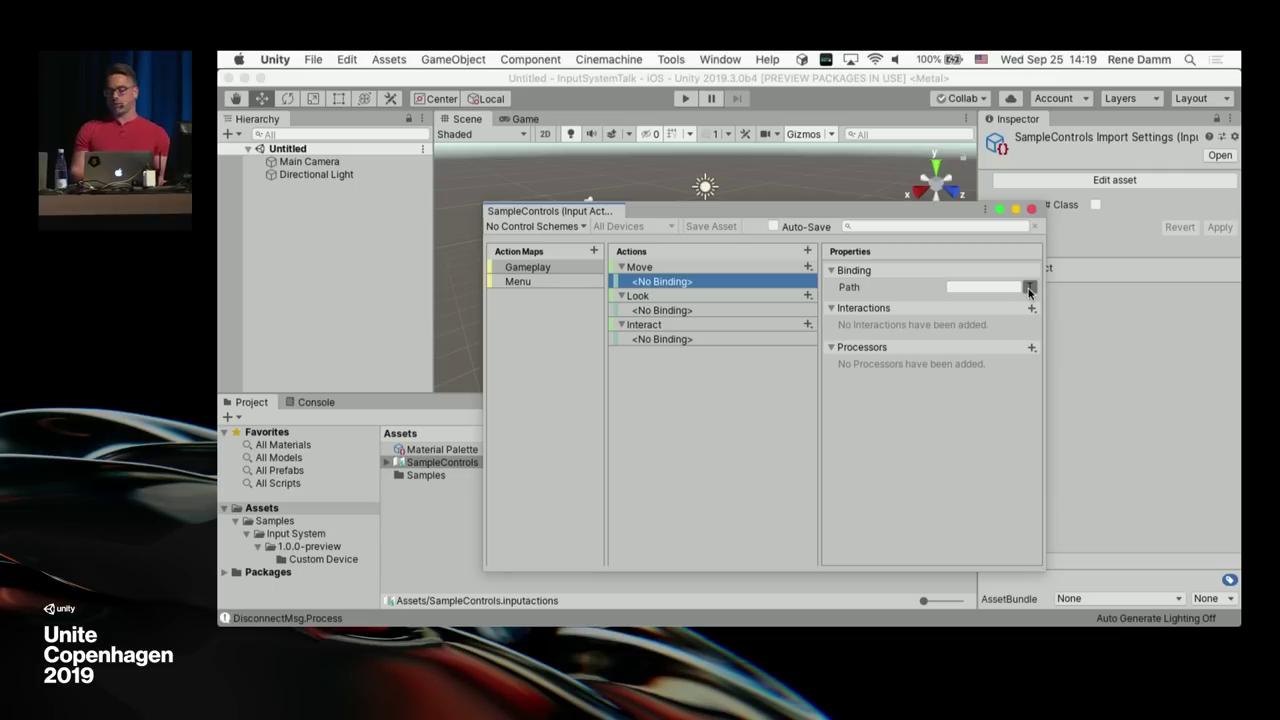
{"action": "left_click", "coordinate": [963, 287]}
{"action": "type", "text": "<Gamepad>"}
{"action": "key", "text": "BackSpace"}
{"action": "key", "text": "BackSpace"}
{"action": "key", "text": "BackSpace"}
{"action": "key", "text": "BackSpace"}
{"action": "key", "text": "BackSpace"}
{"action": "key", "text": "BackSpace"}
{"action": "key", "text": "BackSpace"}
{"action": "key", "text": "BackSpace"}
{"action": "key", "text": "BackSpace"}
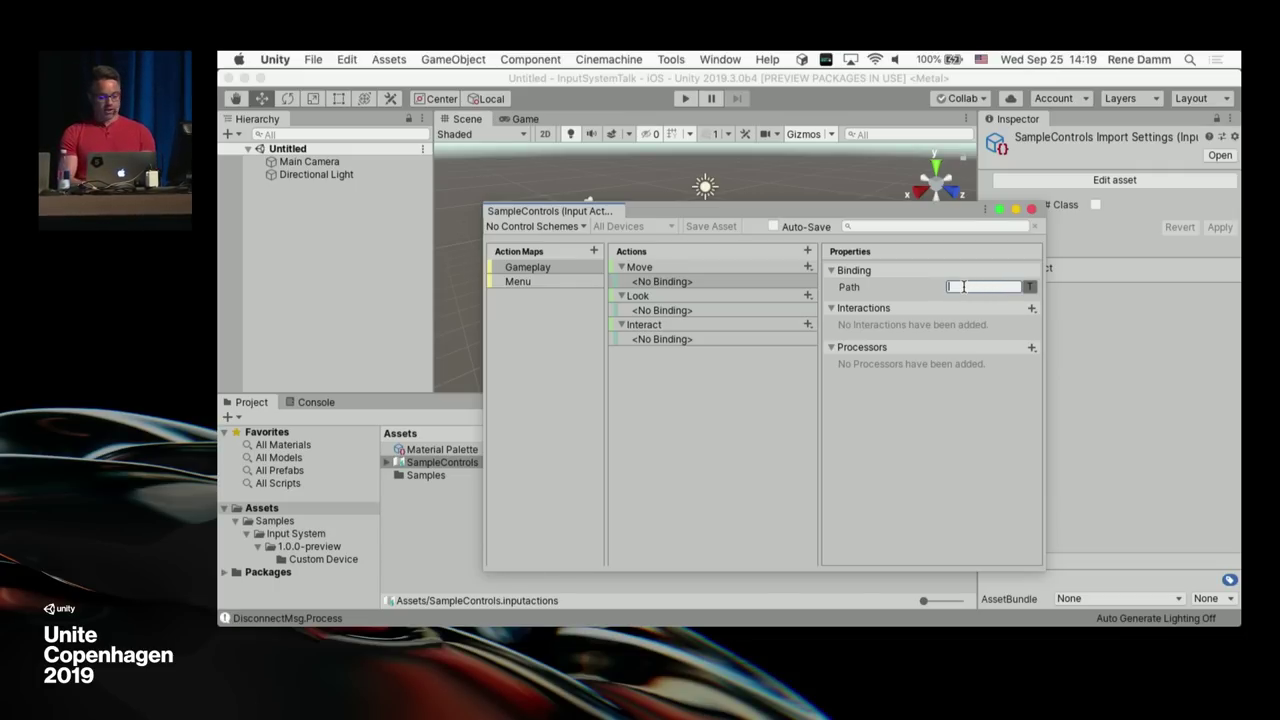
{"action": "left_click", "coordinate": [1032, 287]}
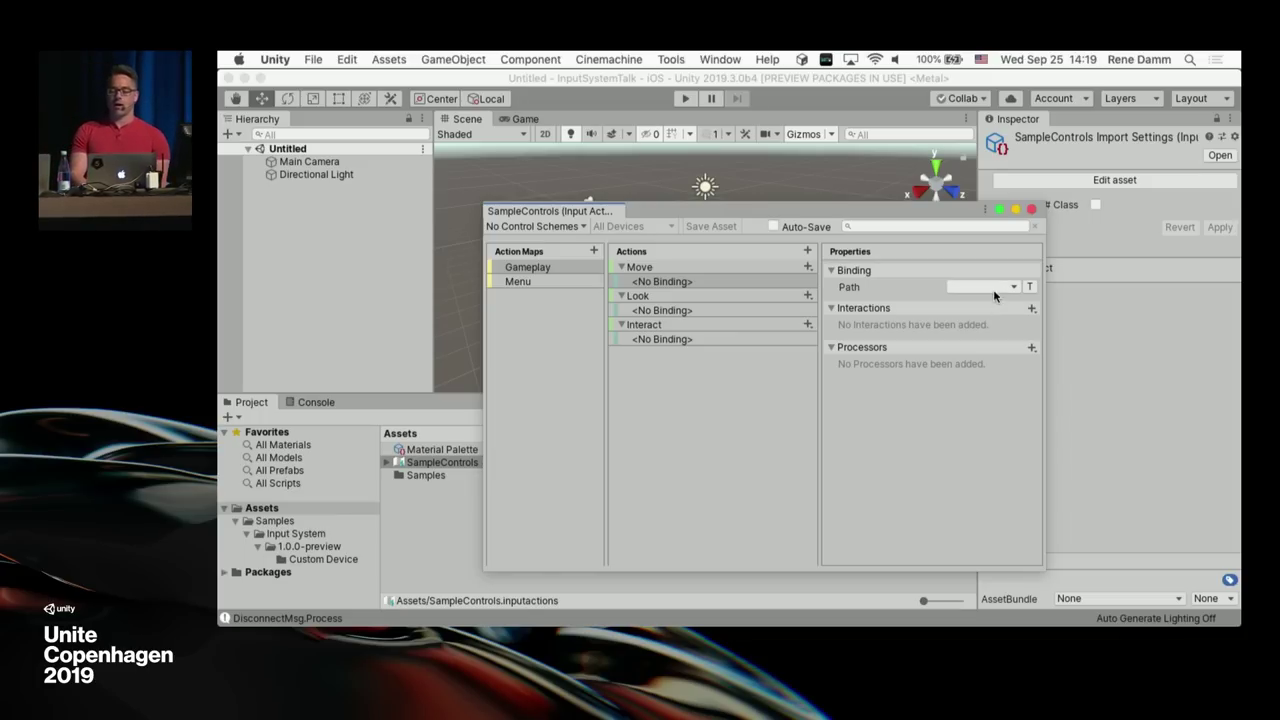
{"action": "left_click", "coordinate": [990, 287]}
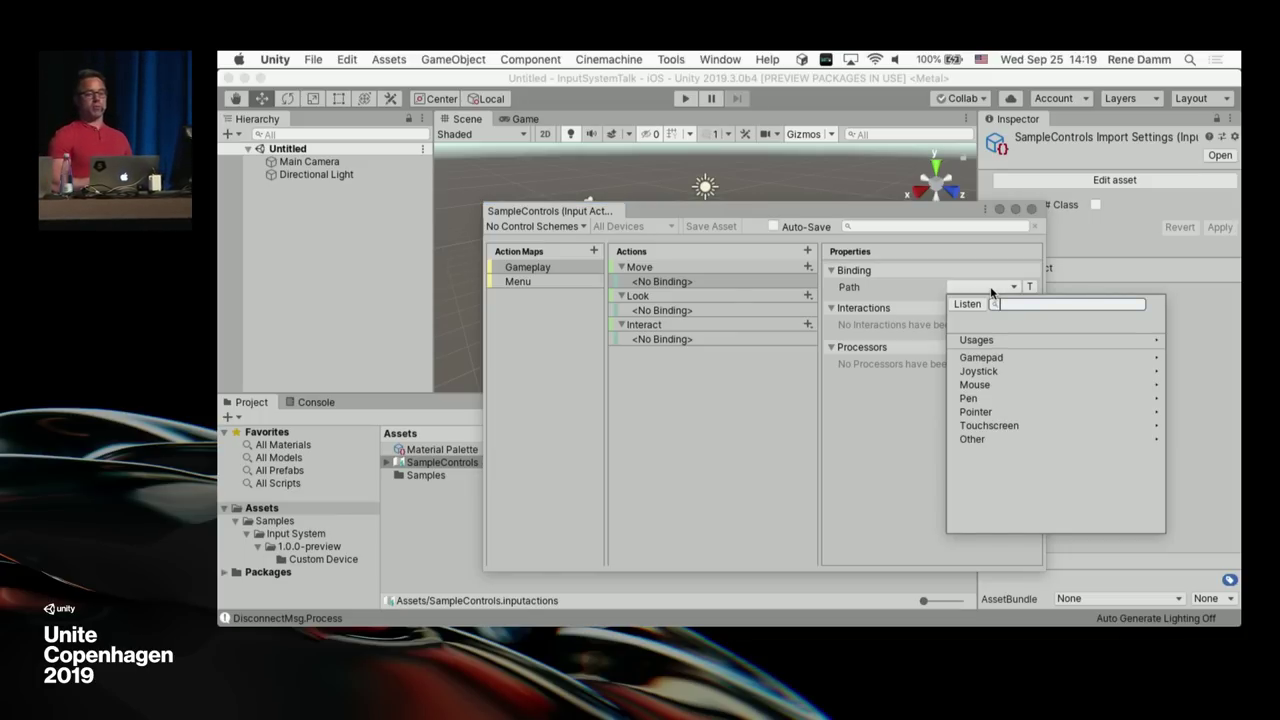
Step: Bind Move to Gamepad Left Stick, Look to Right Stick and Interact to Button South
{"action": "left_click", "coordinate": [1007, 358]}
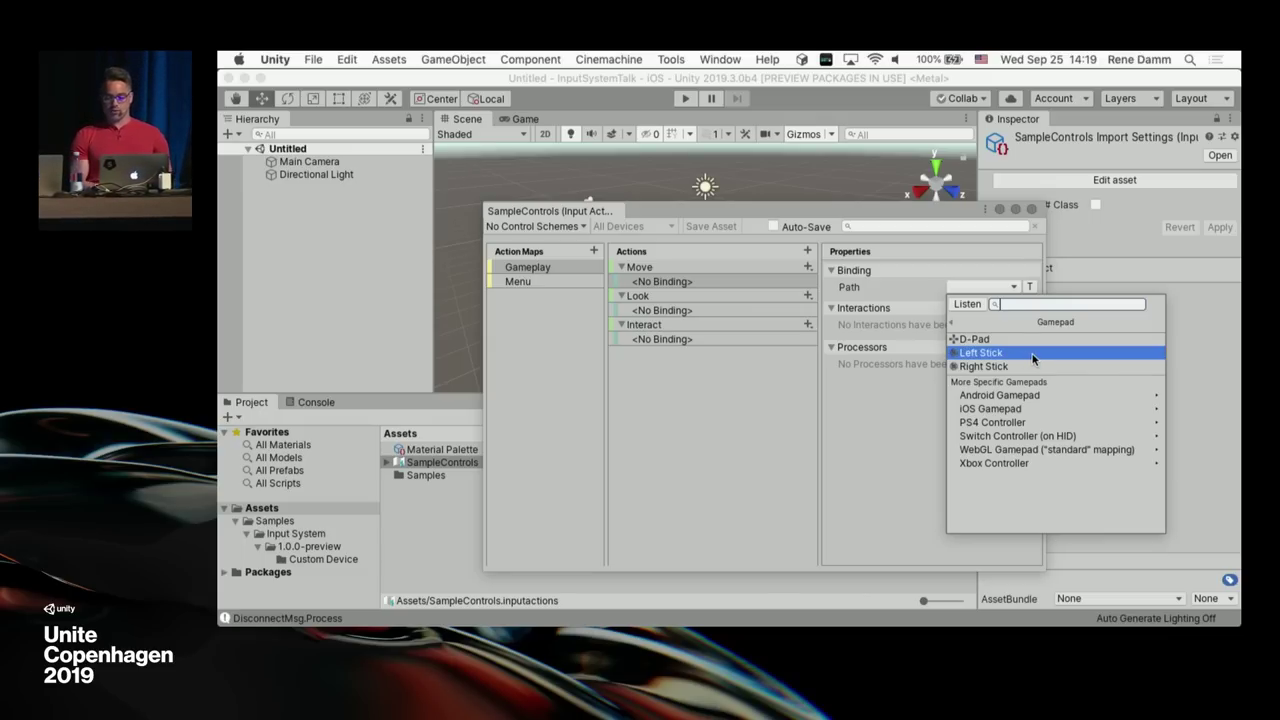
{"action": "left_click", "coordinate": [1033, 358]}
{"action": "left_click", "coordinate": [678, 310]}
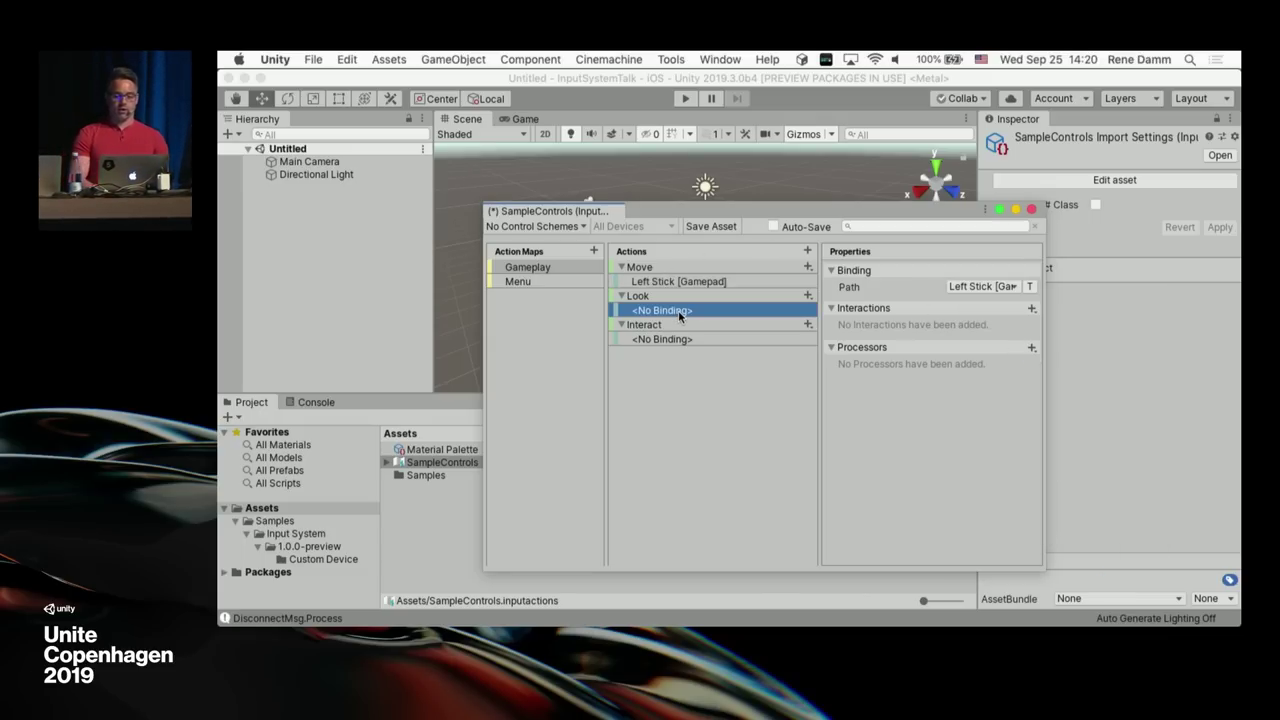
{"action": "left_click", "coordinate": [980, 287]}
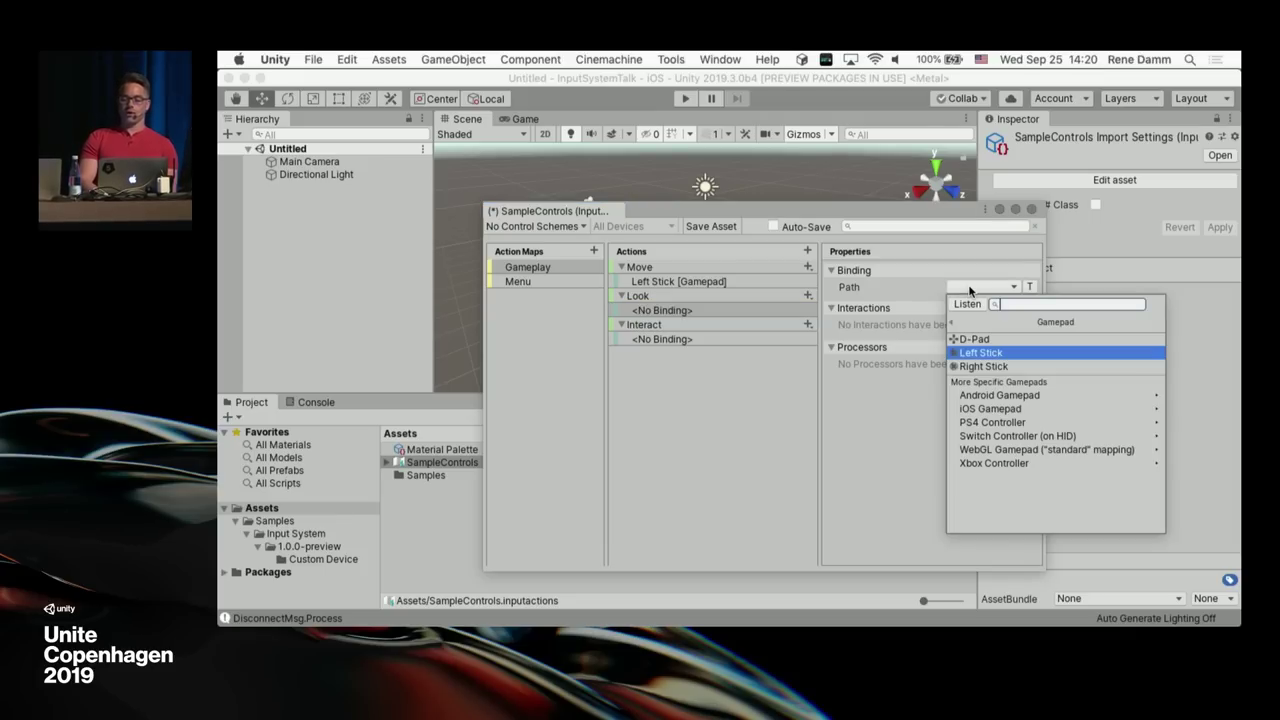
{"action": "left_click", "coordinate": [976, 370]}
{"action": "left_click", "coordinate": [683, 340]}
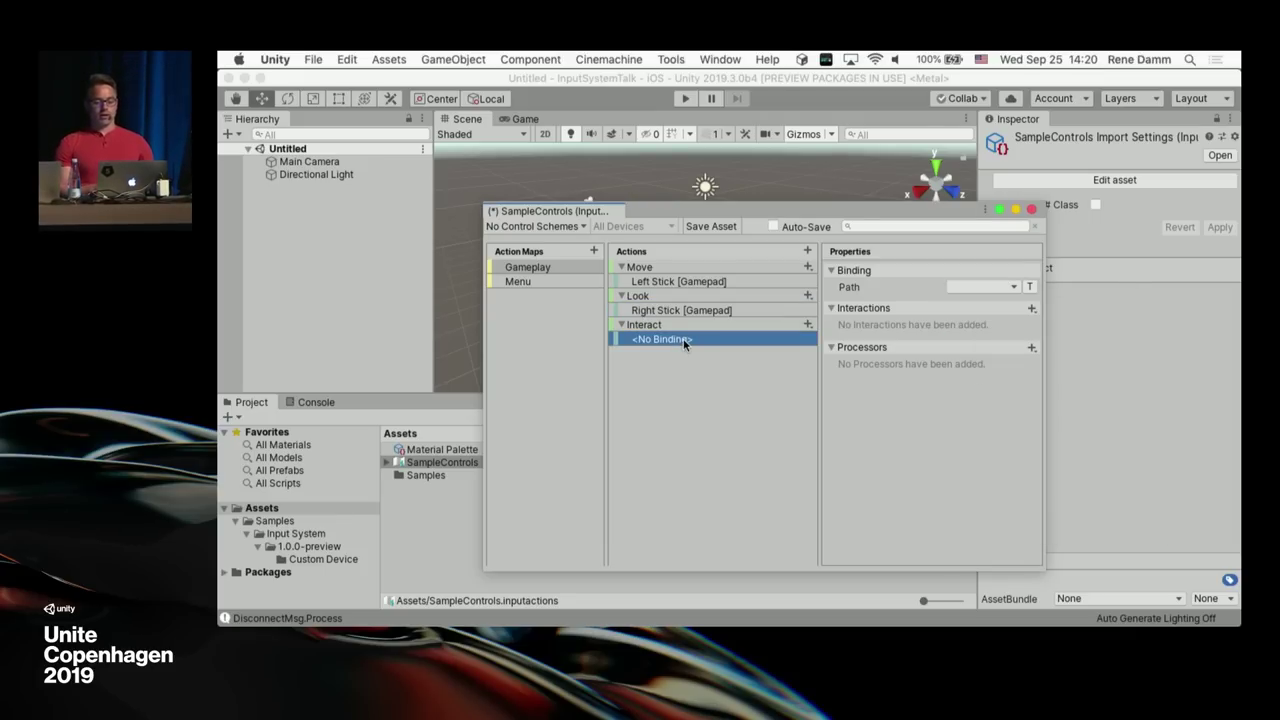
{"action": "left_click", "coordinate": [976, 286]}
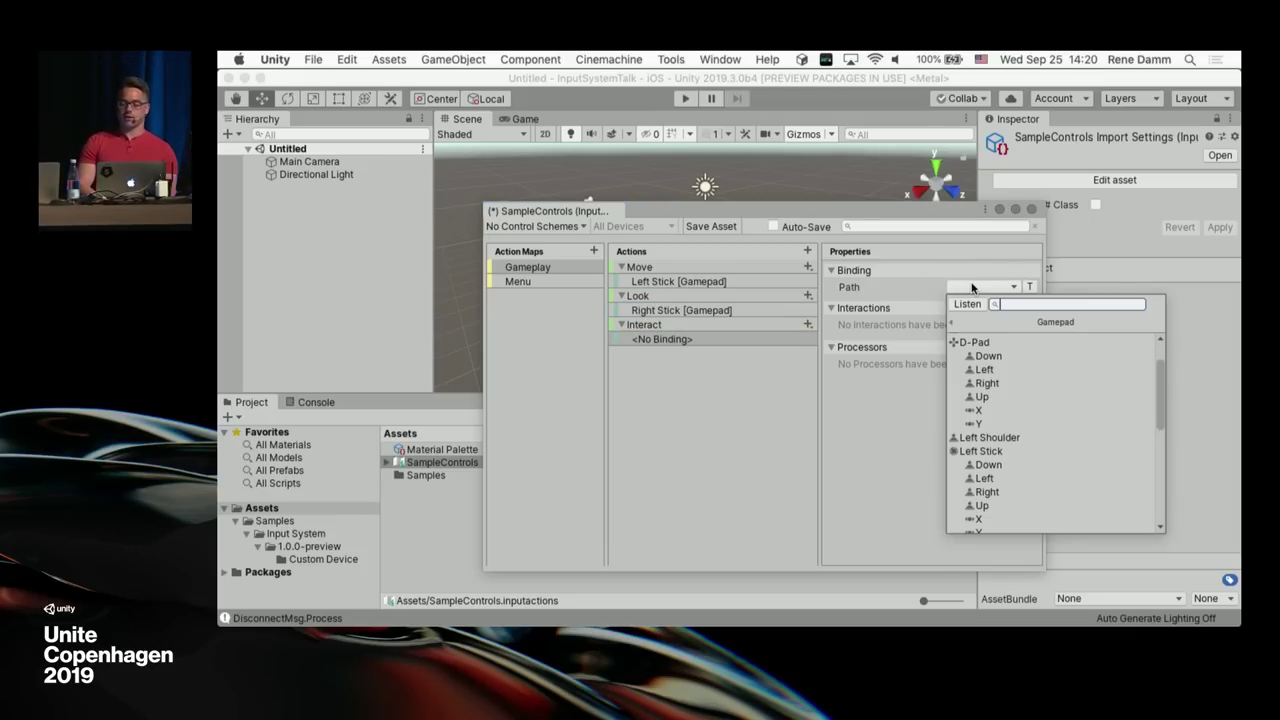
{"action": "scroll", "coordinate": [1022, 390], "scroll_direction": "down", "scroll_amount": 5}
{"action": "scroll", "coordinate": [1022, 390], "scroll_direction": "up", "scroll_amount": 7}
{"action": "left_click", "coordinate": [1010, 367]}
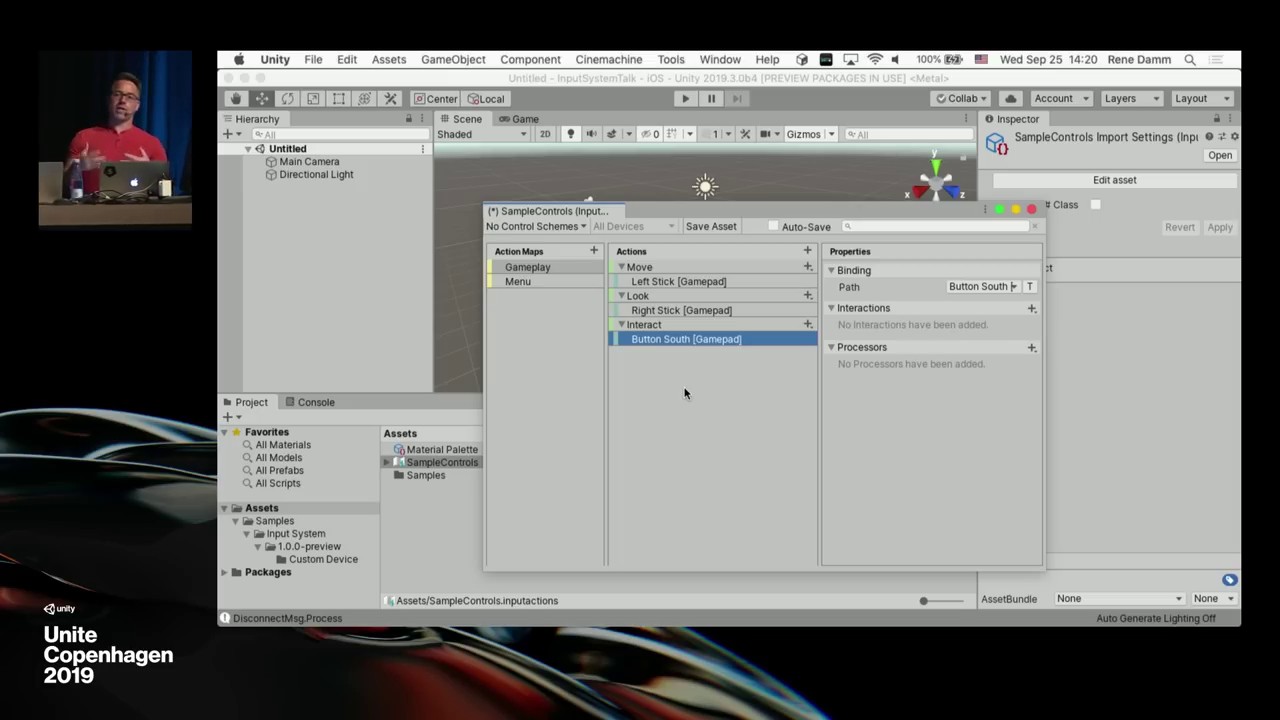
Step: Create a new control scheme named Gamepad that requires a Gamepad device
{"action": "left_click", "coordinate": [527, 227]}
{"action": "left_click", "coordinate": [577, 249]}
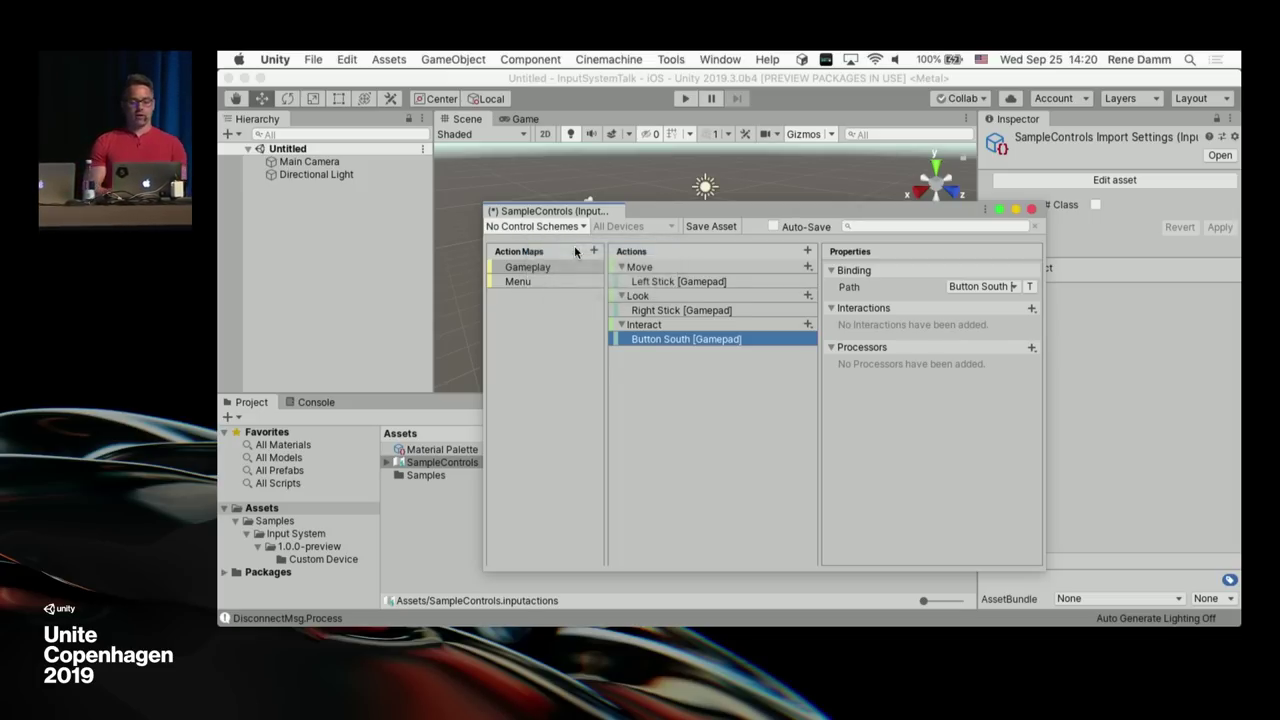
{"action": "type", "text": "Gamepad"}
{"action": "left_click", "coordinate": [603, 288]}
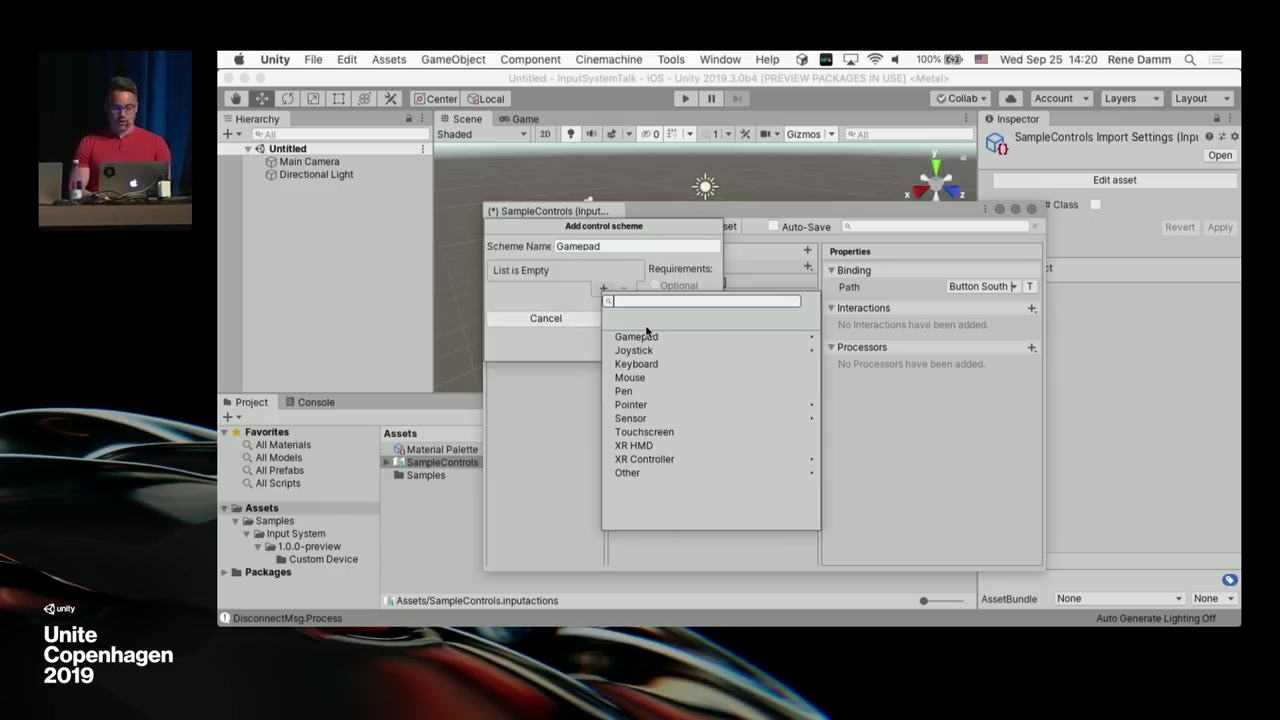
{"action": "left_click", "coordinate": [650, 337]}
{"action": "left_click", "coordinate": [653, 338]}
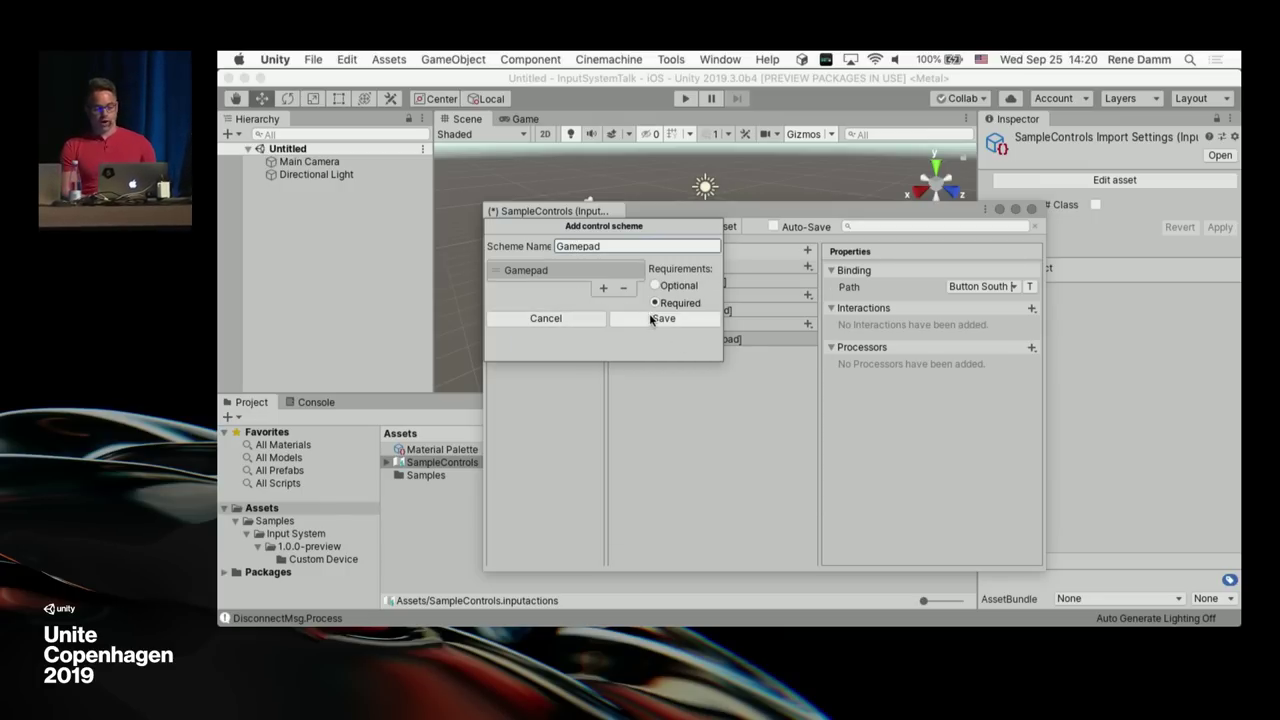
{"action": "left_click", "coordinate": [652, 316]}
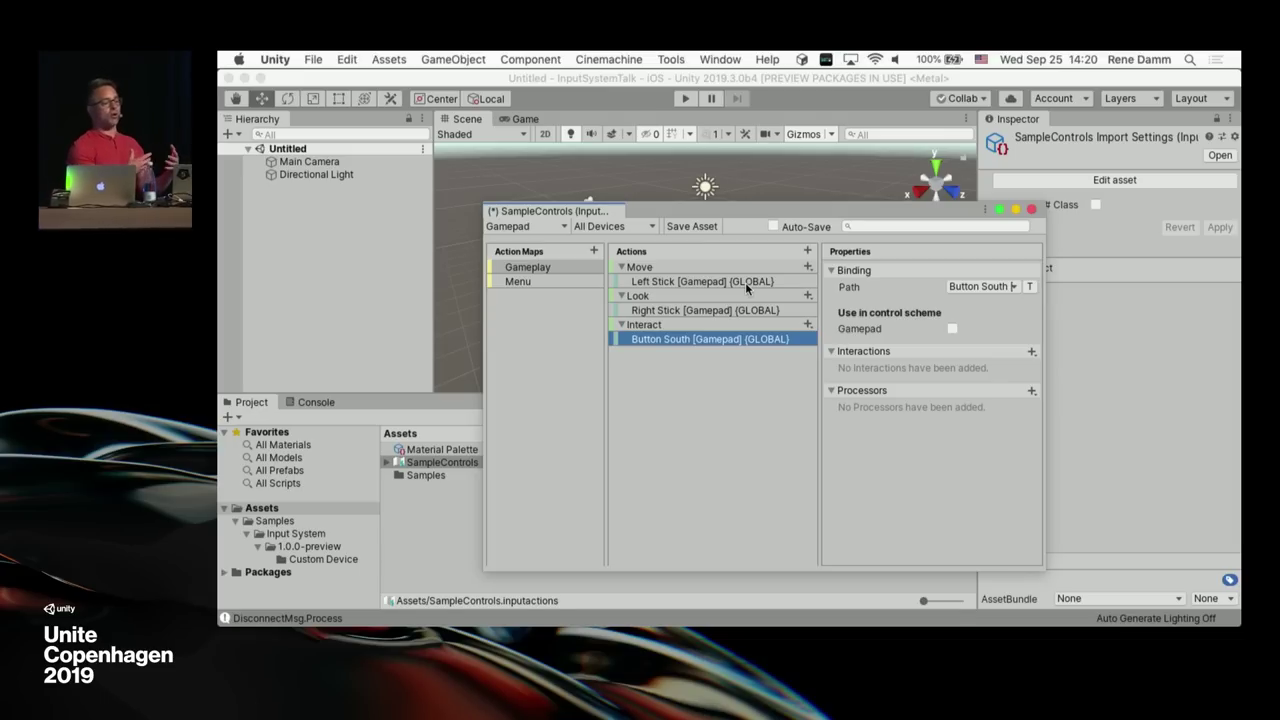
Step: Include the Button South, Right Stick and Left Stick bindings in the Gamepad scheme
{"action": "left_click", "coordinate": [952, 328]}
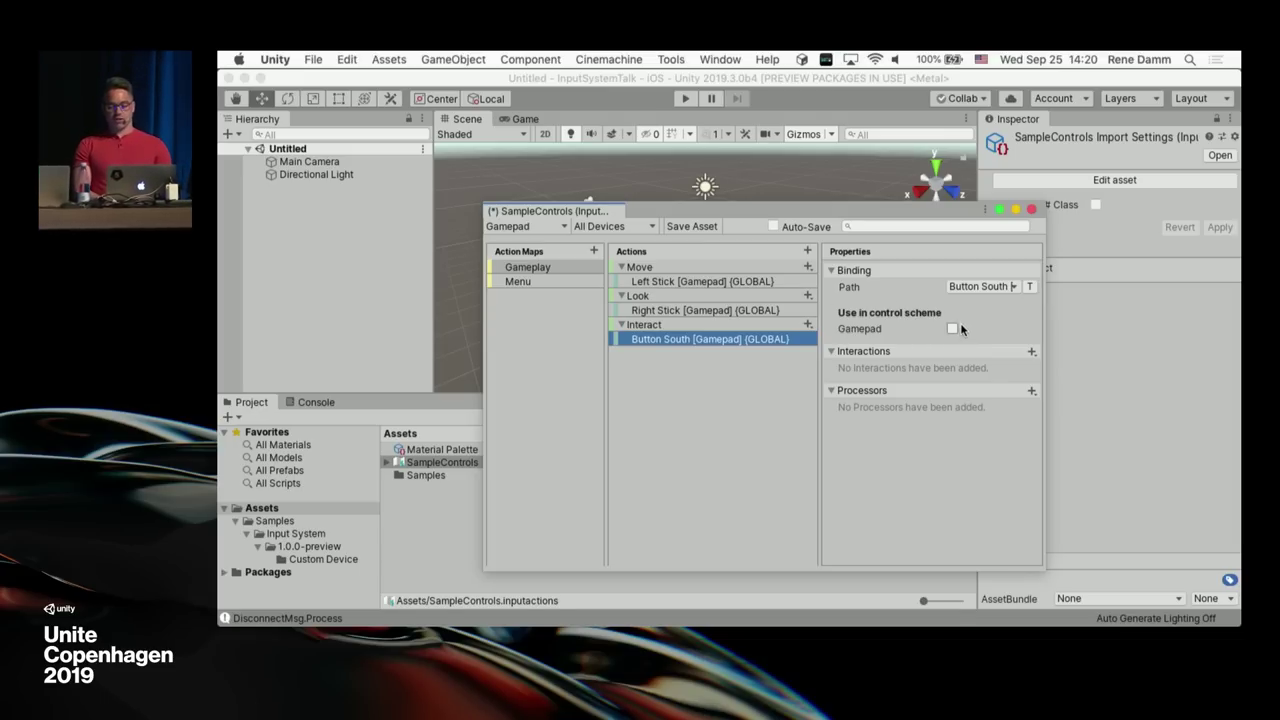
{"action": "left_click", "coordinate": [760, 310]}
{"action": "left_click", "coordinate": [952, 328]}
{"action": "left_click", "coordinate": [733, 281]}
{"action": "left_click", "coordinate": [952, 328]}
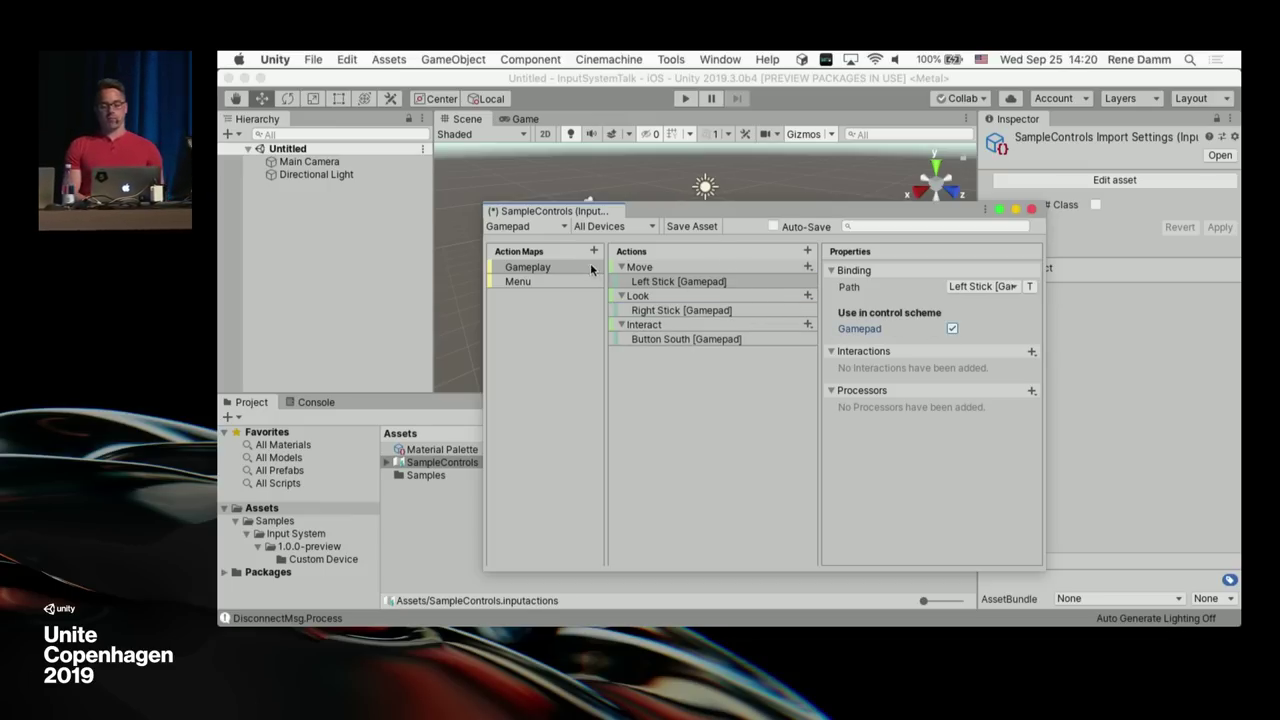
Step: Create a Keyboard&Mouse control scheme with Keyboard and Mouse as required devices
{"action": "left_click", "coordinate": [524, 226]}
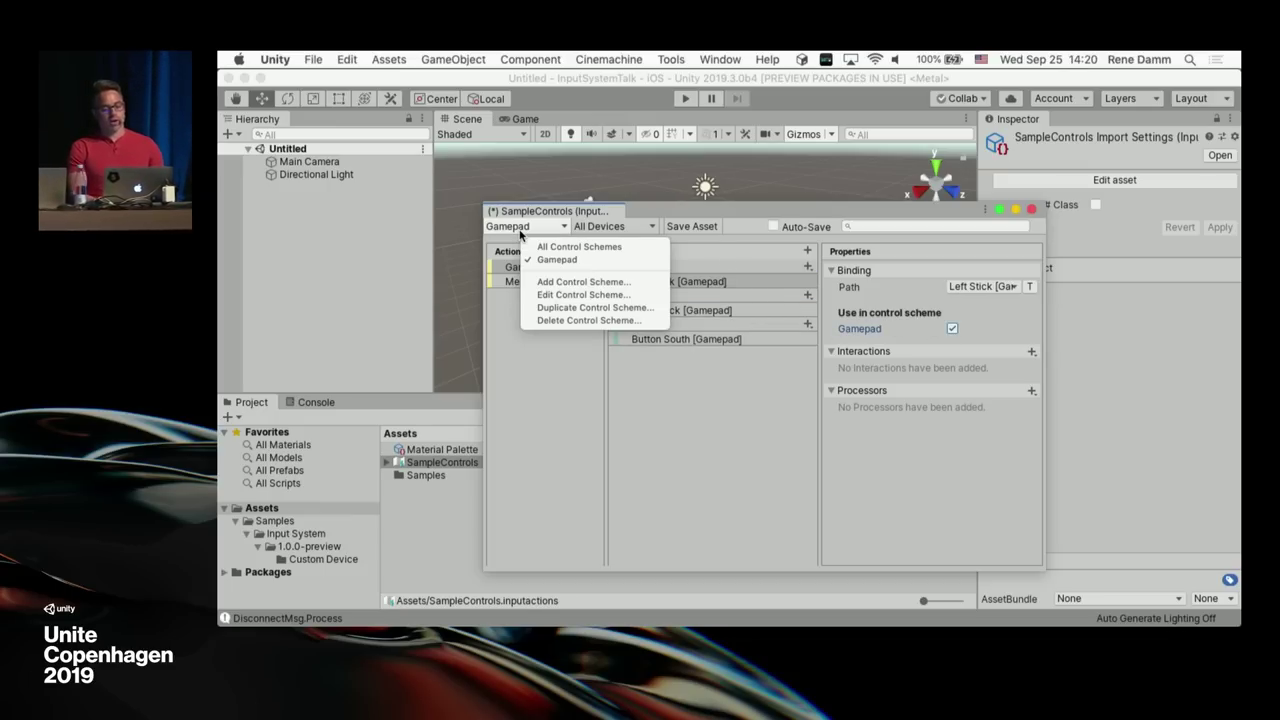
{"action": "left_click", "coordinate": [562, 281]}
{"action": "type", "text": "Keyboard&Mouse"}
{"action": "left_click", "coordinate": [604, 289]}
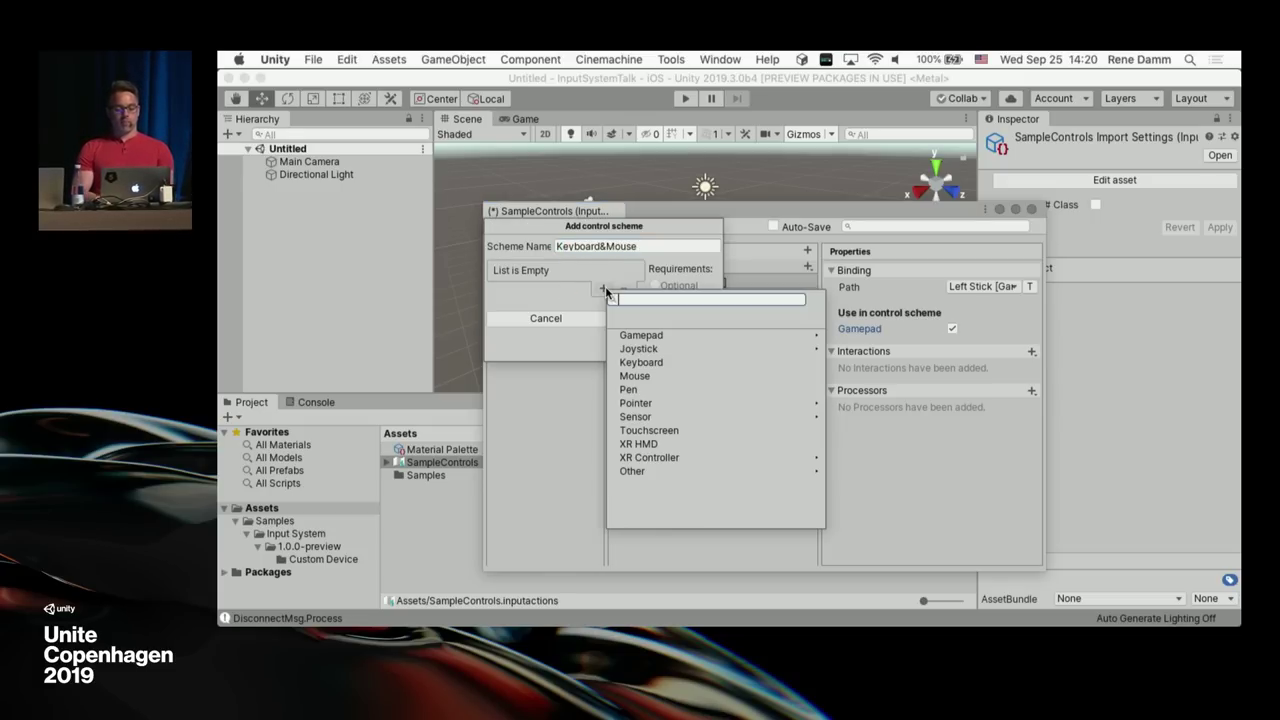
{"action": "left_click", "coordinate": [661, 362]}
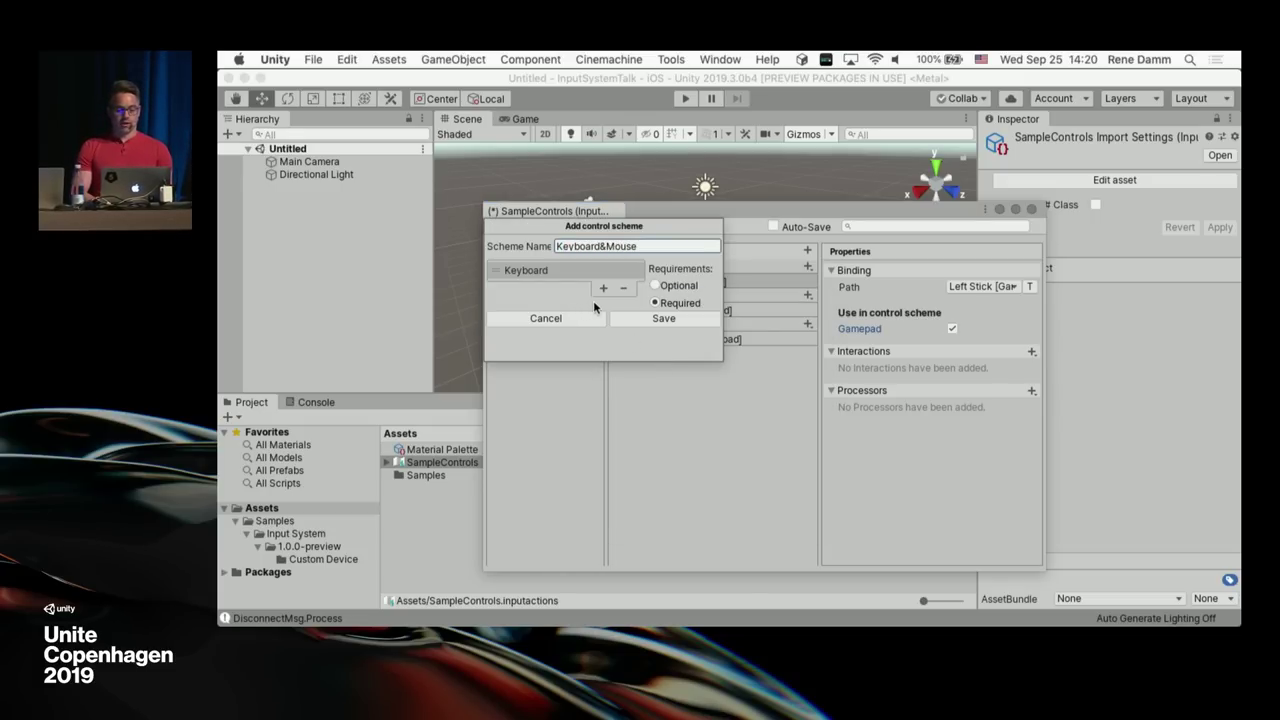
{"action": "left_click", "coordinate": [603, 288]}
{"action": "left_click", "coordinate": [648, 379]}
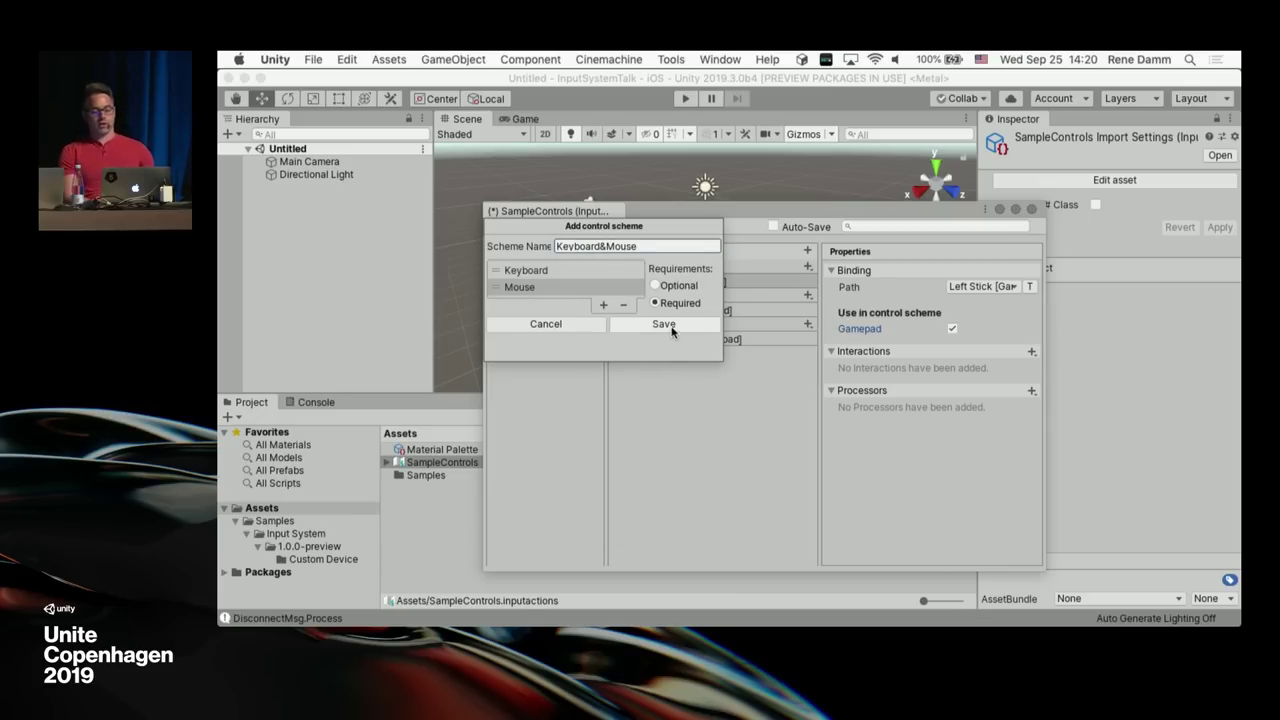
{"action": "left_click", "coordinate": [665, 326]}
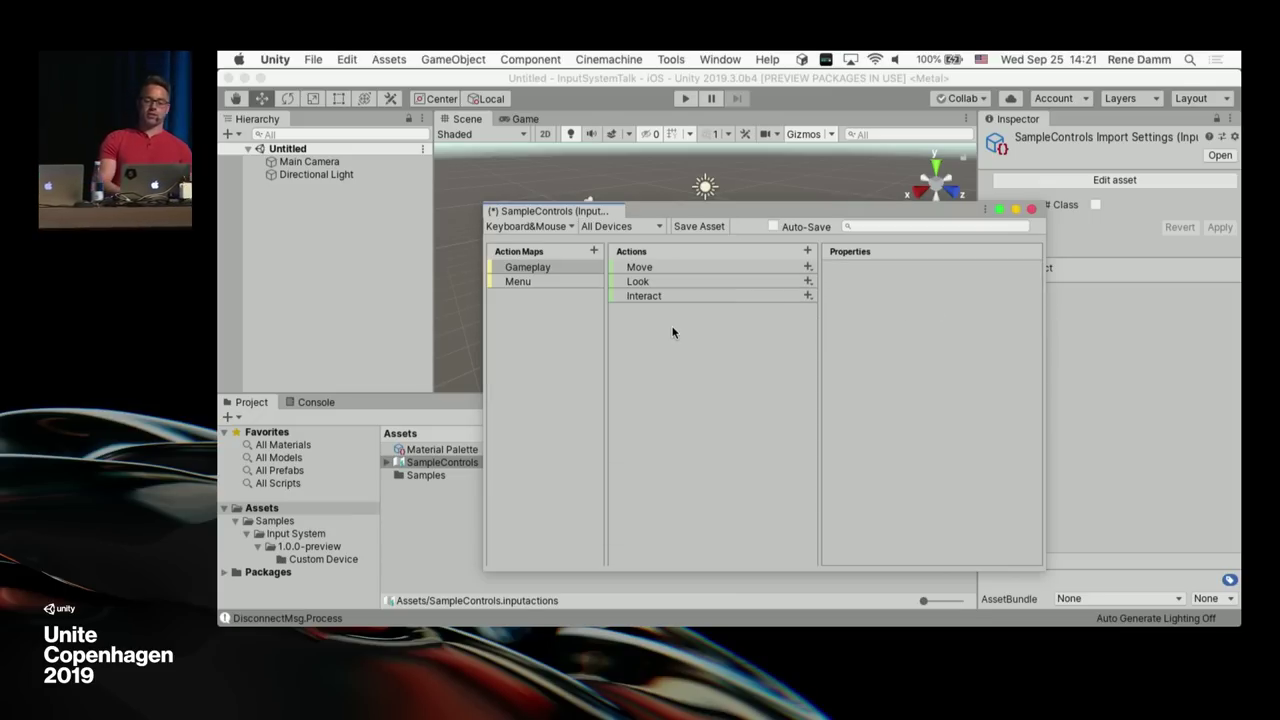
{"action": "left_click", "coordinate": [761, 271]}
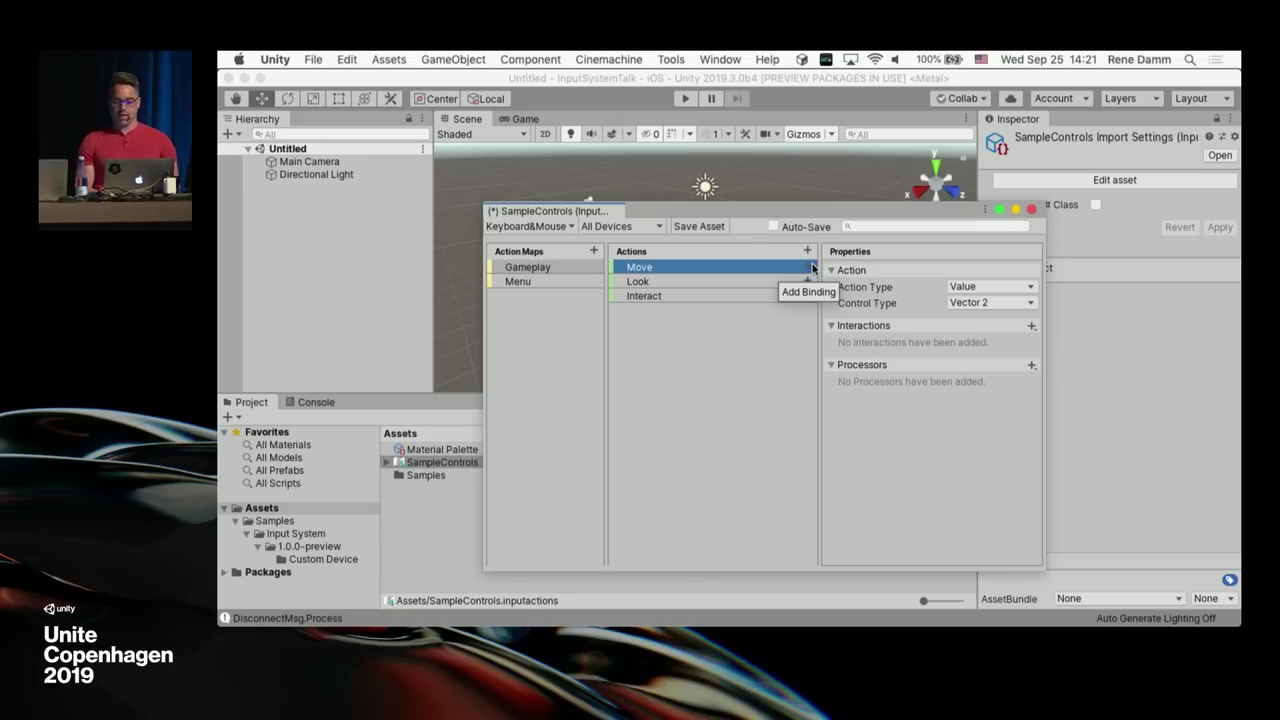
Step: Add a 2D Vector composite to Move and name it WASD
{"action": "left_click", "coordinate": [813, 267]}
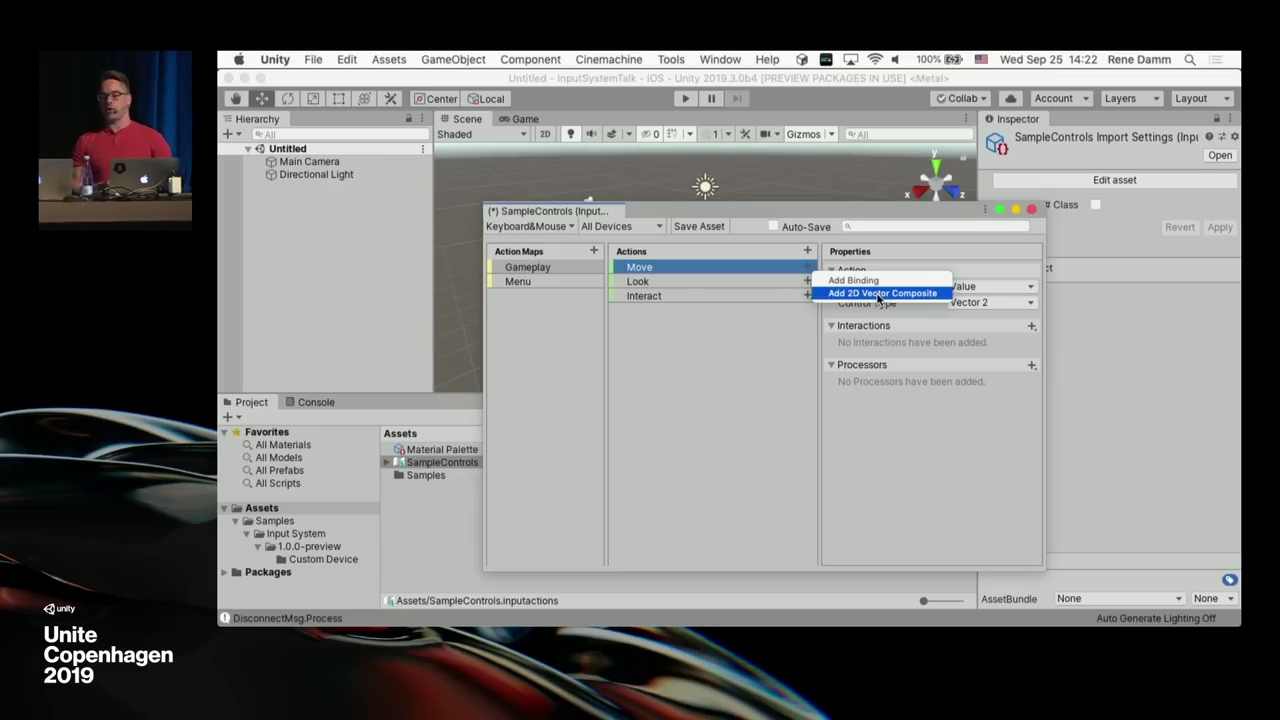
{"action": "left_click", "coordinate": [878, 293]}
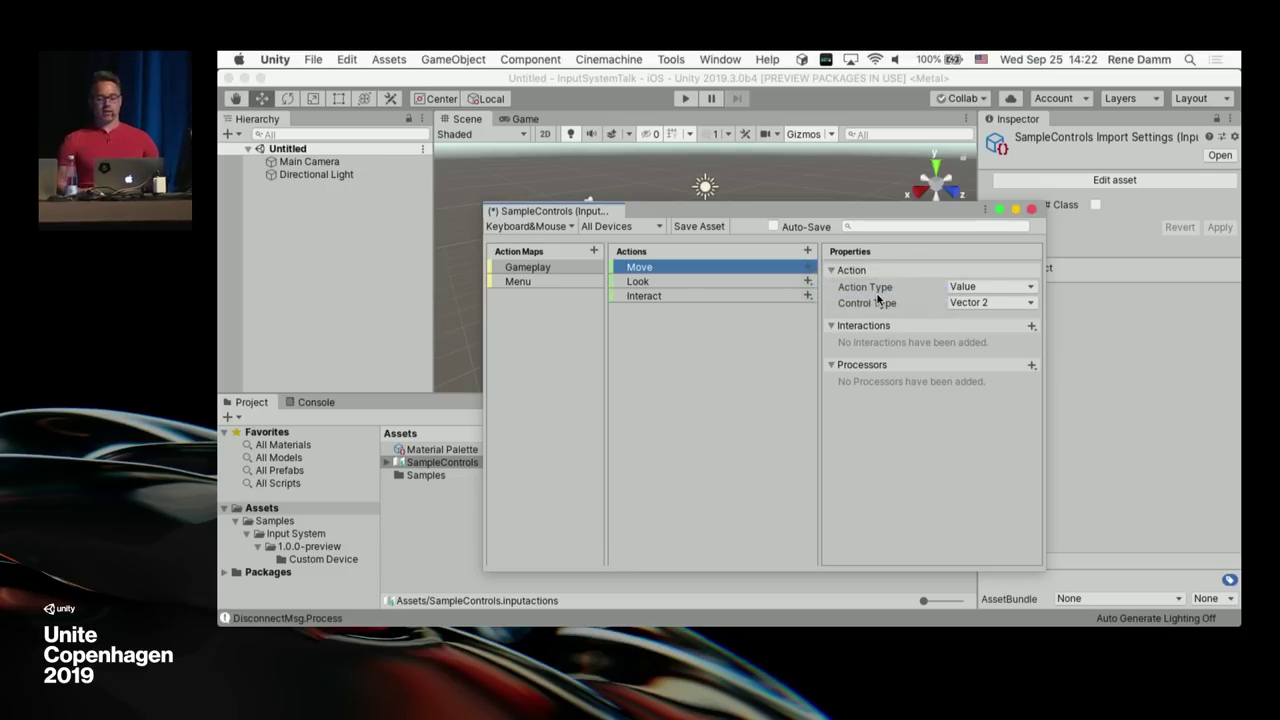
{"action": "type", "text": "WAD"}
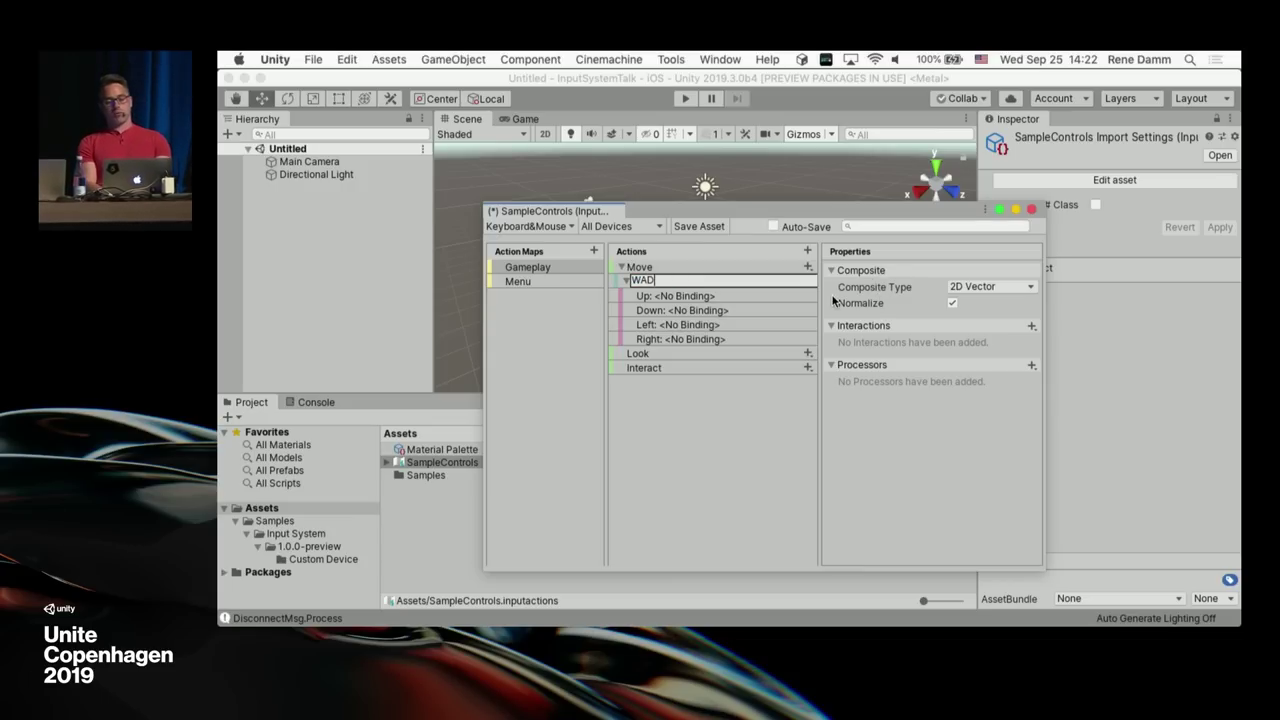
{"action": "key", "text": "BackSpace"}
{"action": "type", "text": "SD"}
{"action": "key", "text": "Return"}
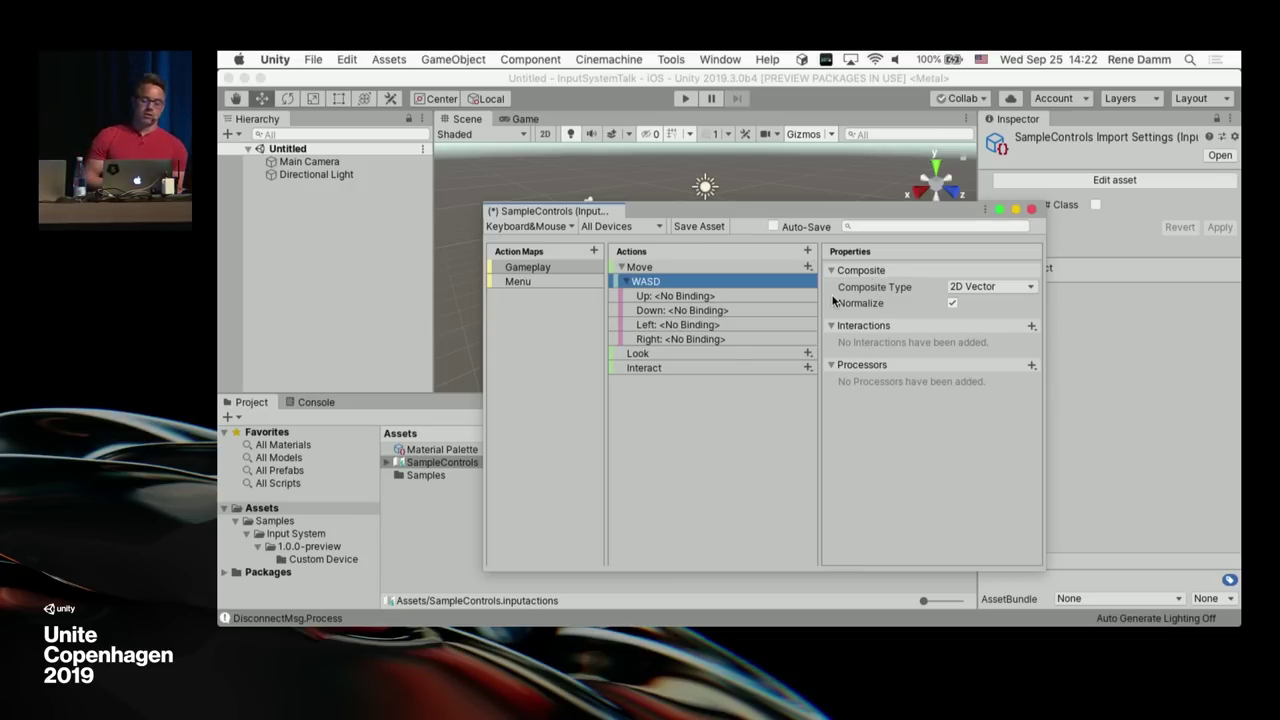
{"action": "left_click", "coordinate": [714, 296]}
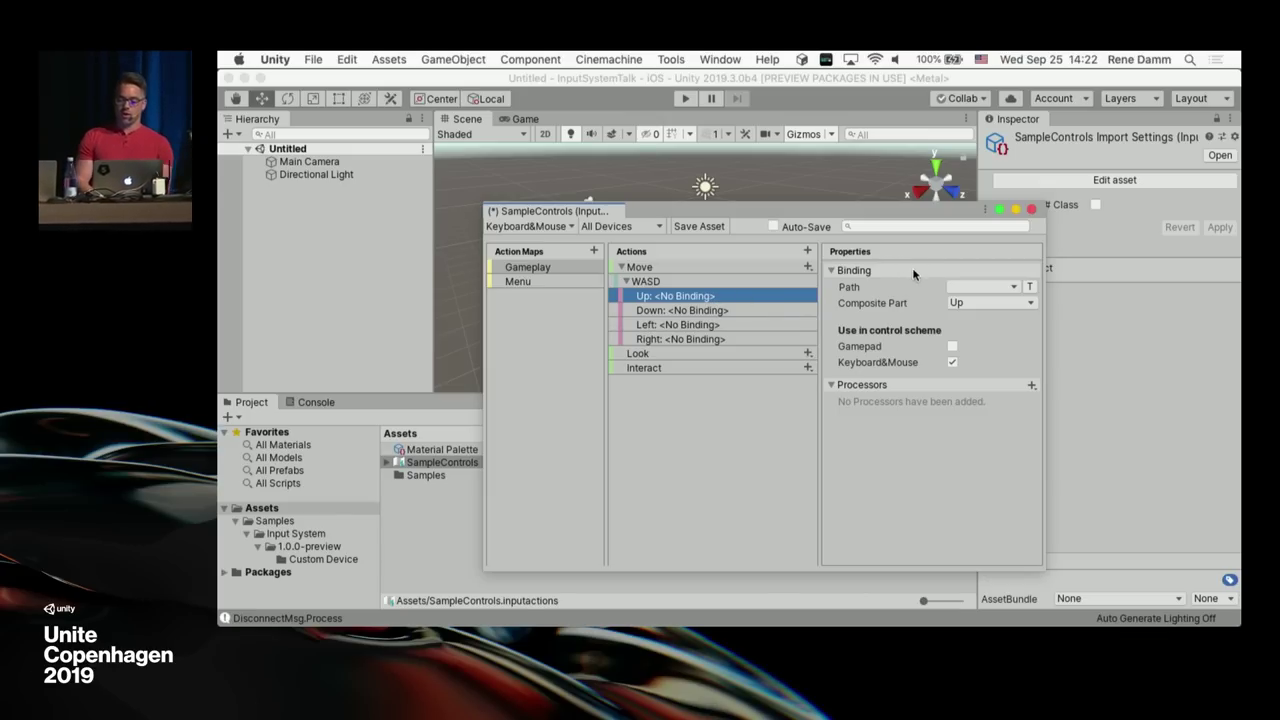
Step: Bind the WASD Up part to W [Keyboard] using Listen
{"action": "left_click", "coordinate": [957, 286]}
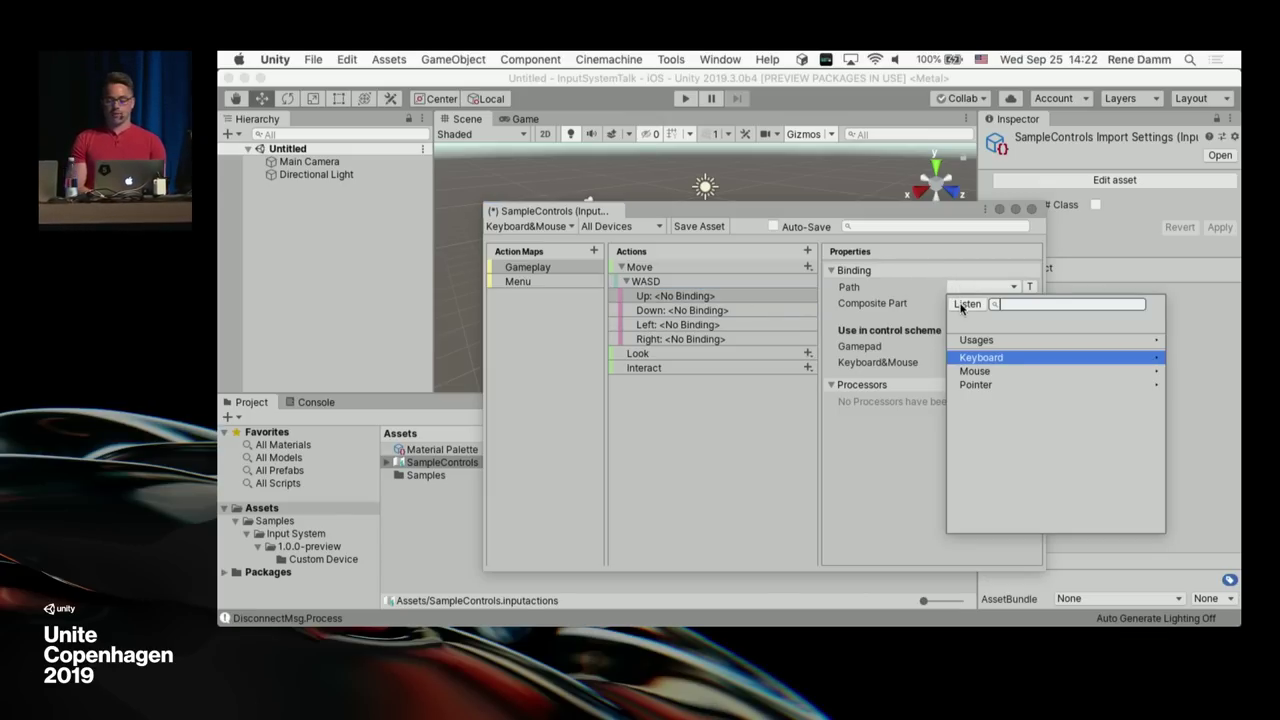
{"action": "left_click", "coordinate": [1003, 359]}
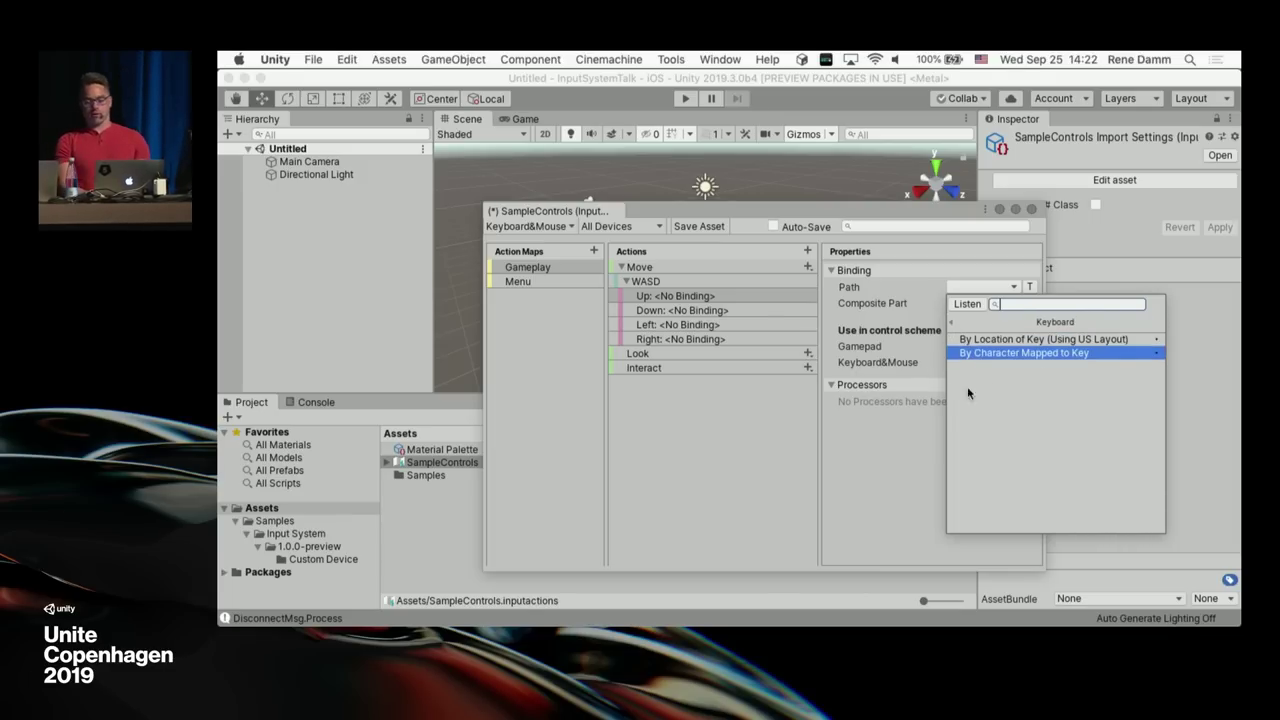
{"action": "left_click", "coordinate": [968, 339]}
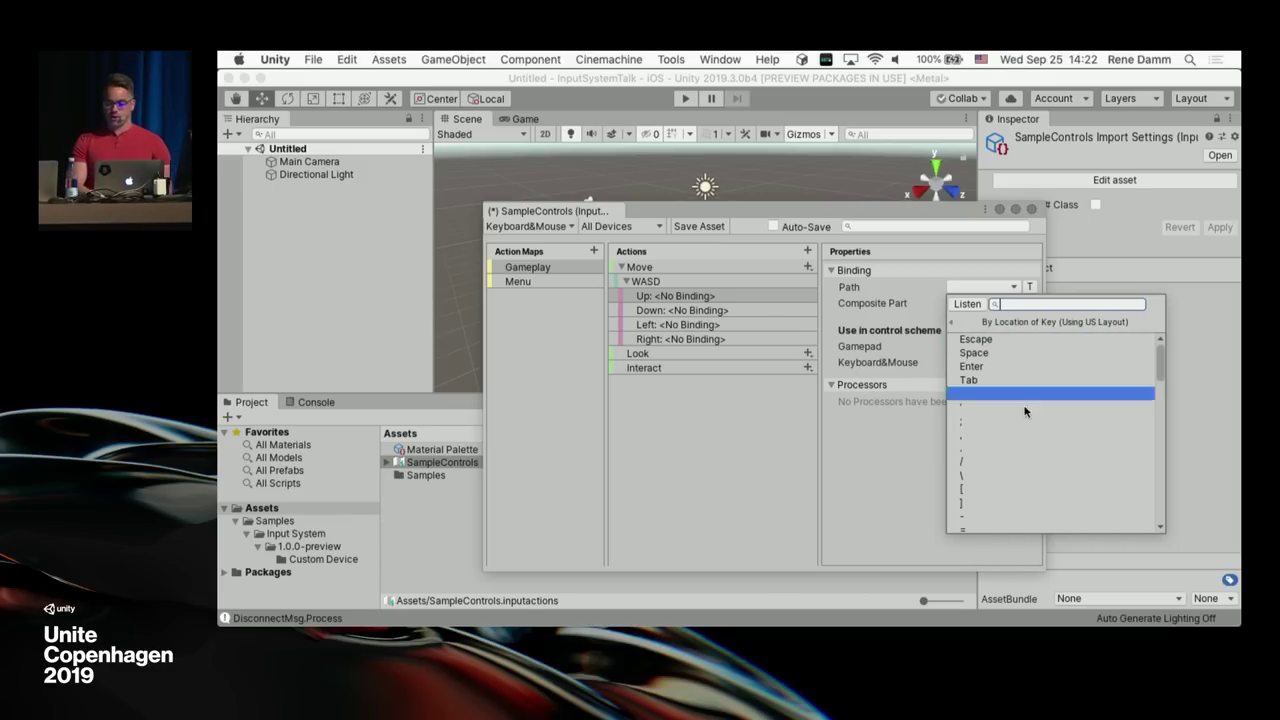
{"action": "left_click", "coordinate": [962, 324]}
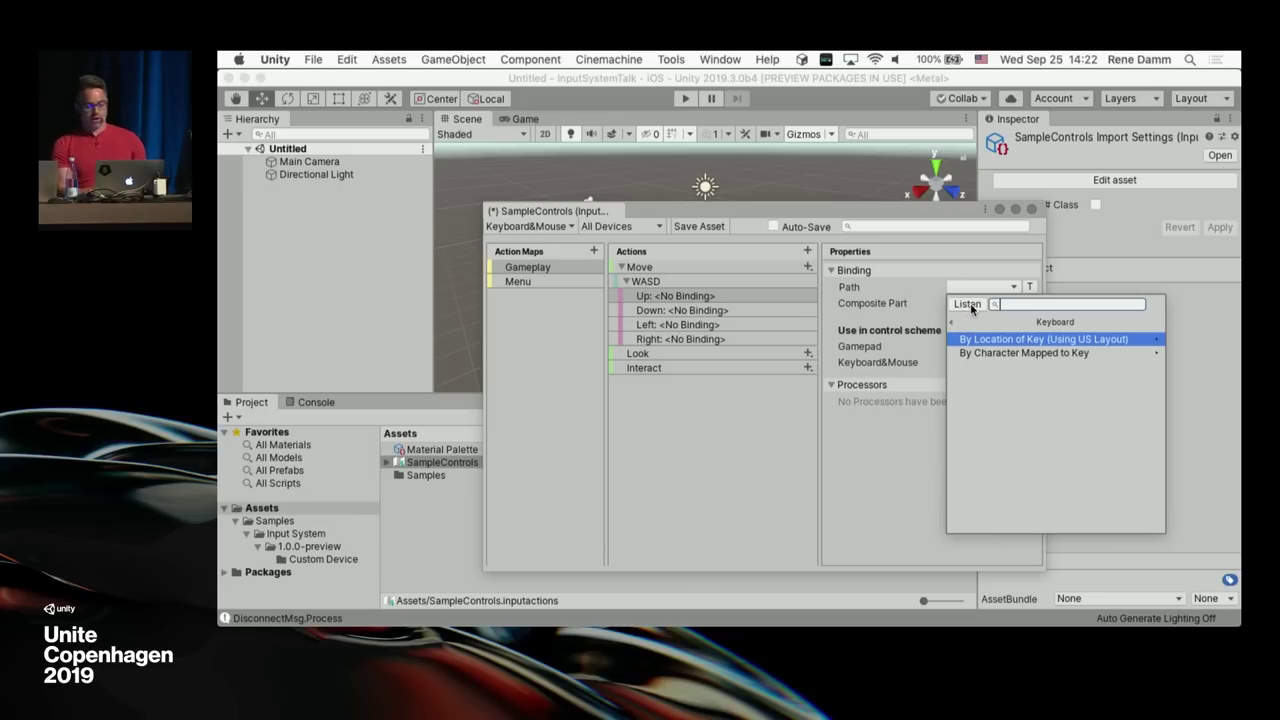
{"action": "left_click", "coordinate": [969, 304]}
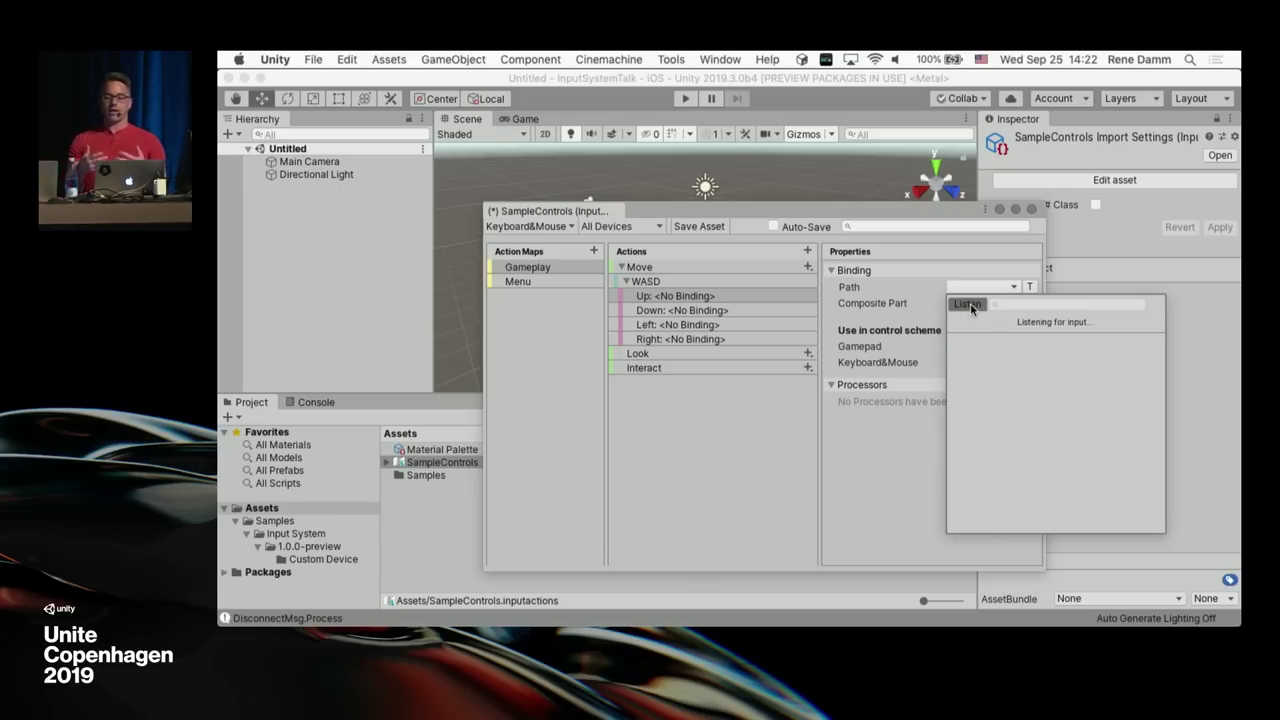
{"action": "key", "text": "d"}
{"action": "key", "text": "f"}
{"action": "key", "text": "h"}
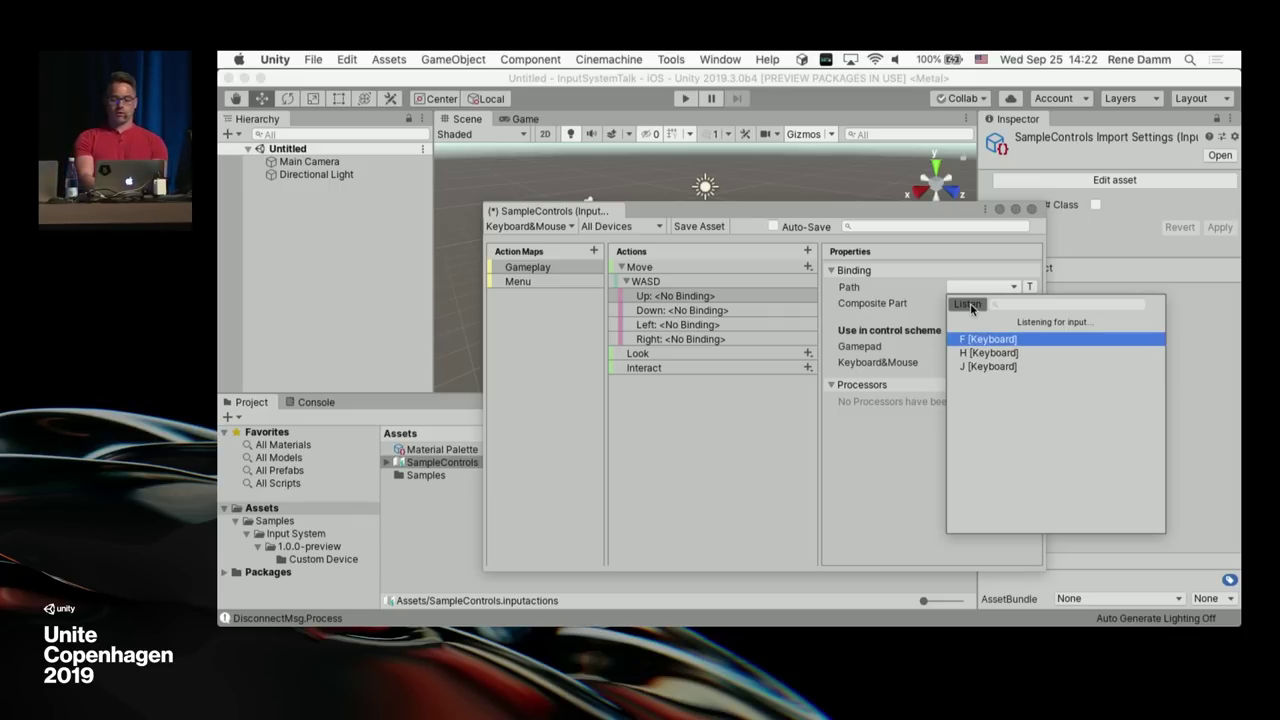
{"action": "key", "text": "j"}
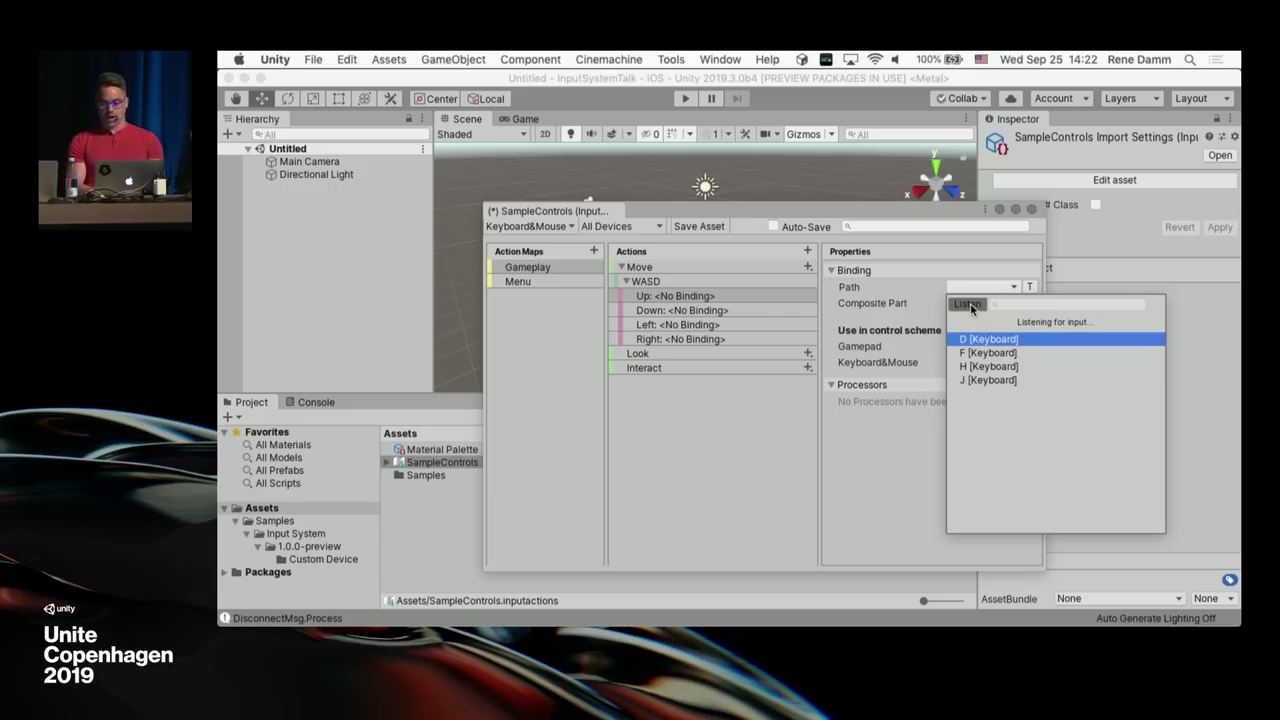
{"action": "key", "text": "k"}
{"action": "key", "text": "l"}
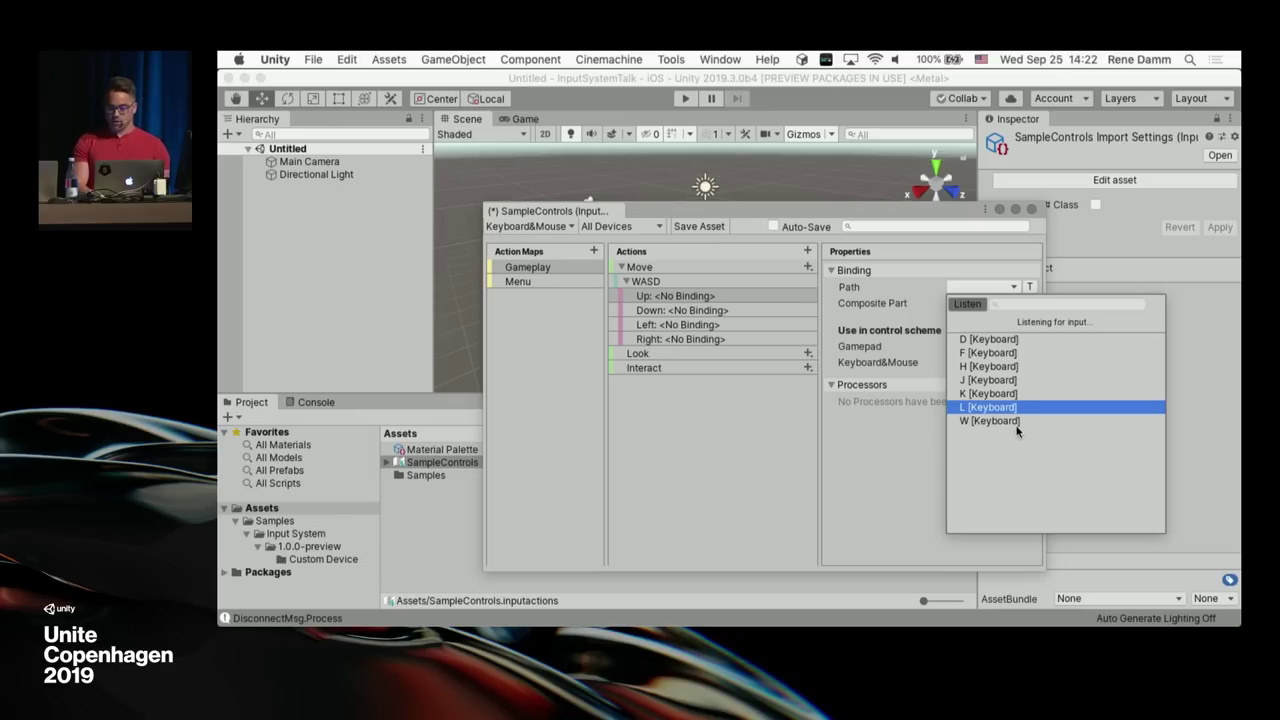
{"action": "key", "text": "w"}
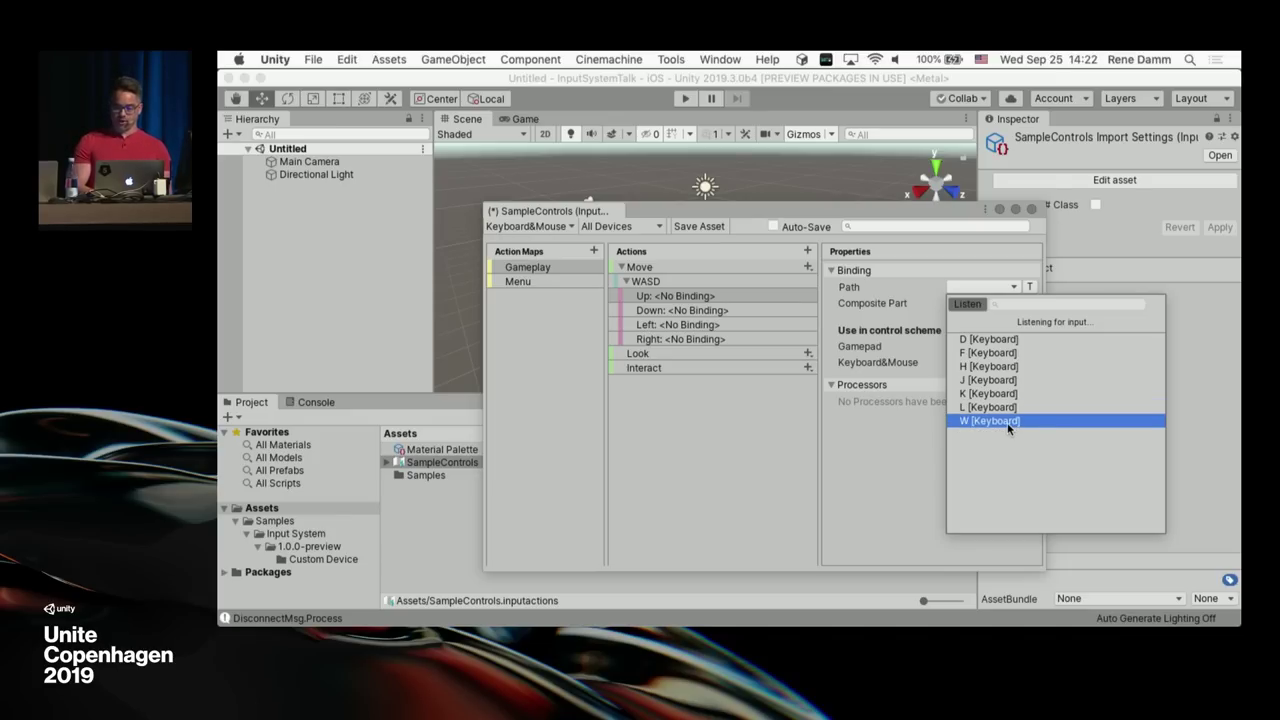
{"action": "left_click", "coordinate": [1007, 422]}
Step: Bind the Down part to S and the Left part to A
{"action": "key", "text": "Down"}
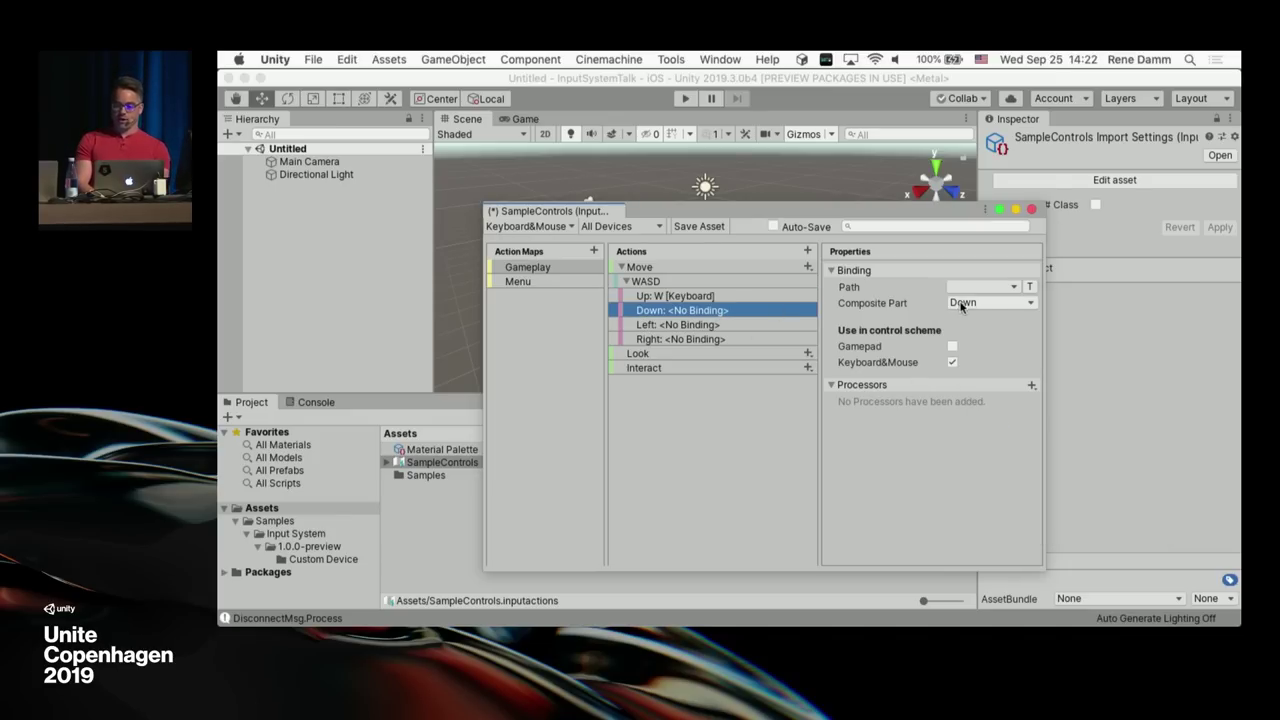
{"action": "left_click", "coordinate": [980, 287]}
{"action": "left_click", "coordinate": [968, 304]}
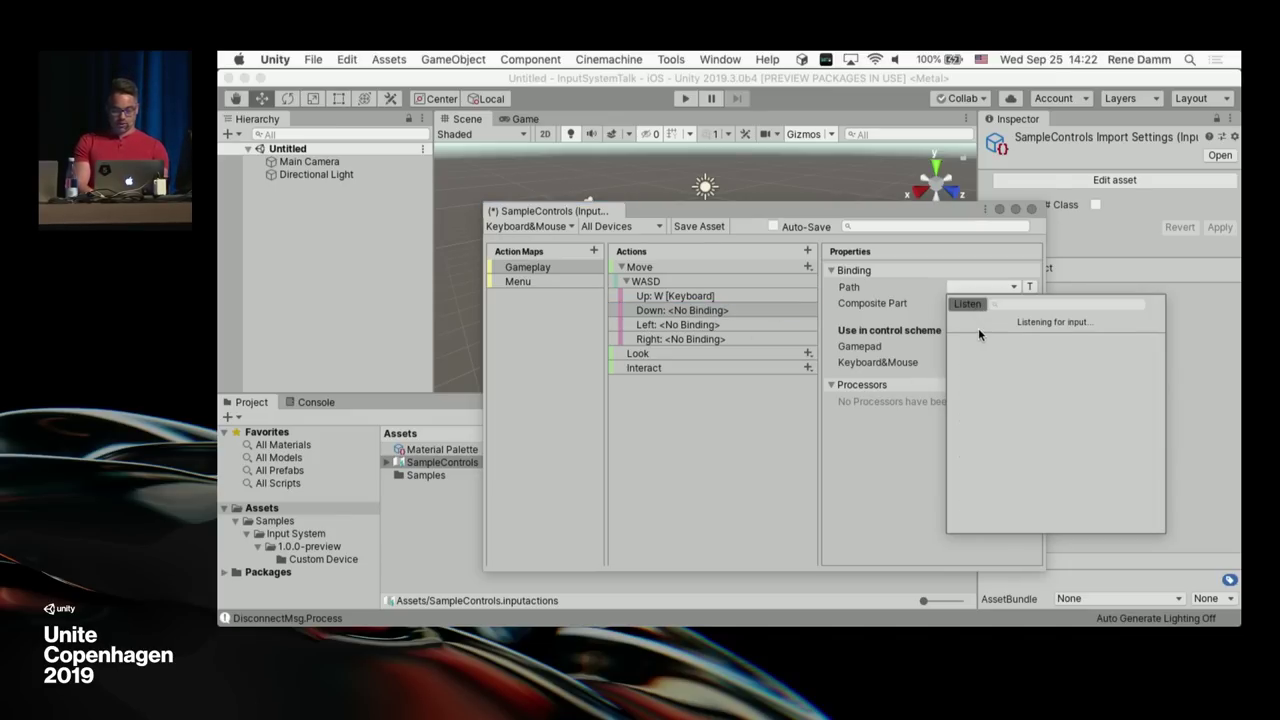
{"action": "key", "text": "s"}
{"action": "left_click", "coordinate": [977, 334]}
{"action": "left_click", "coordinate": [747, 324]}
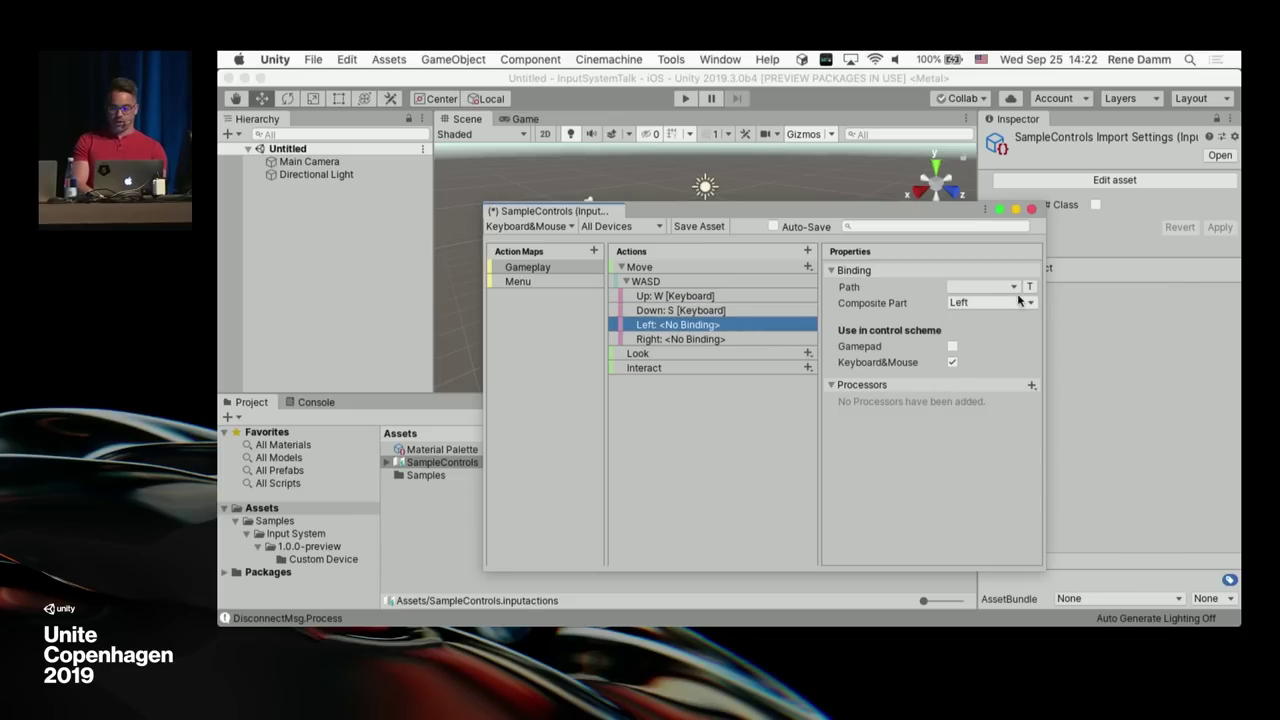
{"action": "left_click", "coordinate": [1010, 288]}
{"action": "left_click", "coordinate": [978, 304]}
{"action": "key", "text": "a"}
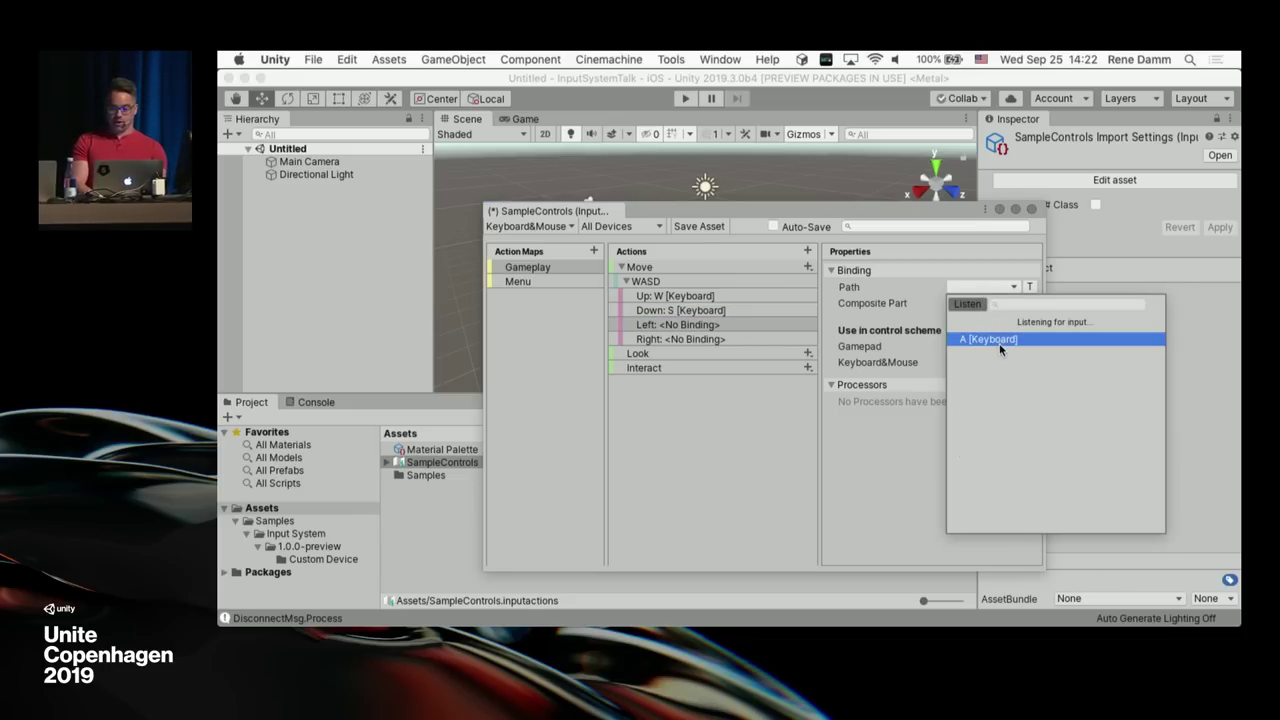
{"action": "left_click", "coordinate": [999, 343]}
Step: Bind the Right part of WASD to the D key
{"action": "left_click", "coordinate": [697, 353]}
{"action": "left_click", "coordinate": [700, 339]}
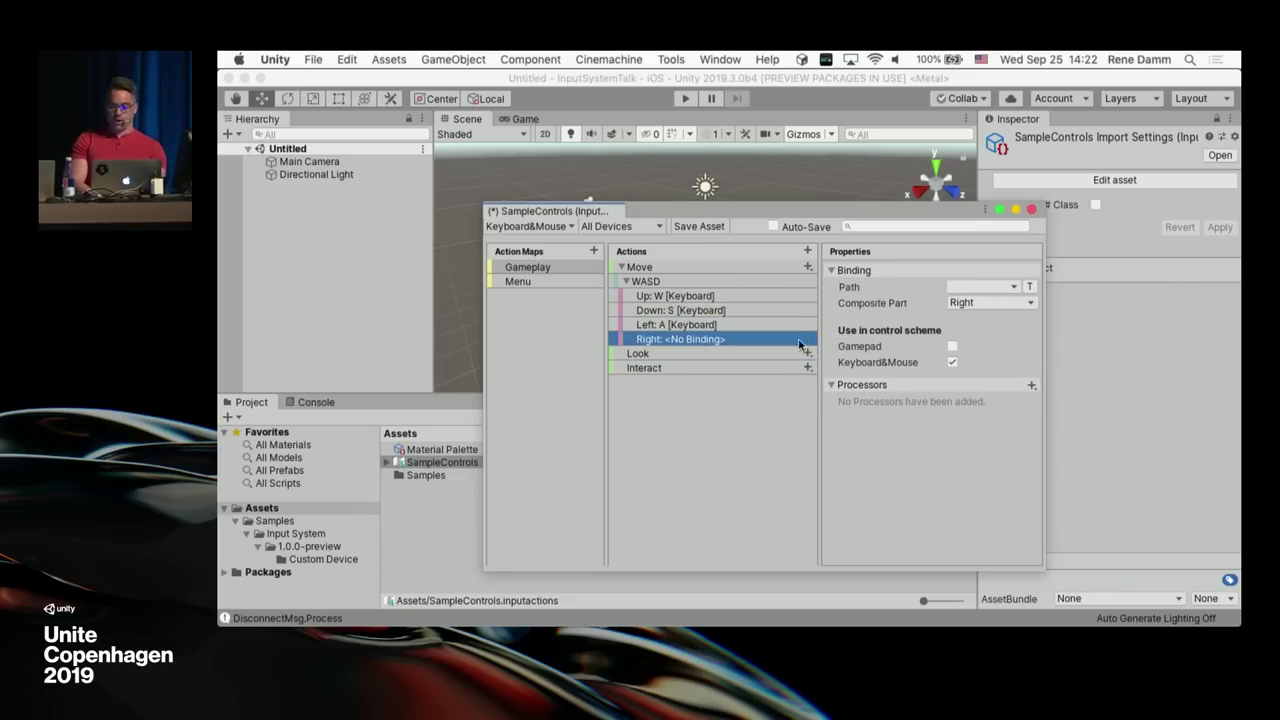
{"action": "left_click", "coordinate": [993, 290]}
{"action": "left_click", "coordinate": [975, 304]}
{"action": "key", "text": "d"}
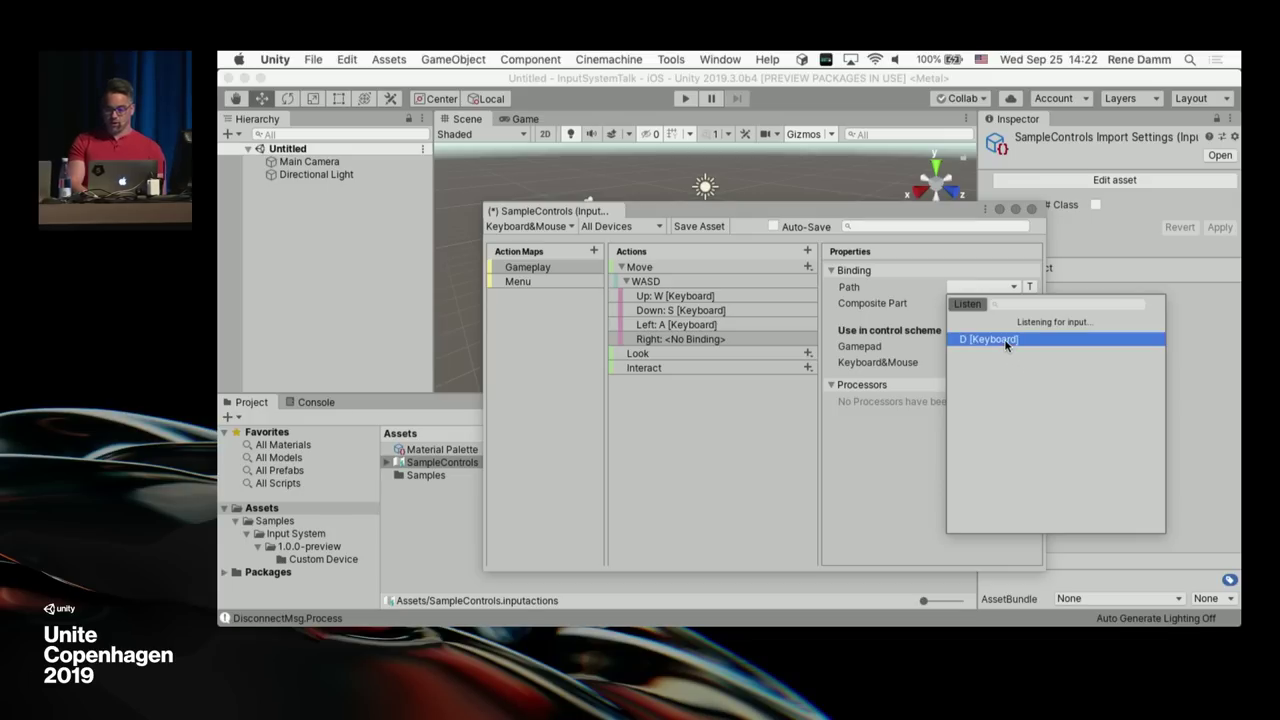
{"action": "left_click", "coordinate": [1006, 340]}
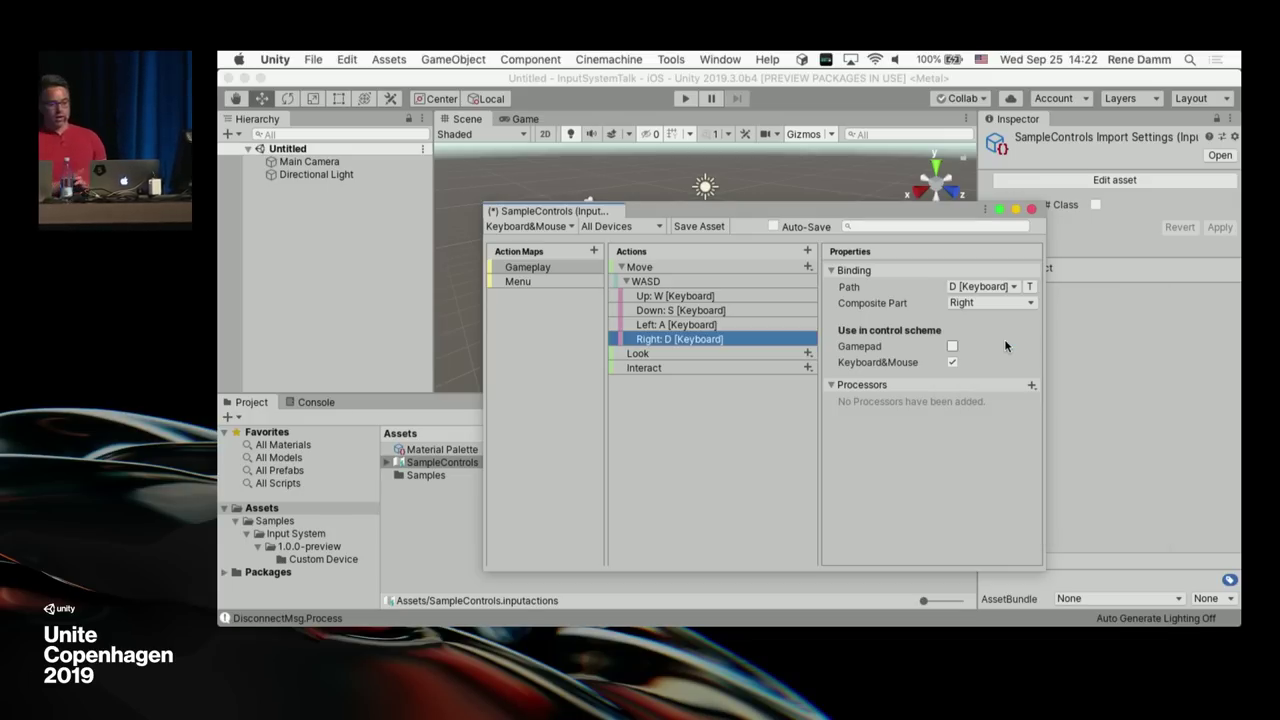
Step: Duplicate the Up: W binding and set the copy's path to Left Arrow [Keyboard]
{"action": "left_click", "coordinate": [667, 297]}
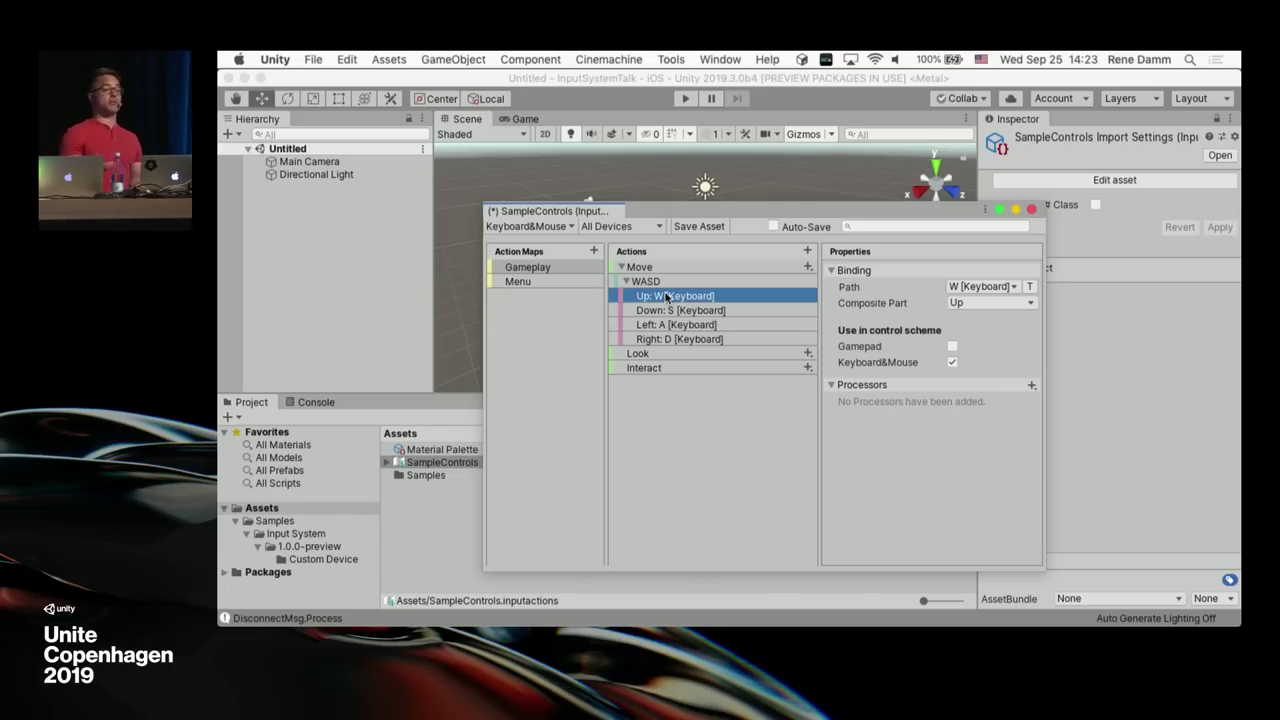
{"action": "left_click", "coordinate": [808, 267]}
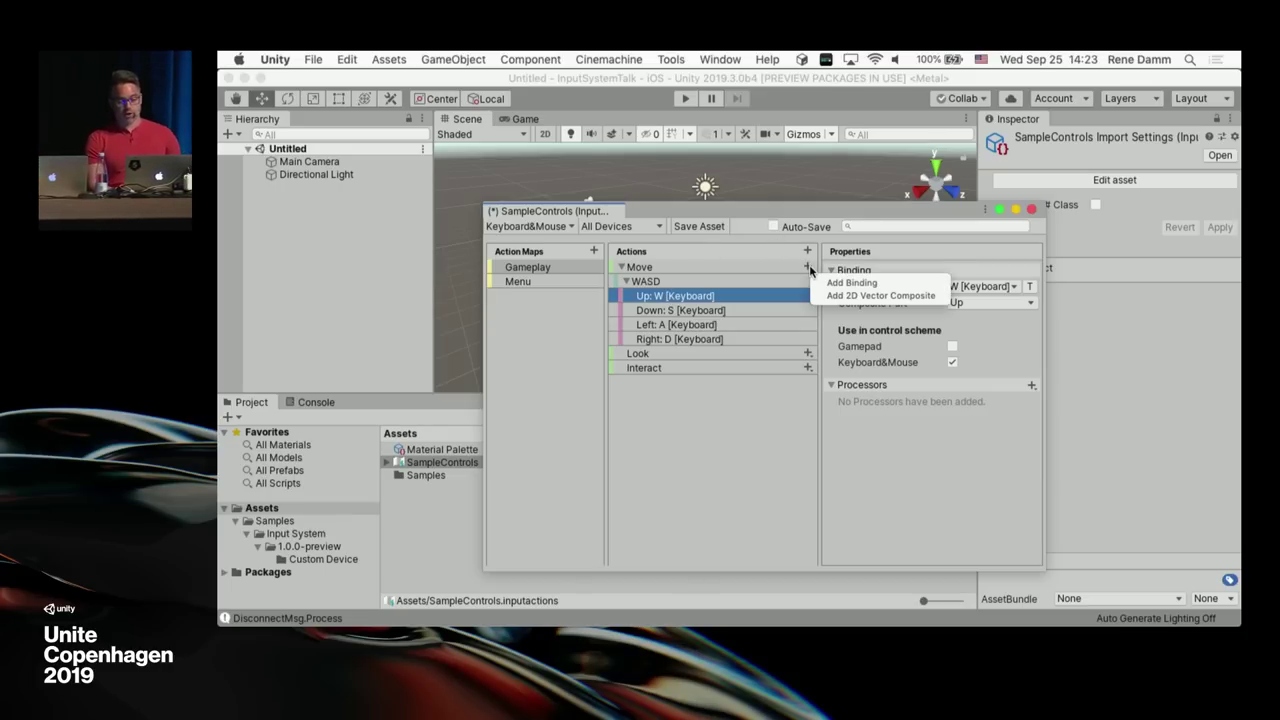
{"action": "left_click", "coordinate": [776, 500]}
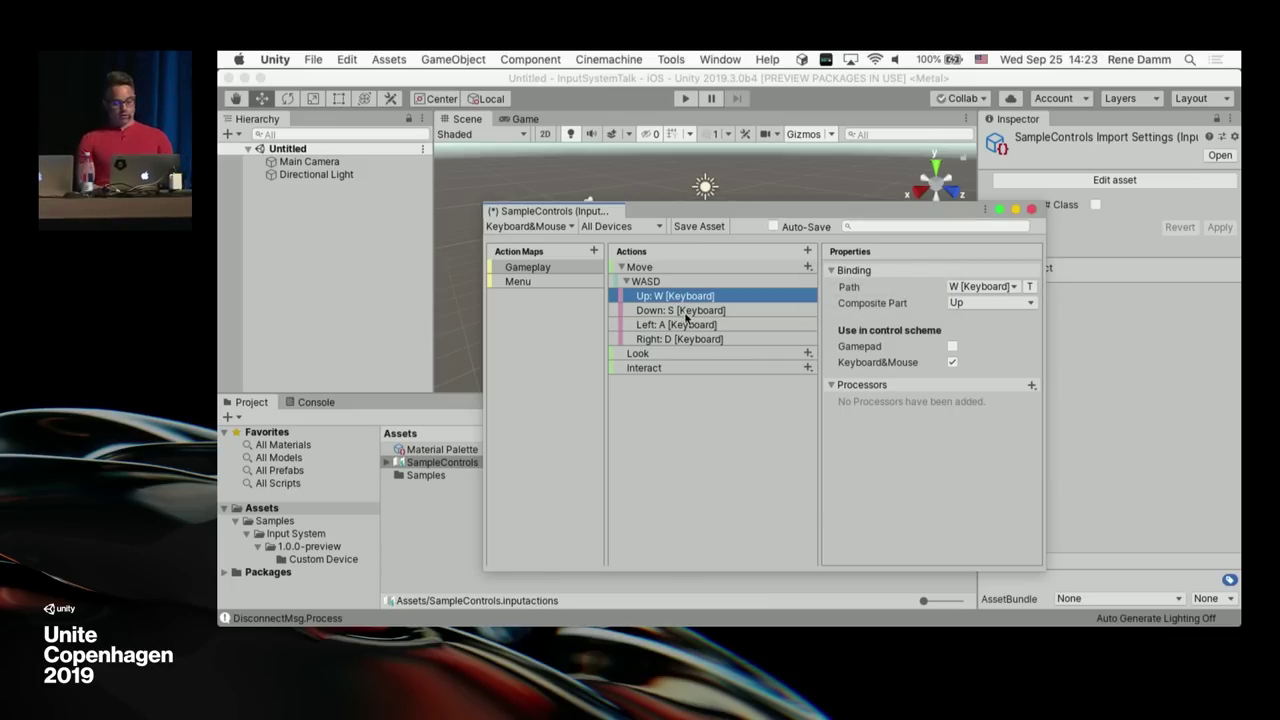
{"action": "key", "text": "super+d"}
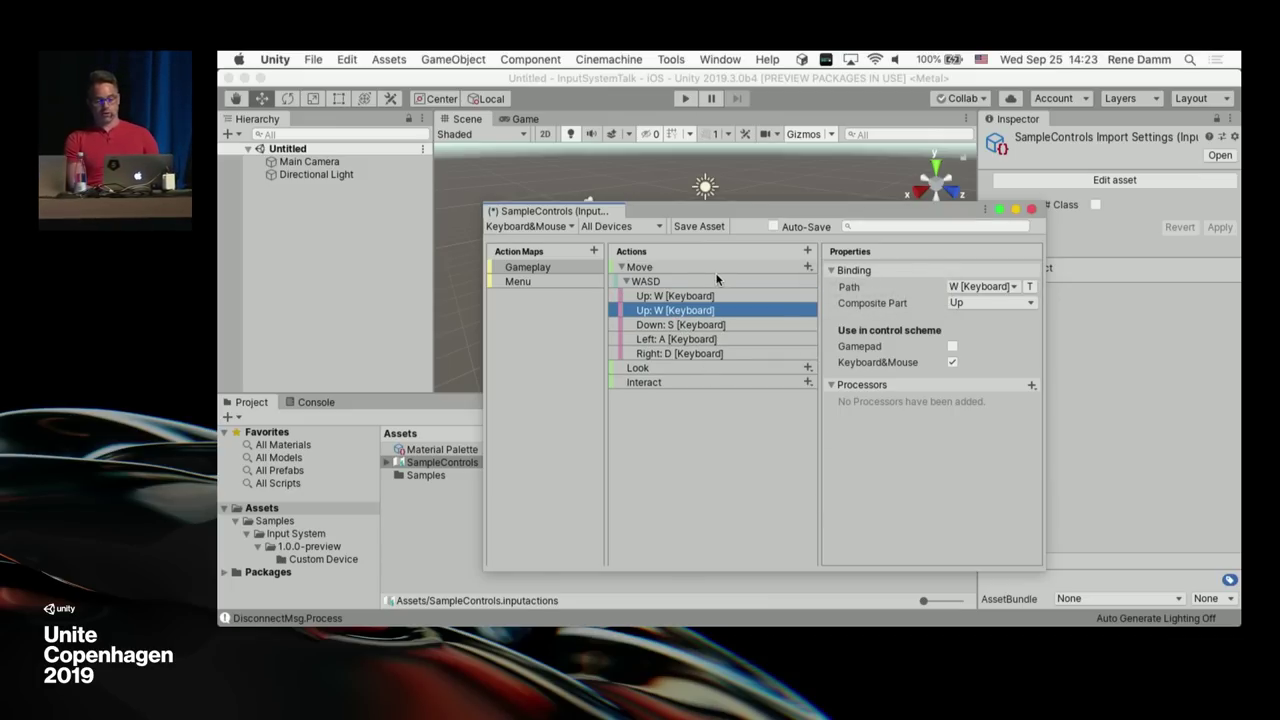
{"action": "left_click", "coordinate": [969, 291]}
{"action": "type", "text": "left"}
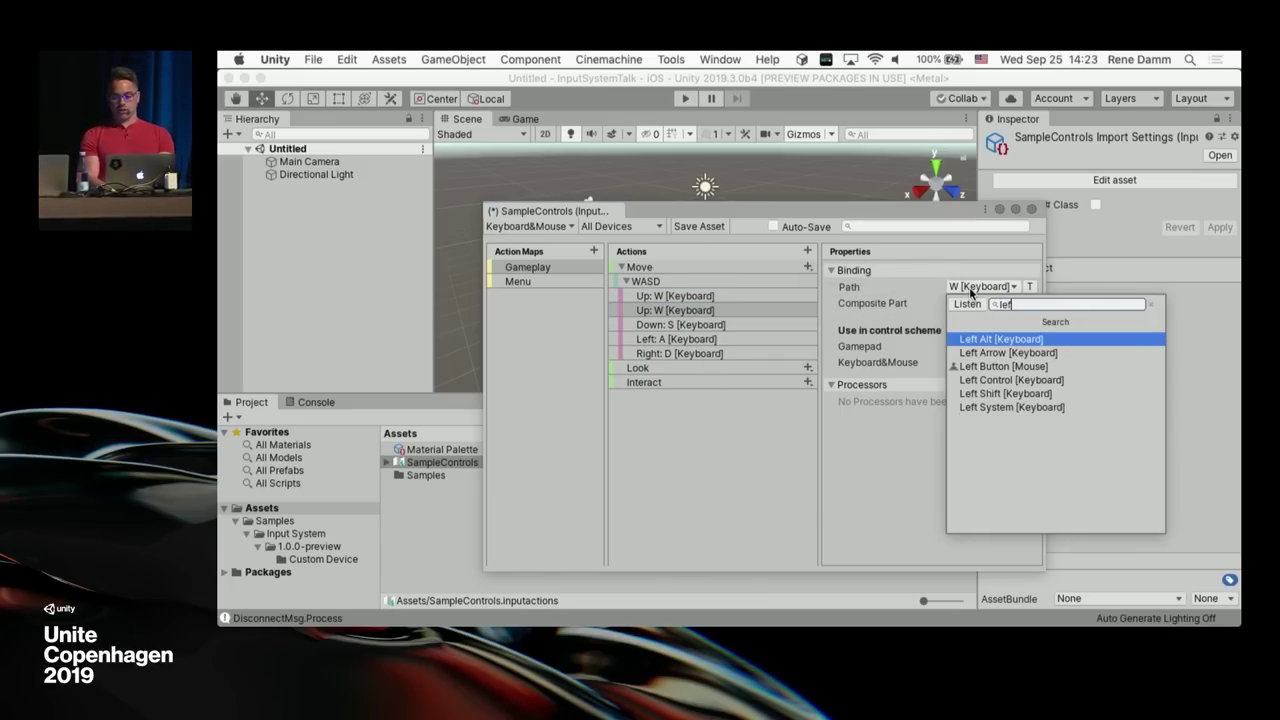
{"action": "left_click", "coordinate": [1005, 353]}
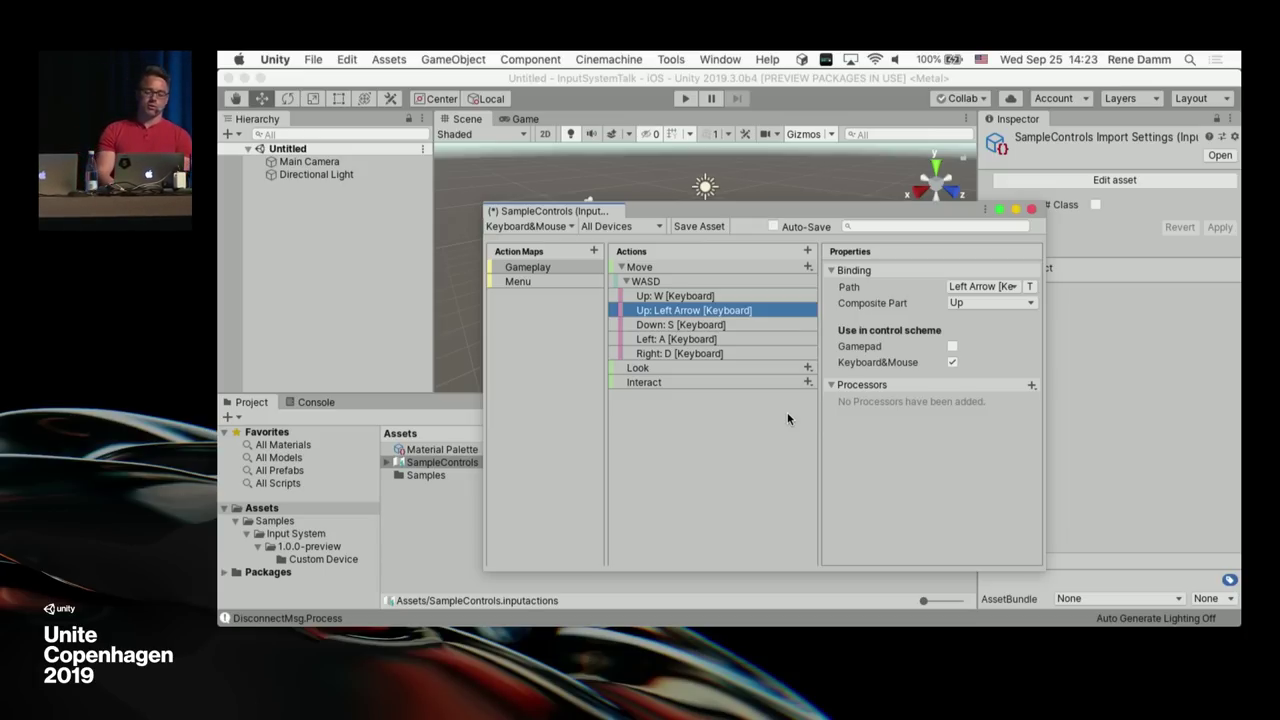
{"action": "left_click", "coordinate": [715, 369]}
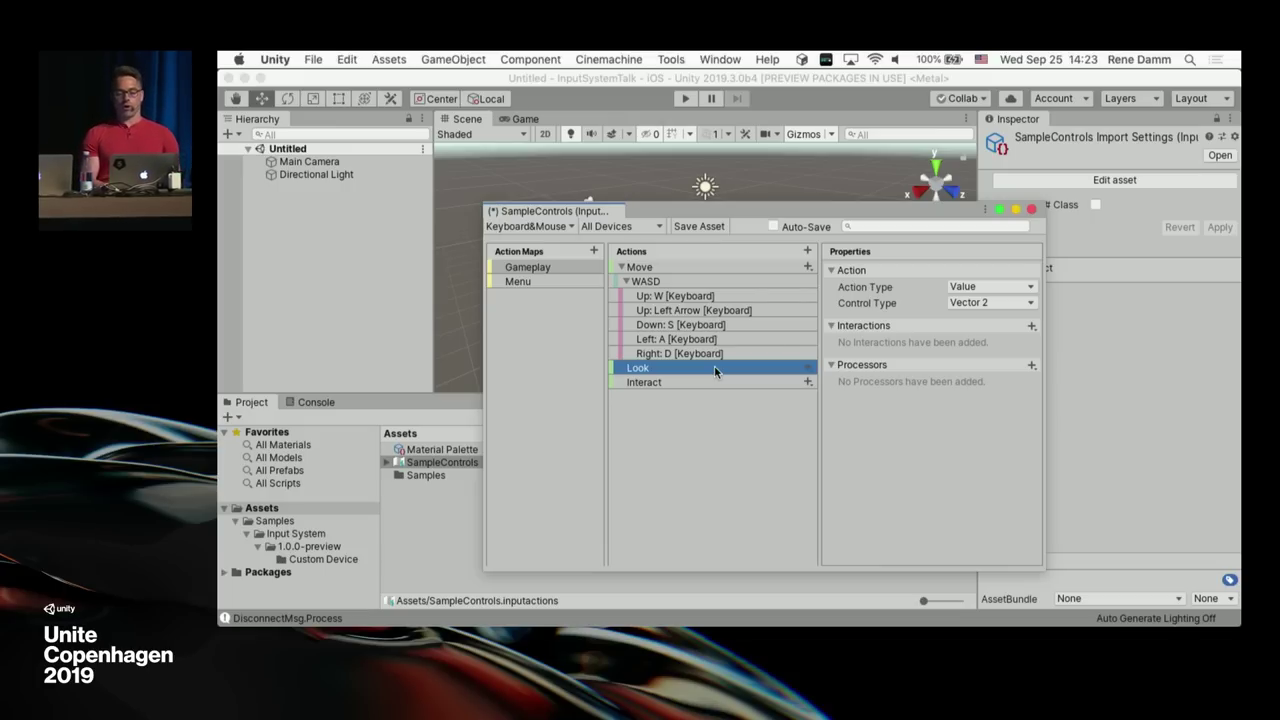
Step: Add a binding under Look and set it to Delta [Mouse]
{"action": "left_click", "coordinate": [808, 368]}
{"action": "left_click", "coordinate": [850, 383]}
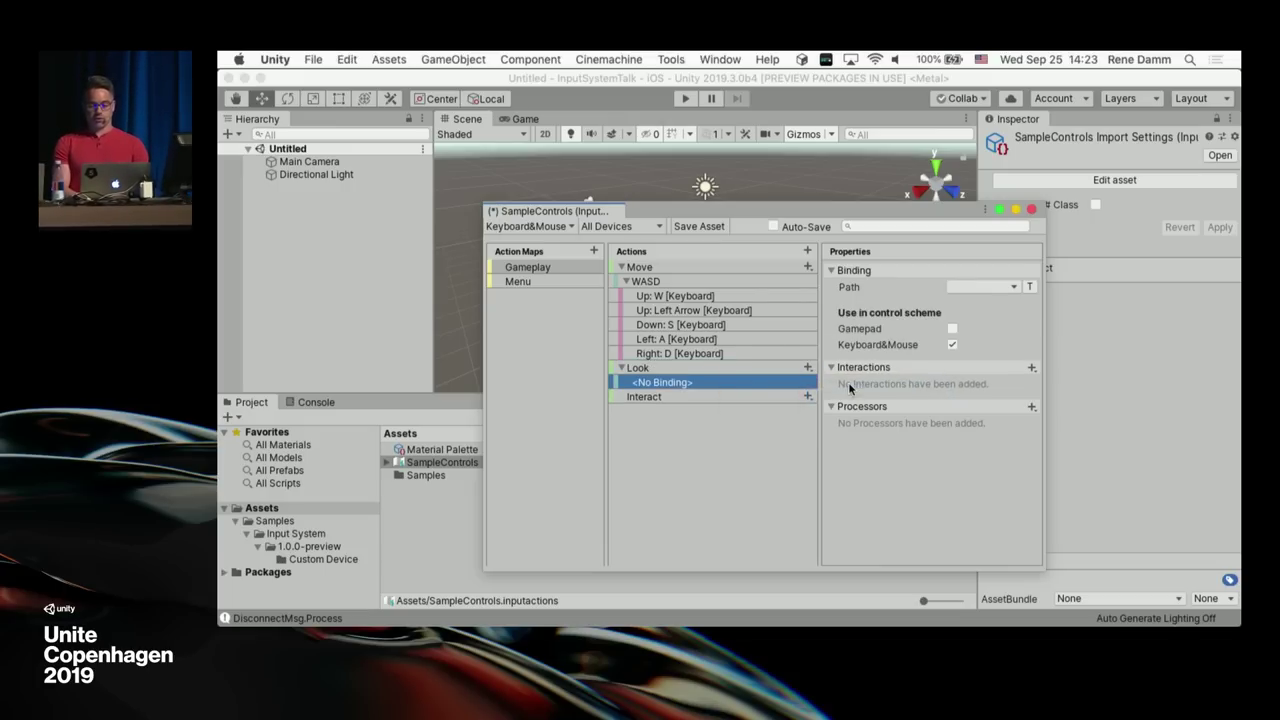
{"action": "left_click", "coordinate": [995, 287]}
{"action": "left_click", "coordinate": [985, 357]}
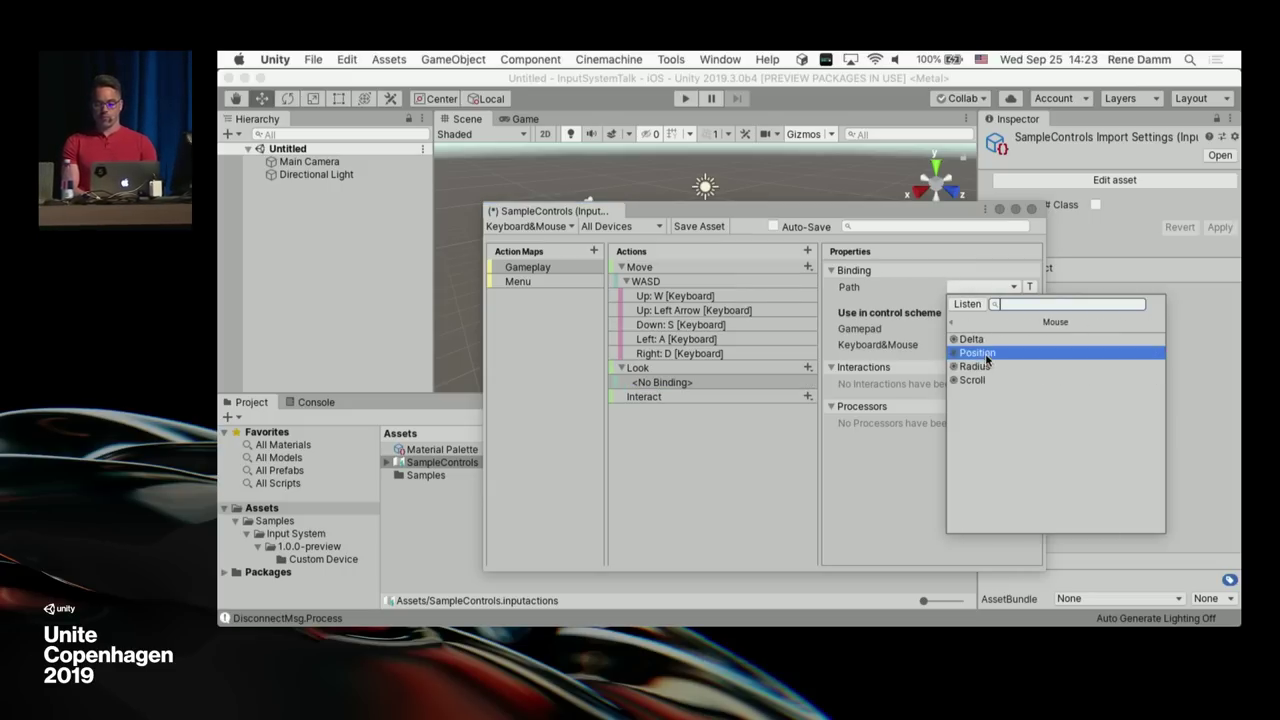
{"action": "left_click", "coordinate": [988, 340]}
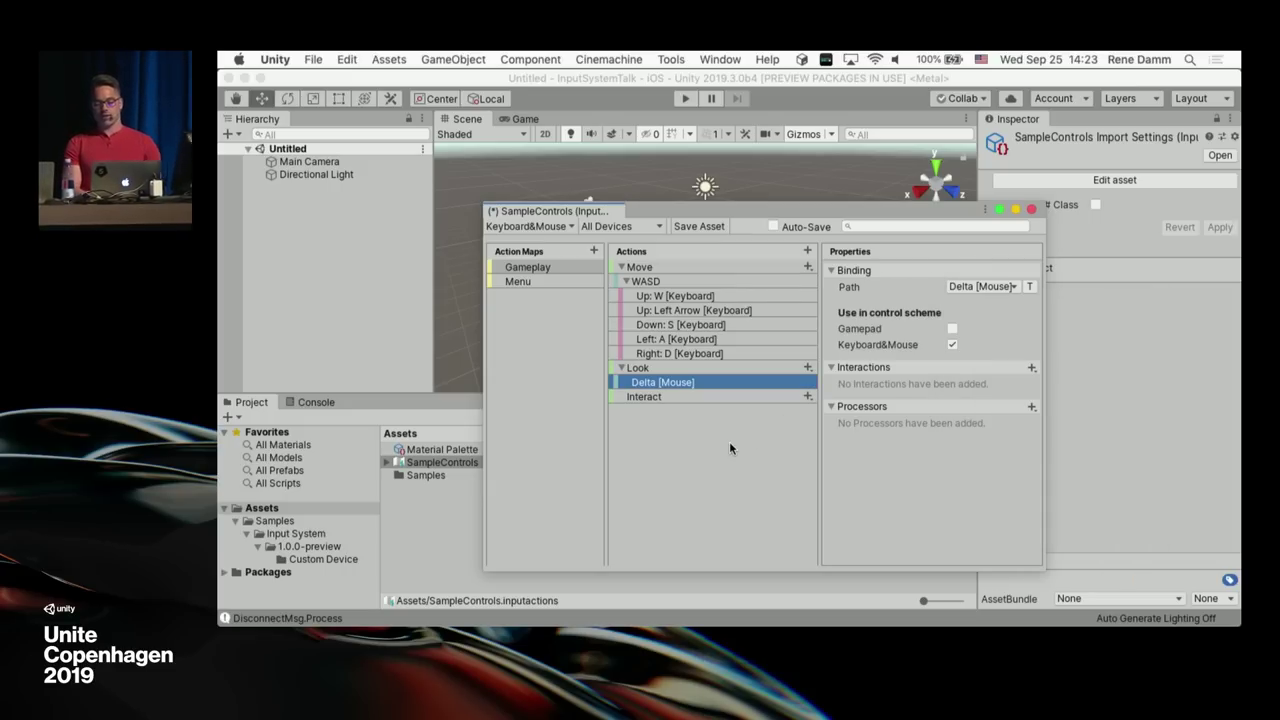
Step: Add a binding under Interact and set it to E [Keyboard] via Listen
{"action": "left_click", "coordinate": [660, 396]}
{"action": "left_click", "coordinate": [808, 397]}
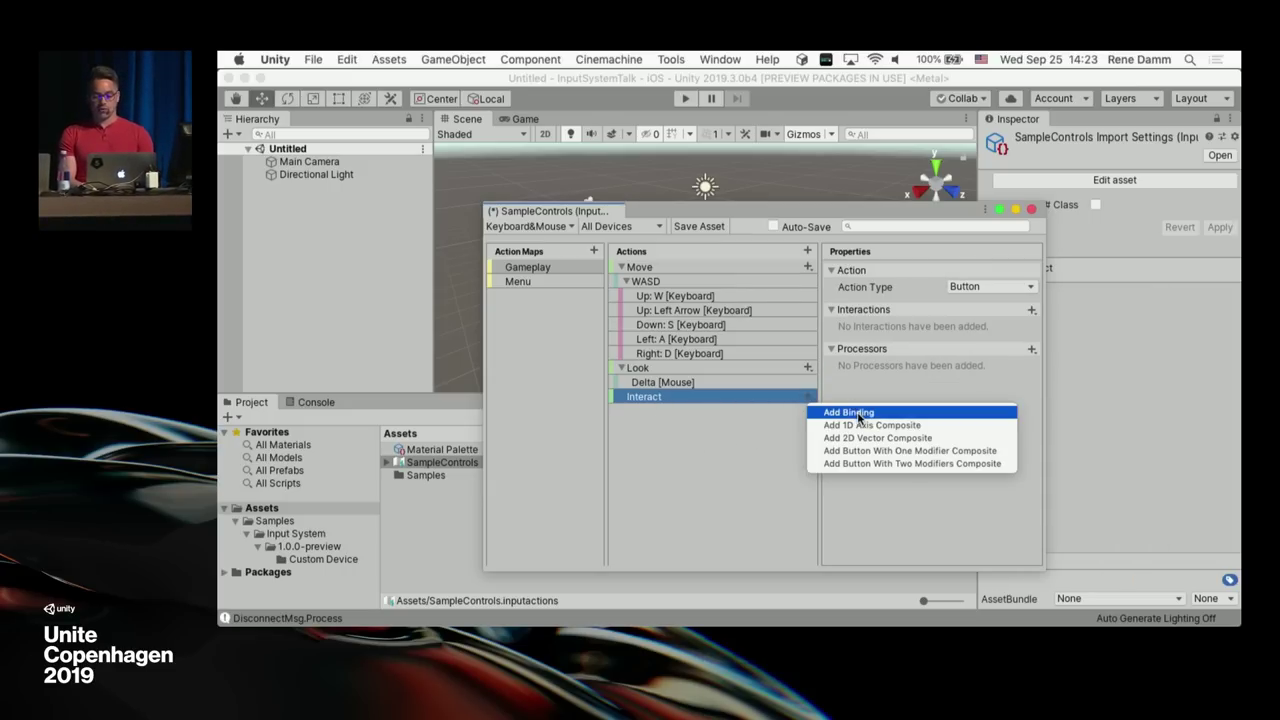
{"action": "left_click", "coordinate": [848, 412]}
{"action": "left_click", "coordinate": [969, 289]}
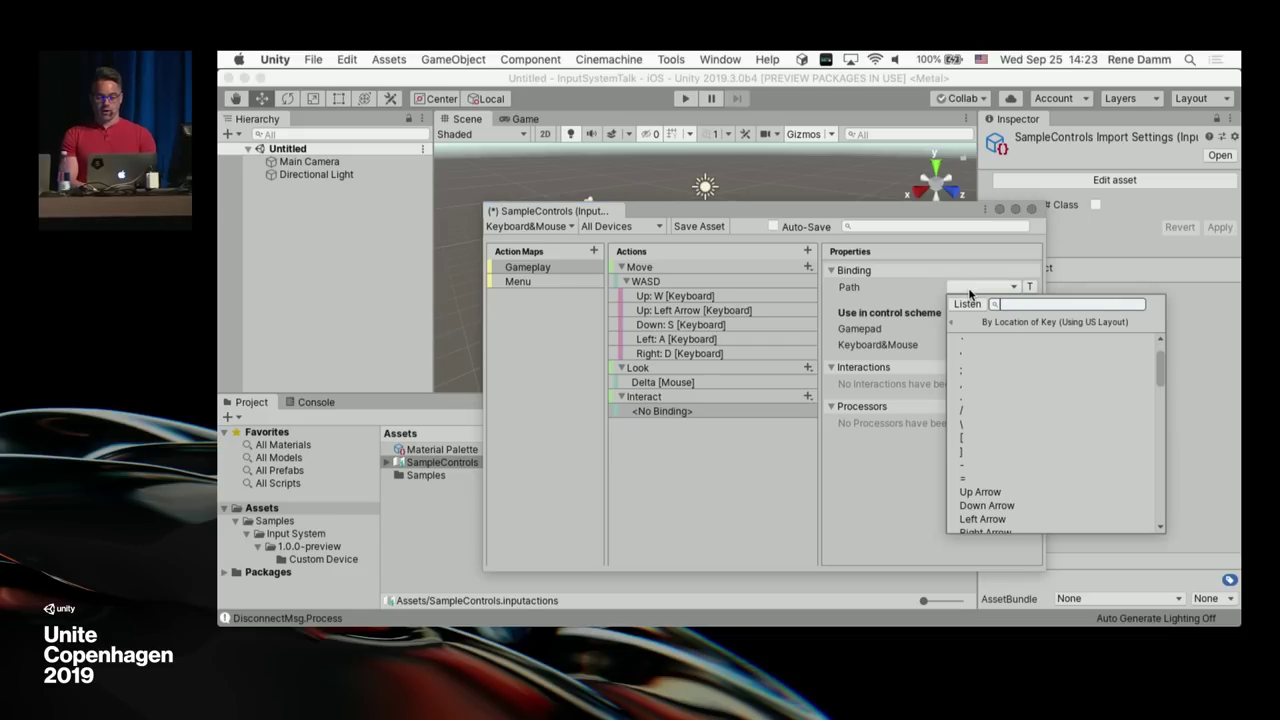
{"action": "left_click", "coordinate": [966, 303]}
{"action": "key", "text": "e"}
{"action": "left_click", "coordinate": [968, 342]}
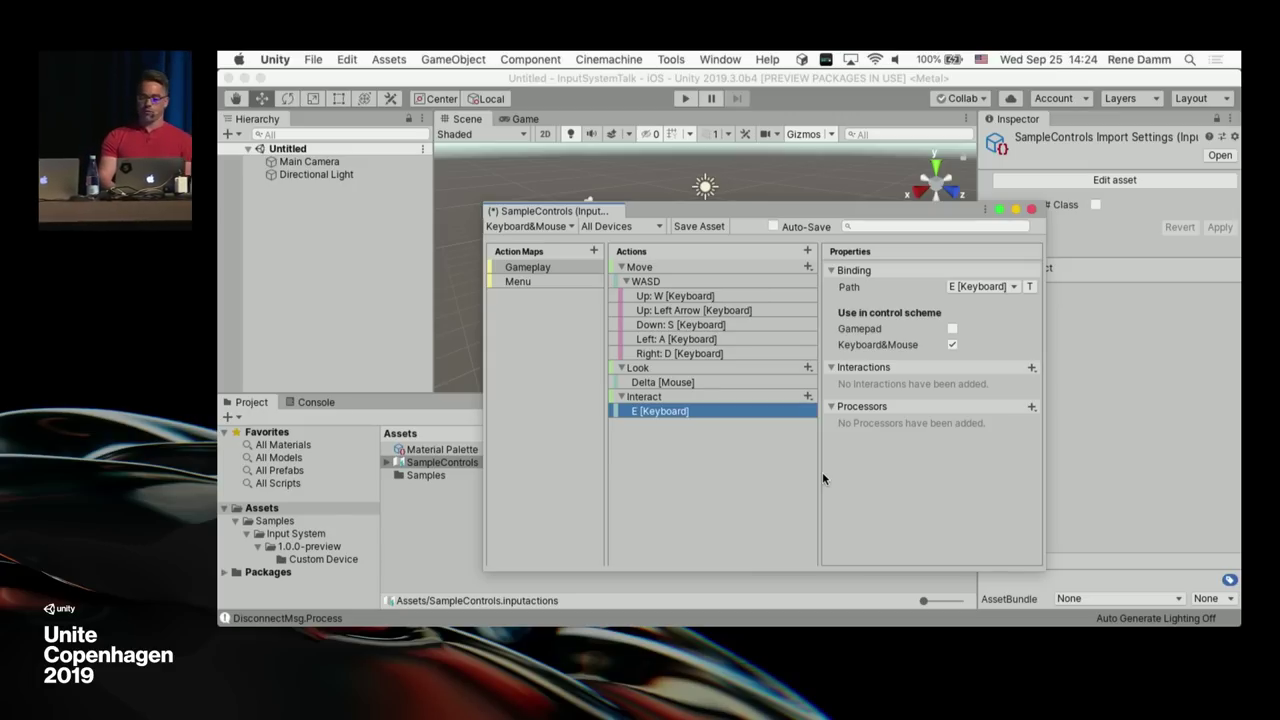
Step: Add a Hold interaction to the Interact action
{"action": "left_click", "coordinate": [1032, 368]}
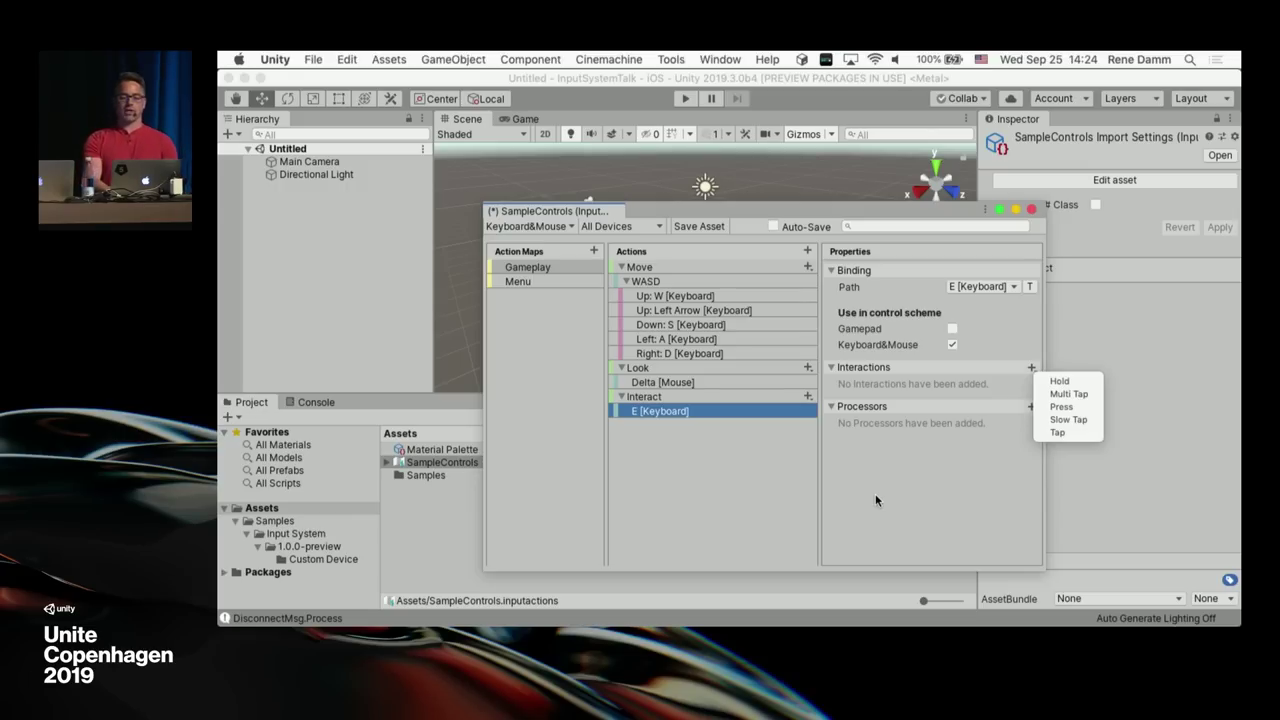
{"action": "left_click", "coordinate": [643, 398]}
{"action": "left_click", "coordinate": [643, 398]}
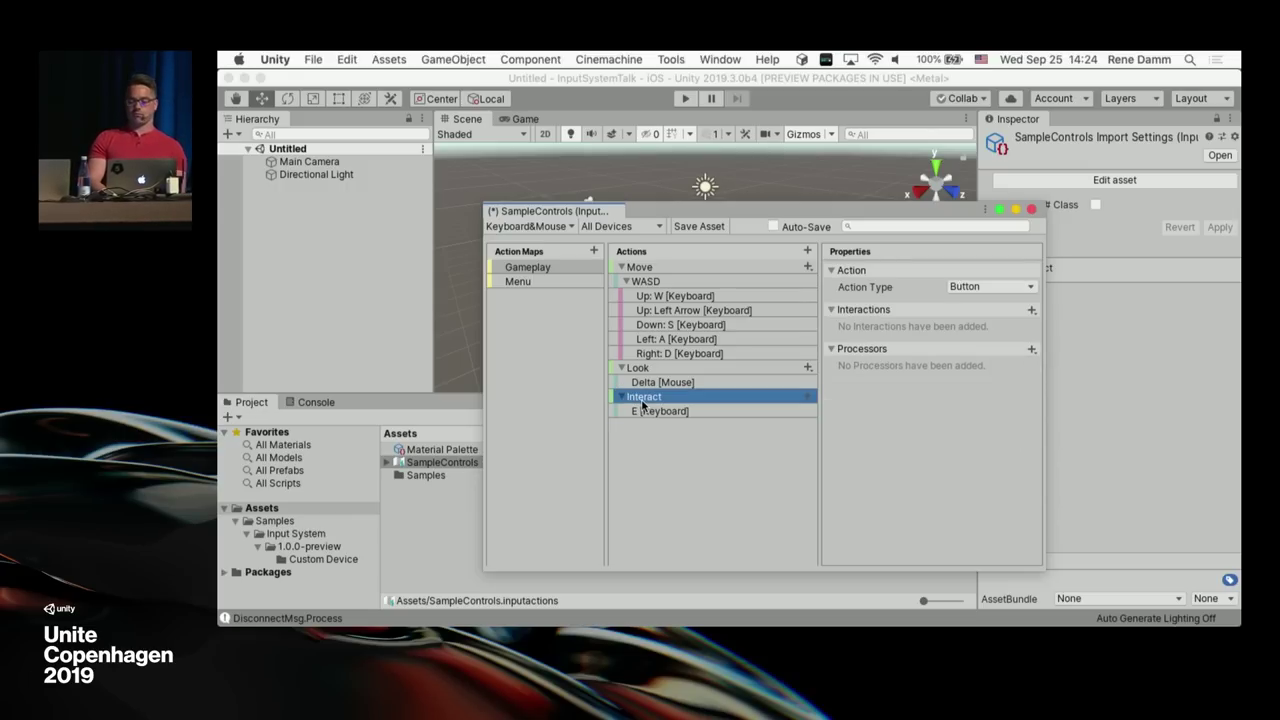
{"action": "left_click", "coordinate": [1031, 311]}
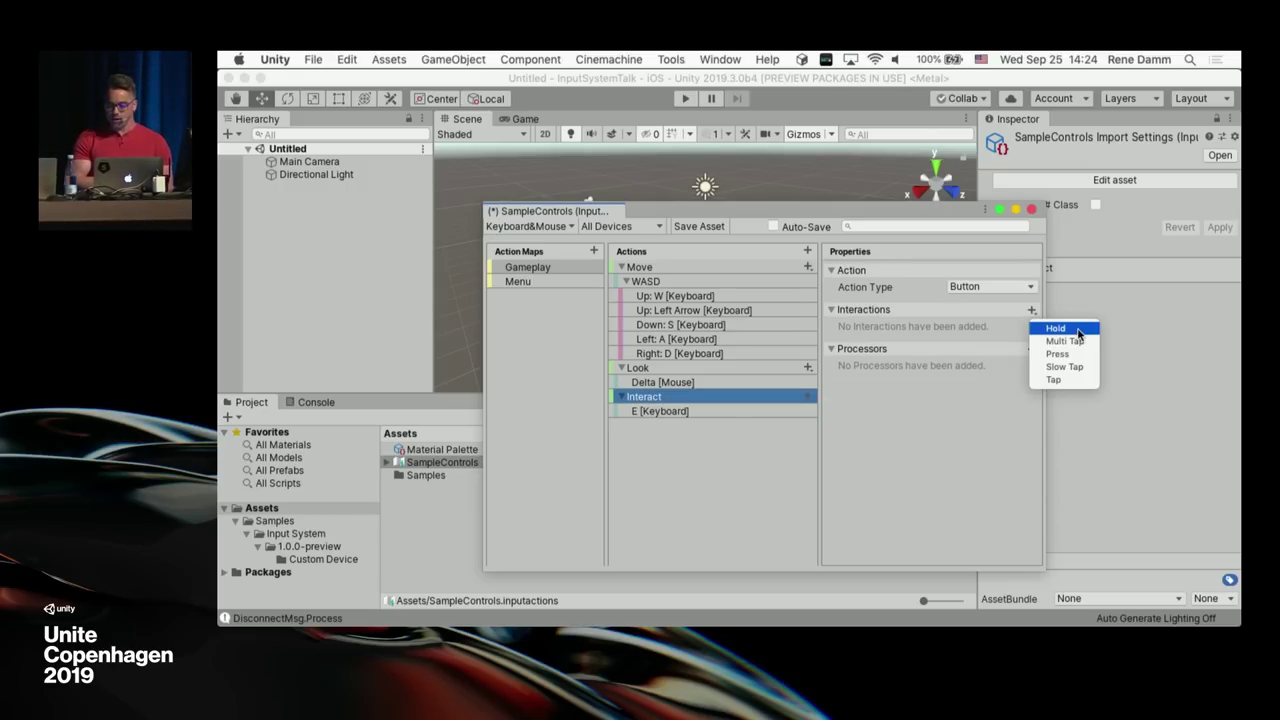
{"action": "left_click", "coordinate": [1056, 328]}
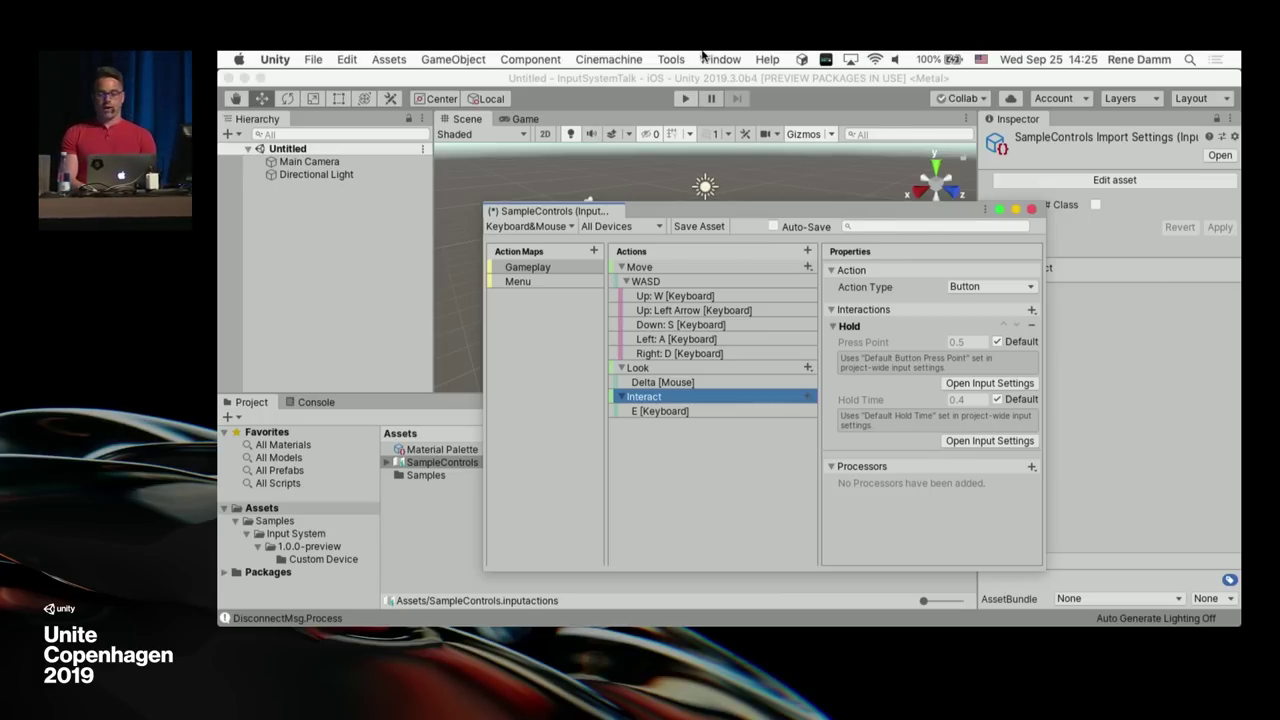
Step: Open the Package Manager on Input System and scroll through its samples
{"action": "left_click", "coordinate": [719, 59]}
{"action": "left_click", "coordinate": [758, 174]}
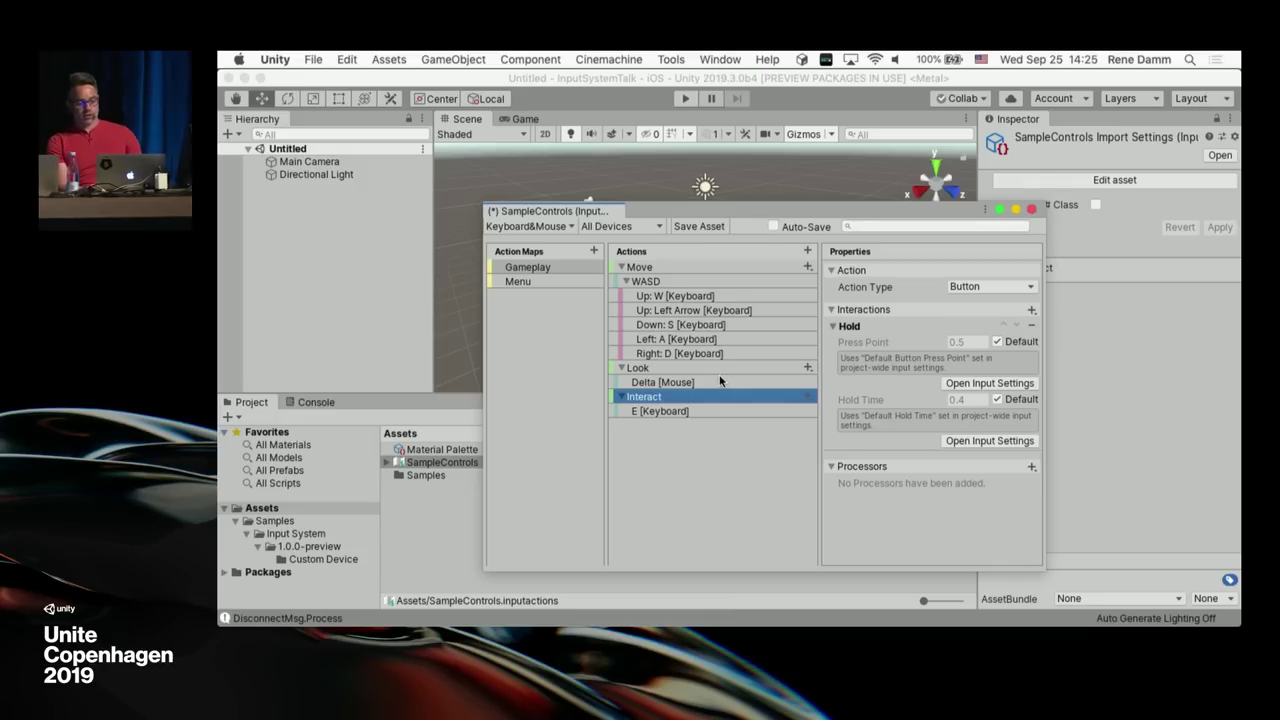
{"action": "scroll", "coordinate": [782, 447], "scroll_direction": "down", "scroll_amount": 3}
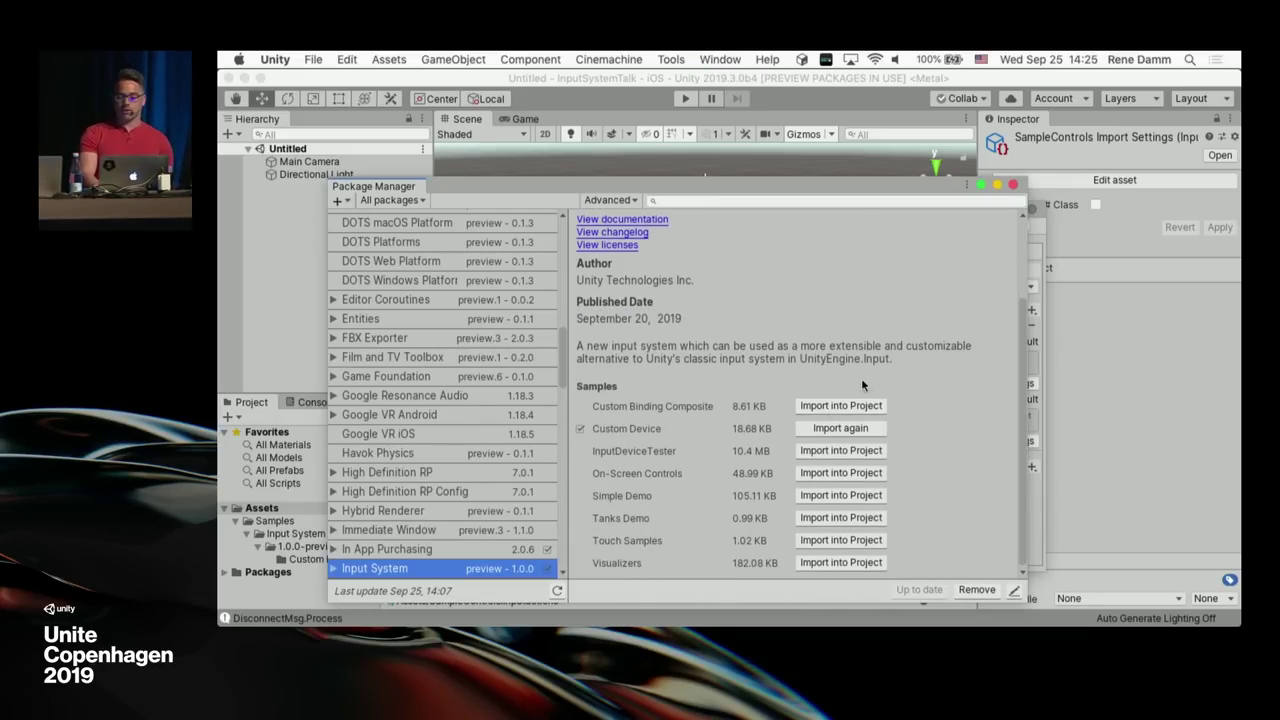
Step: Close the Package Manager and add an empty binding under Interact, leaving its path unset
{"action": "left_click", "coordinate": [1013, 184]}
{"action": "left_click", "coordinate": [650, 412]}
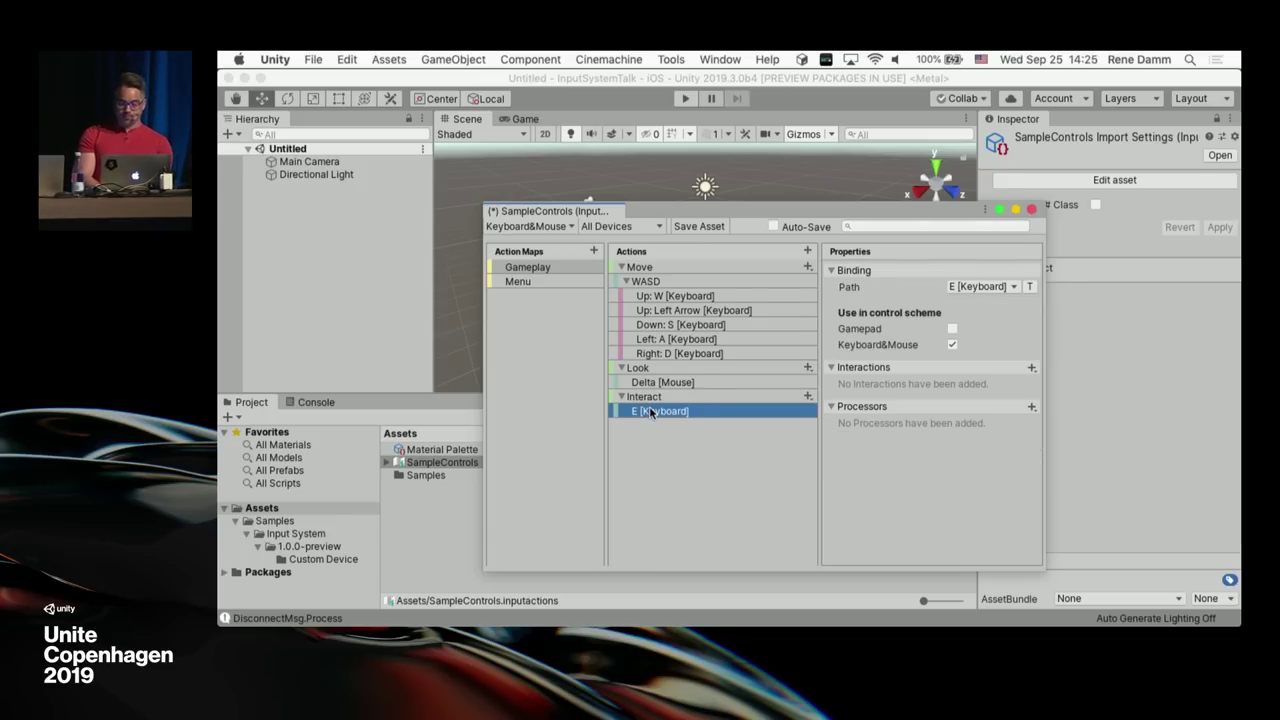
{"action": "left_click", "coordinate": [808, 397]}
{"action": "left_click", "coordinate": [835, 411]}
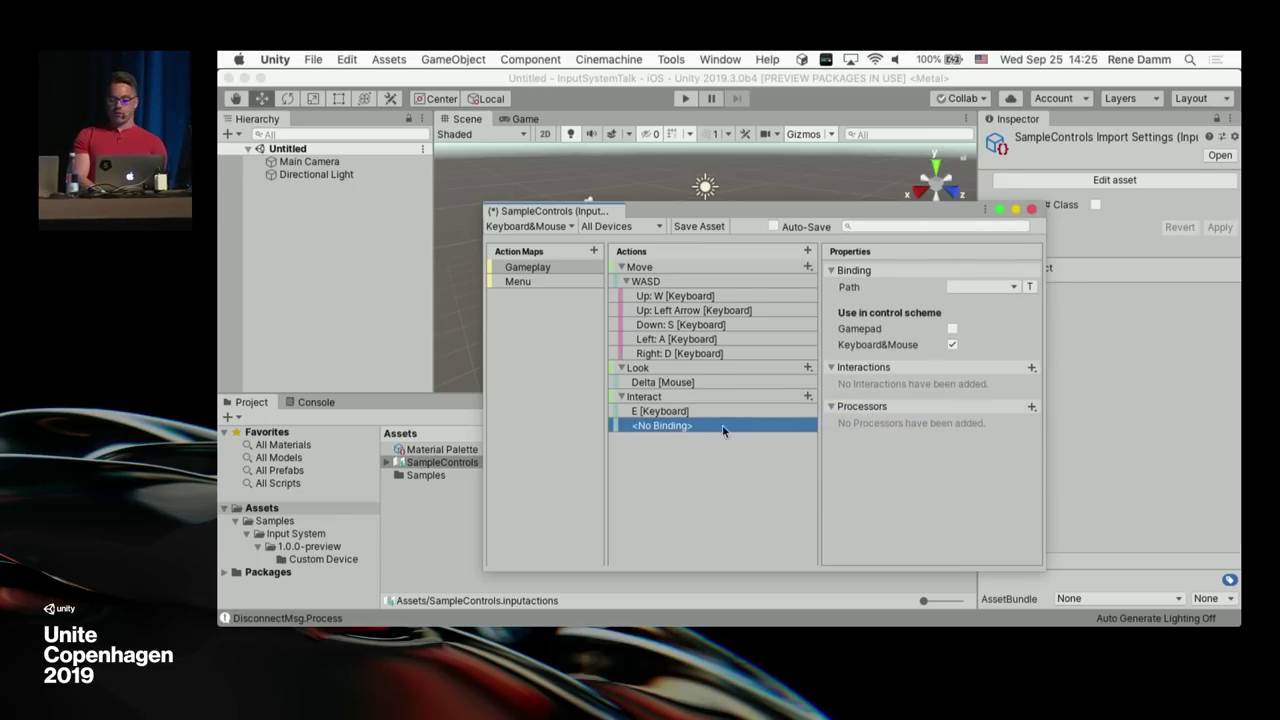
{"action": "left_click", "coordinate": [1006, 285]}
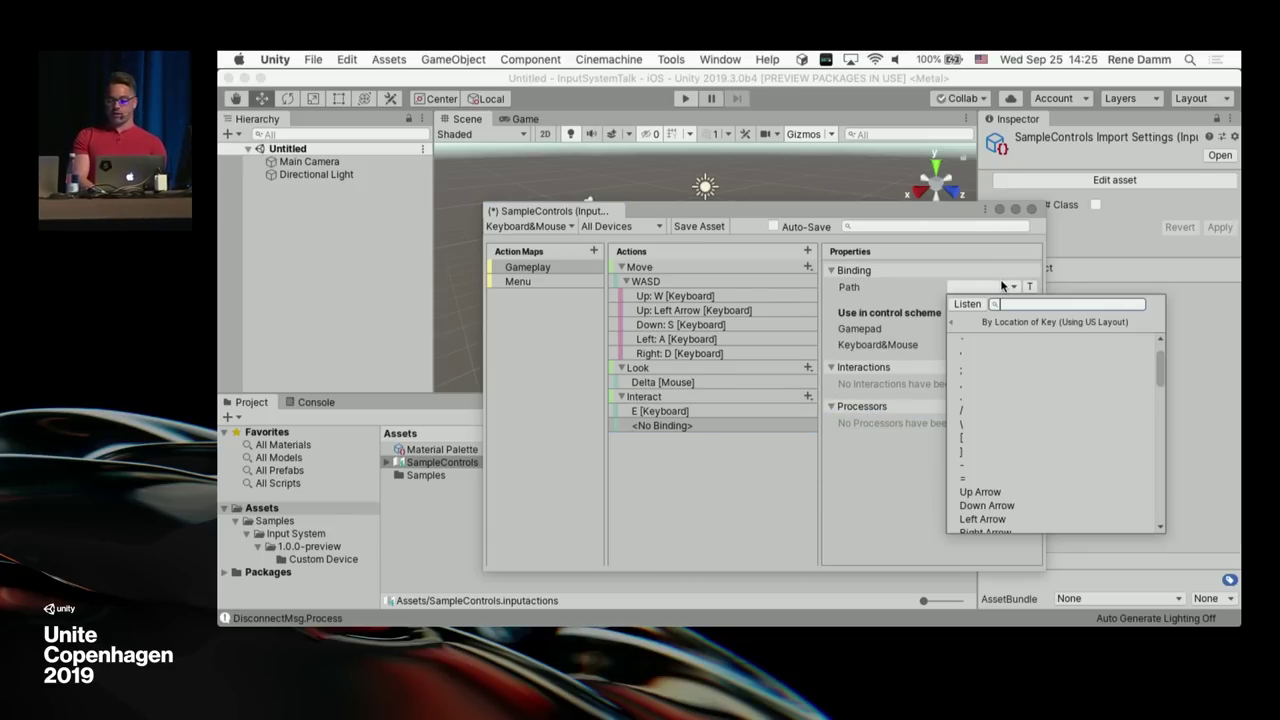
{"action": "left_click", "coordinate": [953, 328]}
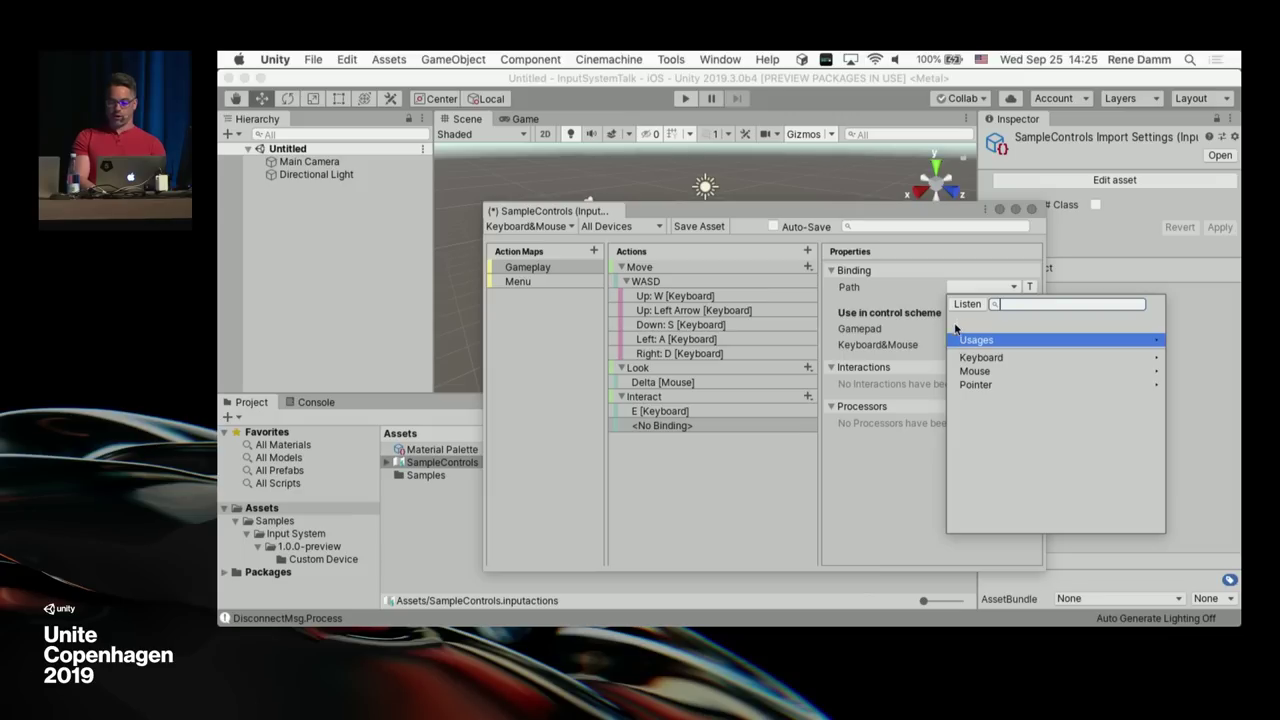
{"action": "left_click", "coordinate": [677, 514]}
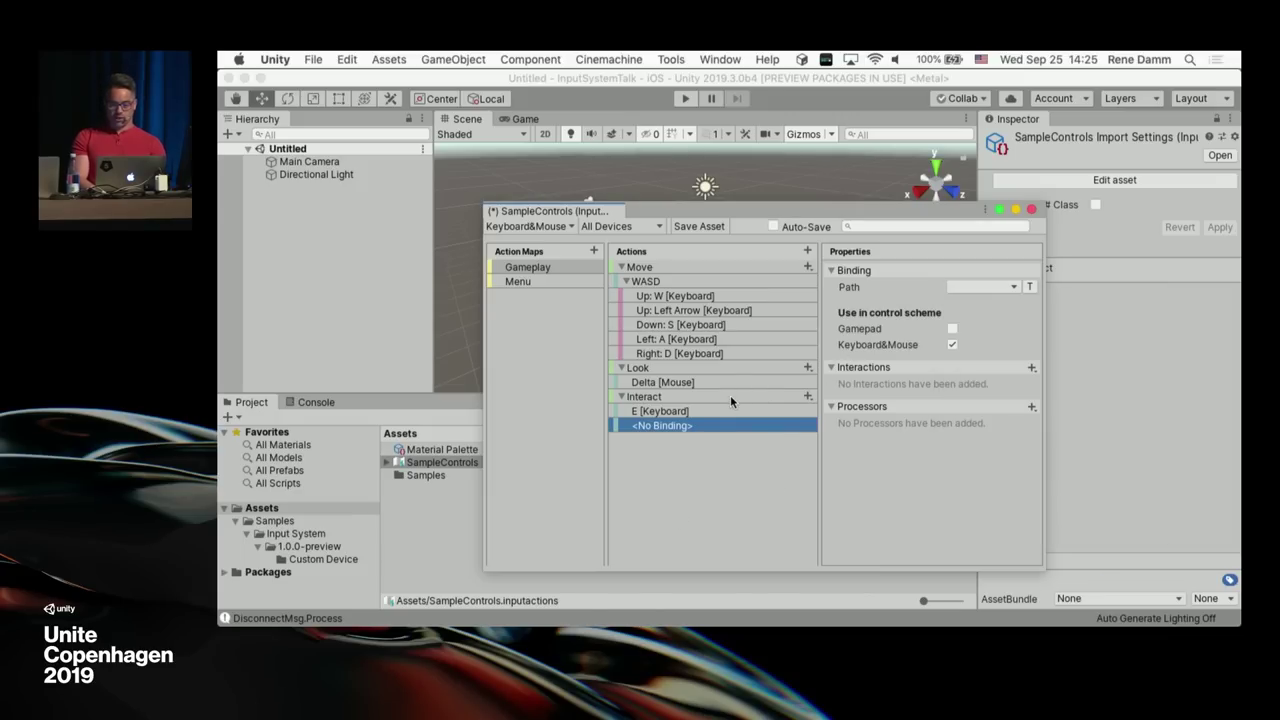
Step: Add an empty binding under Look without choosing a control
{"action": "left_click", "coordinate": [736, 368]}
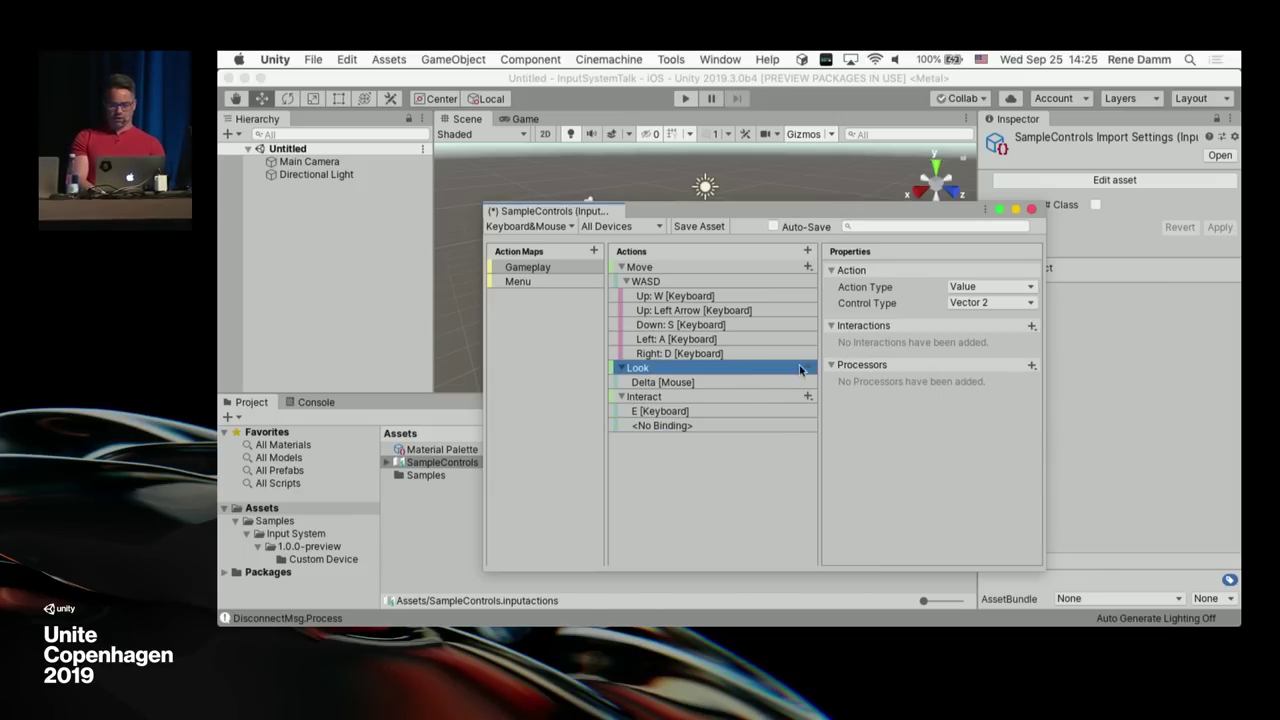
{"action": "left_click", "coordinate": [808, 367]}
{"action": "left_click", "coordinate": [826, 381]}
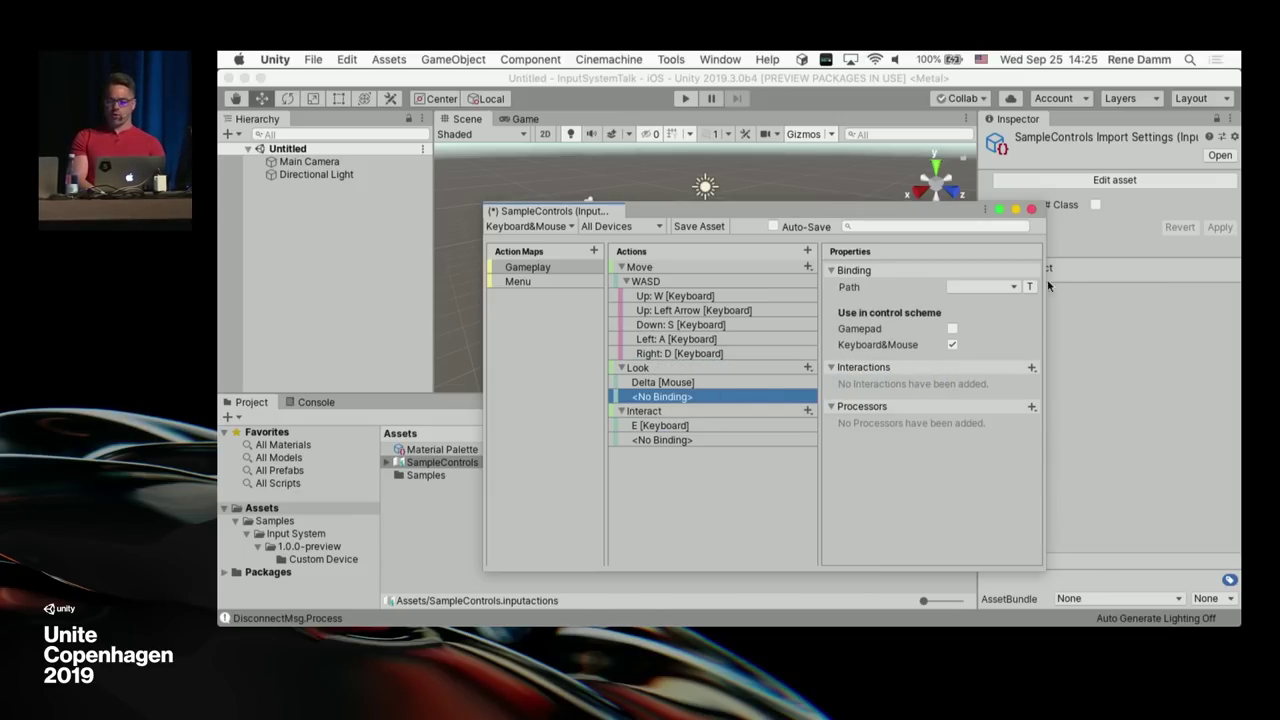
{"action": "left_click", "coordinate": [962, 289]}
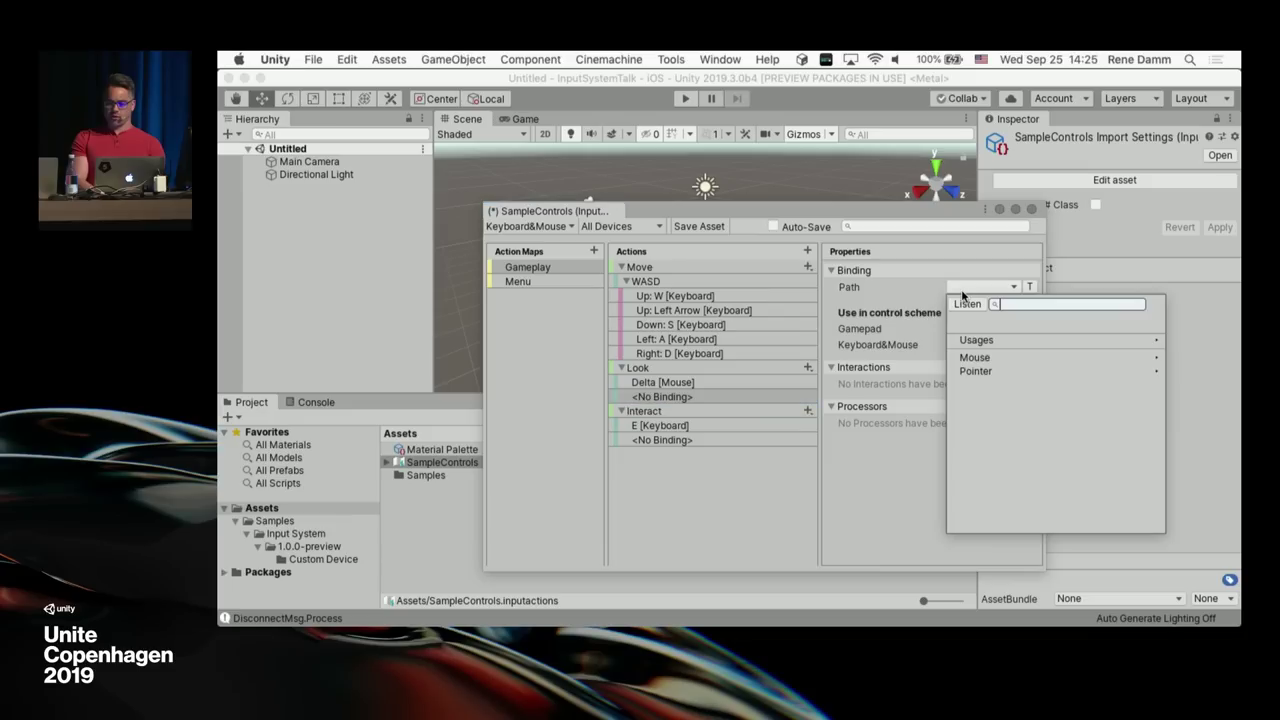
{"action": "left_click", "coordinate": [878, 489]}
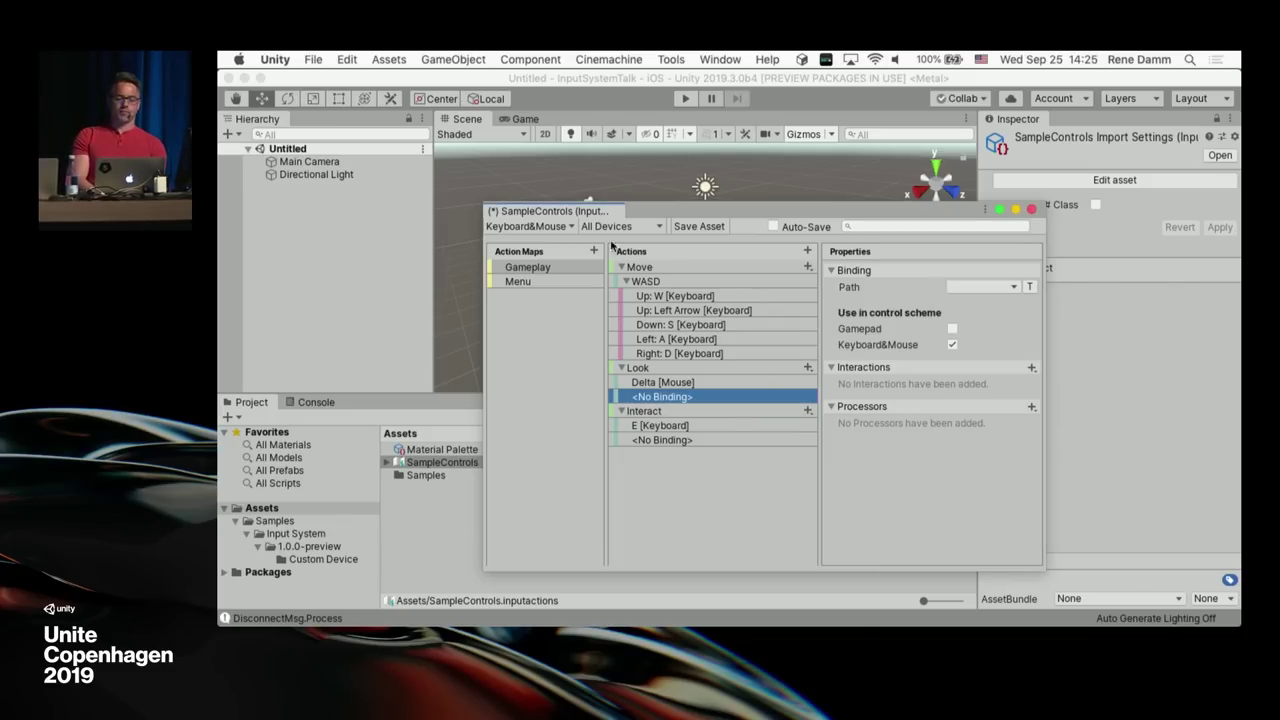
Step: Switch the scheme filter from Gamepad to All Control Schemes, then browse the Custom Device controls
{"action": "left_click", "coordinate": [543, 227]}
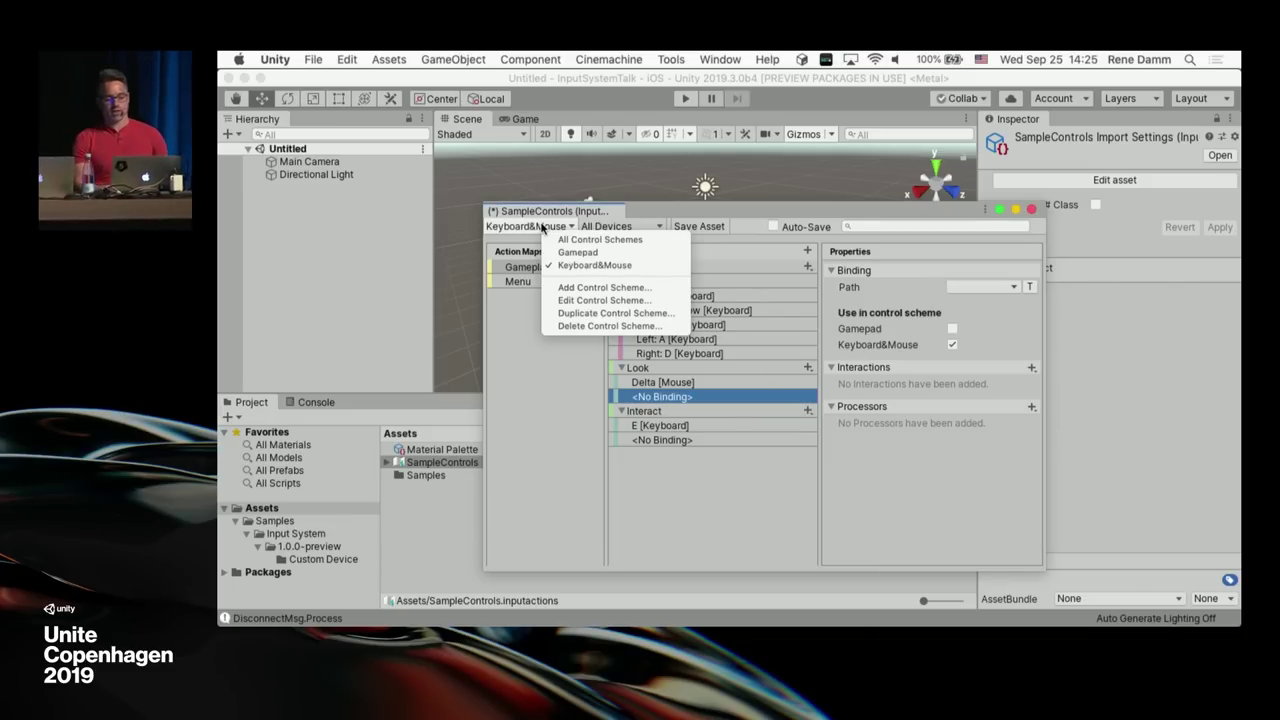
{"action": "left_click", "coordinate": [584, 253]}
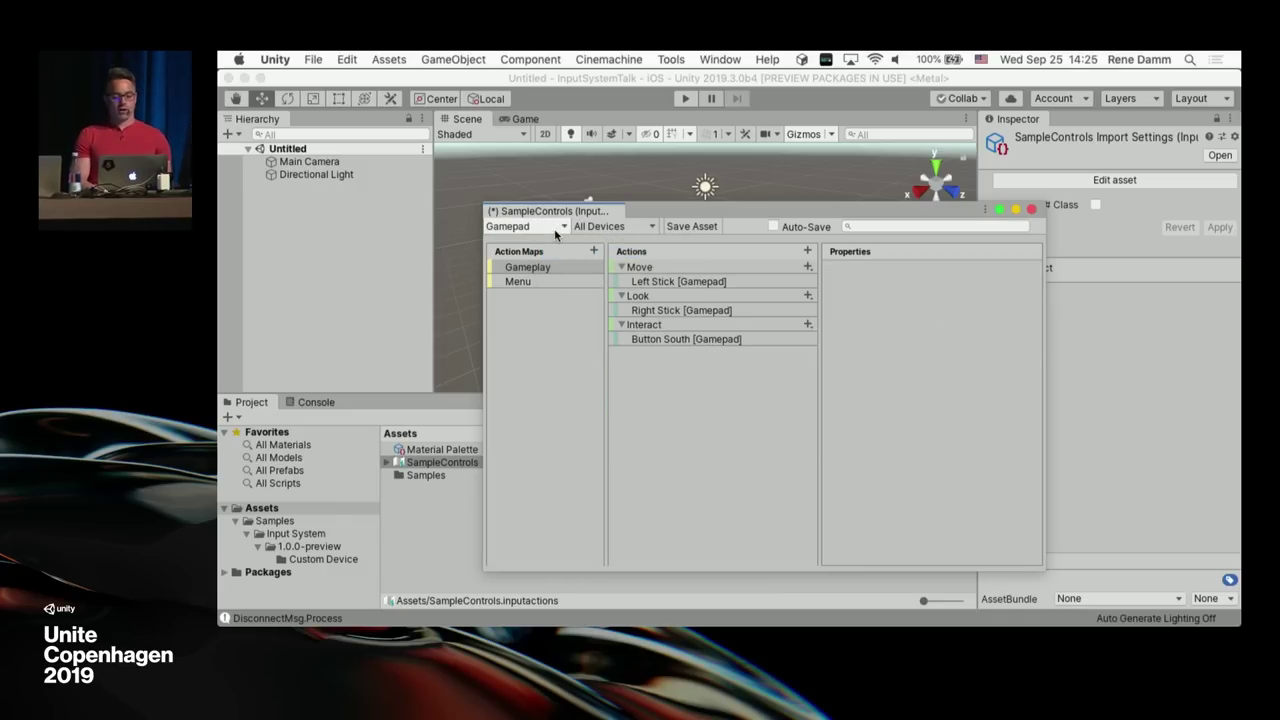
{"action": "left_click", "coordinate": [556, 227]}
{"action": "left_click", "coordinate": [590, 246]}
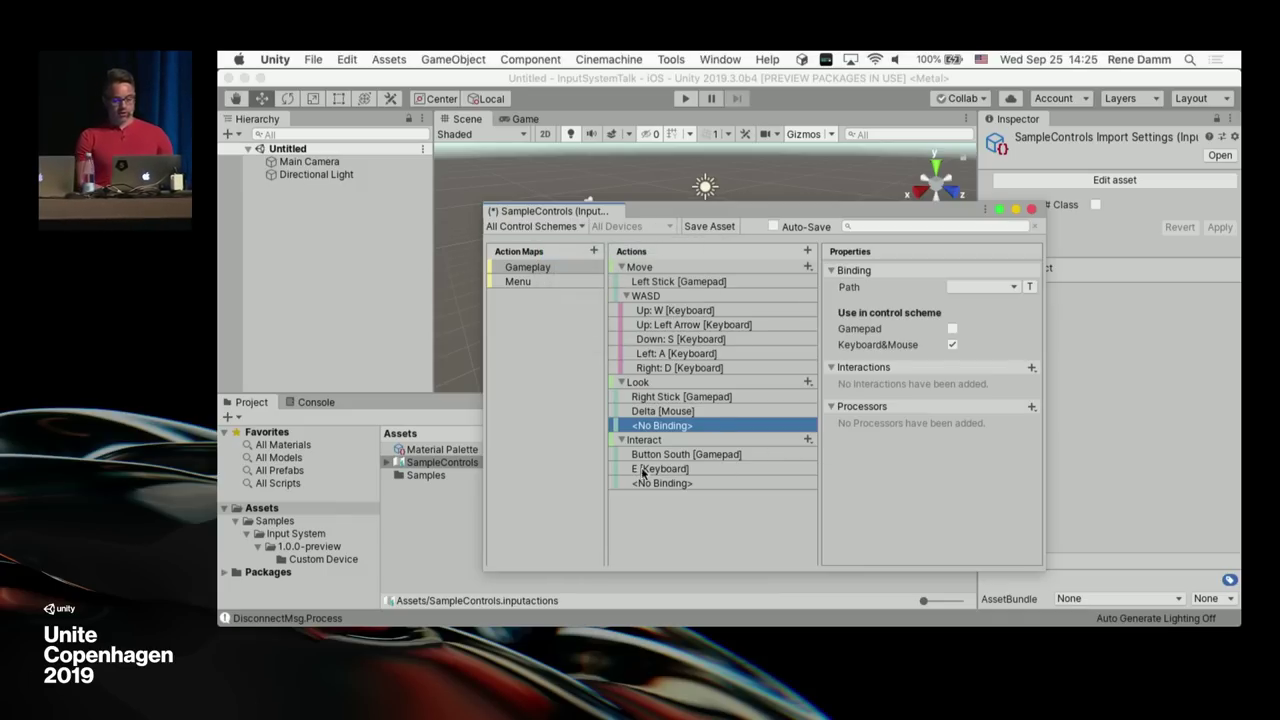
{"action": "left_click", "coordinate": [985, 286]}
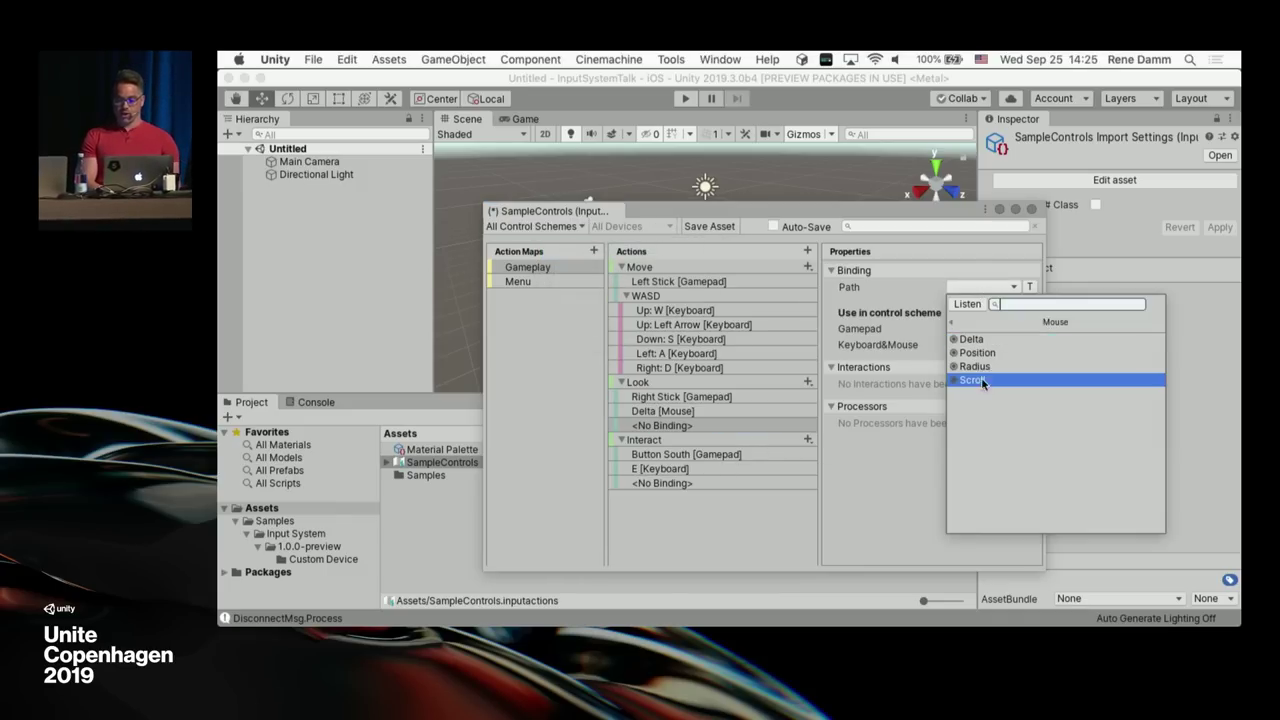
{"action": "left_click", "coordinate": [961, 316]}
{"action": "left_click", "coordinate": [992, 438]}
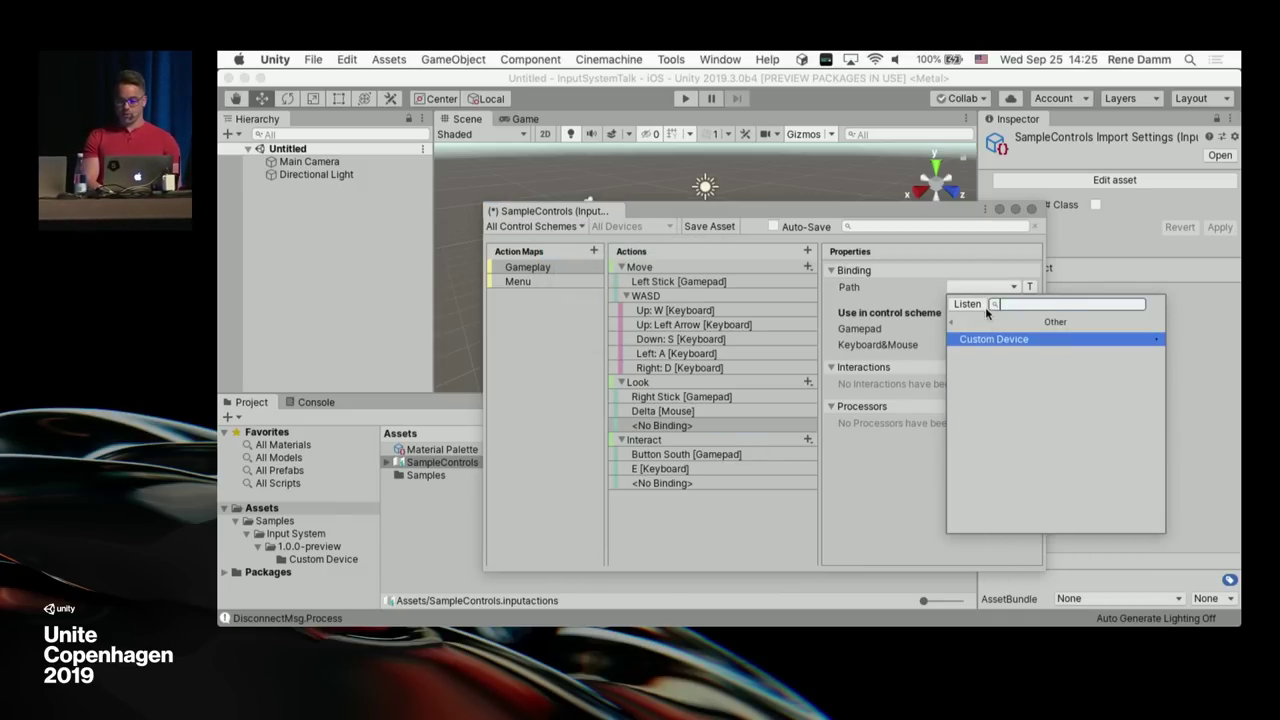
{"action": "left_click", "coordinate": [990, 340]}
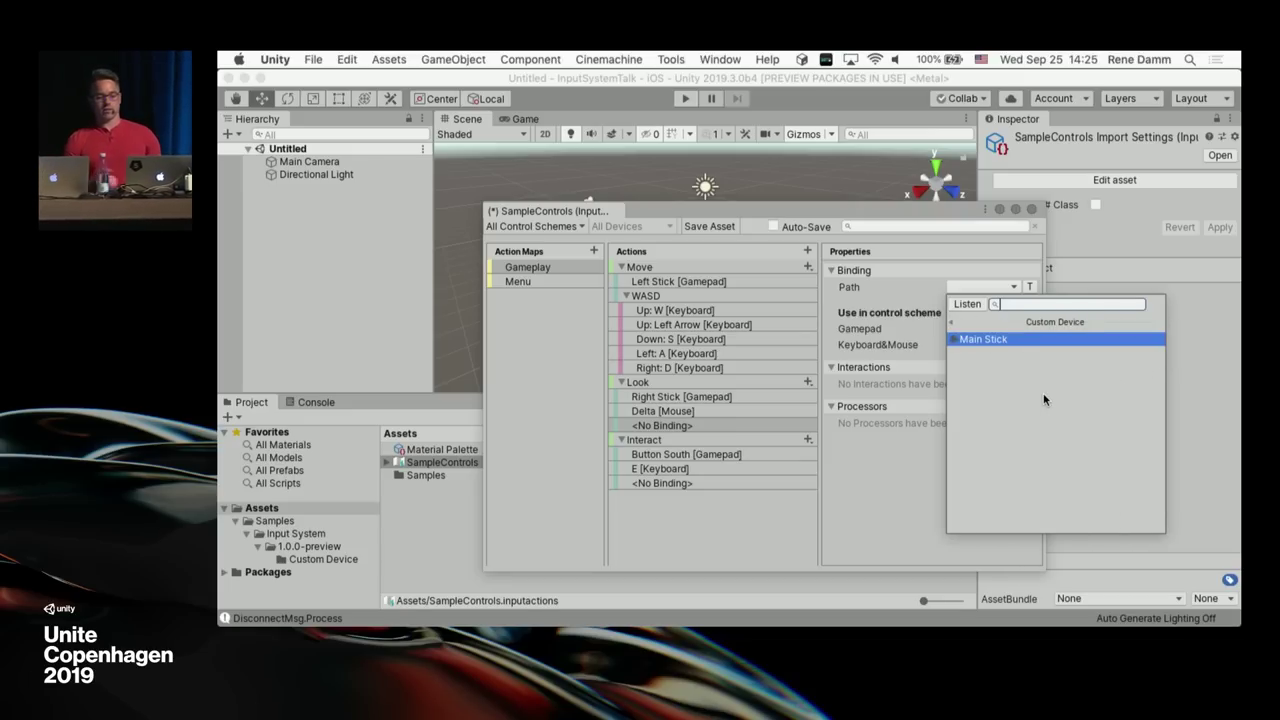
{"action": "left_click", "coordinate": [895, 468]}
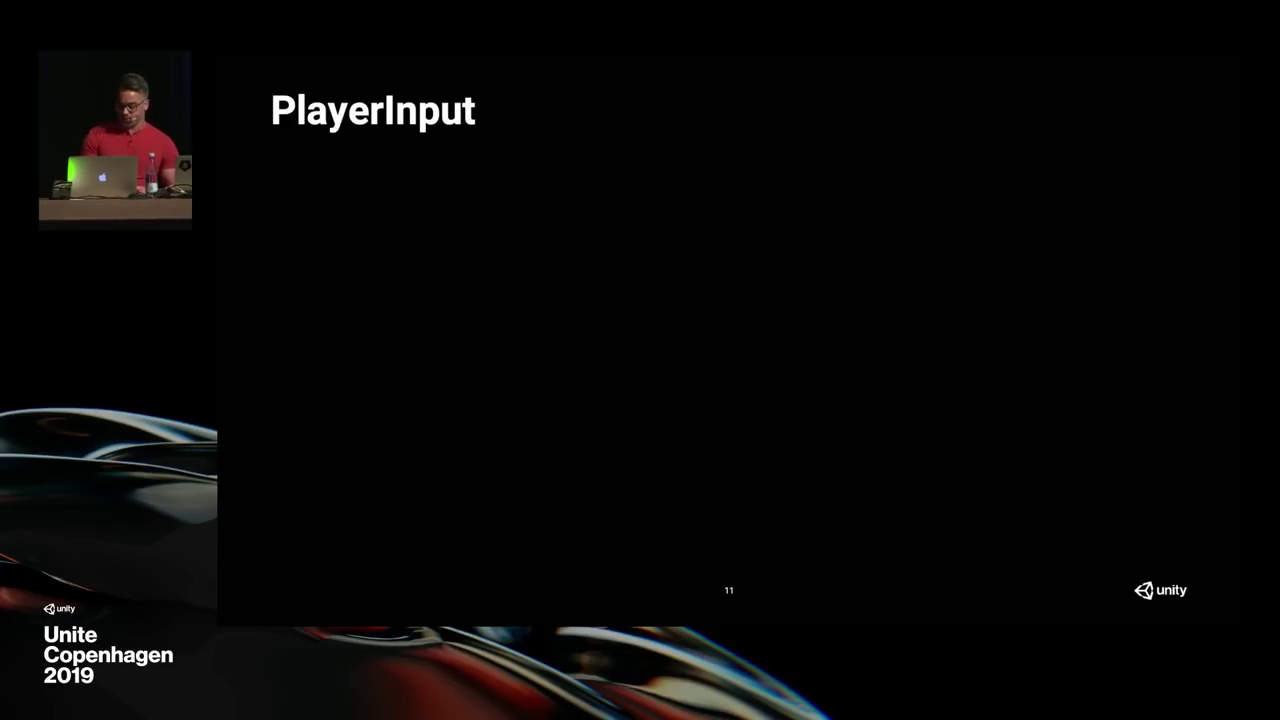
Step: Build in the PlayerInput slide bullets: all-in-one component, scheme switching, local multiplayer, PlayerInputManager
{"action": "key", "text": "Right"}
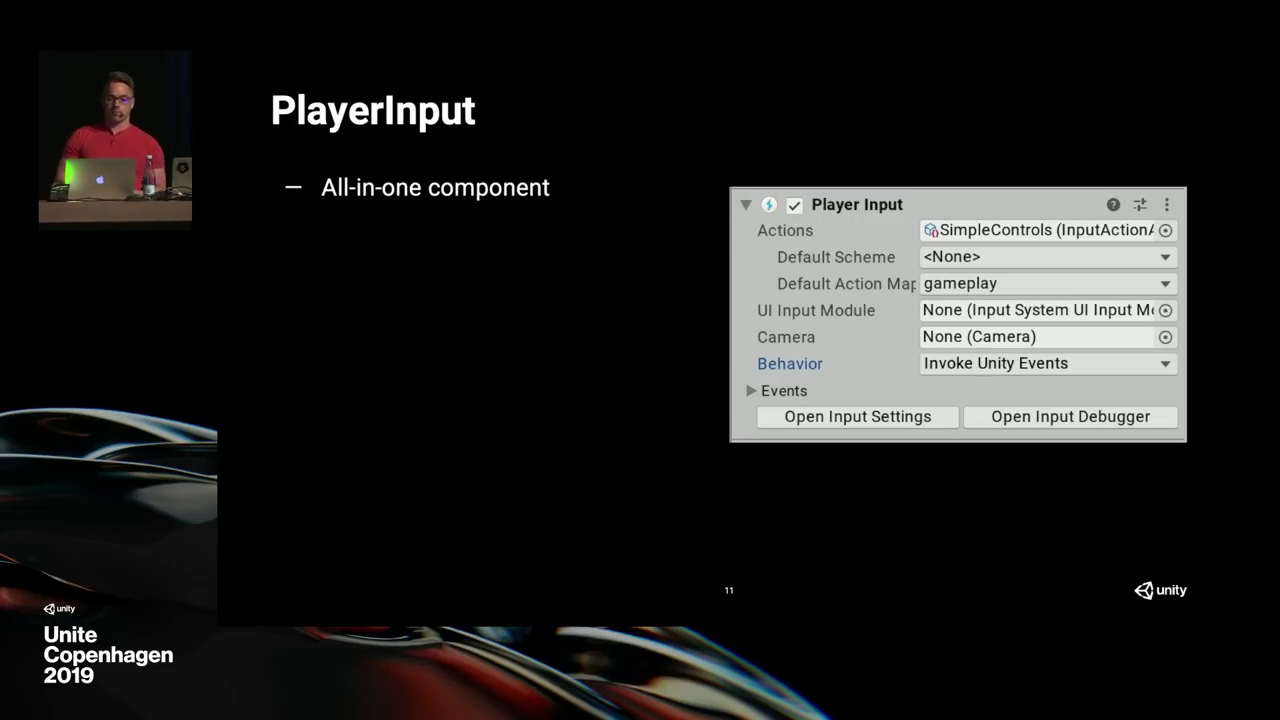
{"action": "key", "text": "Right"}
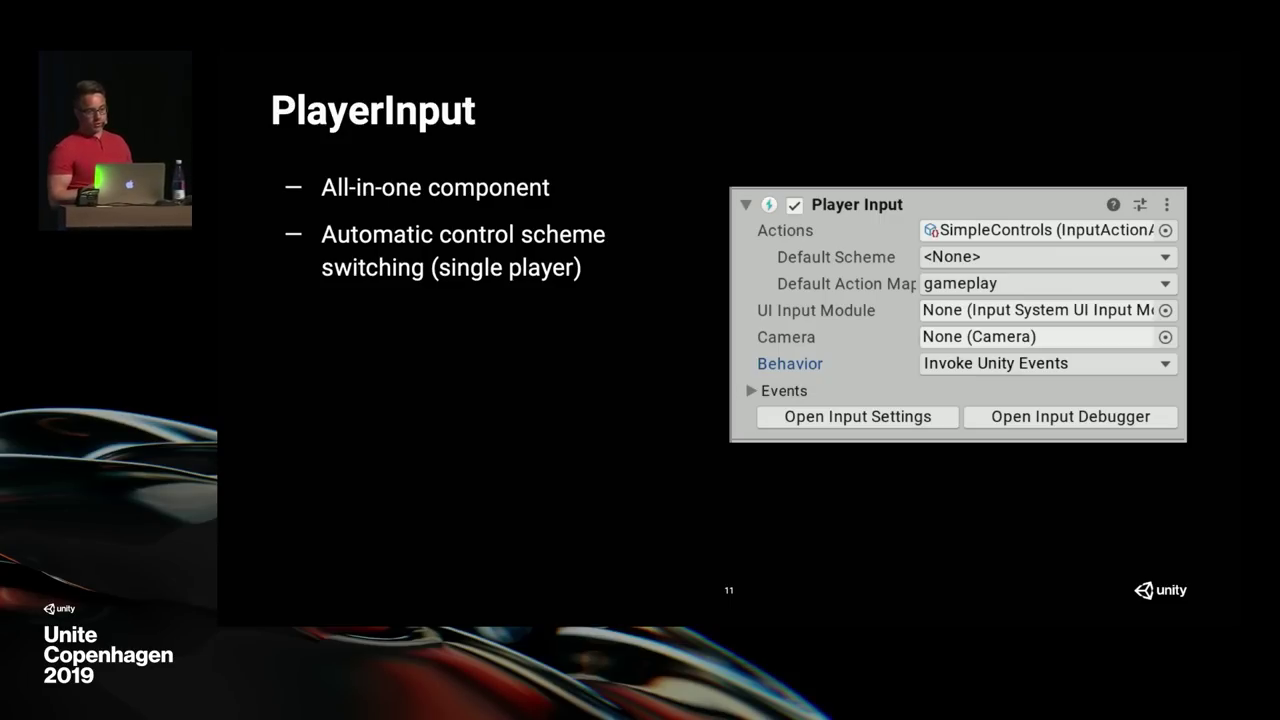
{"action": "key", "text": "Right"}
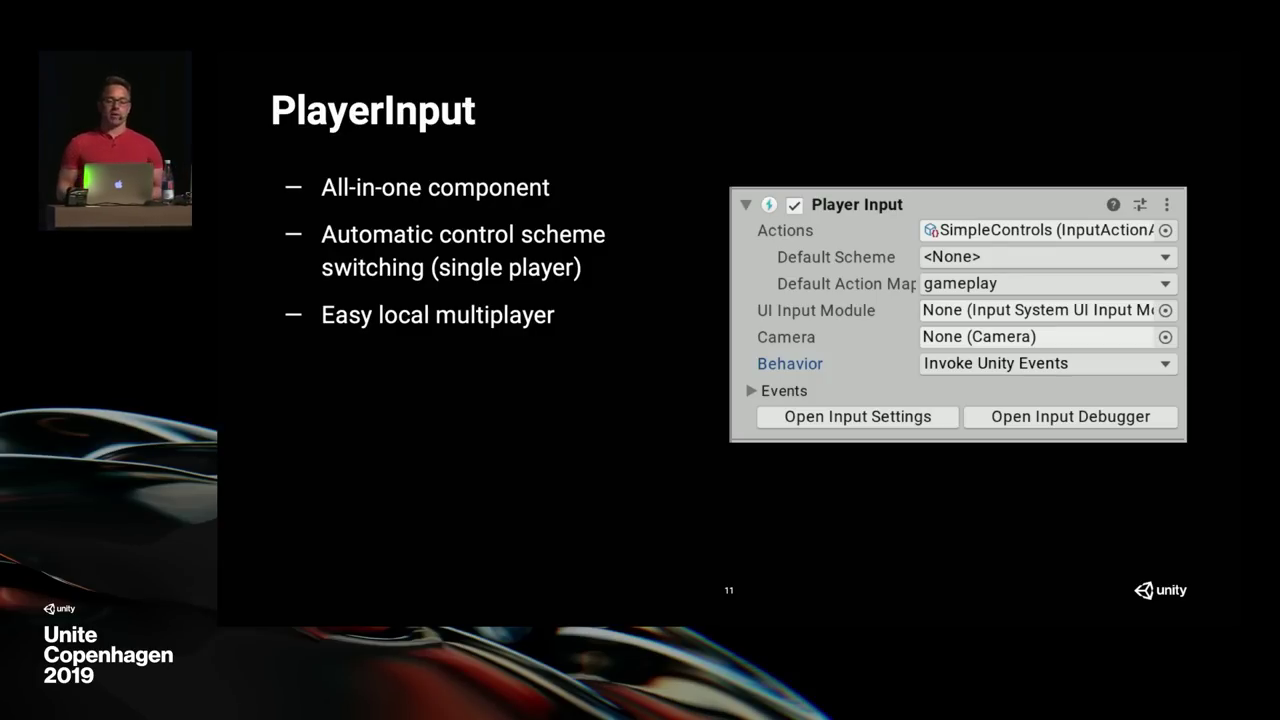
{"action": "key", "text": "Right"}
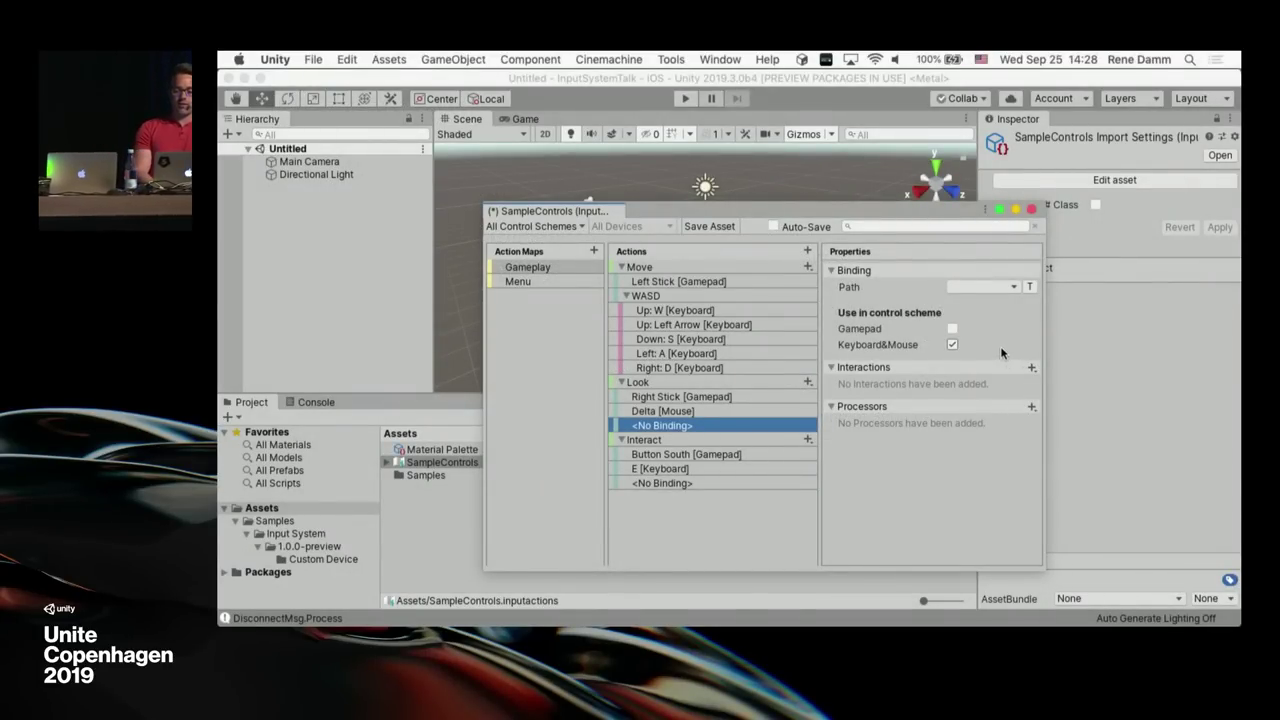
Step: Save the SampleControls asset, close its editor, and reselect SampleControls in the Project panel
{"action": "left_click", "coordinate": [709, 226]}
{"action": "left_click", "coordinate": [1031, 209]}
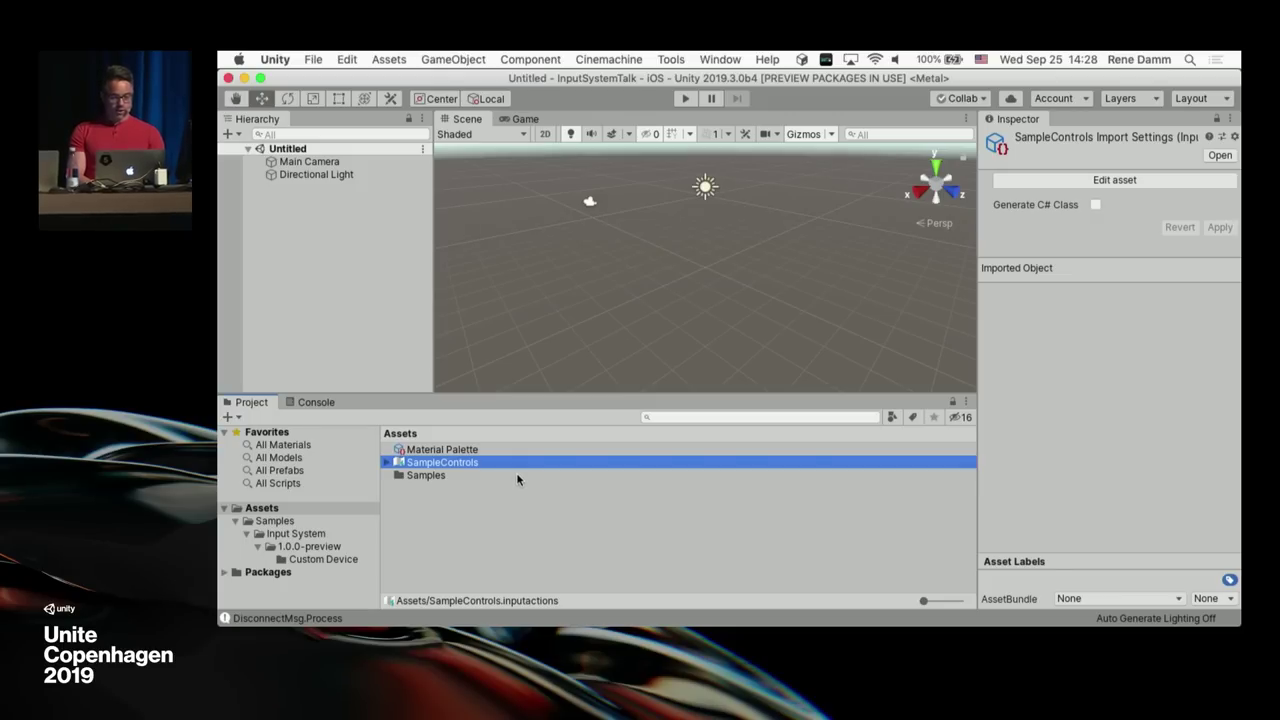
{"action": "left_click", "coordinate": [462, 450]}
{"action": "left_click", "coordinate": [466, 463]}
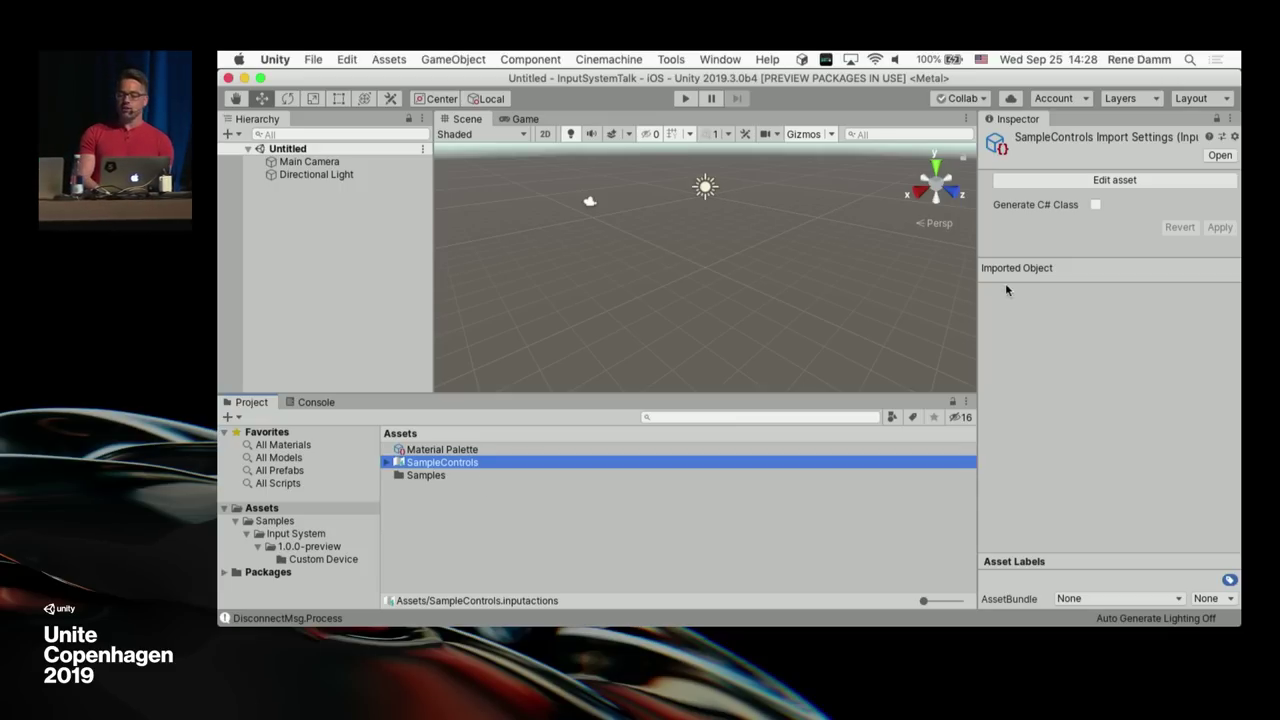
Step: Enable Generate C# Class on the SampleControls input actions asset and apply it
{"action": "left_click", "coordinate": [1096, 205]}
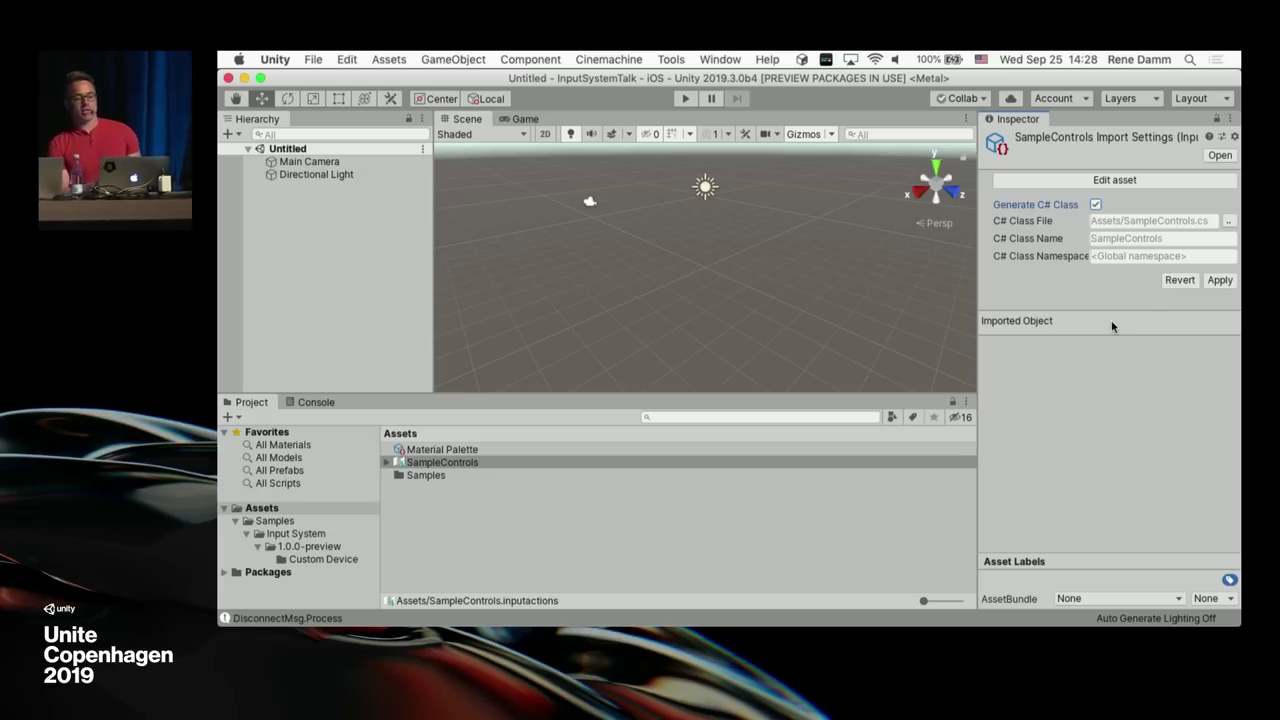
{"action": "left_click", "coordinate": [1221, 281]}
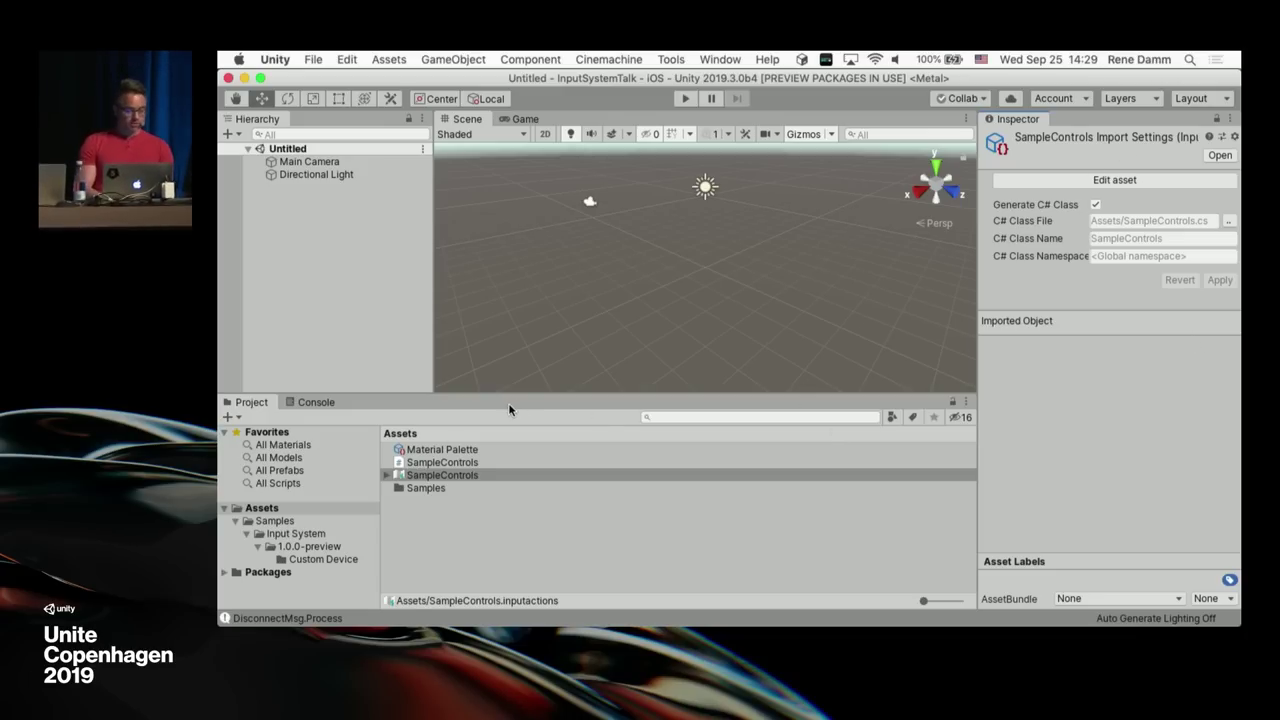
{"action": "left_click", "coordinate": [389, 336]}
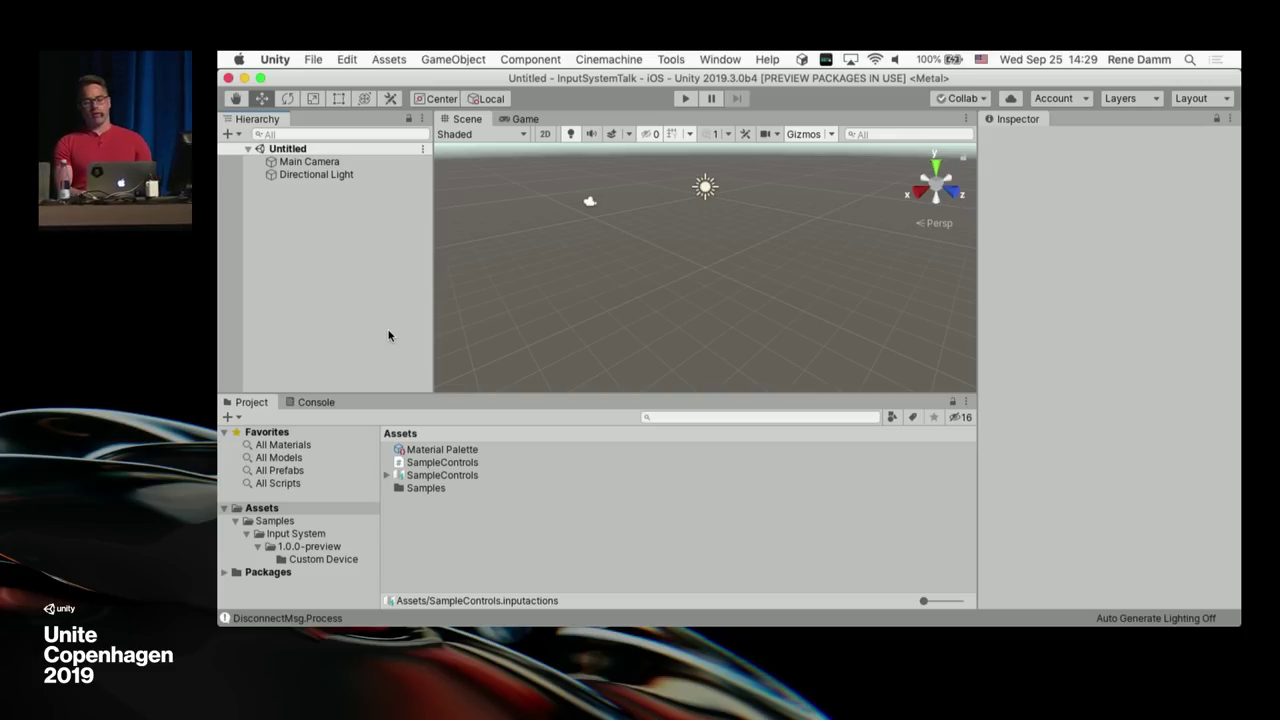
Step: Create an empty GameObject named Player and give it a Player Input component
{"action": "right_click", "coordinate": [389, 336]}
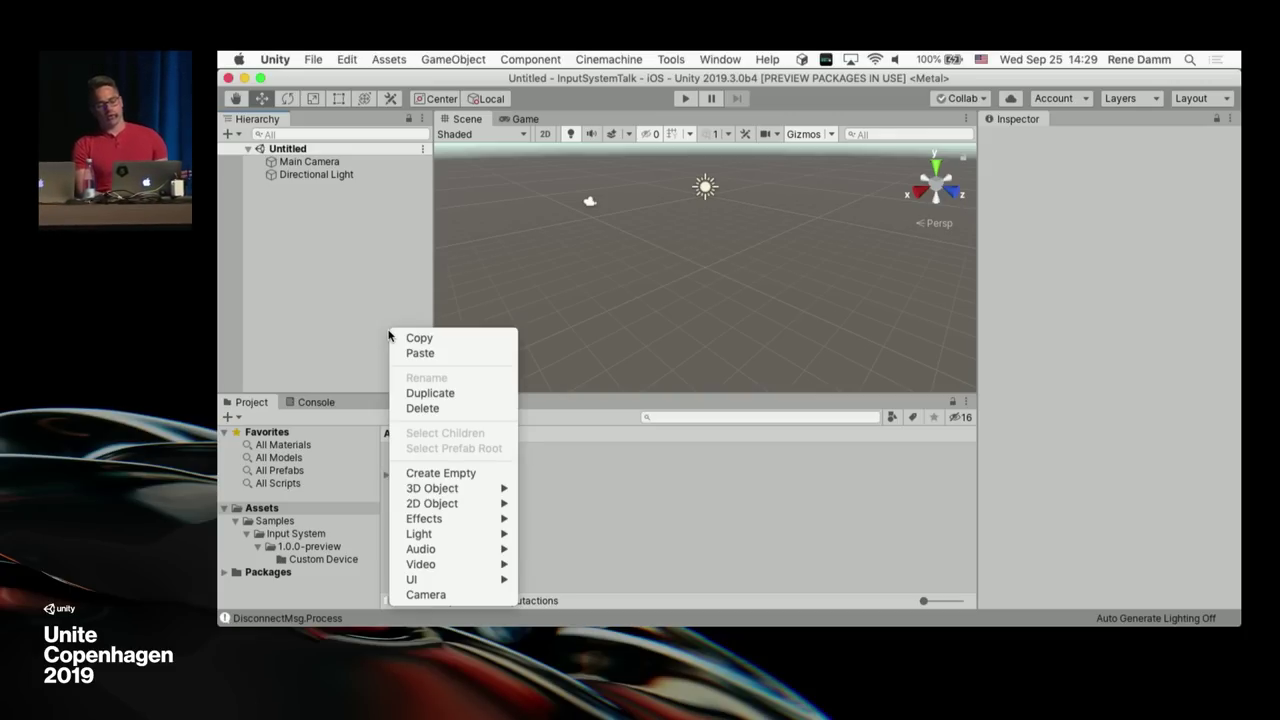
{"action": "left_click", "coordinate": [435, 472]}
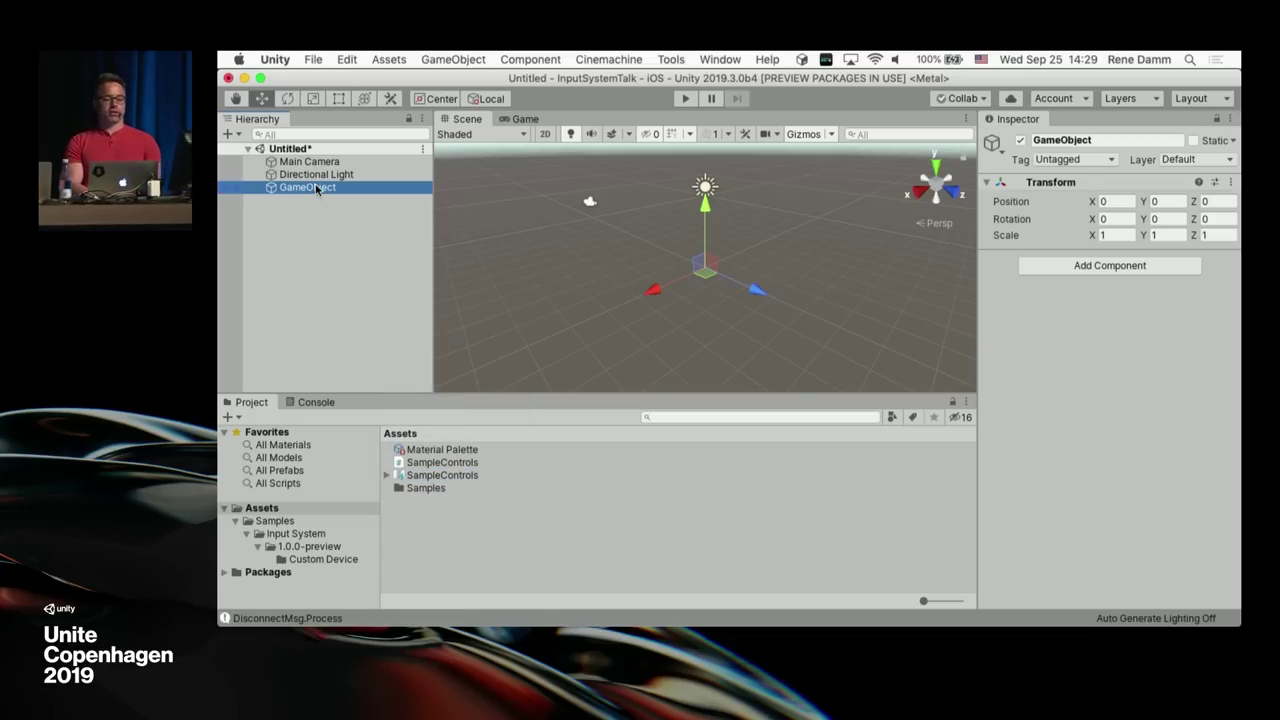
{"action": "type", "text": "Player"}
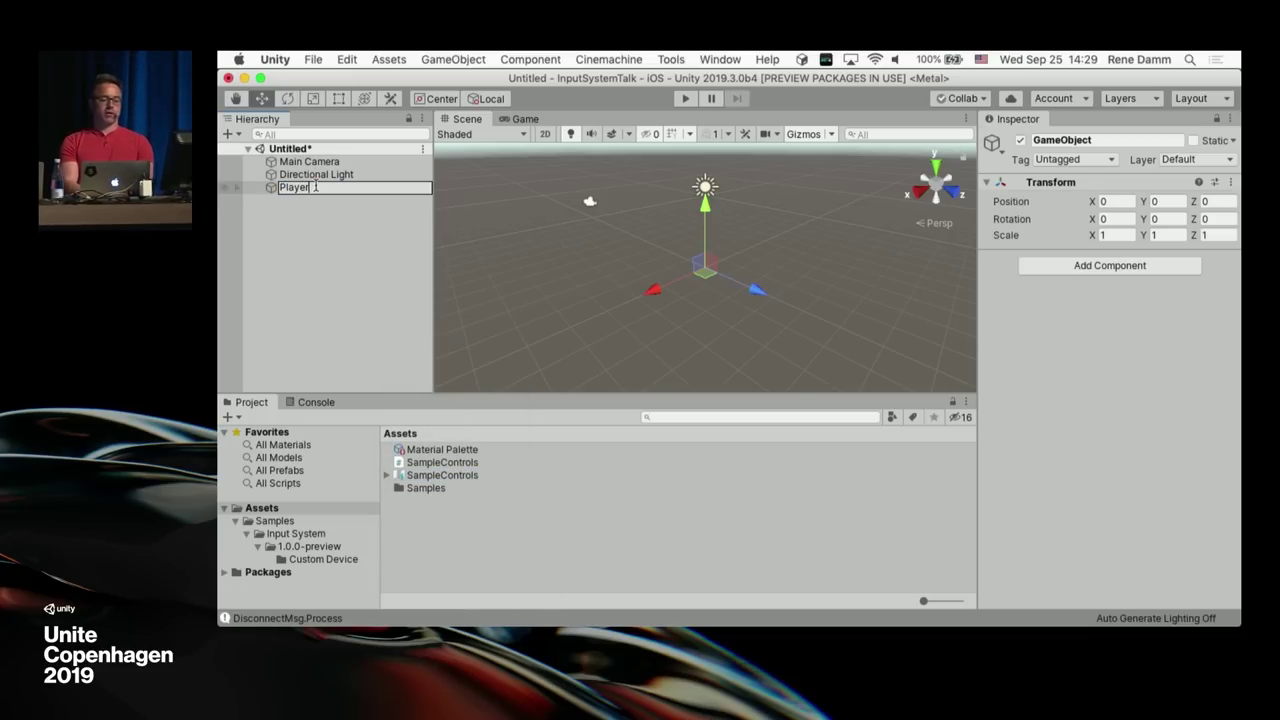
{"action": "key", "text": "Return"}
{"action": "left_click", "coordinate": [1033, 267]}
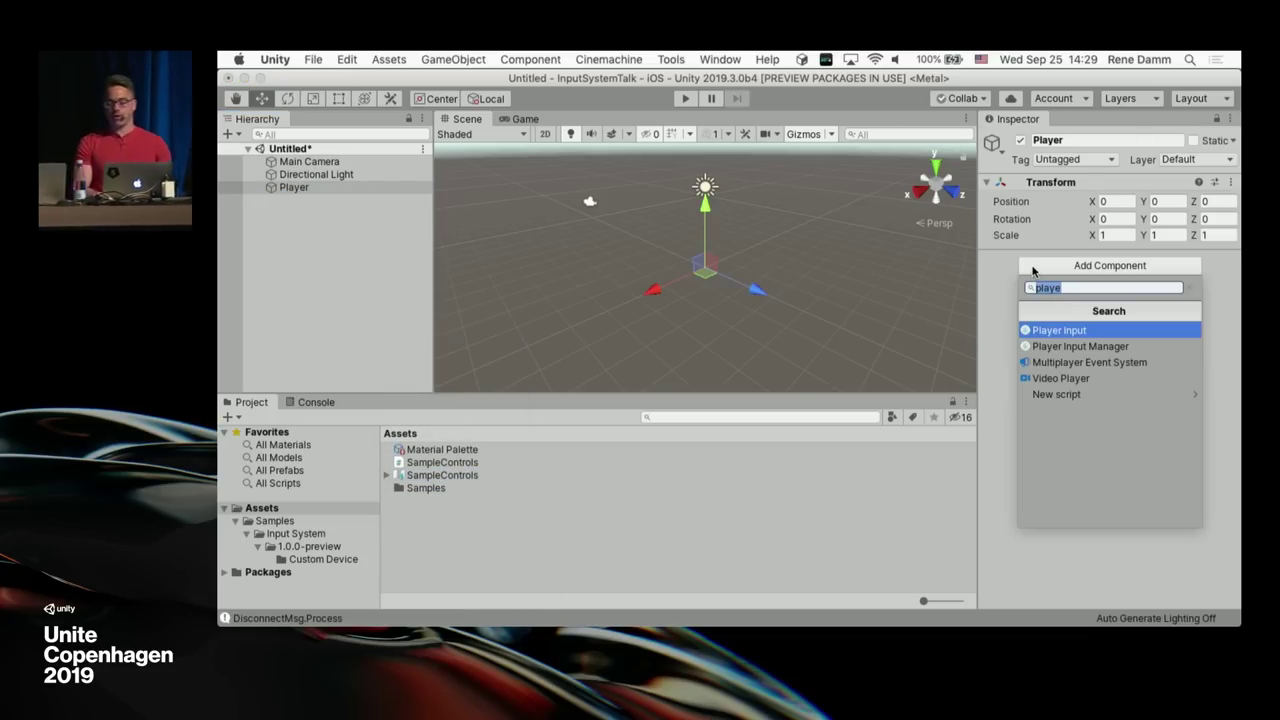
{"action": "left_click", "coordinate": [1075, 333]}
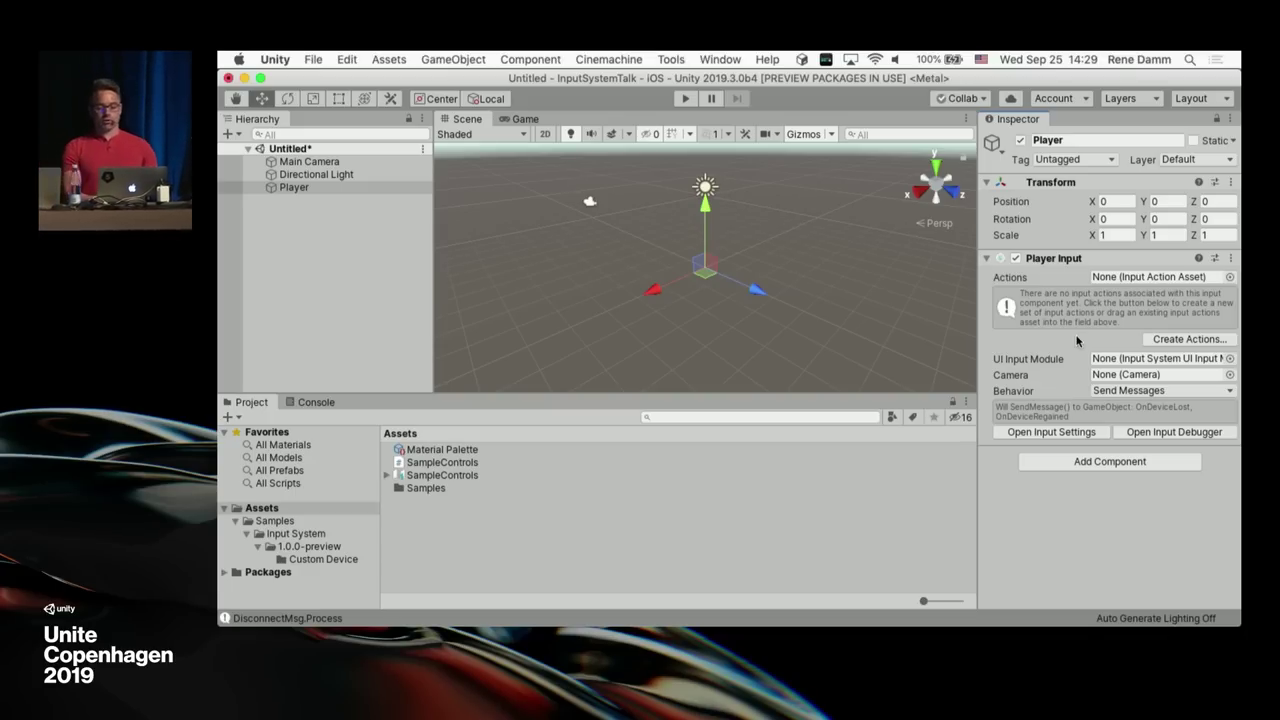
{"action": "left_click", "coordinate": [457, 476]}
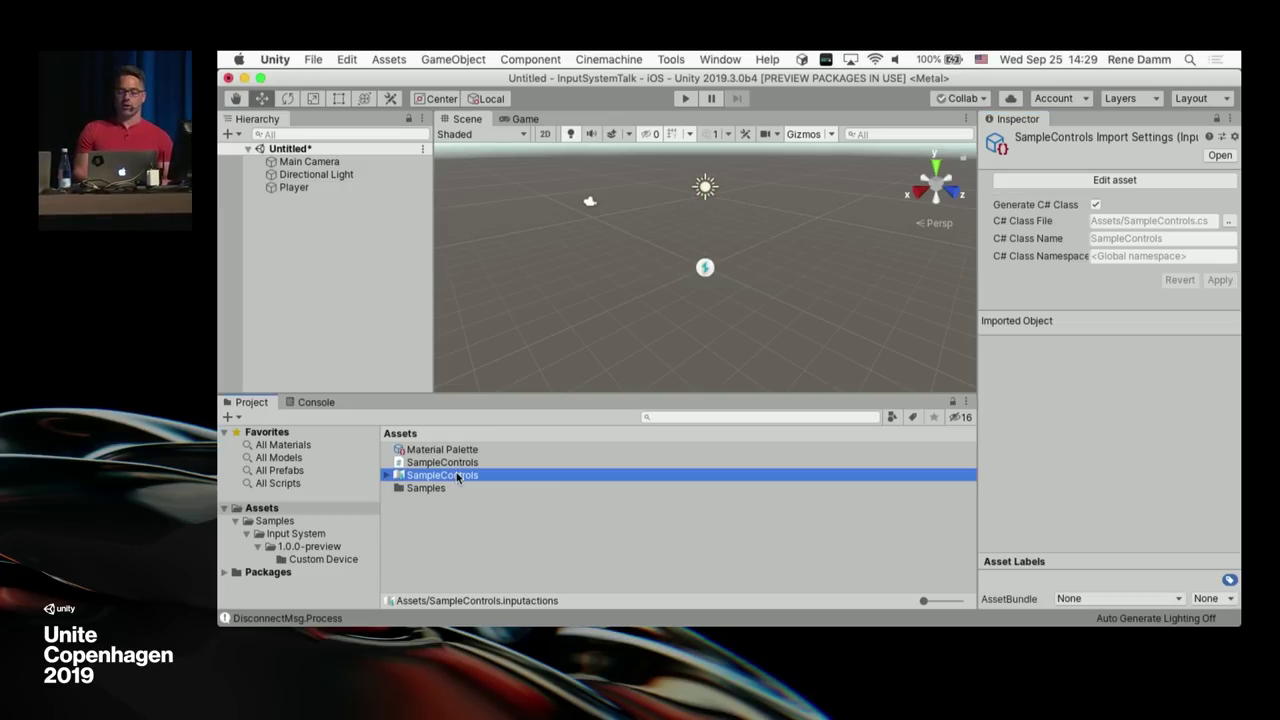
{"action": "left_click", "coordinate": [313, 188]}
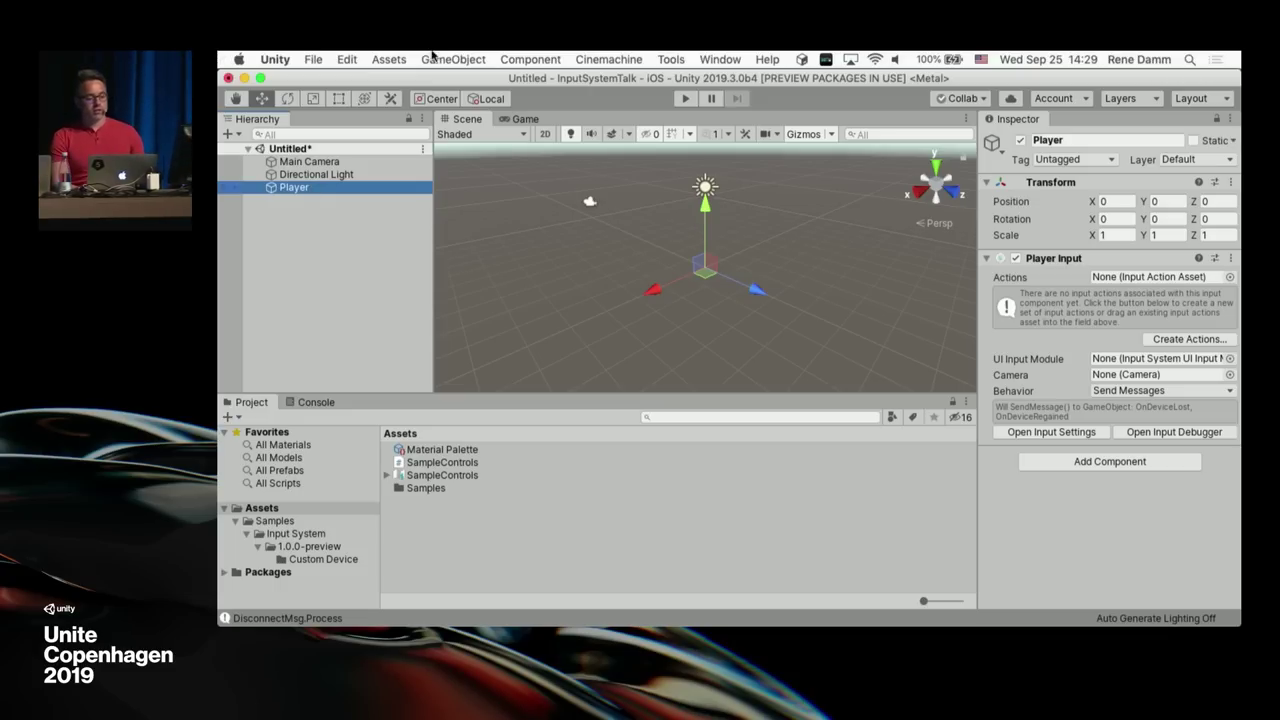
{"action": "left_click", "coordinate": [346, 59]}
{"action": "left_click", "coordinate": [390, 490]}
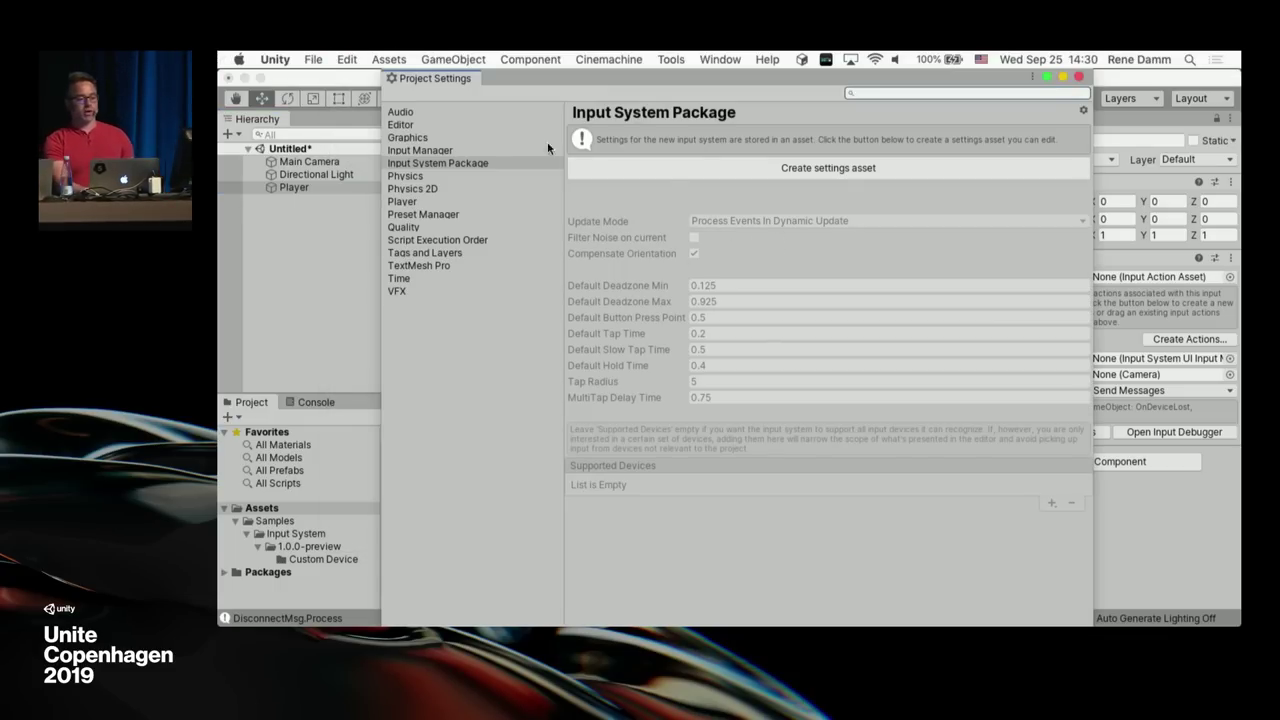
{"action": "left_click", "coordinate": [488, 150]}
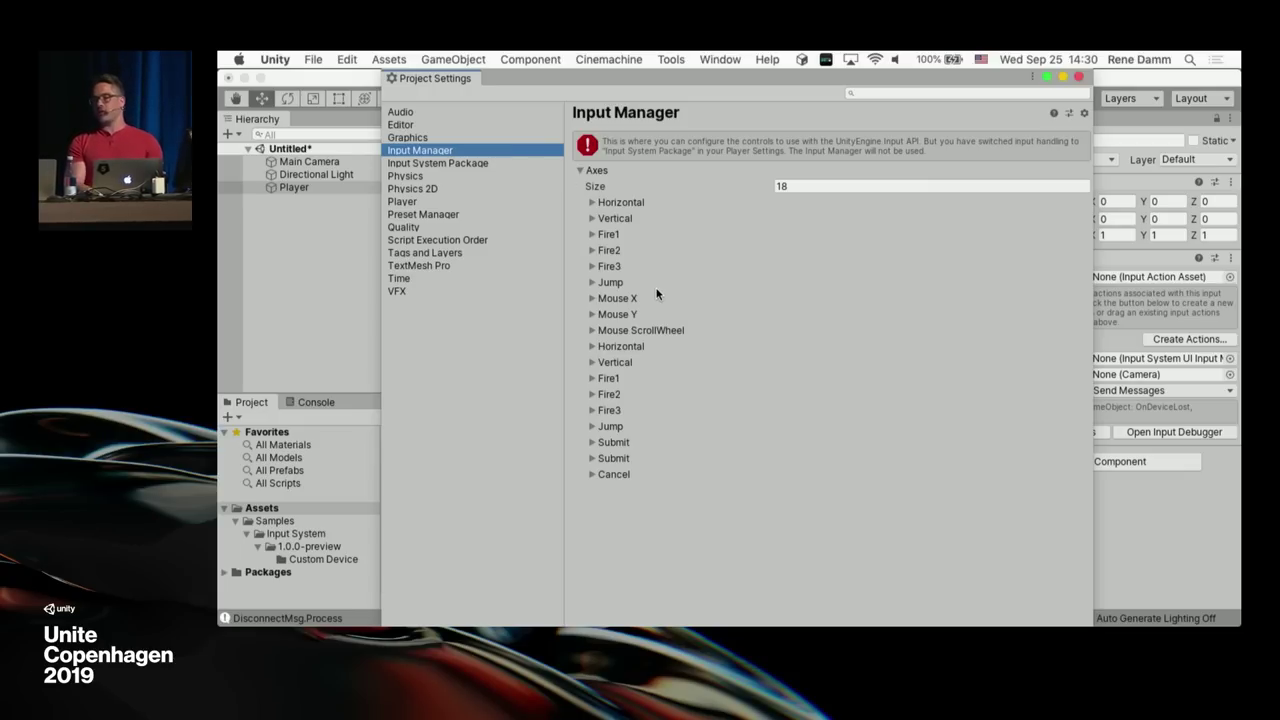
{"action": "left_click", "coordinate": [1078, 77]}
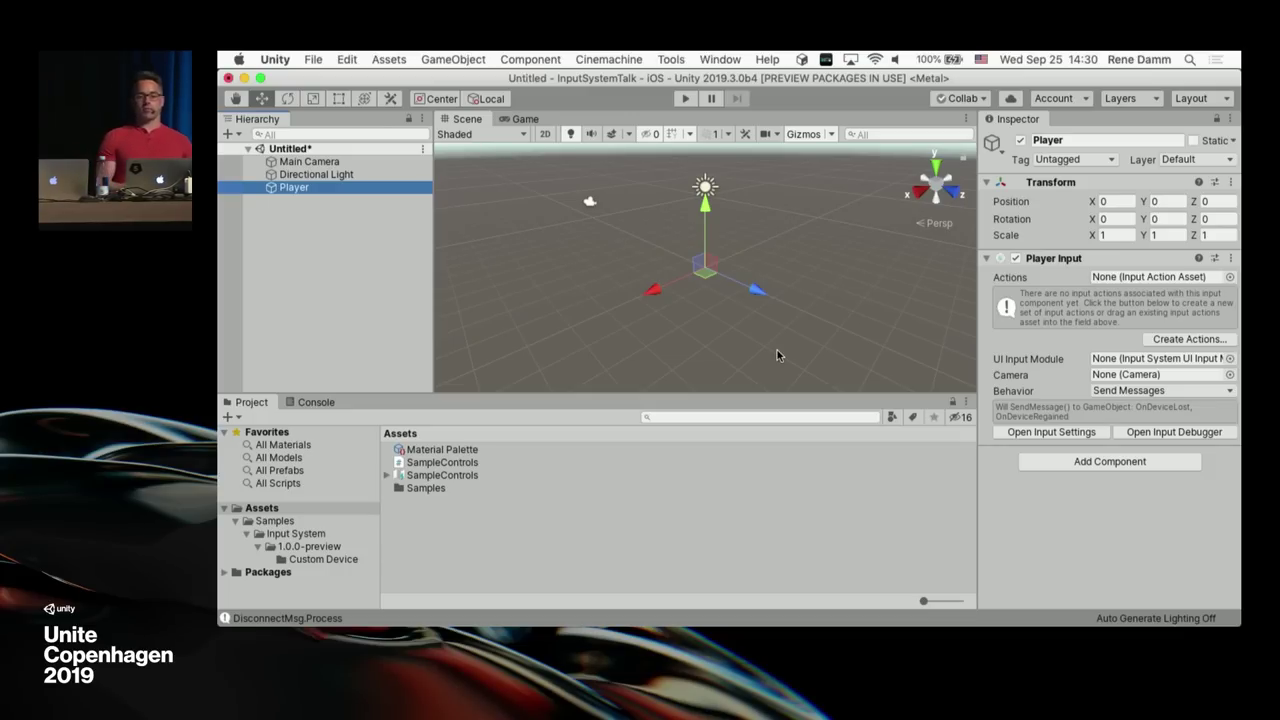
Step: Create an InputSystemTalk actions asset for Player Input and review its Control Schemes list
{"action": "left_click", "coordinate": [1190, 340]}
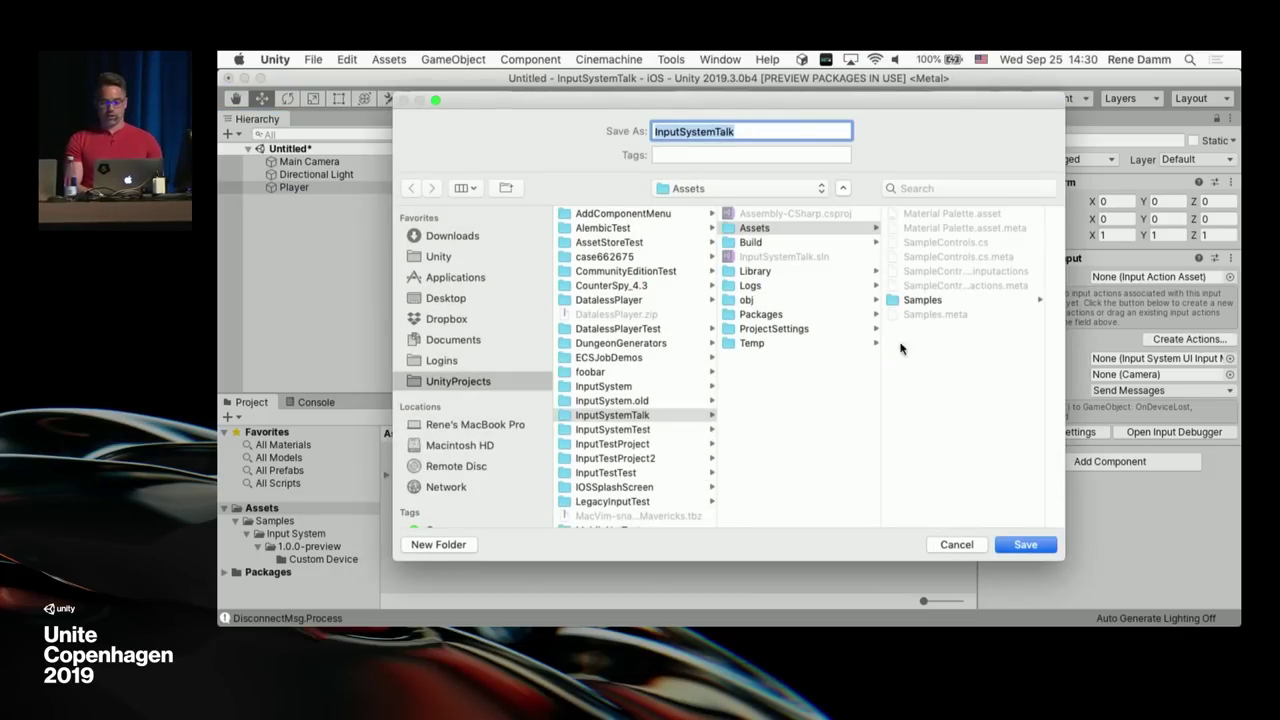
{"action": "key", "text": "Return"}
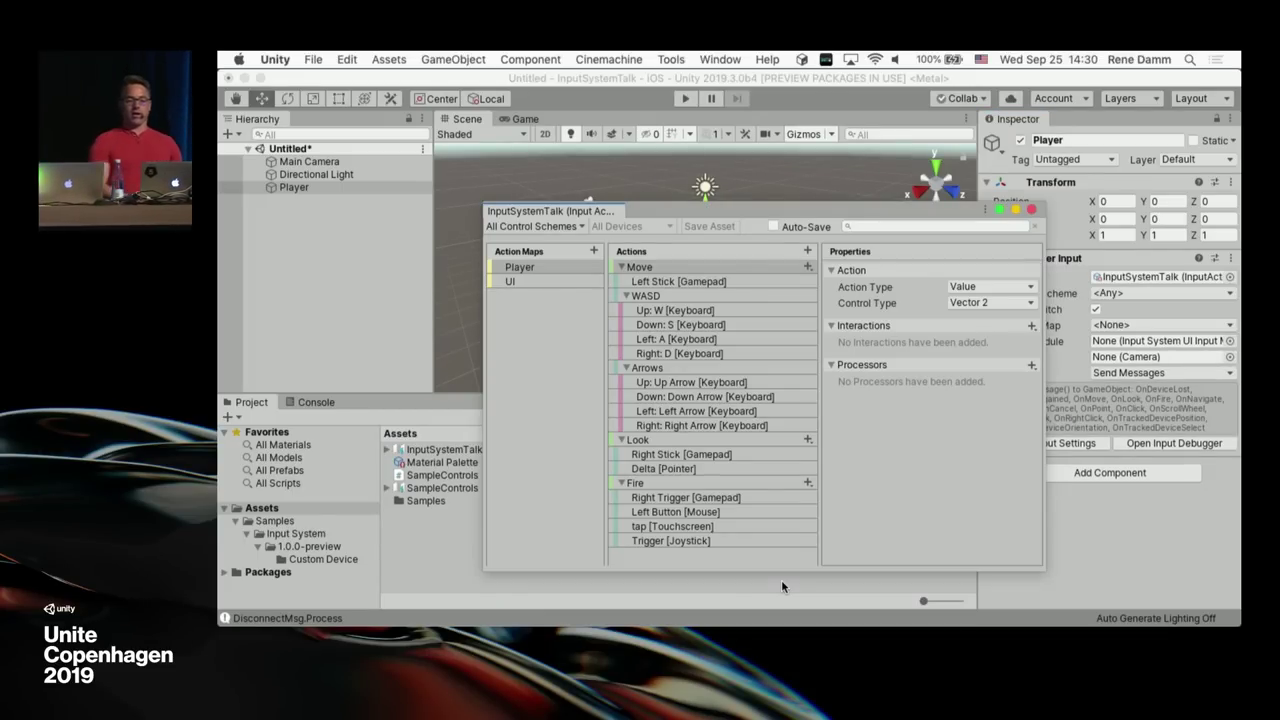
{"action": "left_click", "coordinate": [532, 226]}
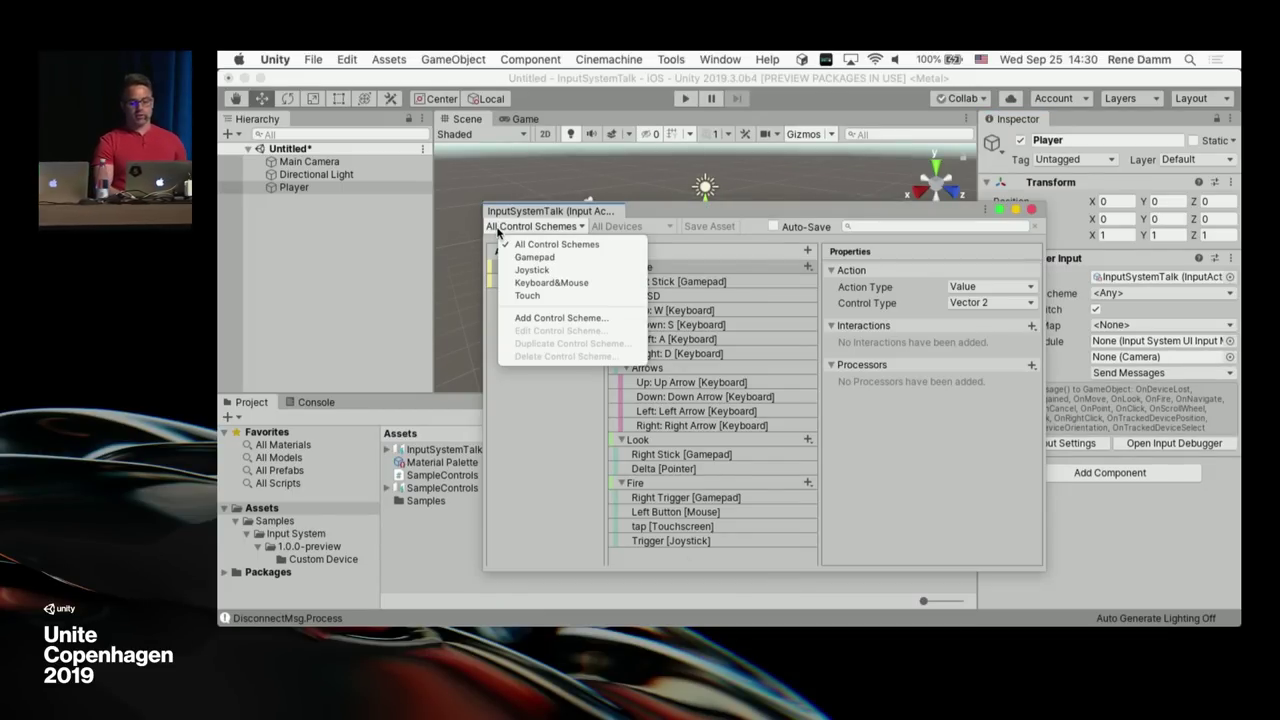
{"action": "left_click", "coordinate": [537, 418]}
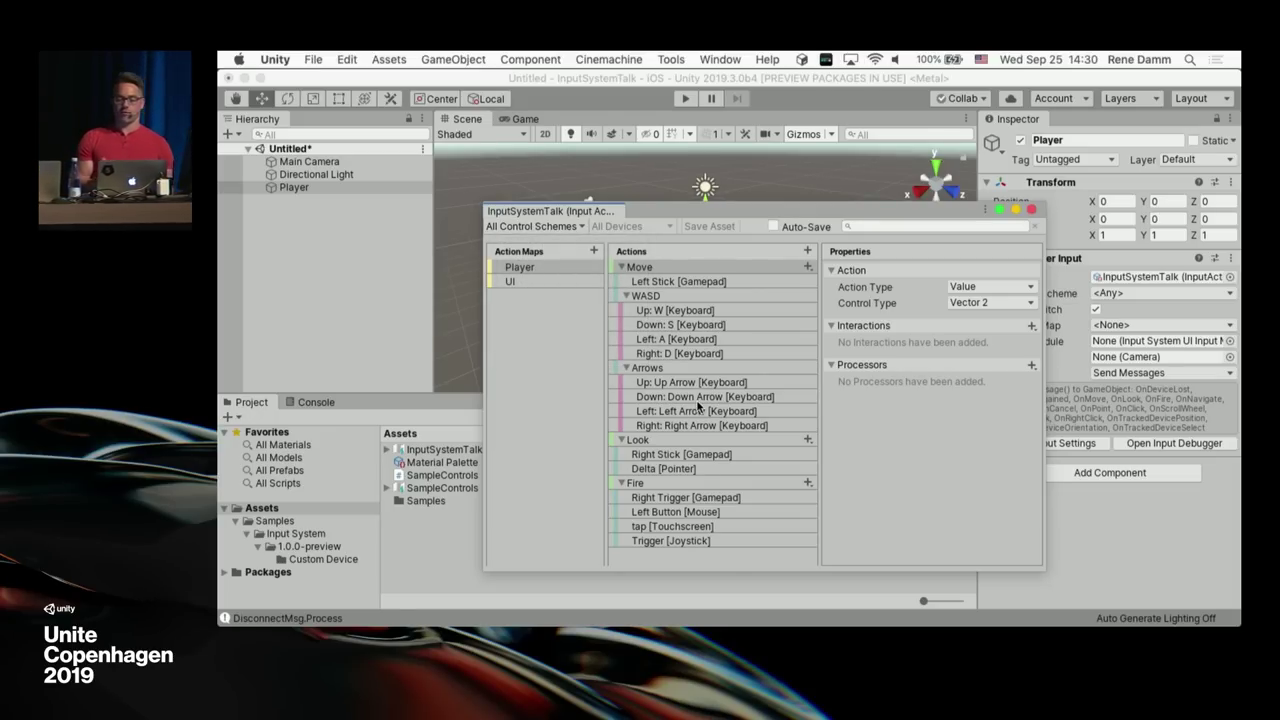
Step: Close the InputSystemTalk actions editor and set Player Input's Default Map to Player
{"action": "left_click", "coordinate": [1031, 209]}
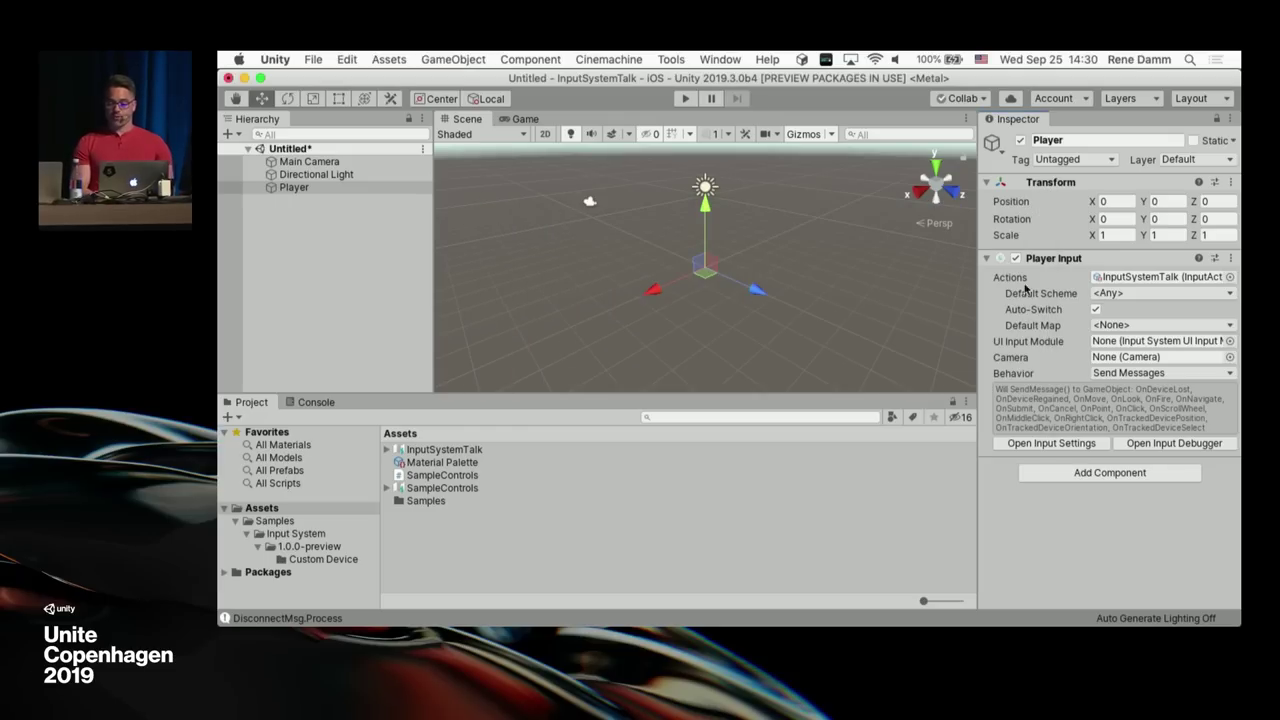
{"action": "left_click", "coordinate": [1139, 326]}
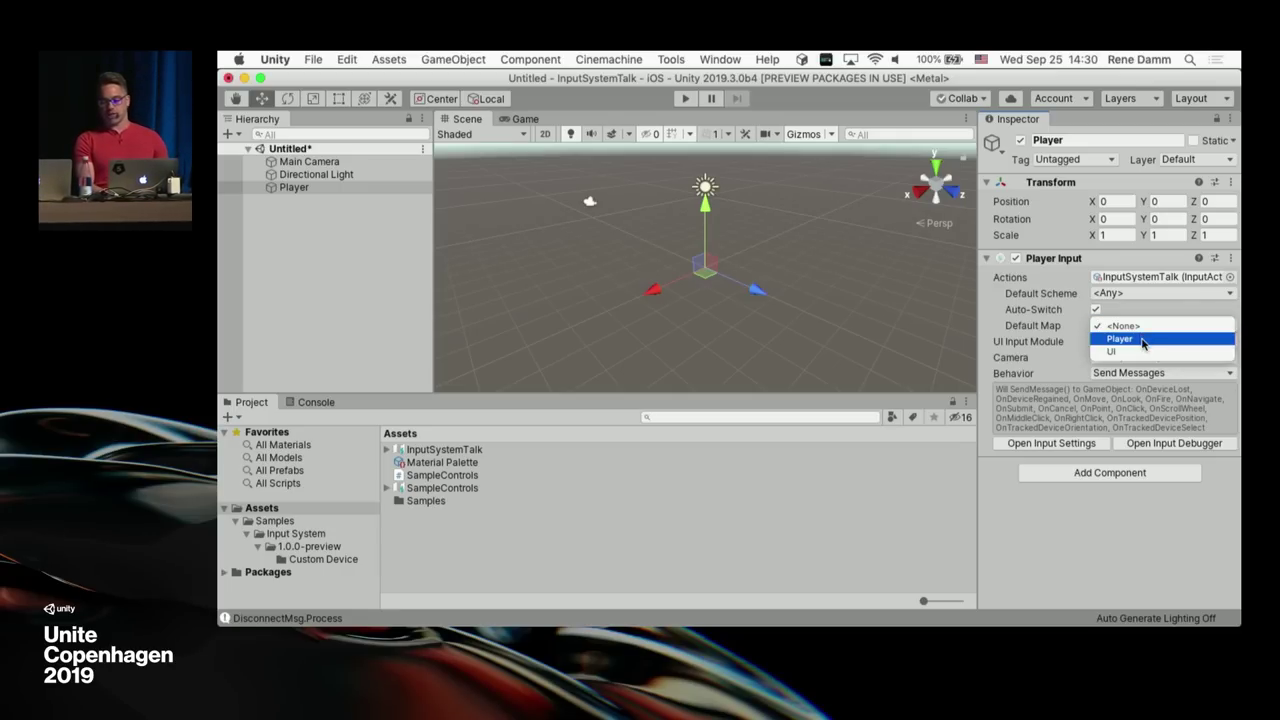
{"action": "left_click", "coordinate": [1142, 341]}
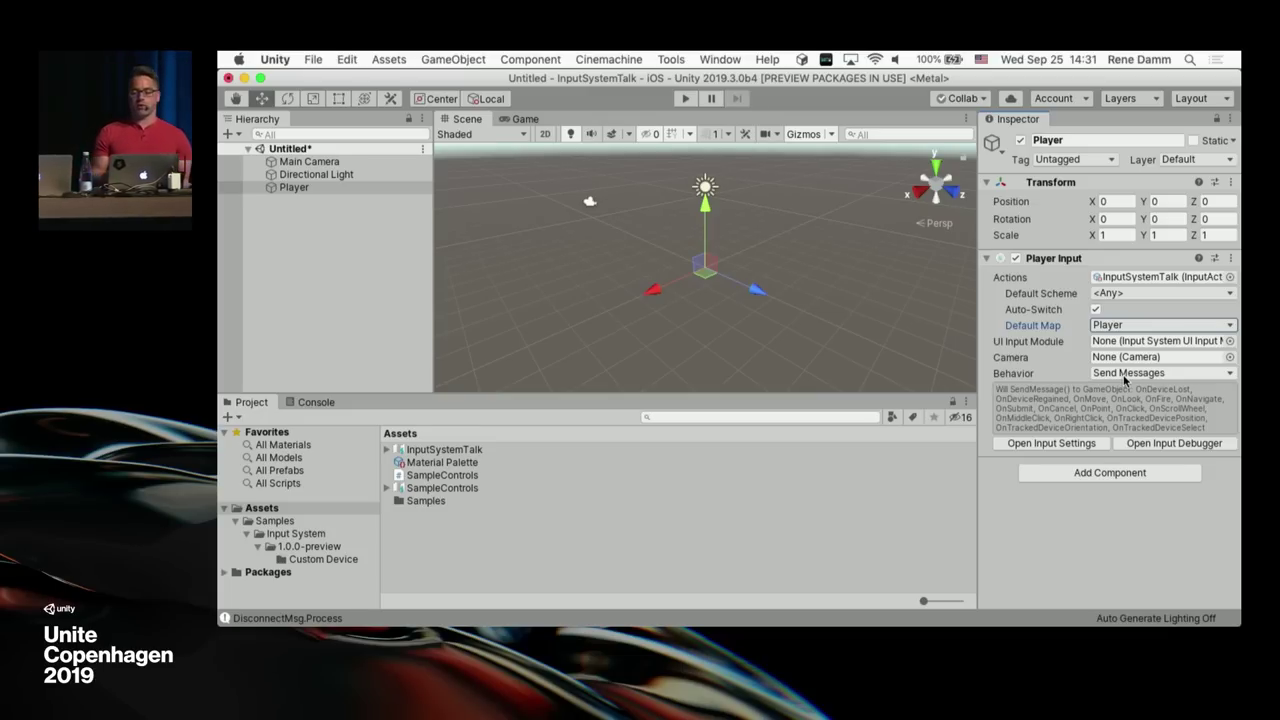
Step: Switch Player Input's Behavior to Invoke Unity Events and expand the Player map's events
{"action": "left_click", "coordinate": [1125, 374]}
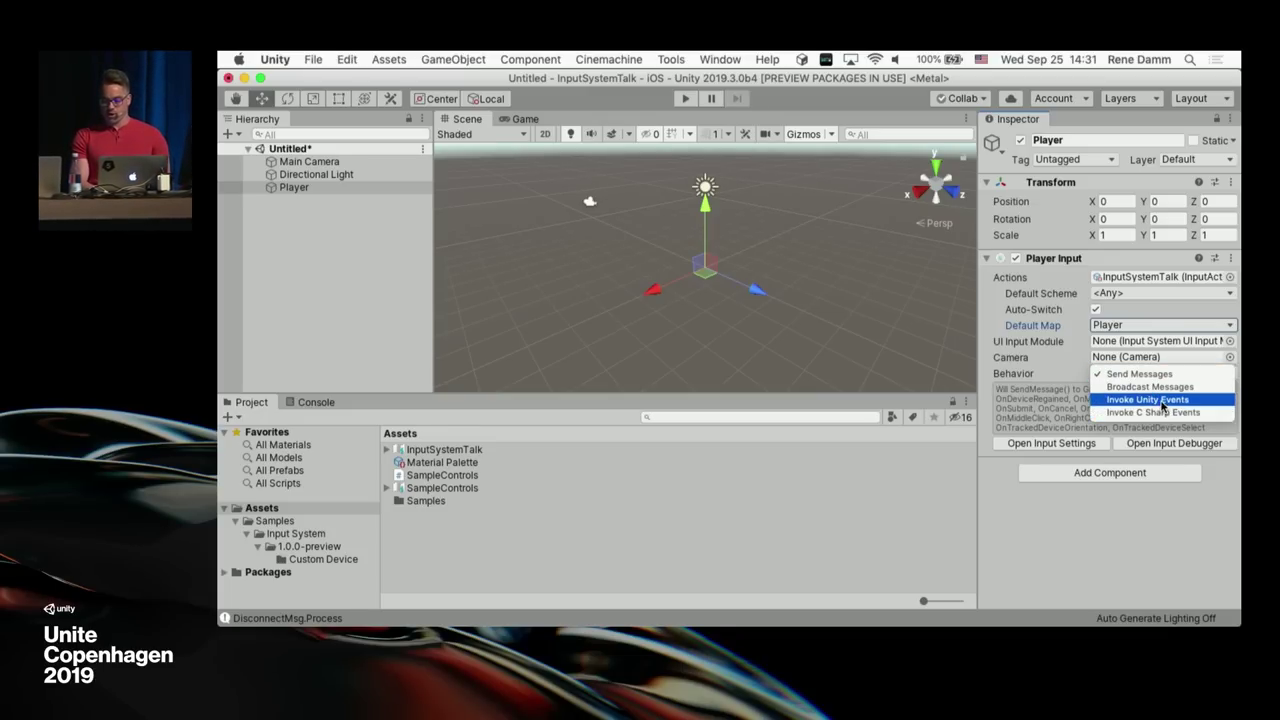
{"action": "left_click", "coordinate": [1162, 401]}
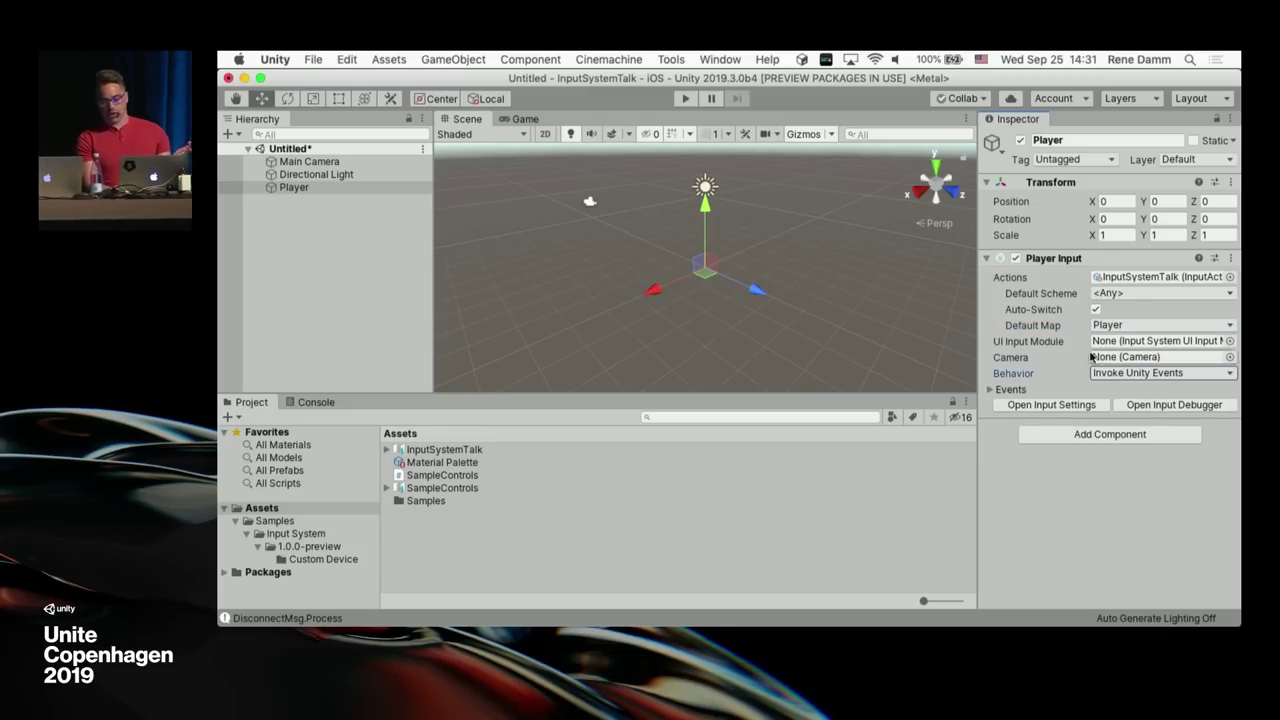
{"action": "left_click", "coordinate": [991, 392]}
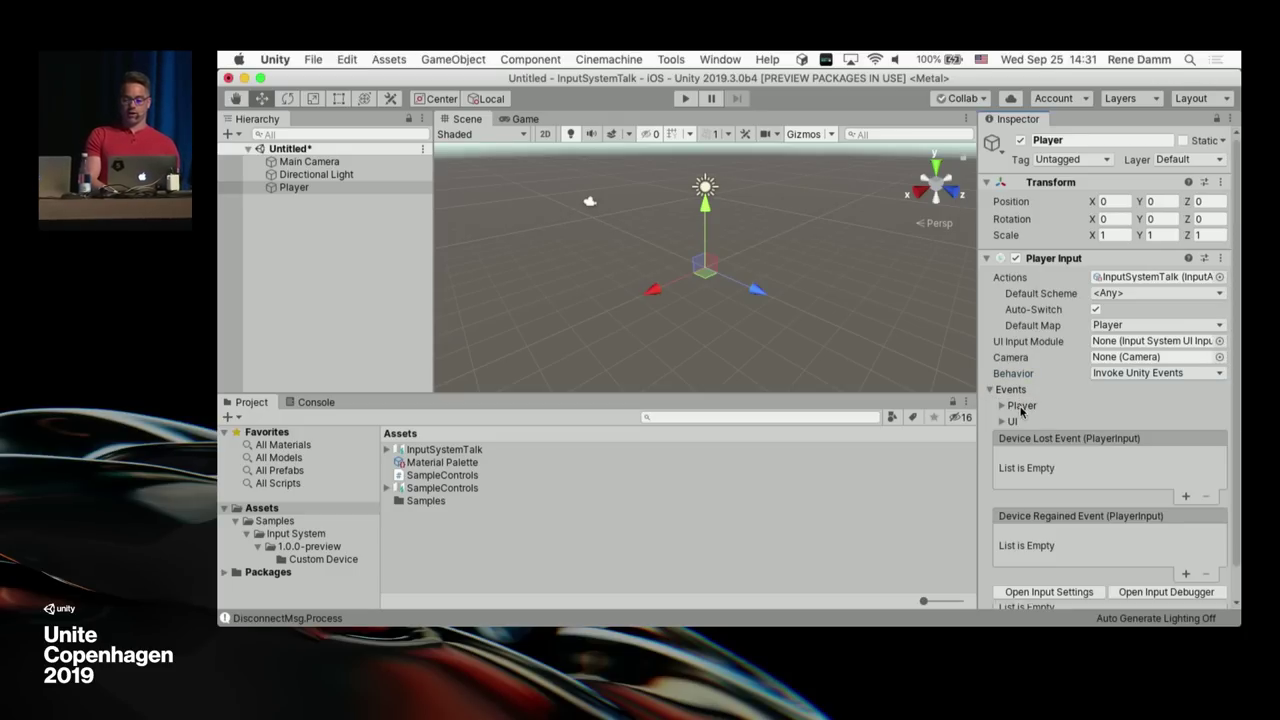
{"action": "left_click", "coordinate": [1021, 407]}
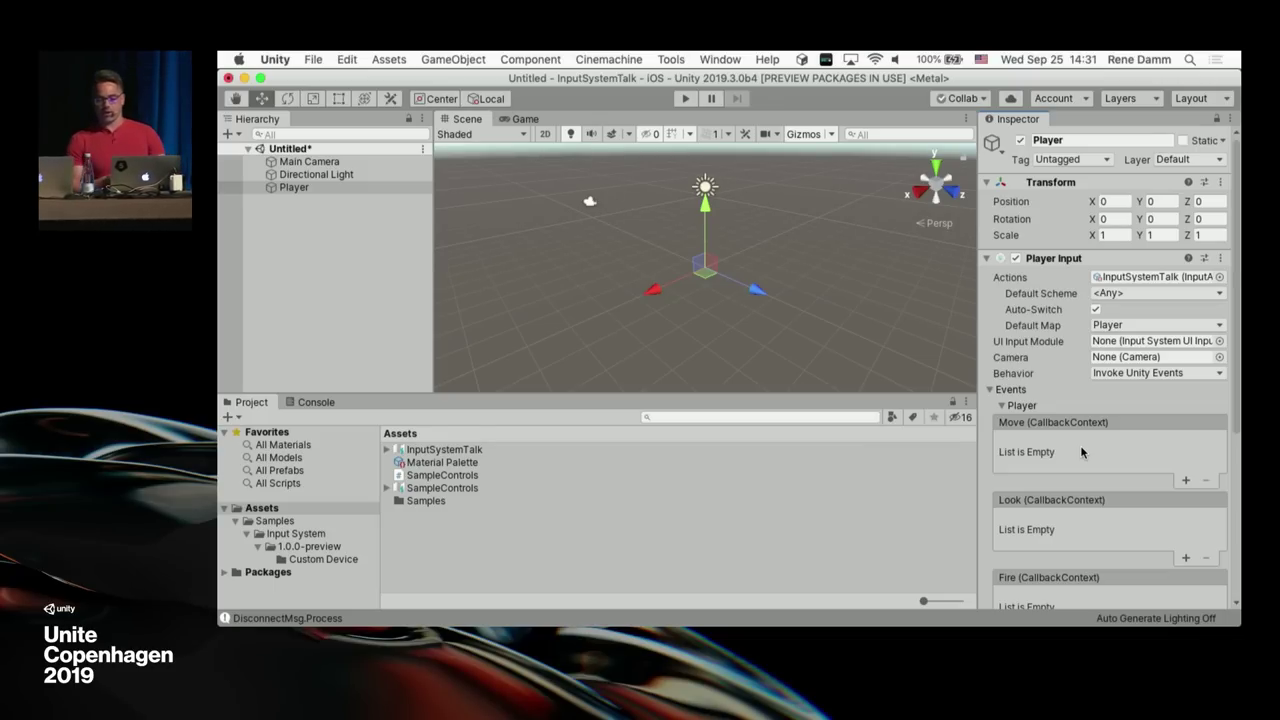
Step: Route the Move event to PlayerInput.DebugLogAction on the Player object and enter Play mode
{"action": "left_click", "coordinate": [1185, 481]}
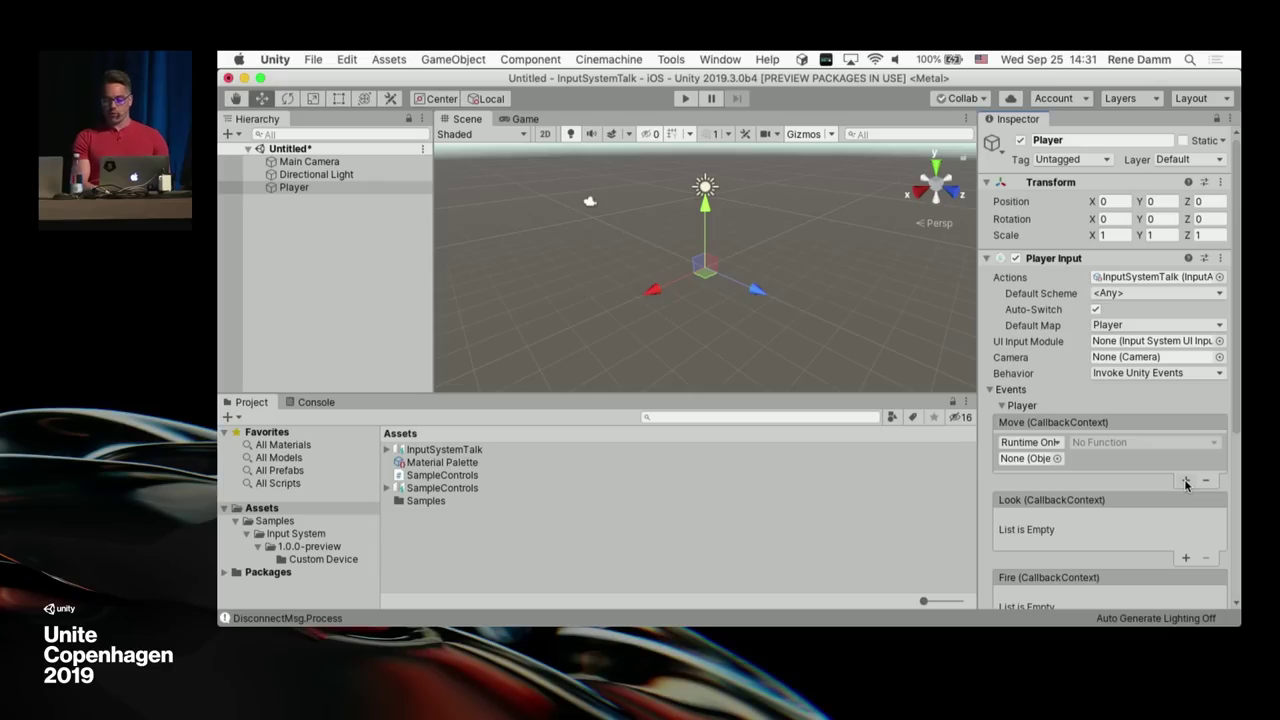
{"action": "left_click", "coordinate": [312, 187]}
{"action": "left_click_drag", "start_coordinate": [1181, 522], "coordinate": [1022, 410]}
{"action": "left_click", "coordinate": [1150, 403]}
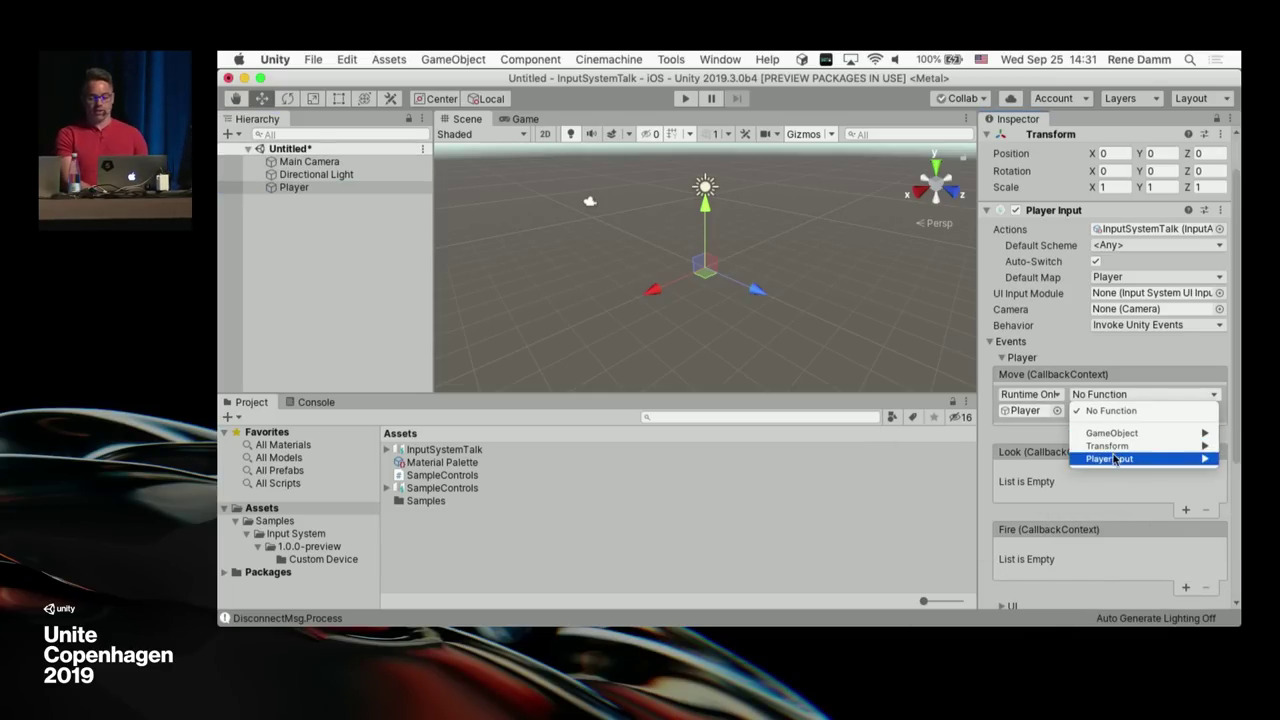
{"action": "mouse_move", "coordinate": [1110, 458]}
{"action": "left_click", "coordinate": [912, 321]}
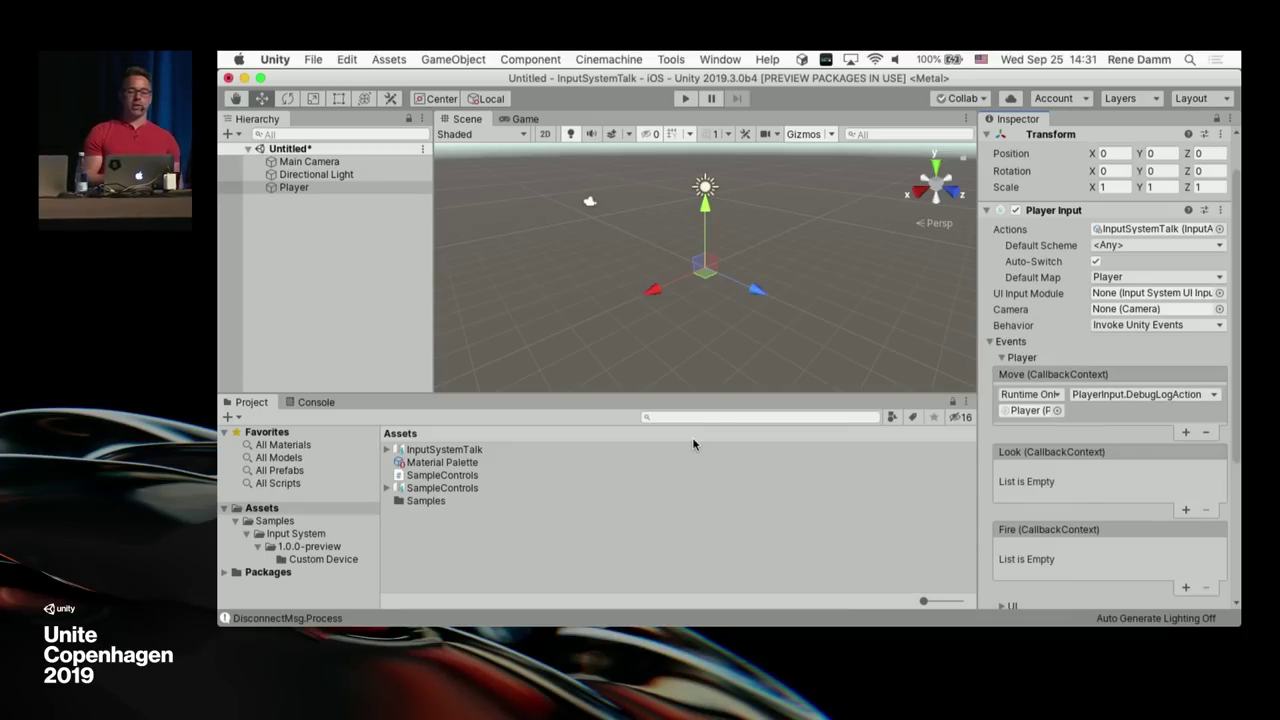
{"action": "left_click", "coordinate": [688, 98]}
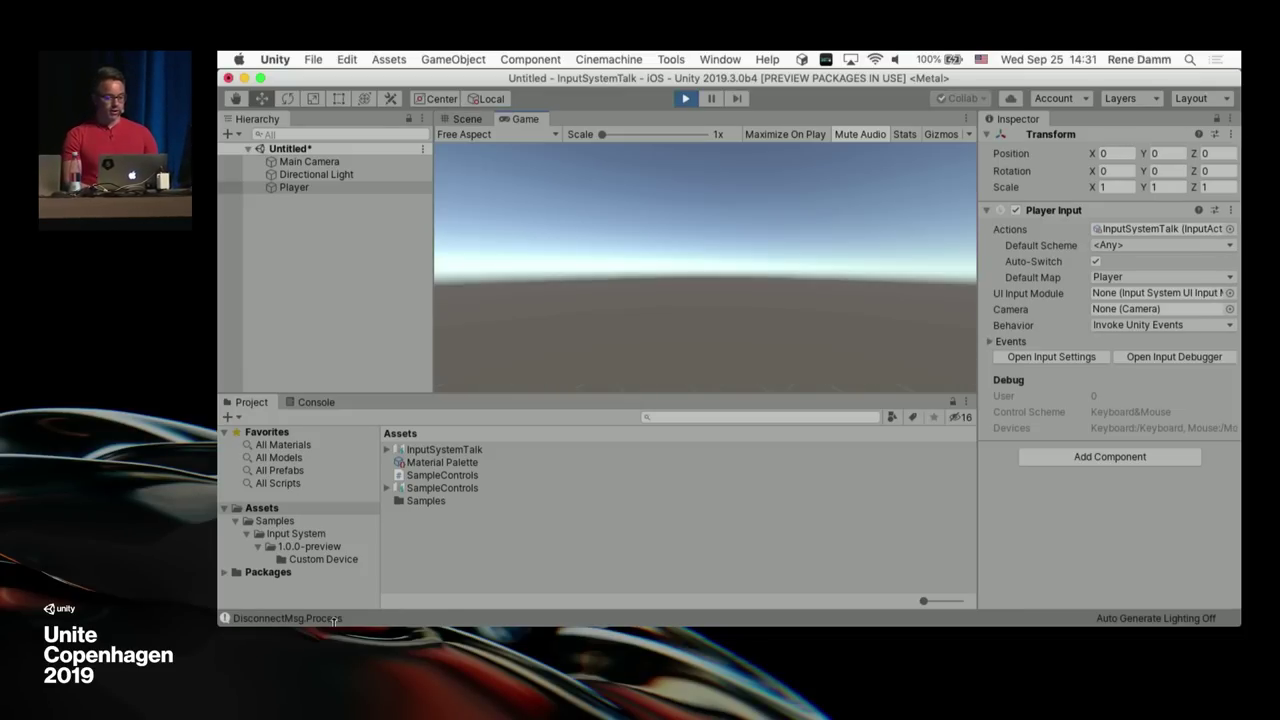
Step: Show the Console and press W in the game to log Player/Move actions
{"action": "left_click", "coordinate": [308, 403]}
{"action": "left_click", "coordinate": [660, 280]}
{"action": "key", "text": "w"}
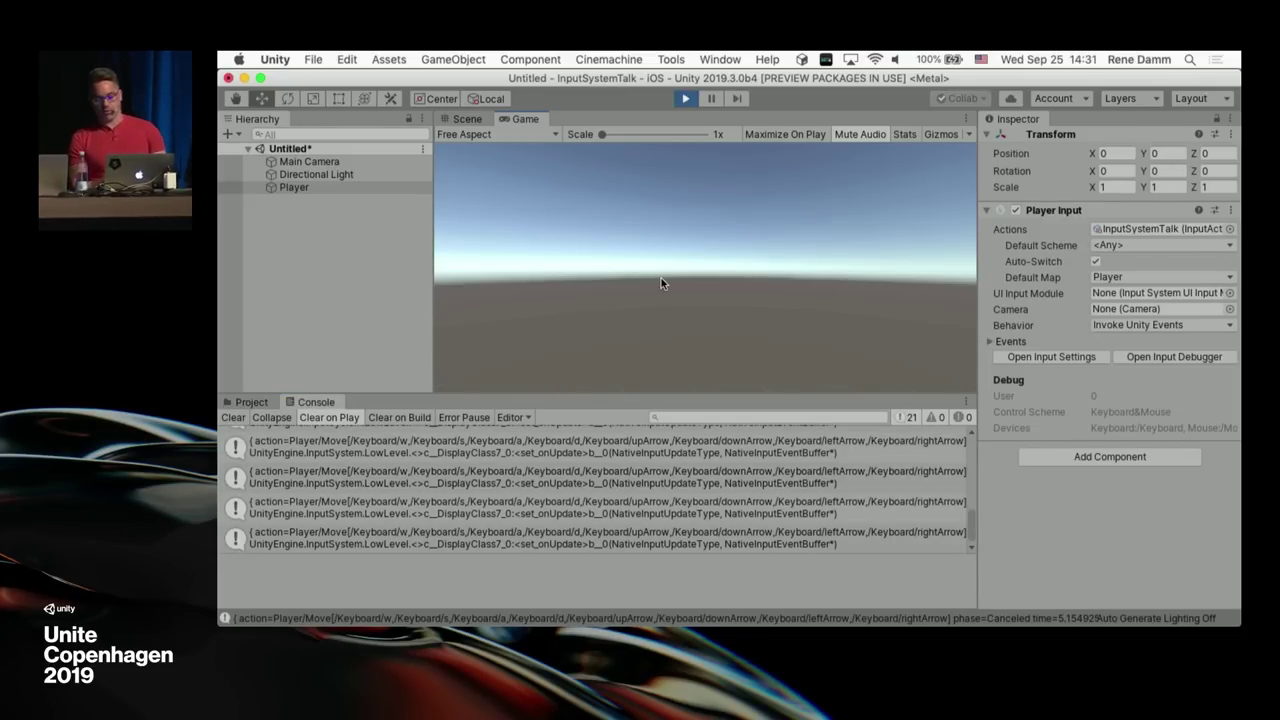
Step: Open the Input Debugger from Window > Analysis and dock it above the Inspector
{"action": "left_click", "coordinate": [720, 59]}
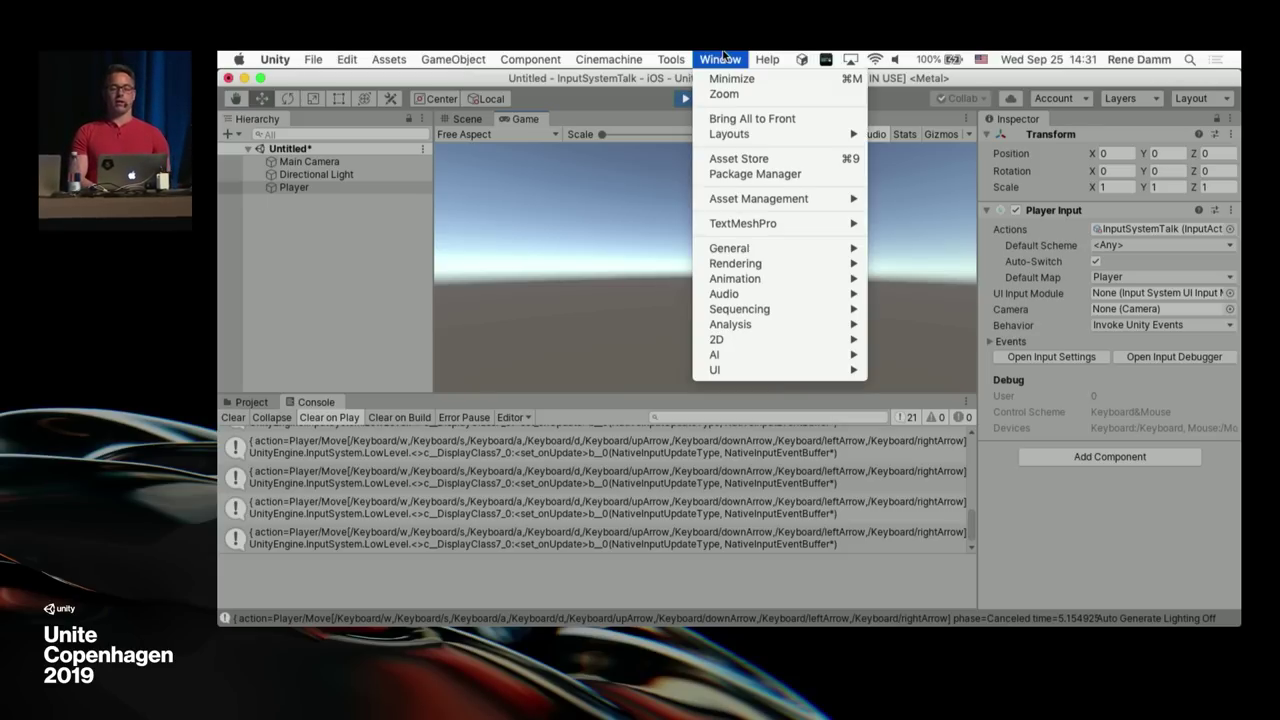
{"action": "mouse_move", "coordinate": [795, 339]}
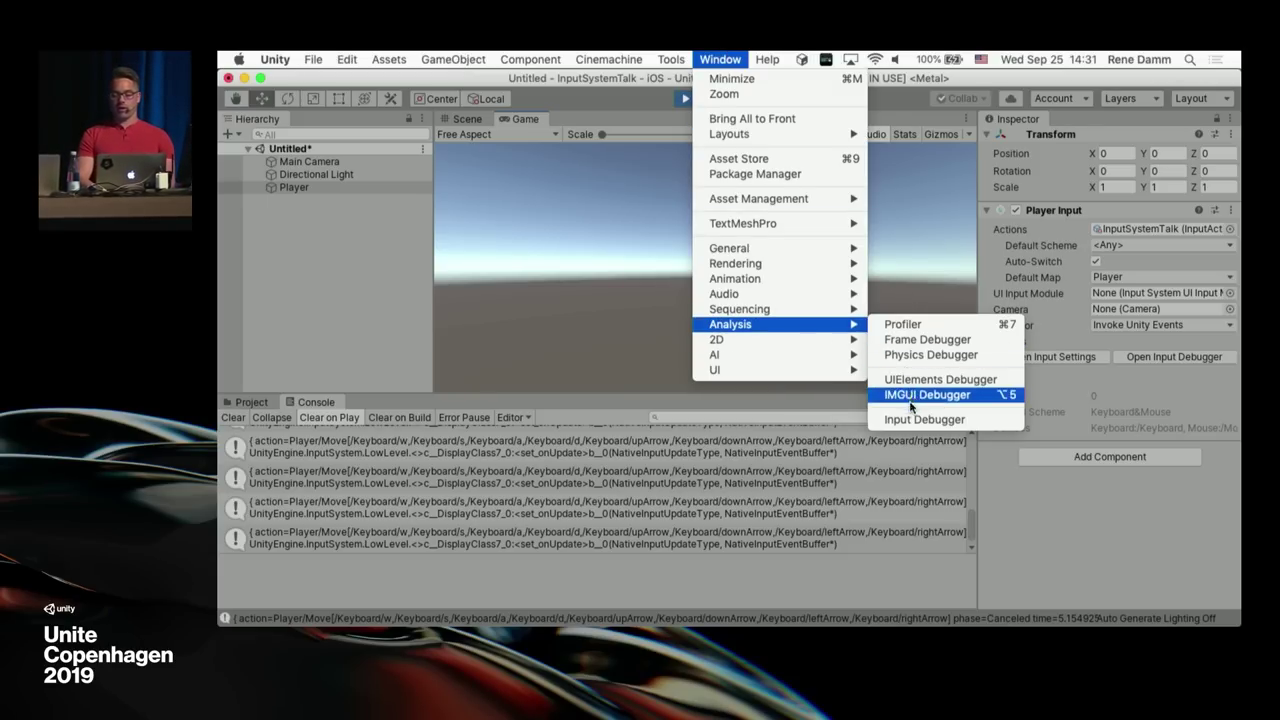
{"action": "left_click", "coordinate": [915, 420]}
{"action": "left_click_drag", "start_coordinate": [695, 159], "coordinate": [1088, 169]}
Step: Expand User #0 in the Input Debugger to show its paired devices and actions
{"action": "left_click", "coordinate": [987, 150]}
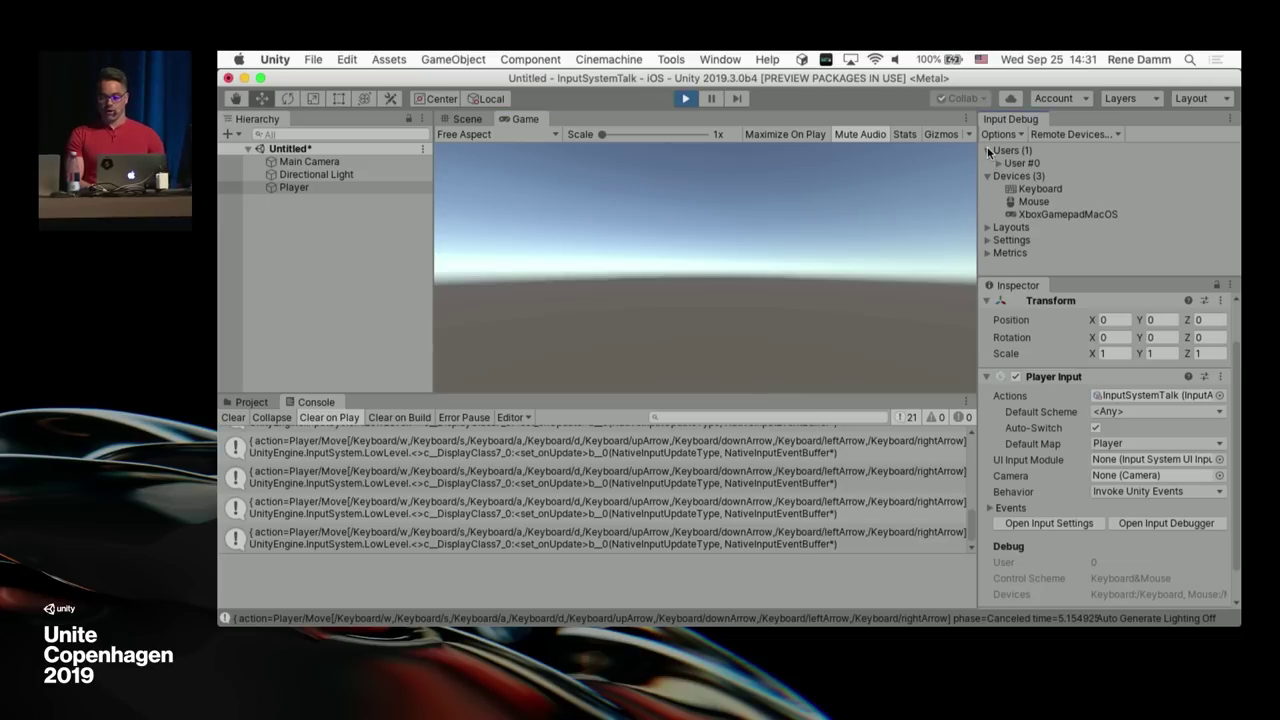
{"action": "scroll", "coordinate": [1038, 453], "scroll_direction": "down", "scroll_amount": 2}
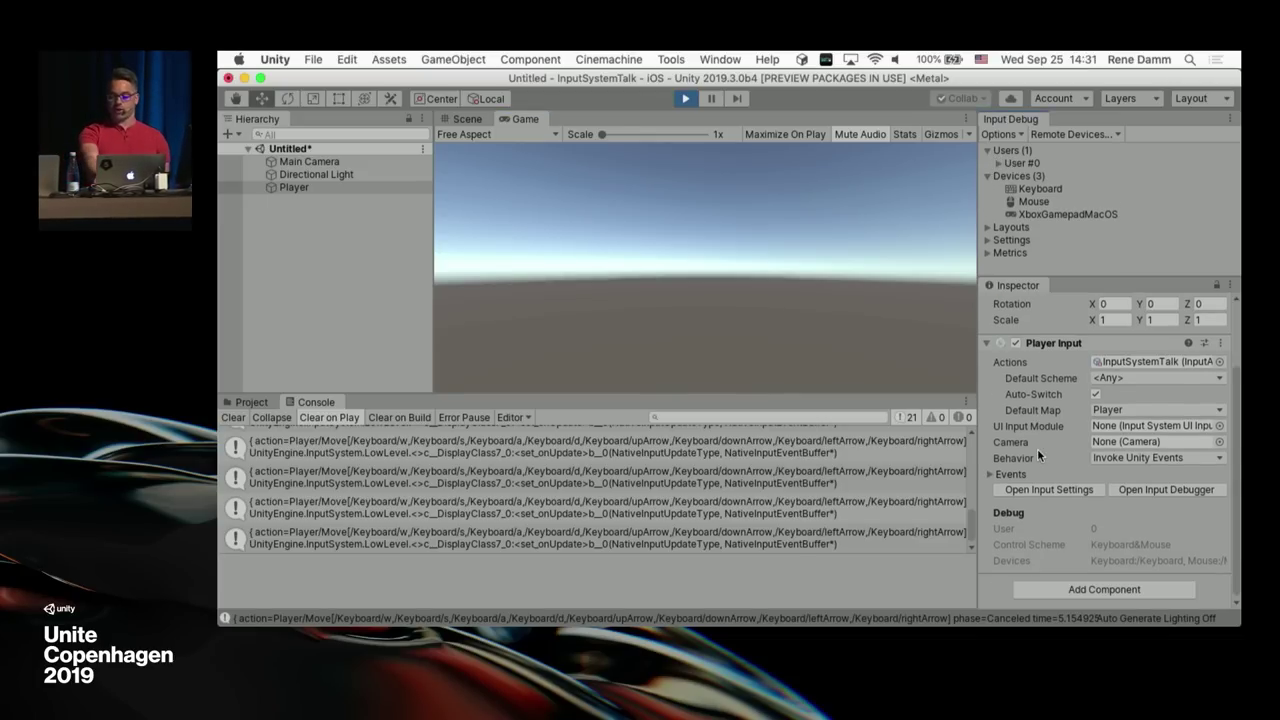
{"action": "scroll", "coordinate": [1074, 530], "scroll_direction": "up", "scroll_amount": 5}
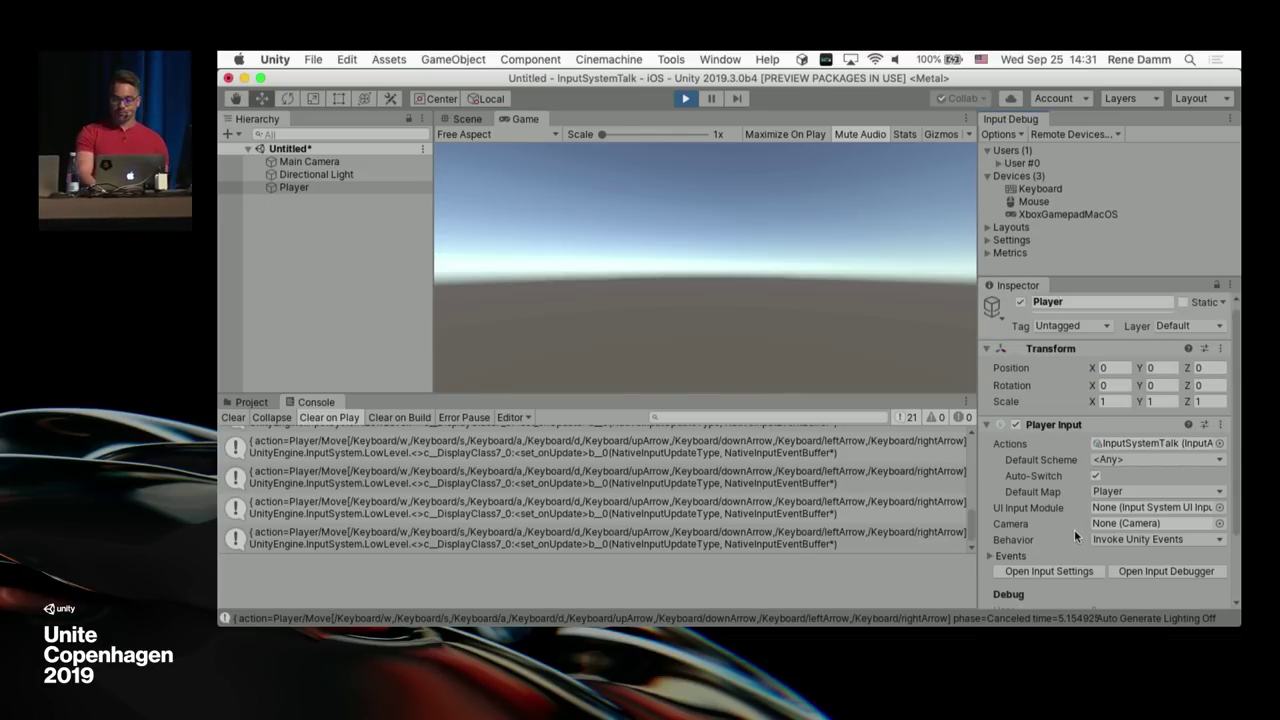
{"action": "left_click", "coordinate": [1003, 167]}
{"action": "left_click", "coordinate": [999, 164]}
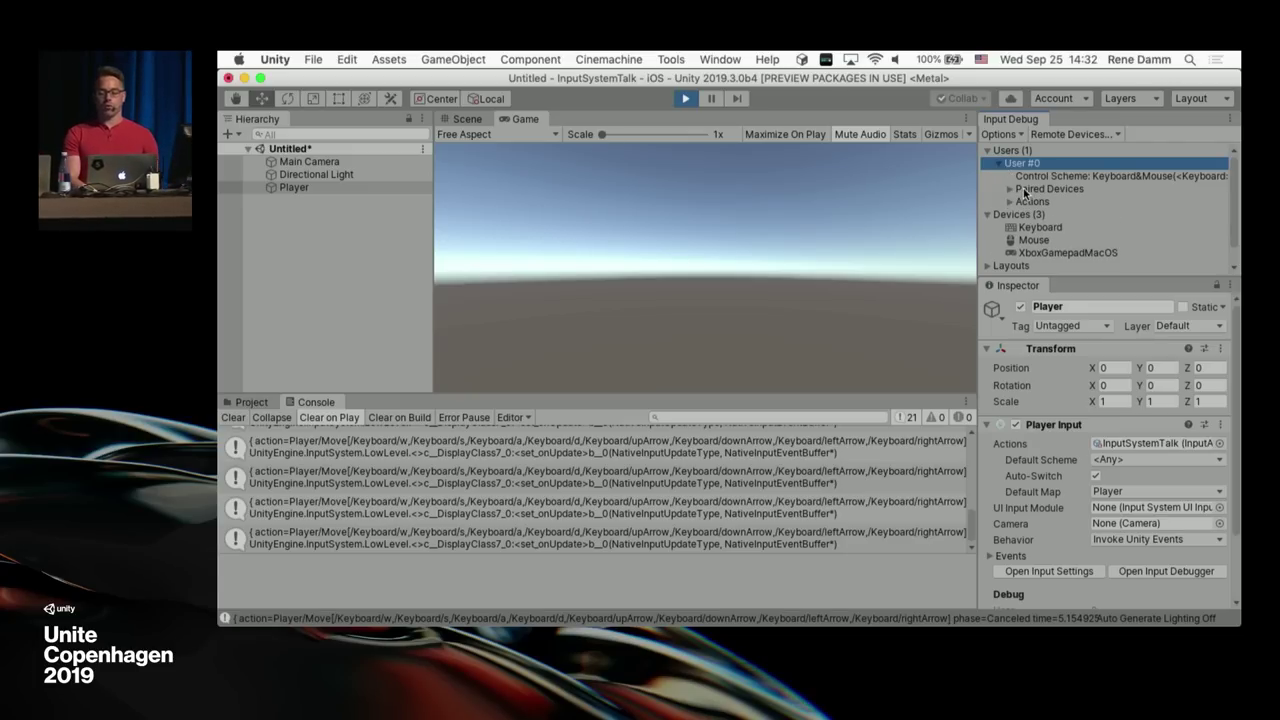
{"action": "left_click", "coordinate": [1010, 189]}
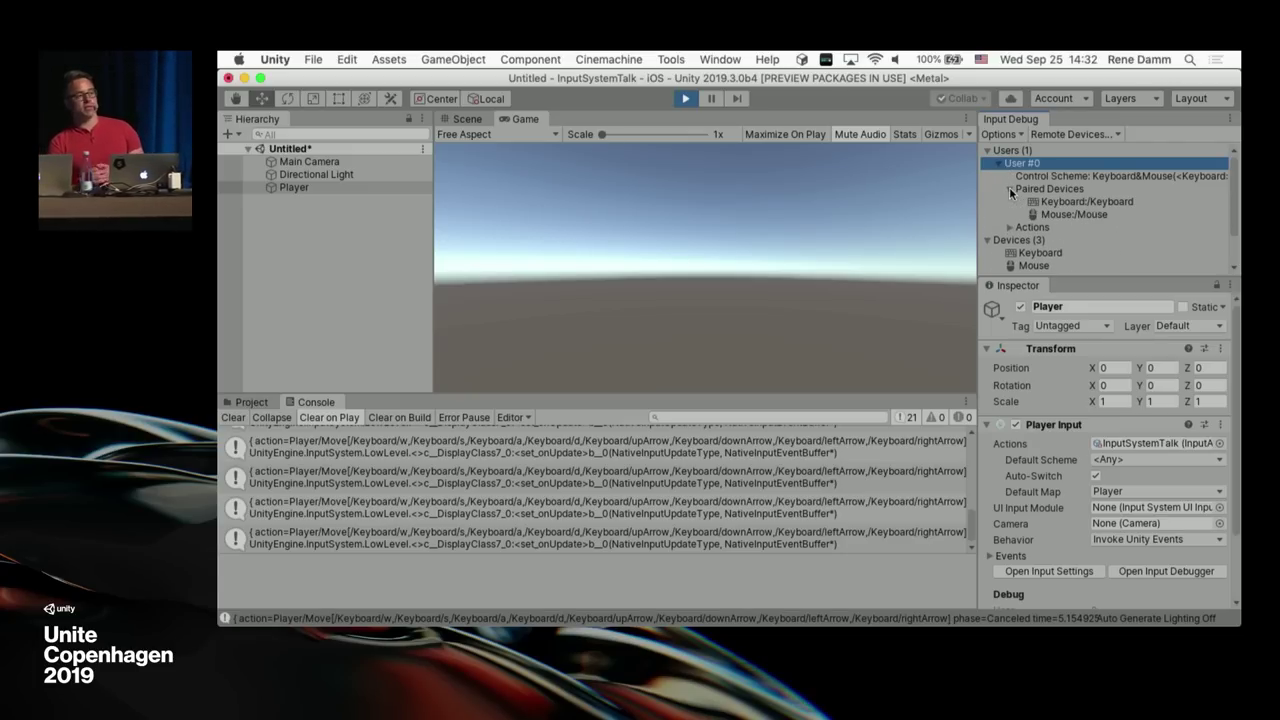
{"action": "left_click", "coordinate": [1009, 227]}
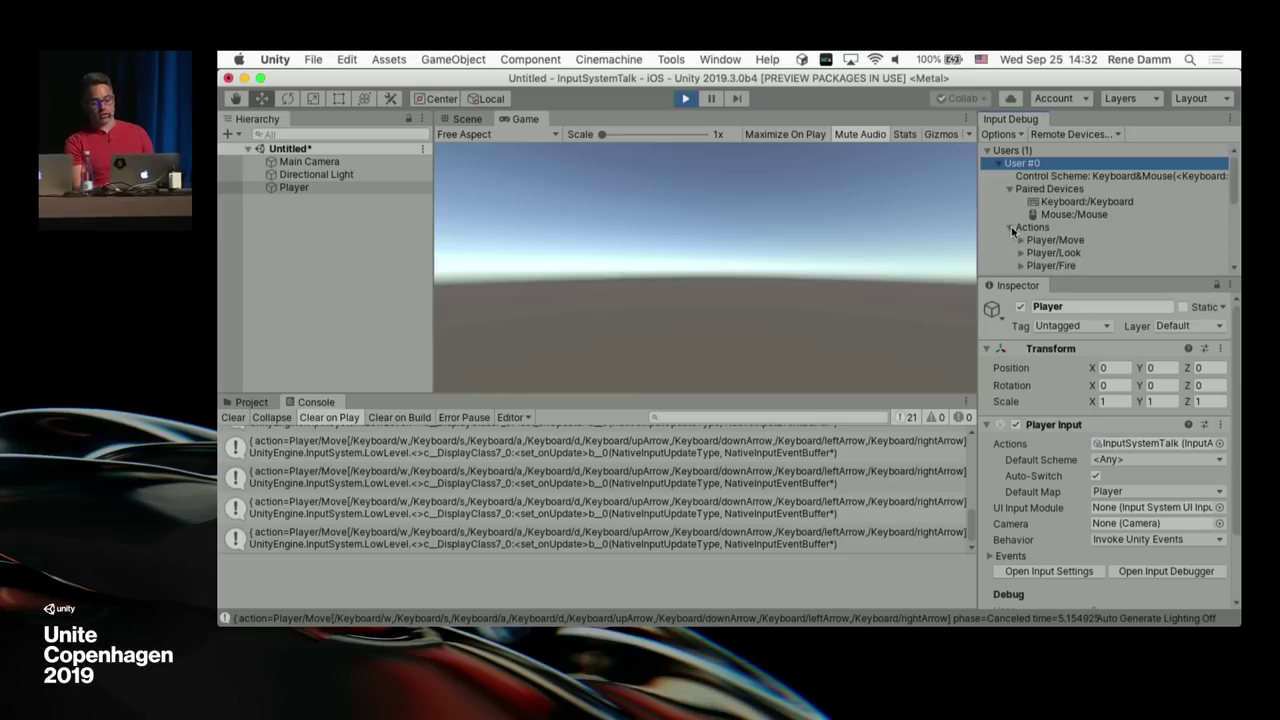
{"action": "scroll", "coordinate": [1056, 232], "scroll_direction": "down", "scroll_amount": 2}
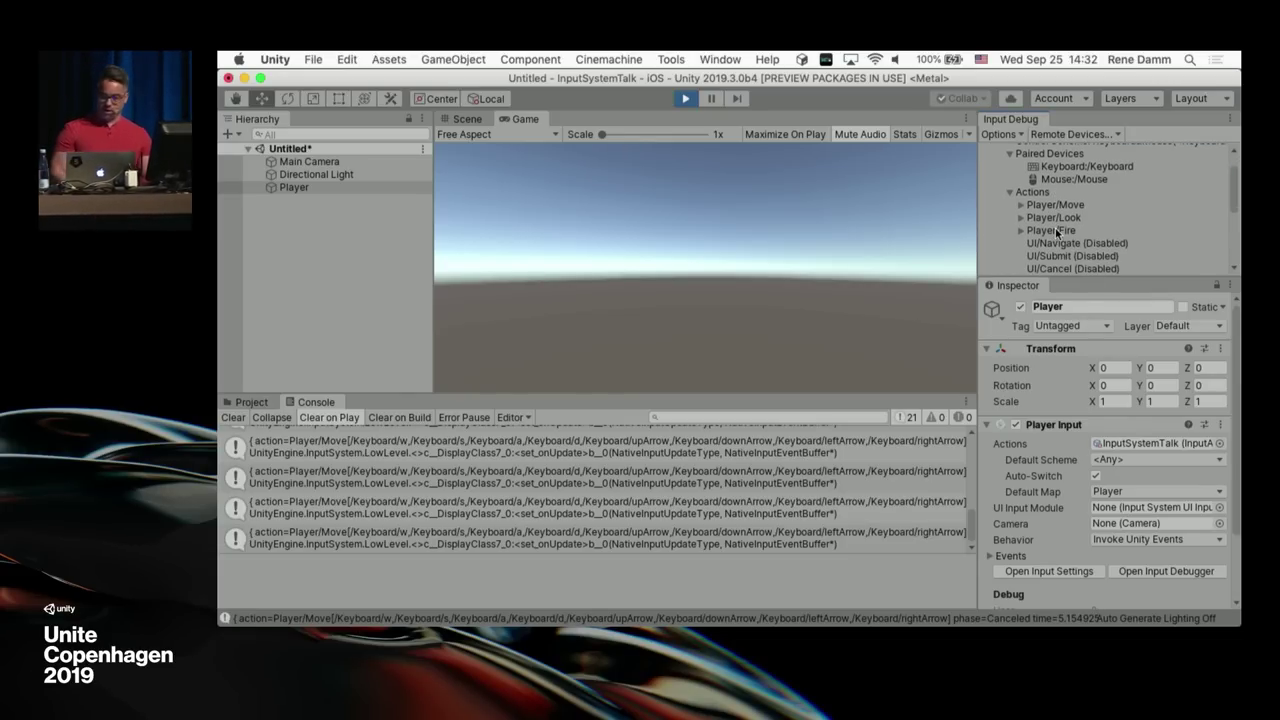
Step: Duplicate Player during play so User #1 gets the Gamepad scheme, then stop the game
{"action": "left_click", "coordinate": [342, 186]}
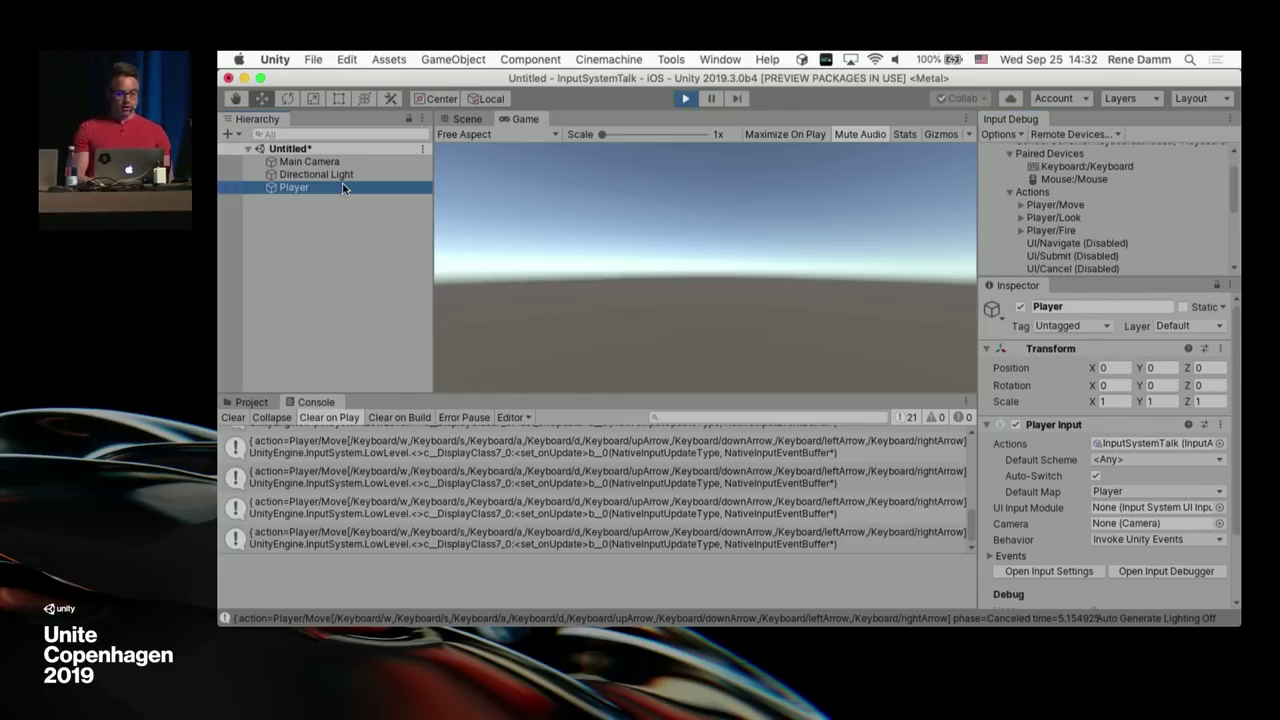
{"action": "key", "text": "super+d"}
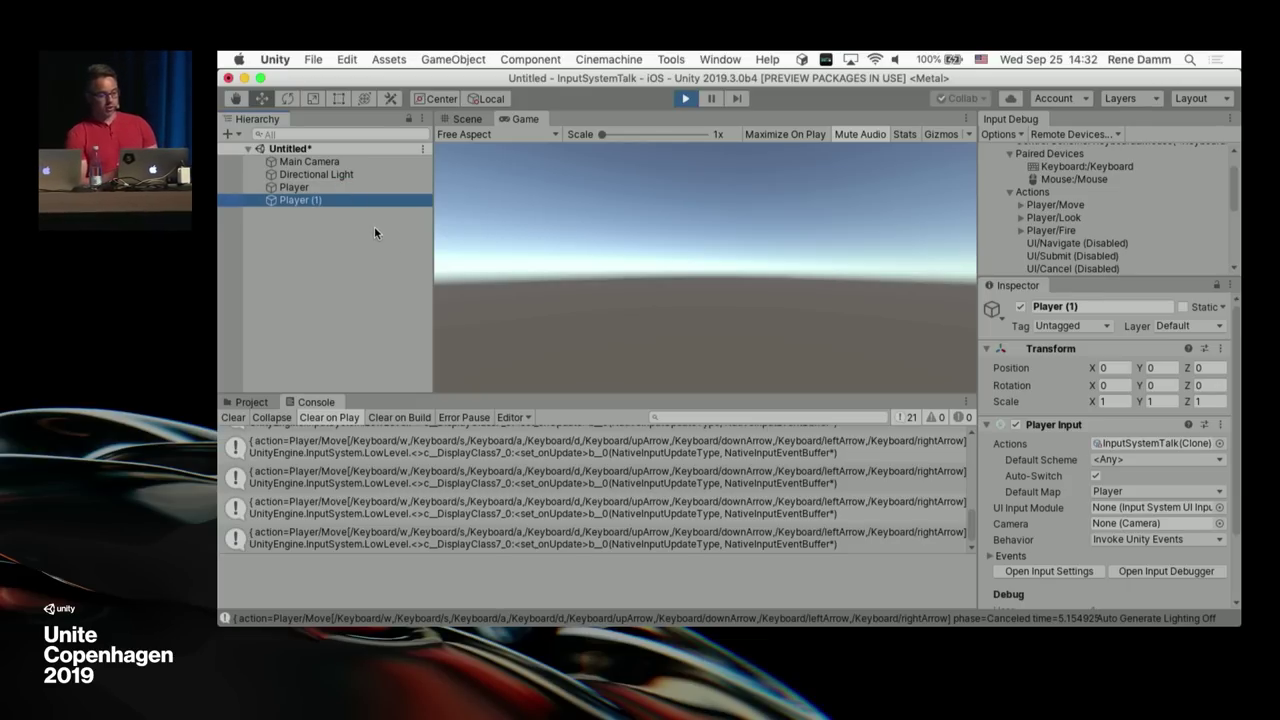
{"action": "scroll", "coordinate": [1063, 193], "scroll_direction": "down", "scroll_amount": 5}
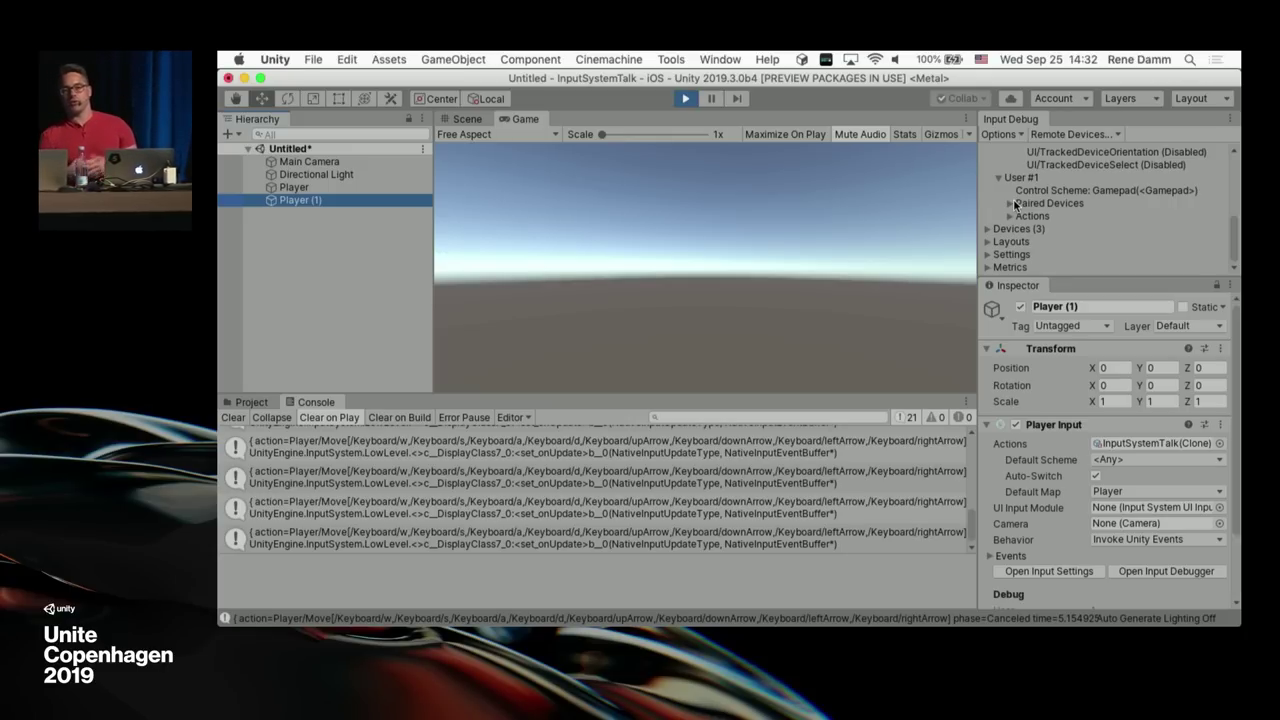
{"action": "left_click", "coordinate": [685, 98]}
Step: Create an empty PlayerManager object with a Player Input Manager component
{"action": "right_click", "coordinate": [308, 270]}
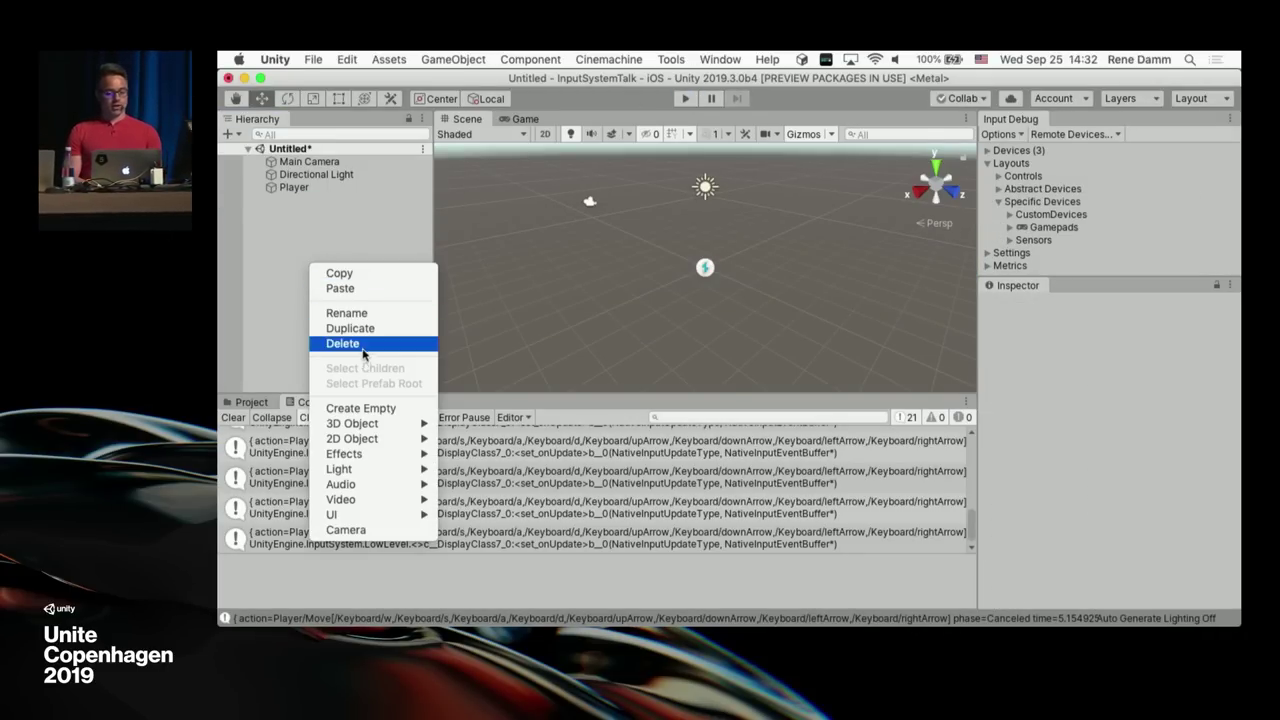
{"action": "left_click", "coordinate": [361, 409]}
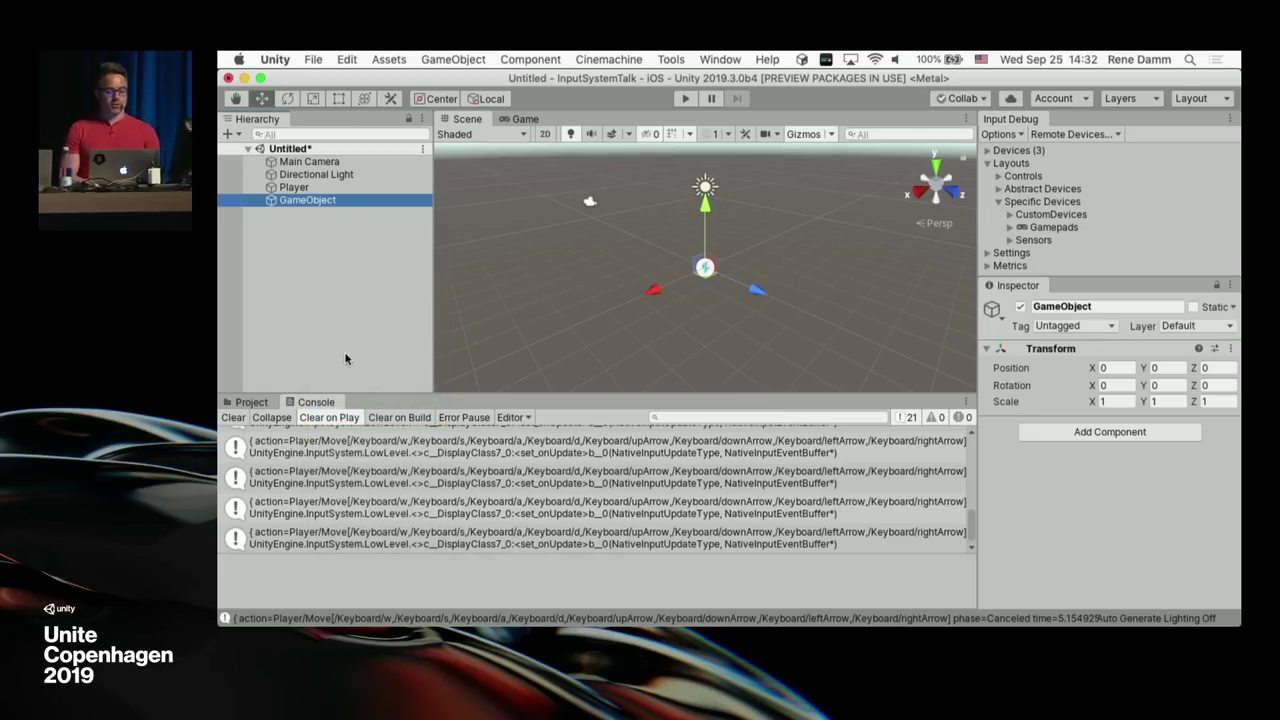
{"action": "left_click", "coordinate": [309, 204]}
{"action": "key", "text": "BackSpace"}
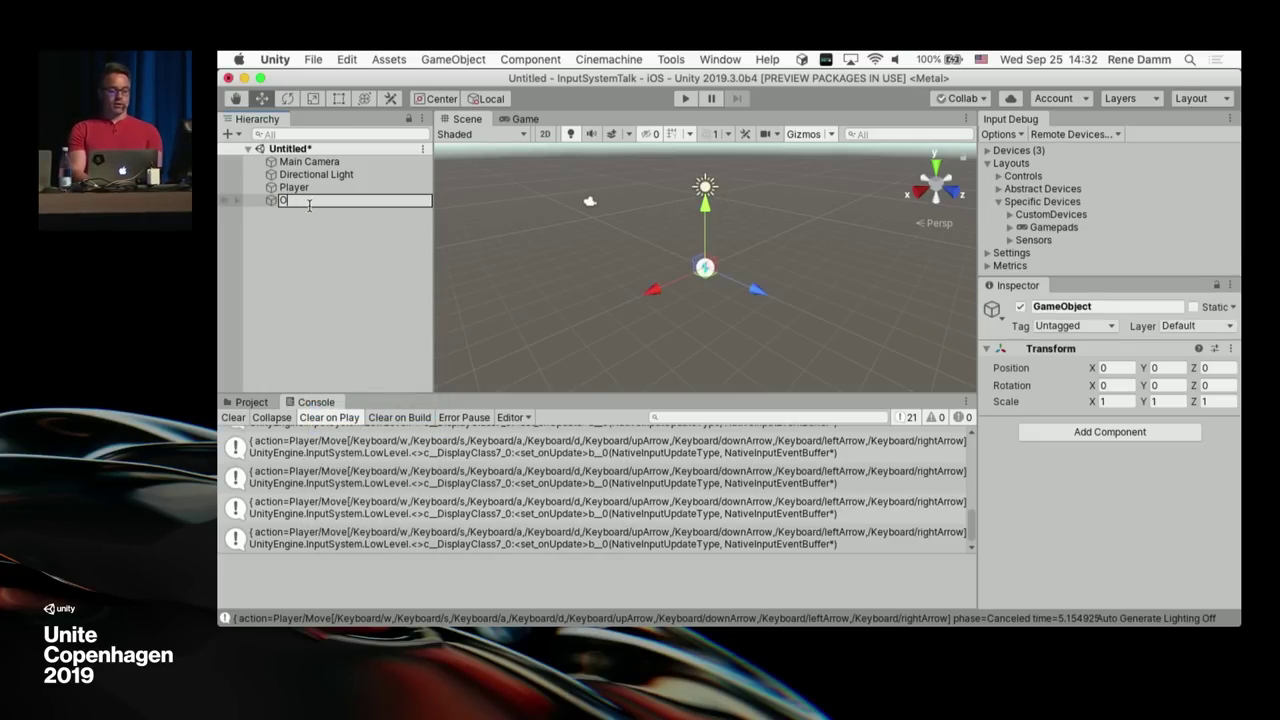
{"action": "type", "text": "PlayerManager"}
{"action": "key", "text": "Return"}
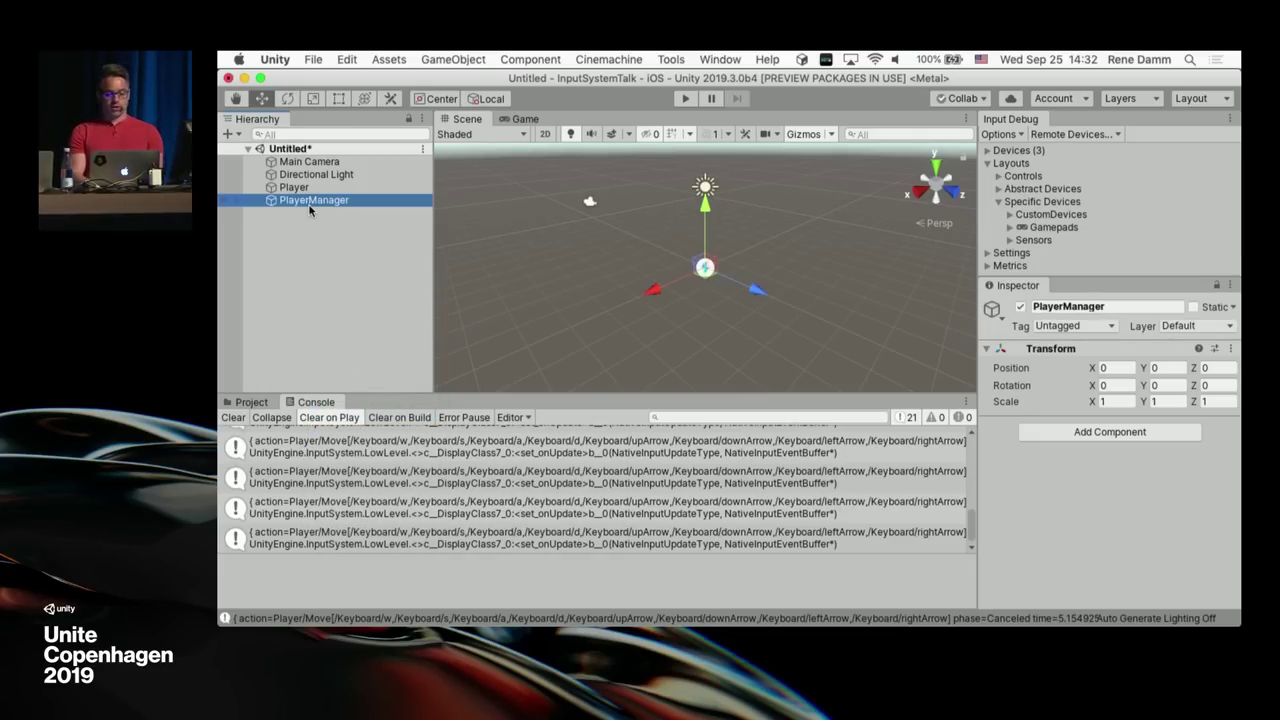
{"action": "left_click", "coordinate": [1070, 431]}
{"action": "type", "text": "player"}
{"action": "key", "text": "Down"}
{"action": "key", "text": "Return"}
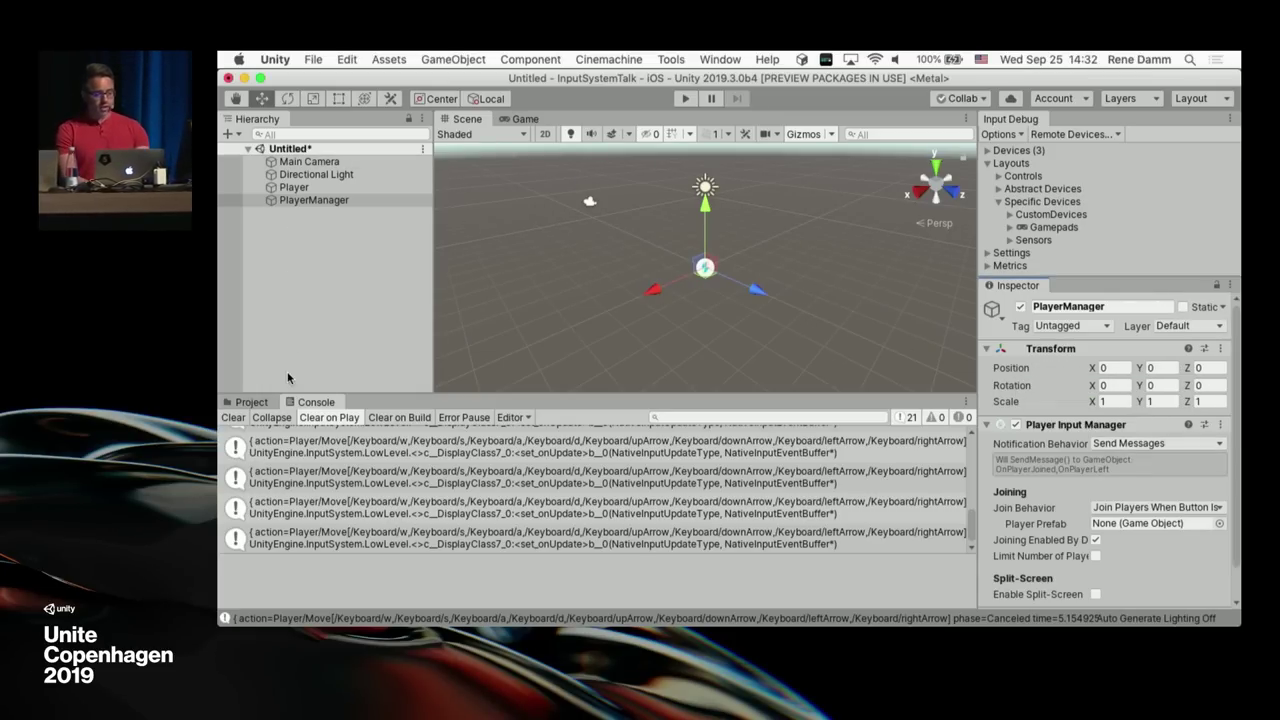
Step: Save Player as a prefab, delete it from the scene, set it as Player Prefab, and play
{"action": "left_click", "coordinate": [253, 400]}
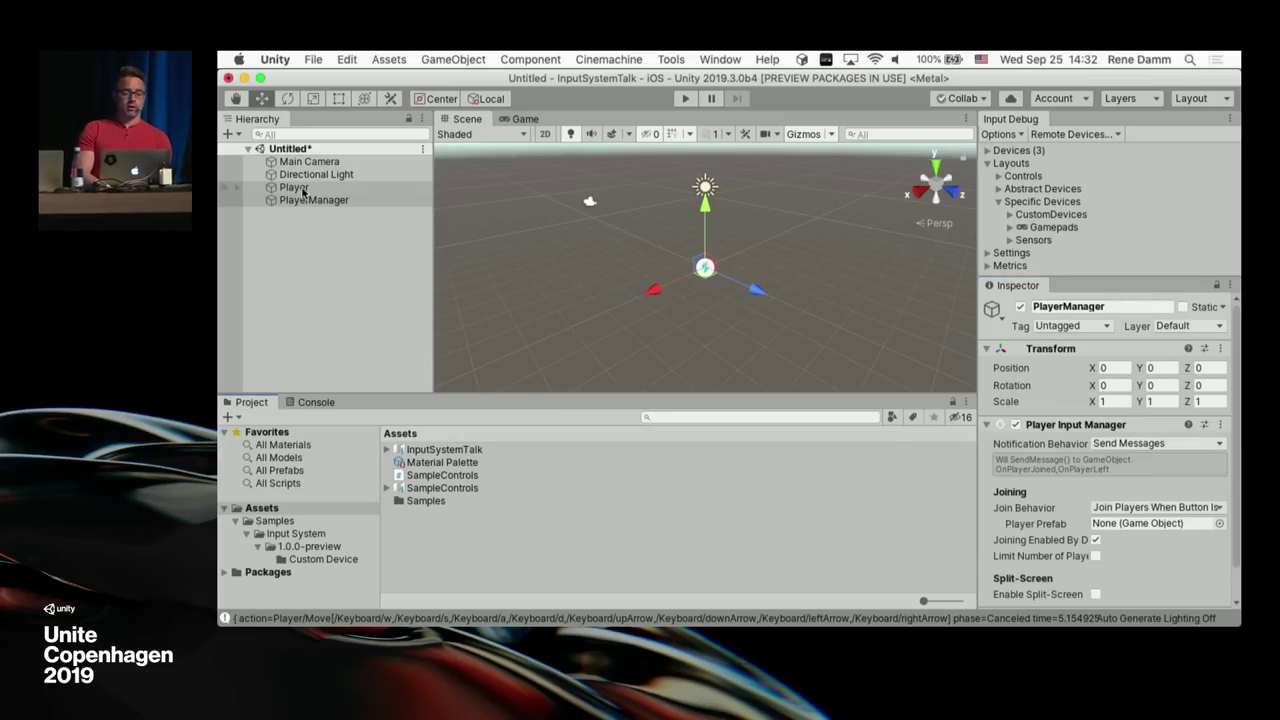
{"action": "left_click_drag", "start_coordinate": [292, 187], "coordinate": [447, 522]}
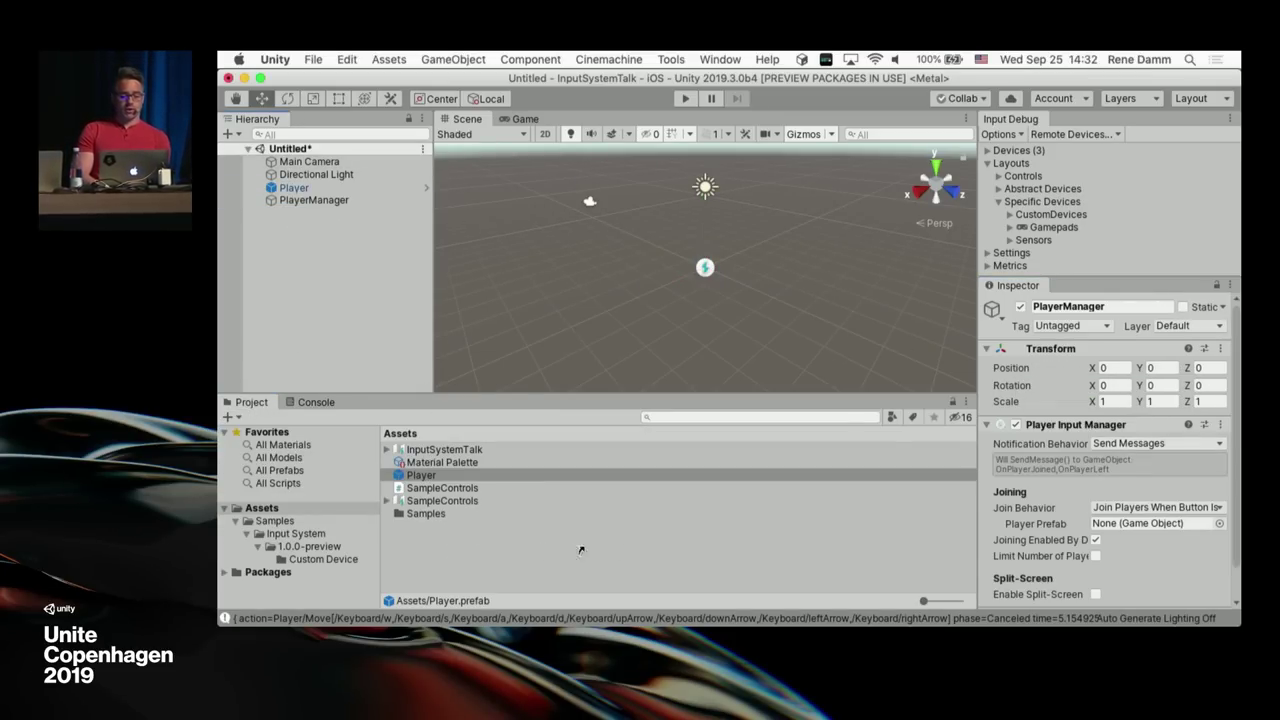
{"action": "left_click", "coordinate": [361, 207]}
{"action": "left_click", "coordinate": [352, 191]}
{"action": "key", "text": "super+BackSpace"}
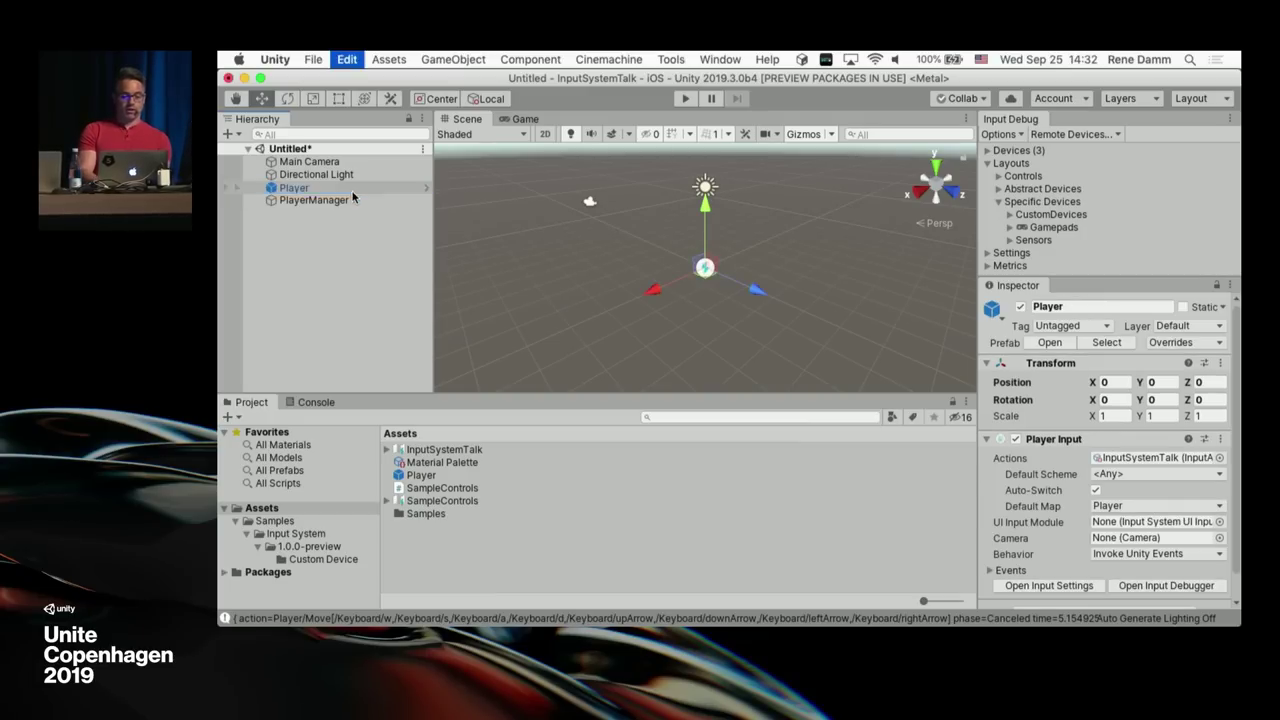
{"action": "left_click_drag", "start_coordinate": [418, 476], "coordinate": [1135, 523]}
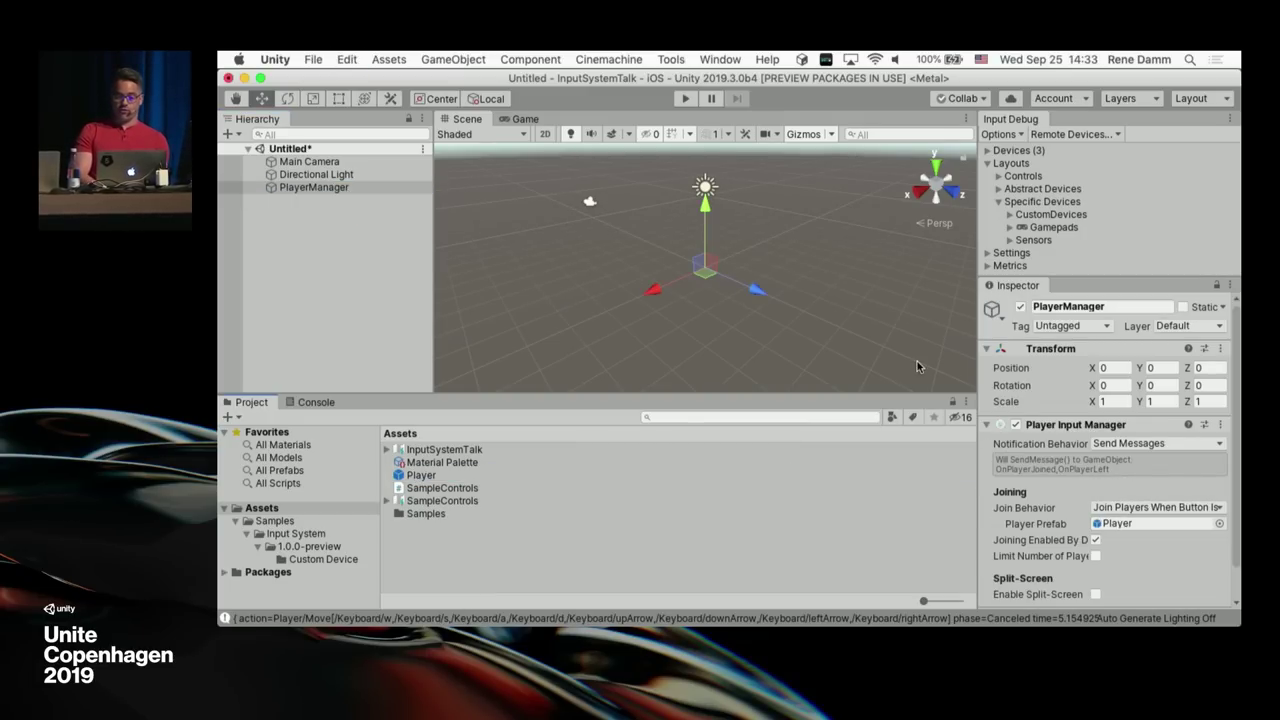
{"action": "left_click", "coordinate": [685, 98]}
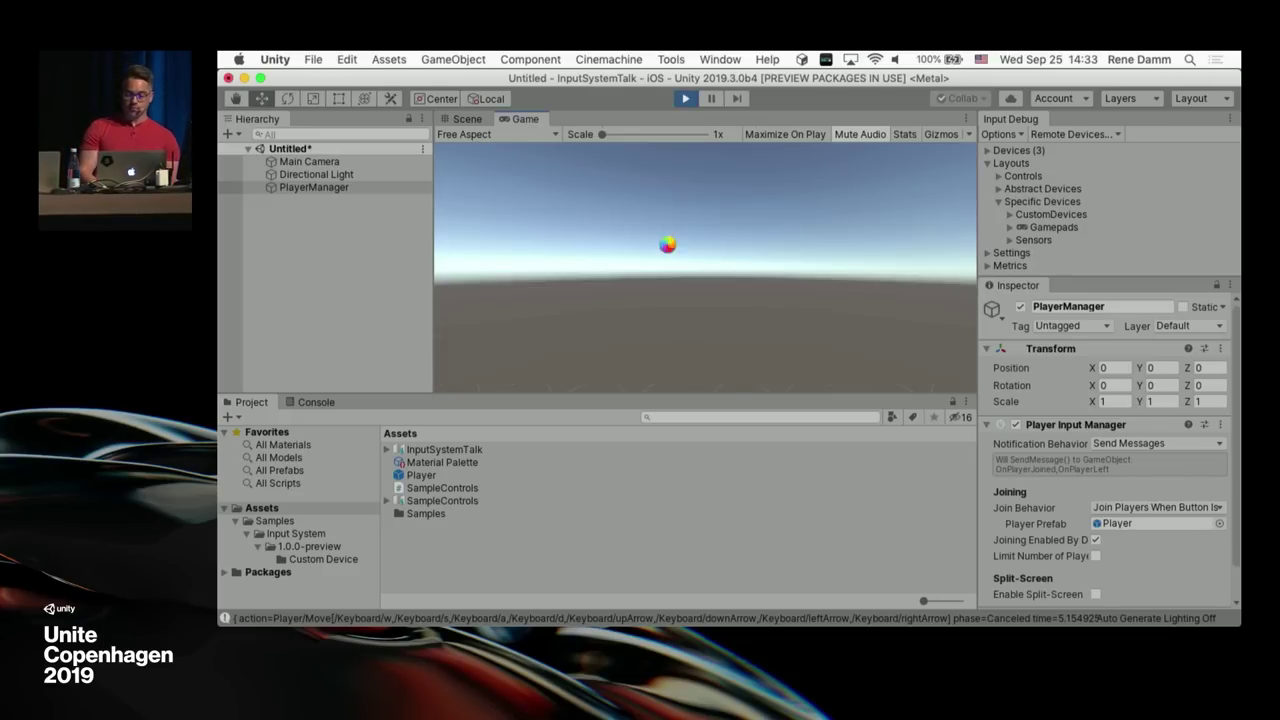
Step: Join two players, via keyboard/mouse and gamepad, and check PlayerManager's listed Player #0 and #1
{"action": "left_click", "coordinate": [740, 245]}
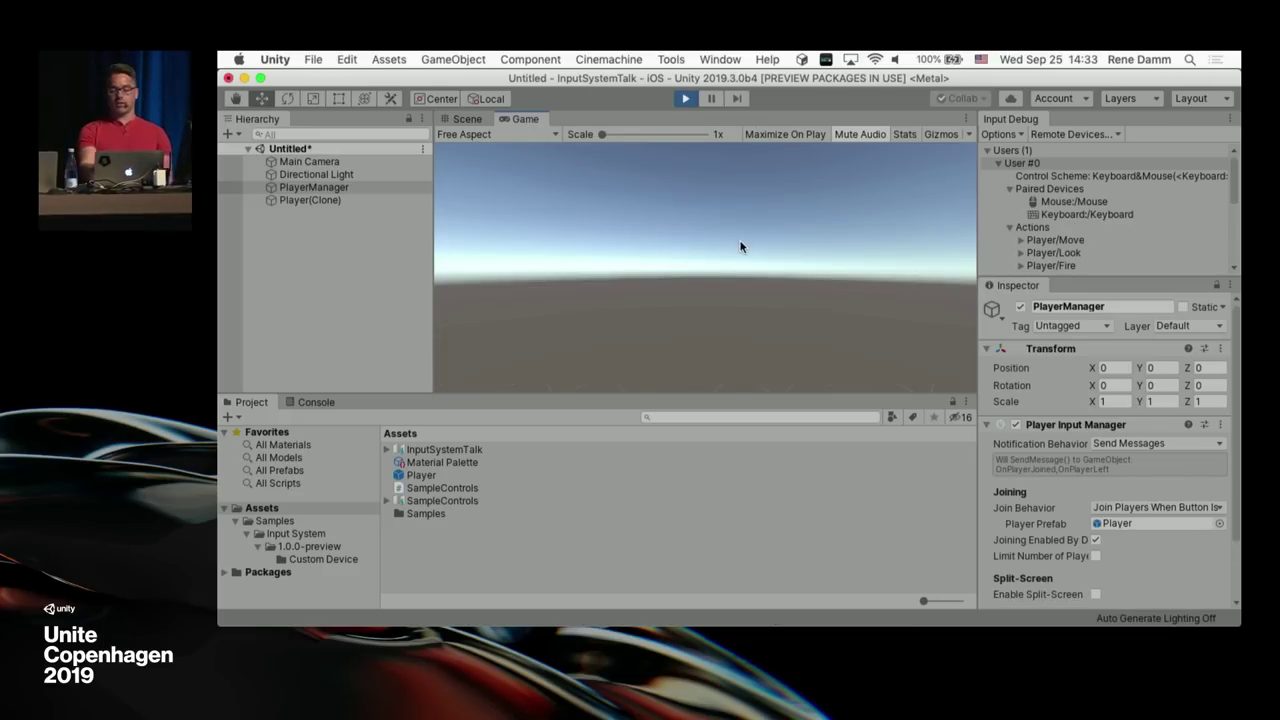
{"action": "left_click", "coordinate": [631, 257]}
{"action": "scroll", "coordinate": [987, 245], "scroll_direction": "down", "scroll_amount": 5}
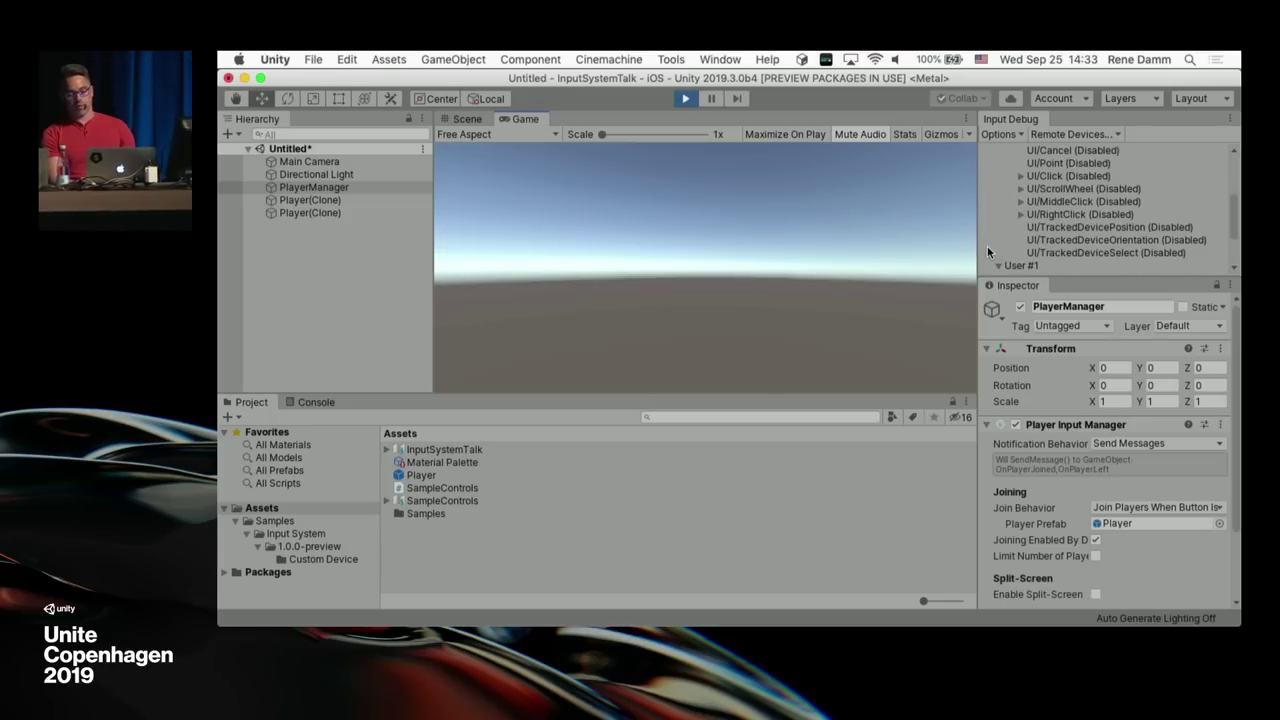
{"action": "scroll", "coordinate": [987, 245], "scroll_direction": "down", "scroll_amount": 4}
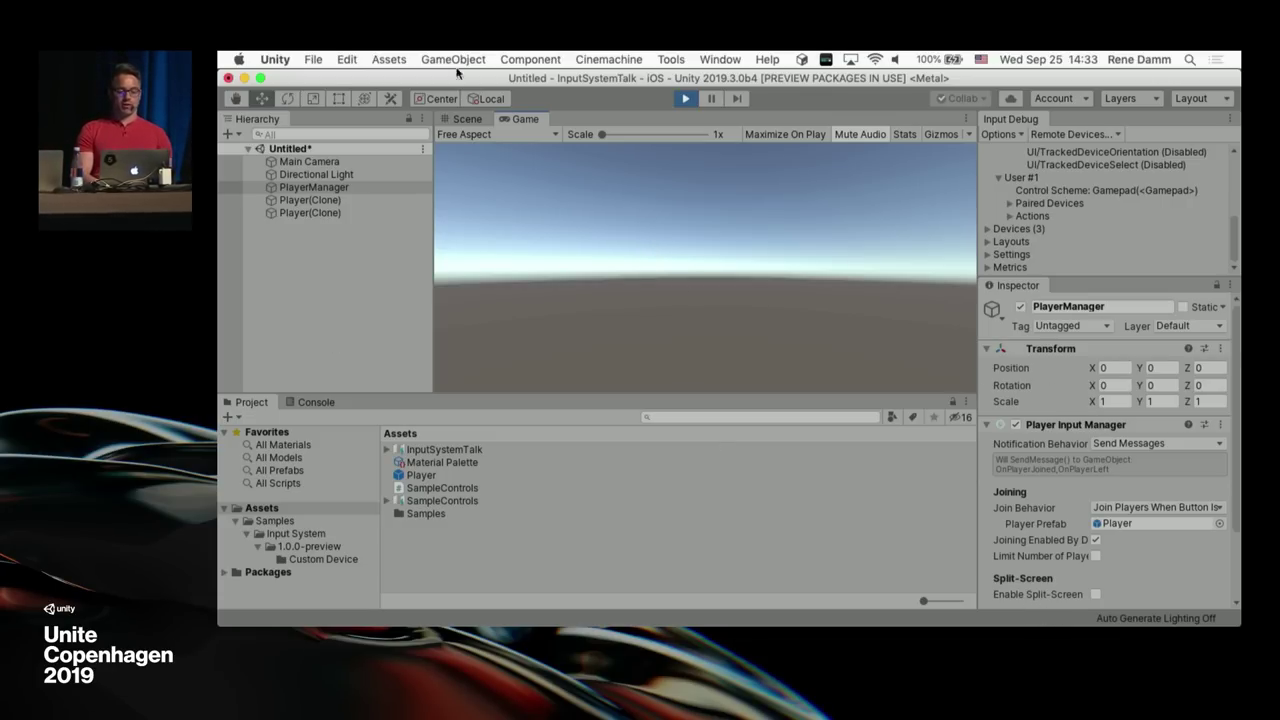
{"action": "left_click", "coordinate": [350, 200]}
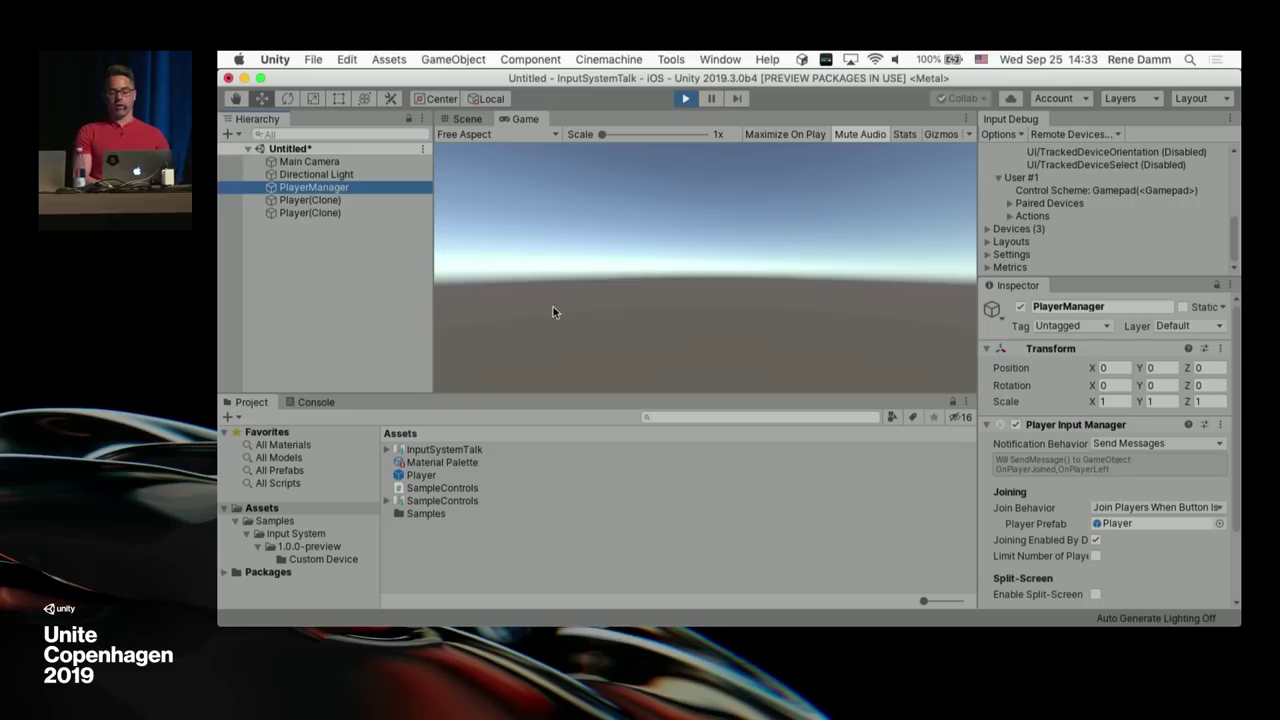
{"action": "scroll", "coordinate": [1060, 540], "scroll_direction": "down", "scroll_amount": 2}
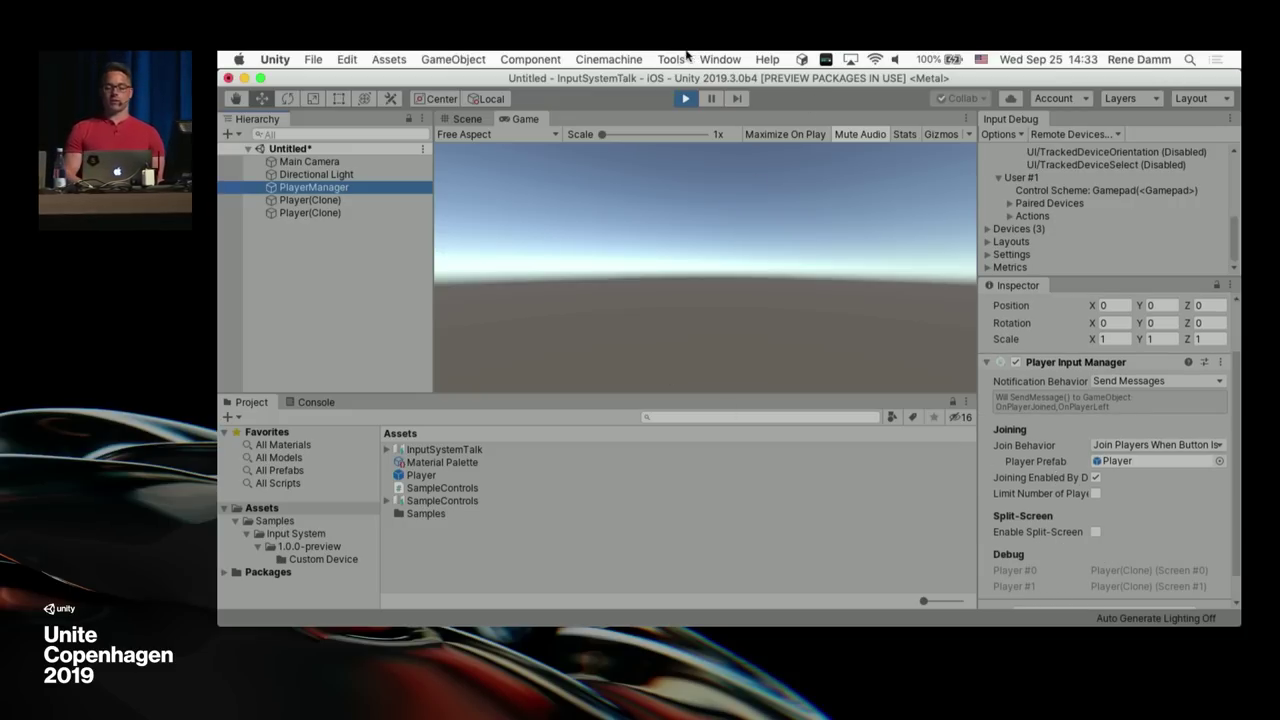
Step: Exit Play mode and return to the presentation's Touch slide
{"action": "left_click", "coordinate": [684, 98]}
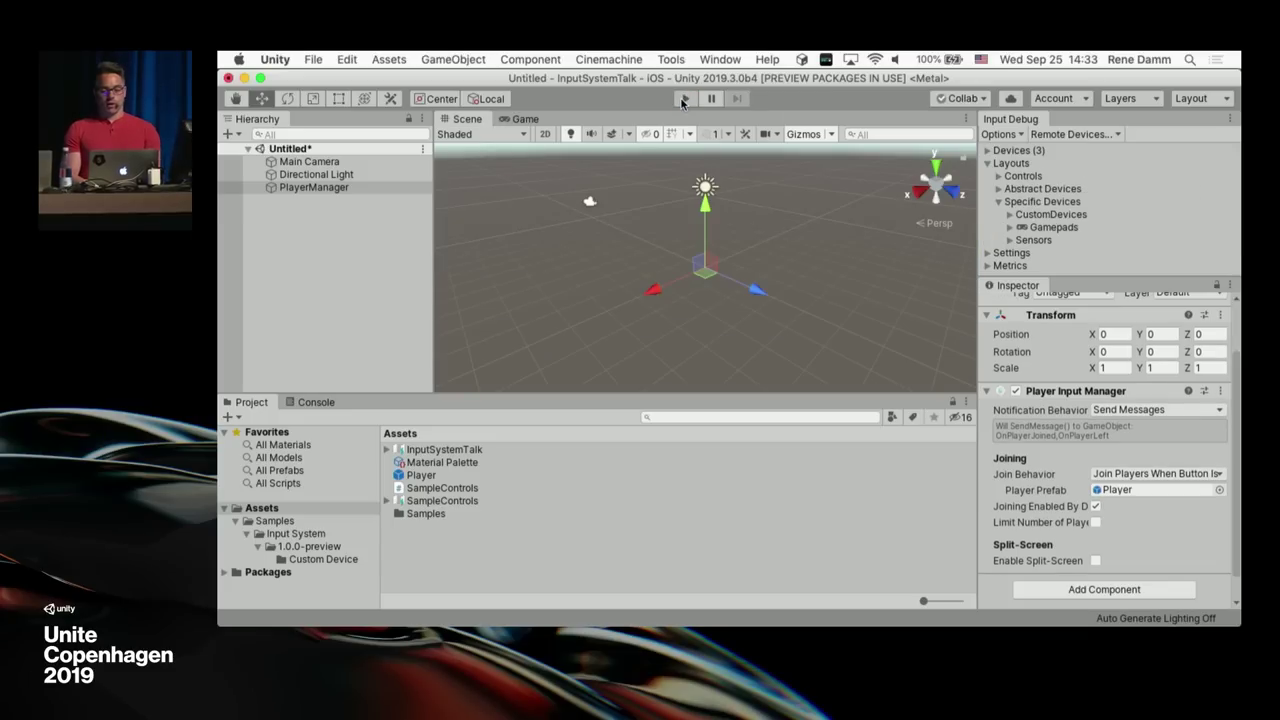
{"action": "key", "text": "super+Tab"}
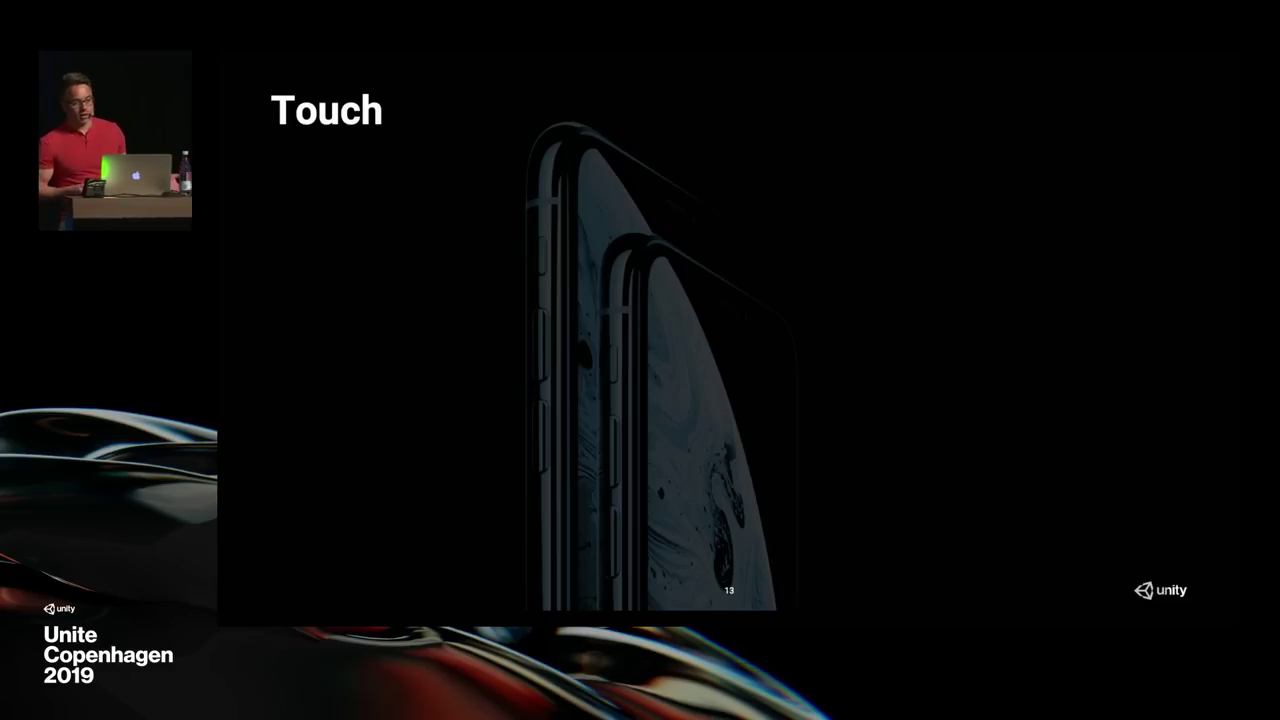
Step: Advance to slide 14, Gamepads and Joysticks, listing PS4, Xbox and Gamepad.current
{"action": "key", "text": "Right"}
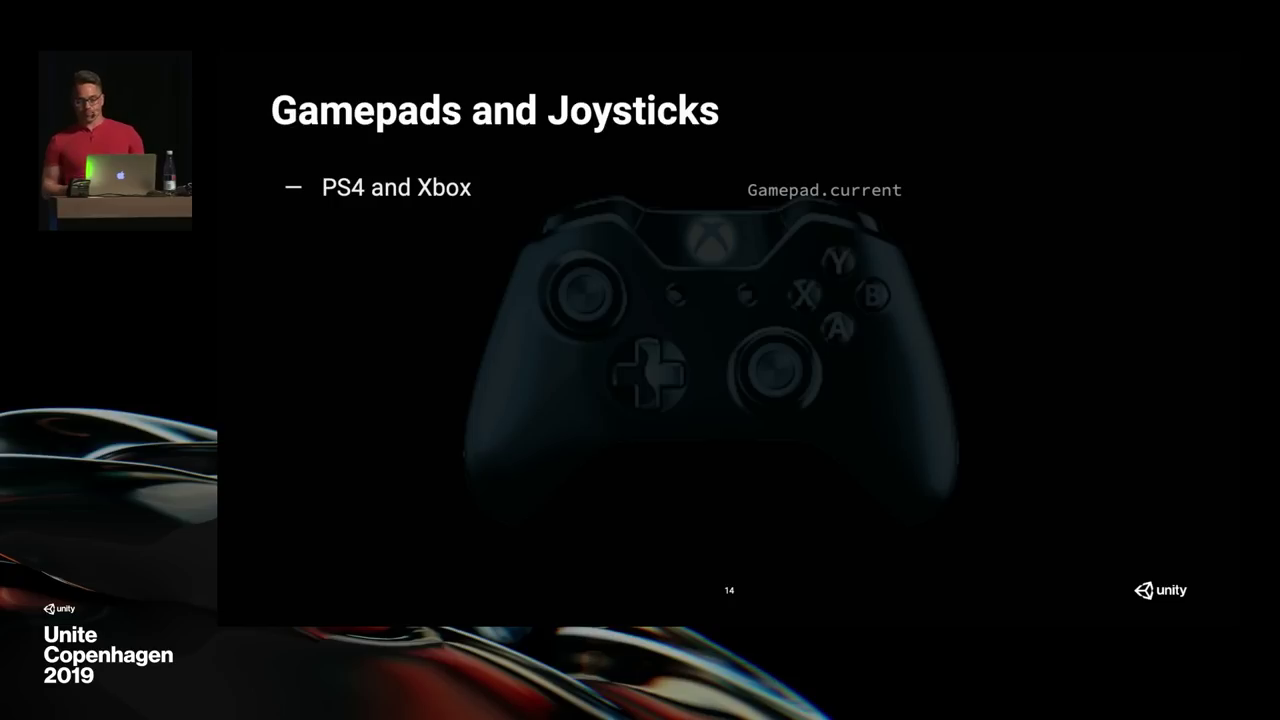
Step: Reveal the Rumble point with Gamepad.SetMotorSpeeds(left, right) on slide 14
{"action": "key", "text": "Right"}
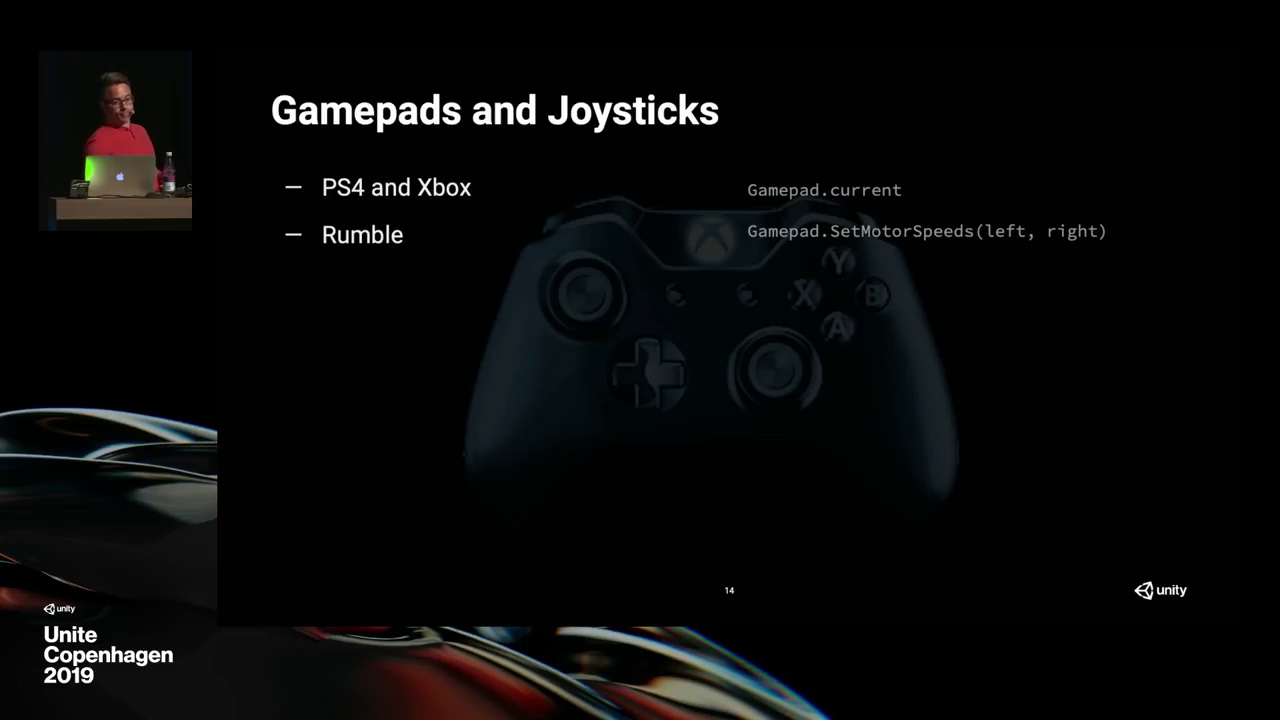
Step: Reveal the HID Joysticks points, then continue to slide 17, Other, showing Sensors
{"action": "key", "text": "Right"}
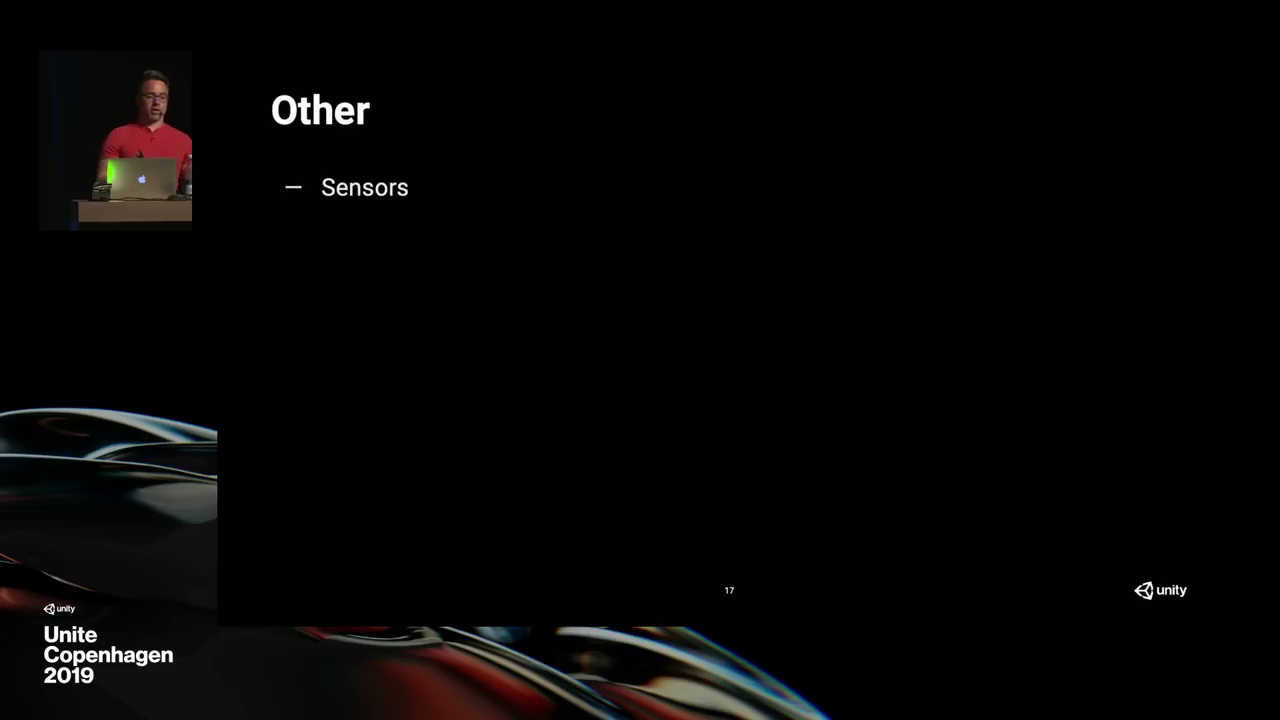
Step: Reveal the XR Support point beneath Sensors on slide 17
{"action": "key", "text": "Right"}
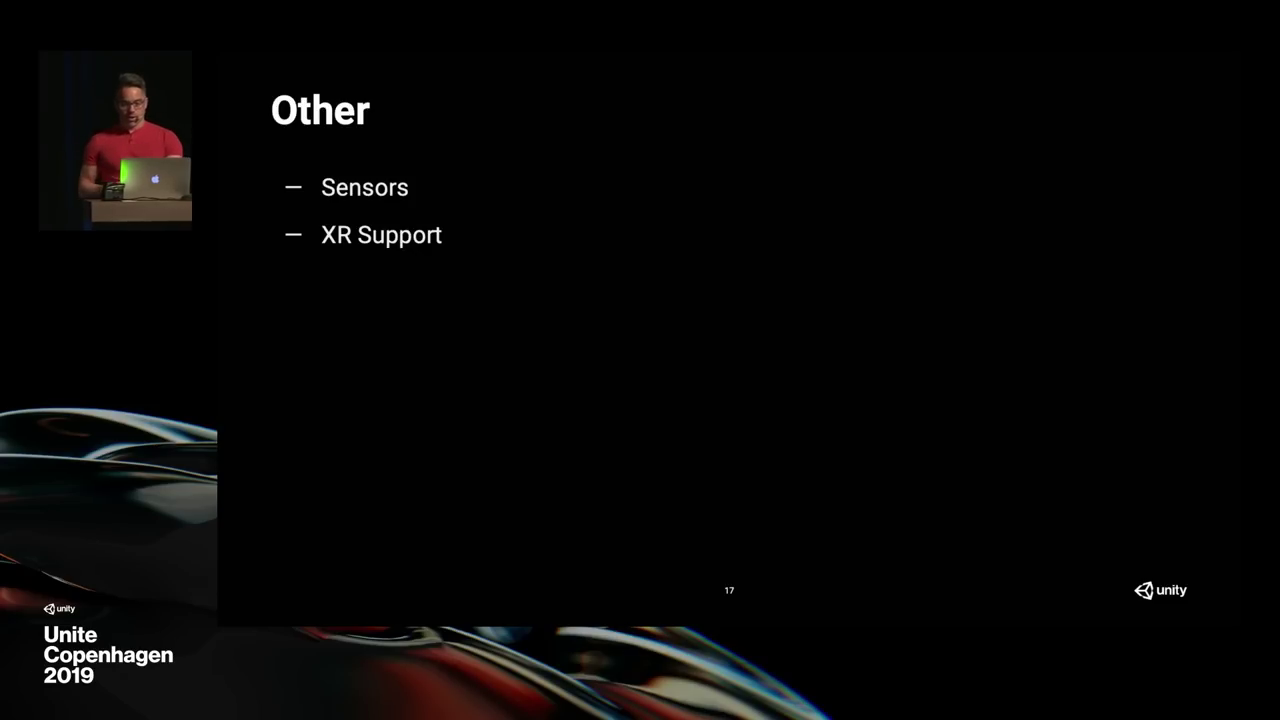
Step: Reveal the uGUI Support and On-Screen Controls points on slide 17
{"action": "key", "text": "Right"}
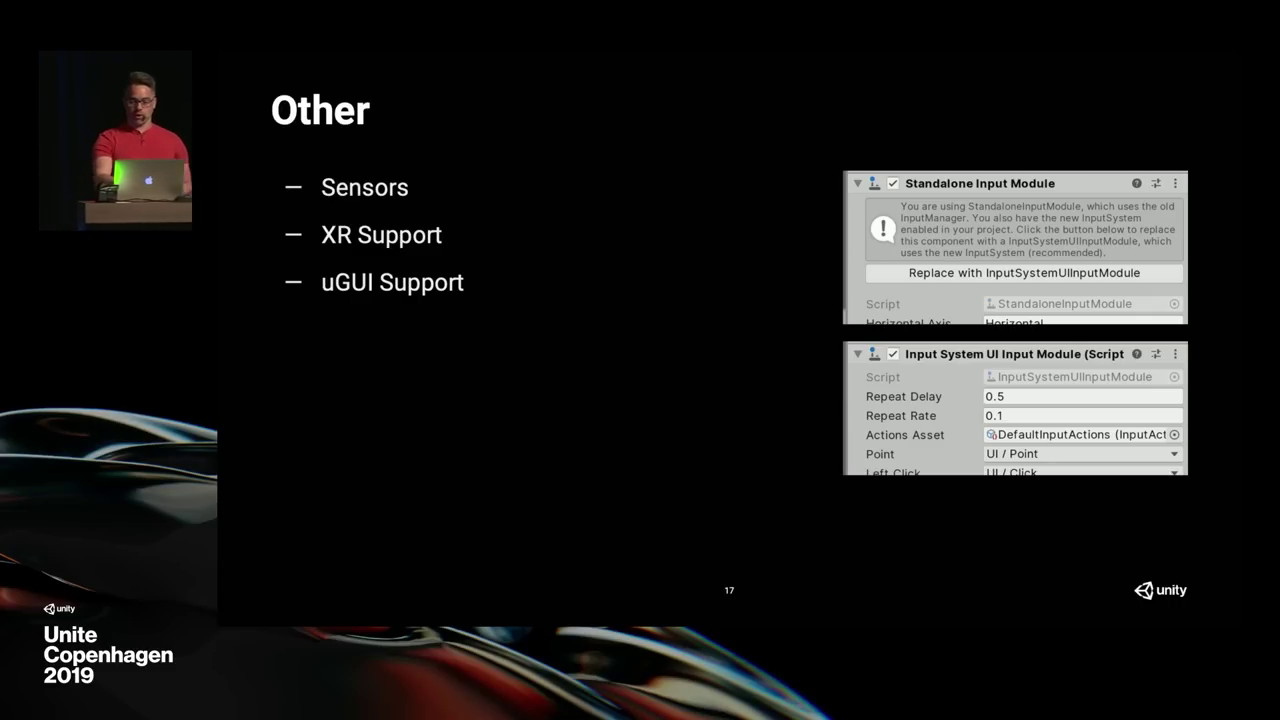
{"action": "key", "text": "Right"}
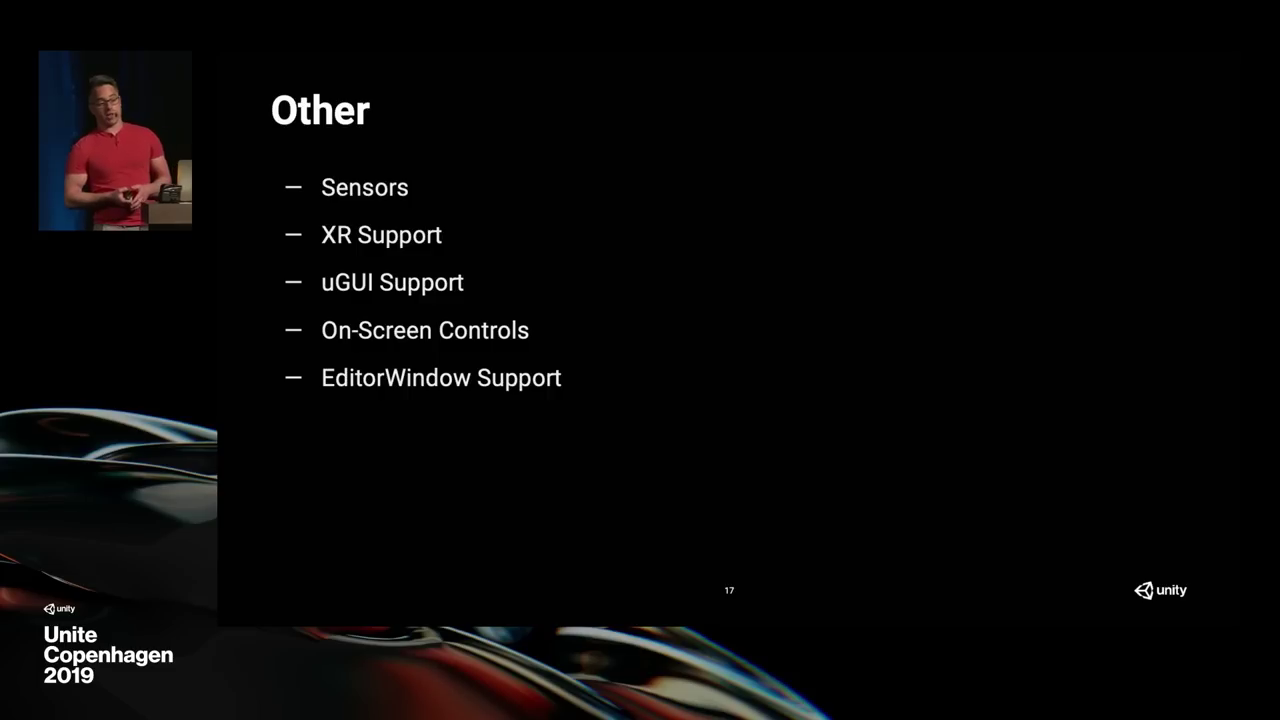
Step: Reveal InputTestFixture on slide 17, then advance to slide 18, Future
{"action": "key", "text": "Right"}
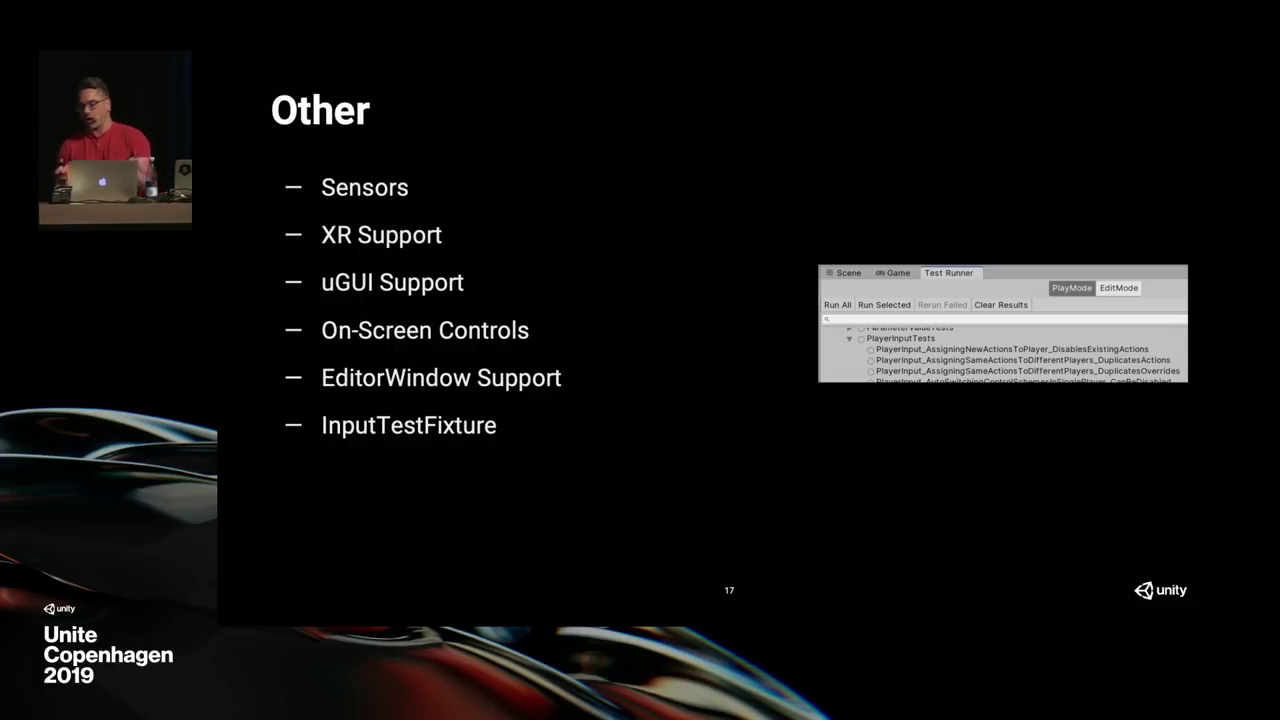
{"action": "key", "text": "Right"}
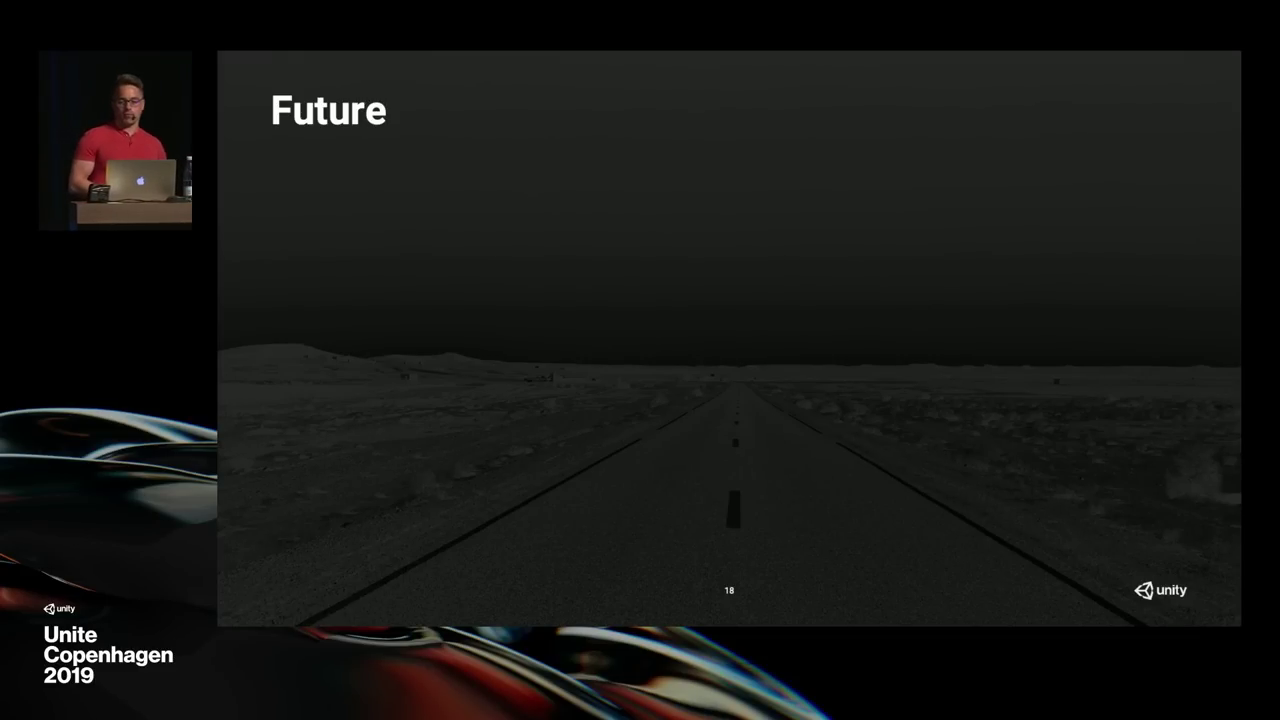
Step: Reveal Deprecation of old input system and DOTS/ECS on slide 18
{"action": "key", "text": "Right"}
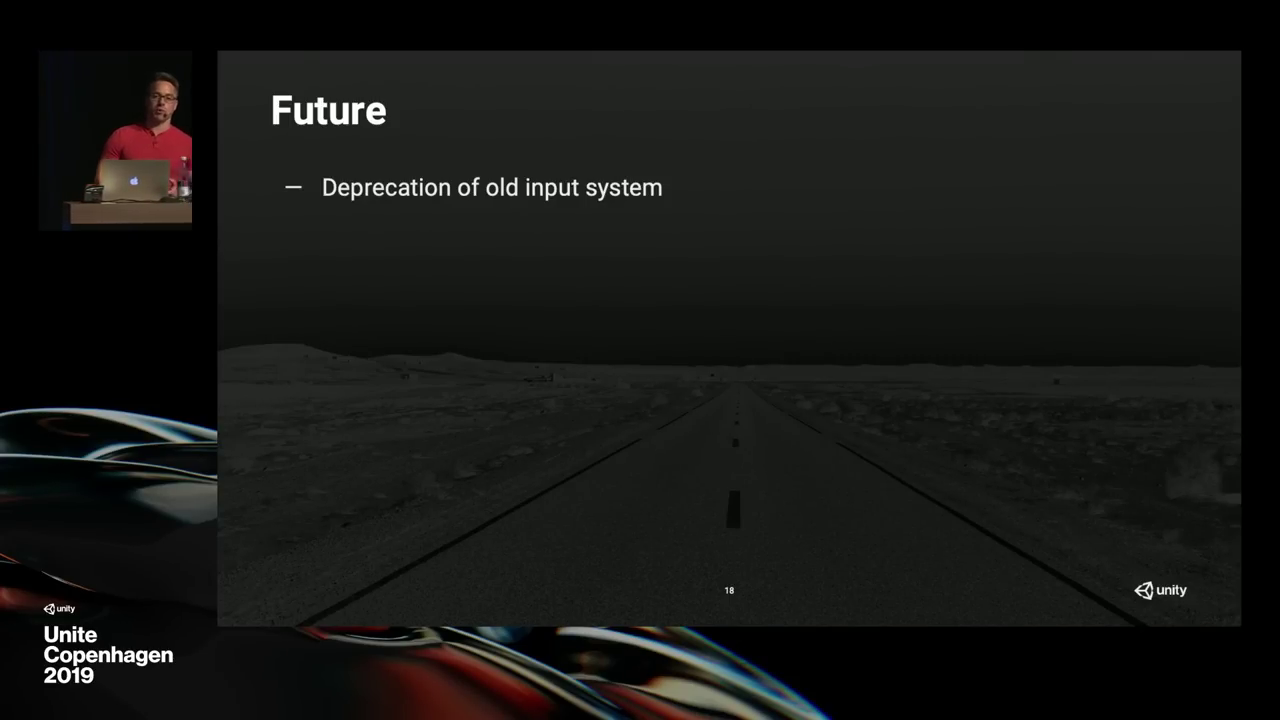
{"action": "key", "text": "Right"}
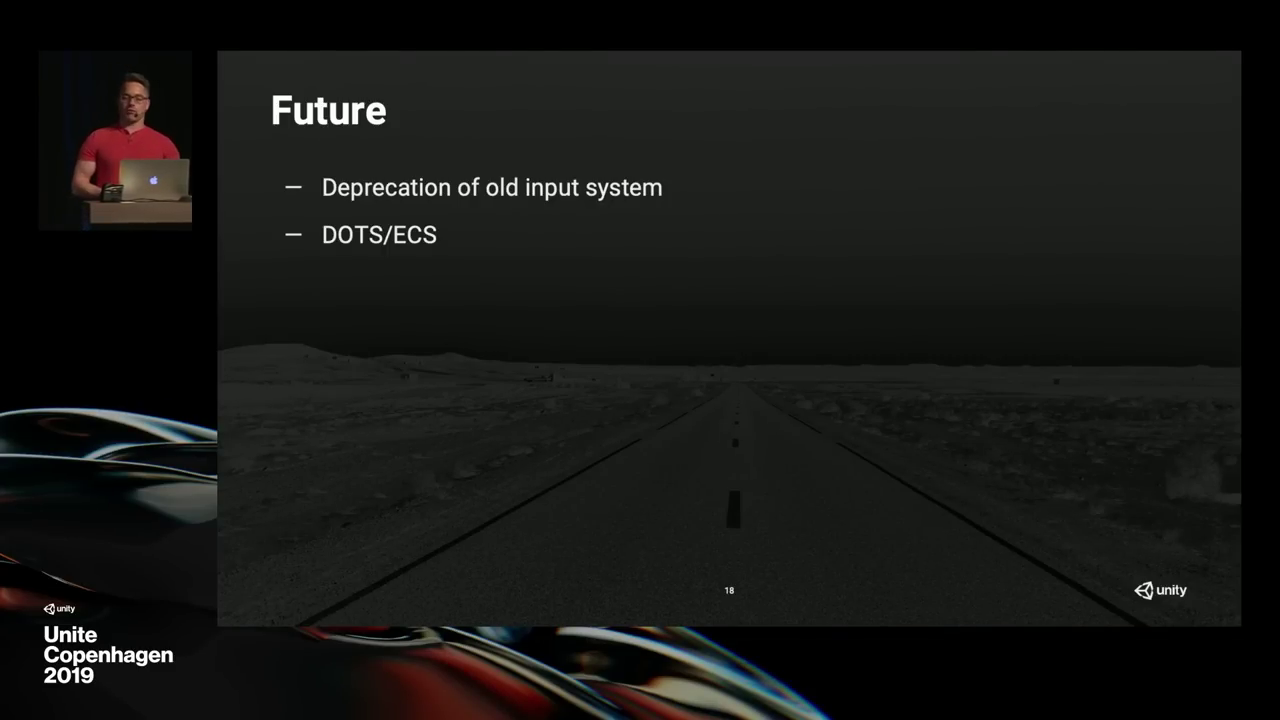
Step: Reveal Broader device support and More features on slide 18, Future
{"action": "key", "text": "Right"}
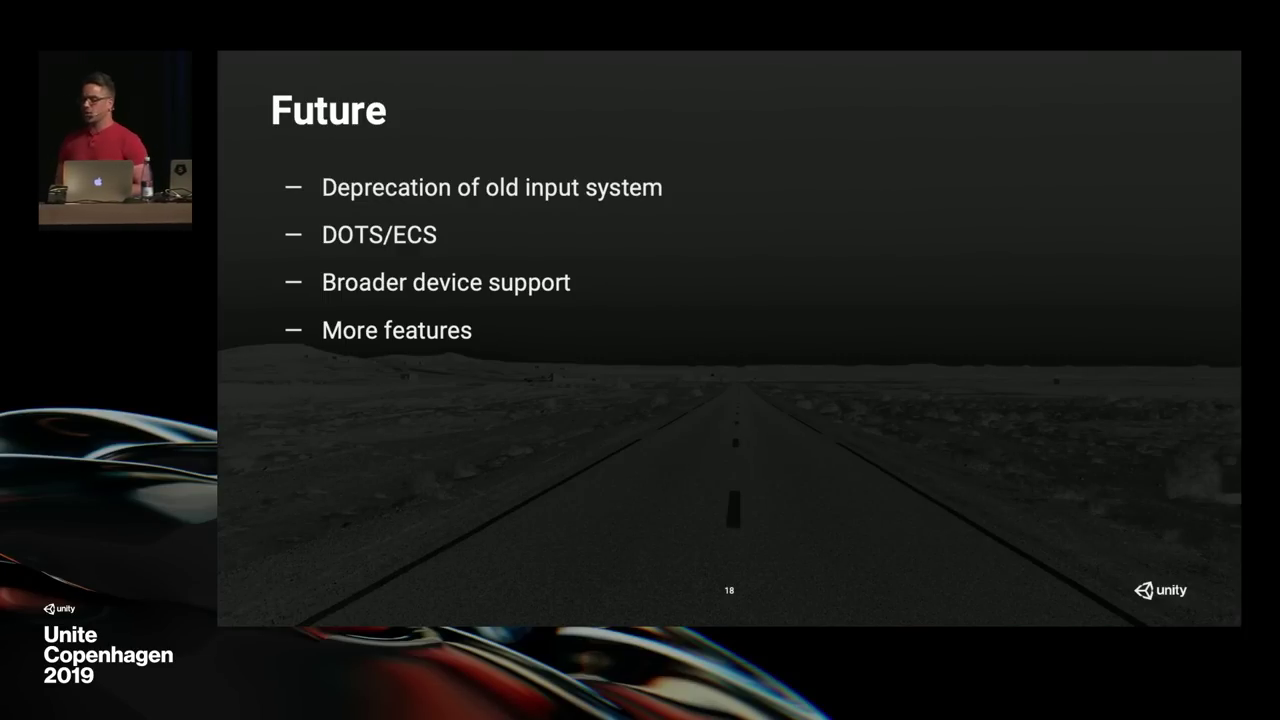
Step: Advance to slide 19, titled Resources
{"action": "key", "text": "Right"}
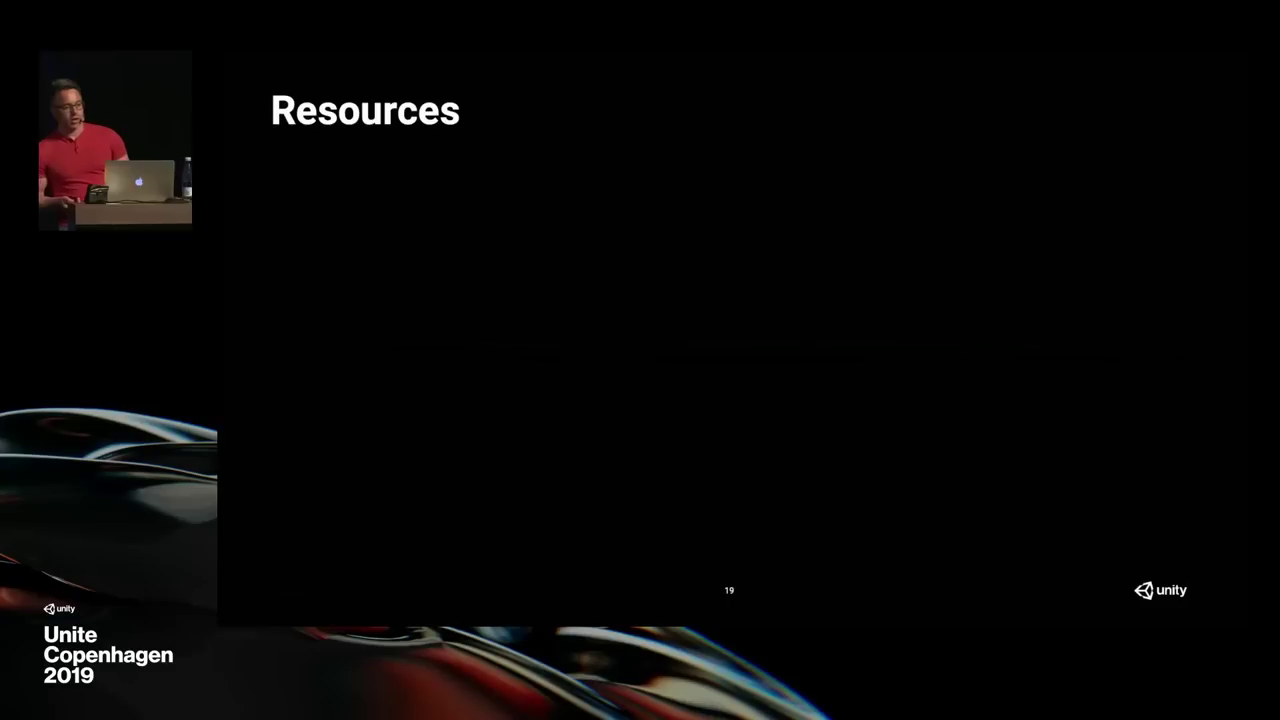